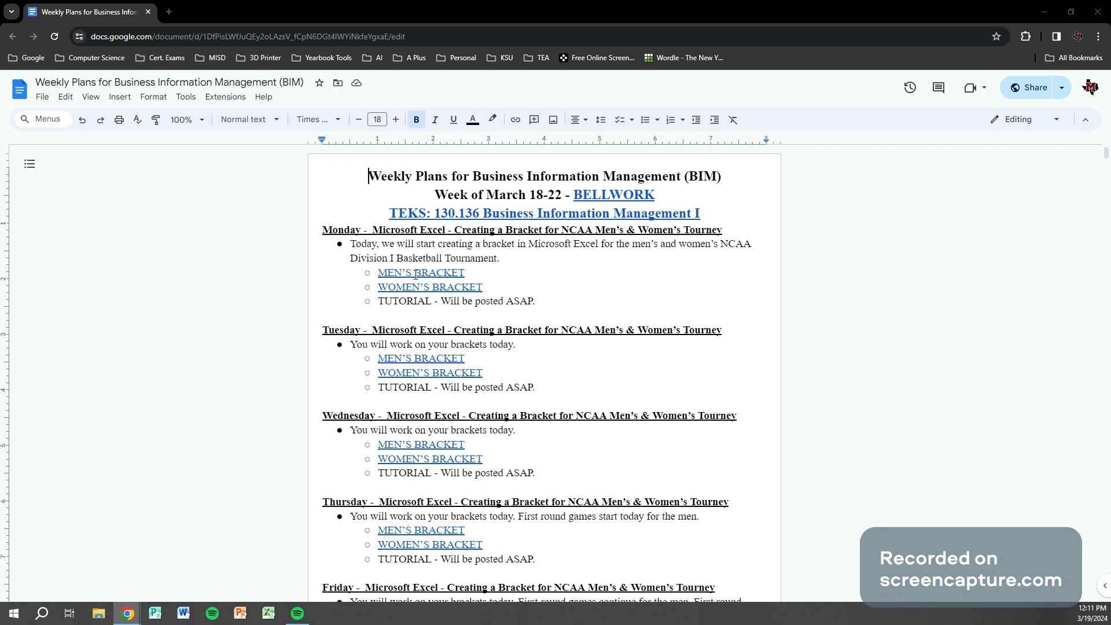
Open Monday's MEN'S BRACKET link in the weekly plans and examine the printable men's tournament bracket.
{"action": "left_click", "coordinate": [415, 274]}
{"action": "left_click", "coordinate": [460, 291]}
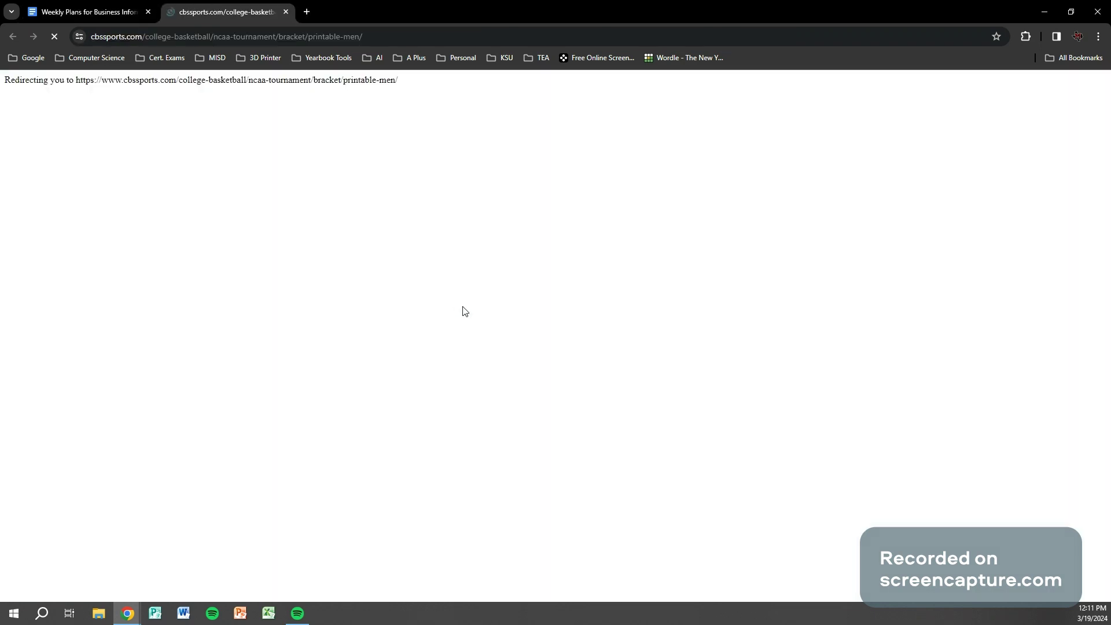
{"action": "scroll", "coordinate": [373, 348], "scroll_direction": "down", "scroll_amount": 2}
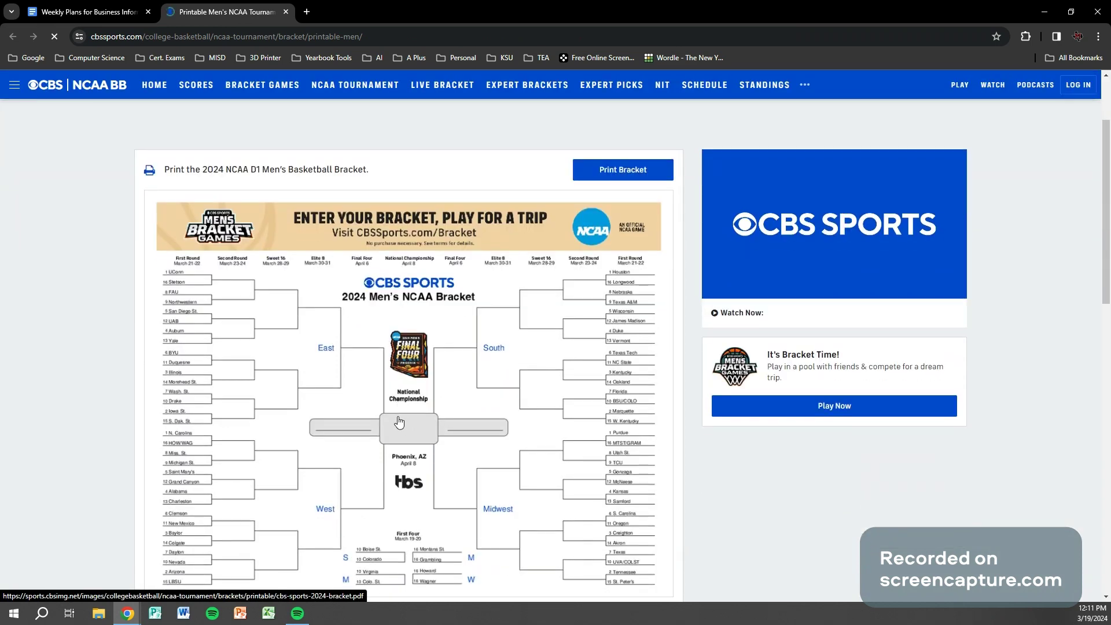
{"action": "scroll", "coordinate": [399, 422], "scroll_direction": "down", "scroll_amount": 1}
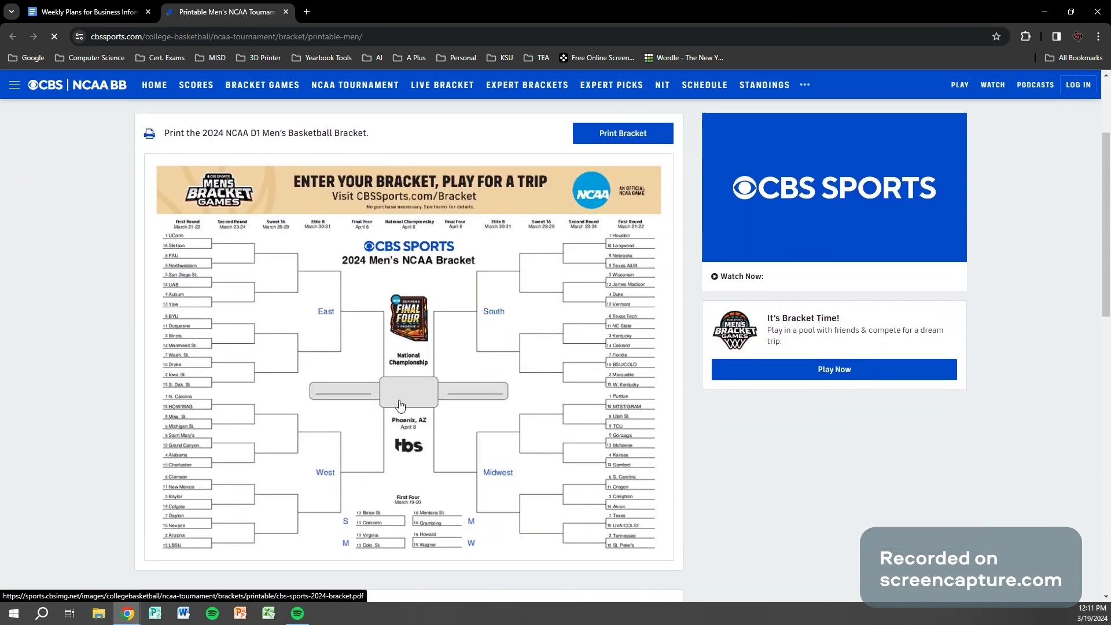
Open Monday's WOMEN'S BRACKET link from the weekly plans, and open the printable men's bracket as a PDF.
{"action": "left_click", "coordinate": [125, 12]}
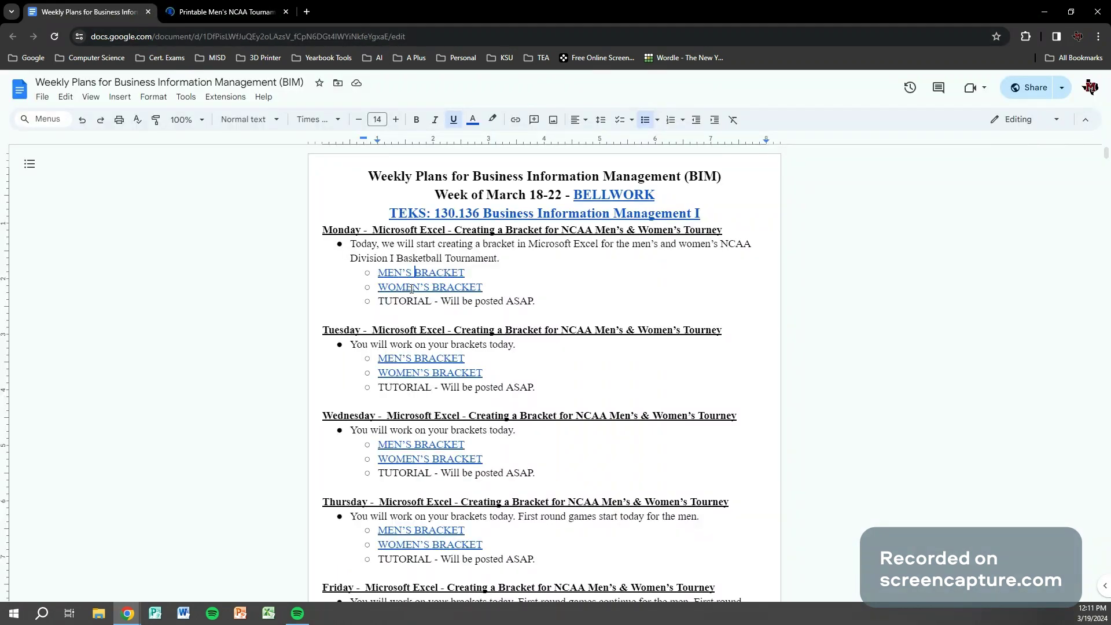
{"action": "left_click", "coordinate": [411, 288]}
{"action": "left_click", "coordinate": [434, 302]}
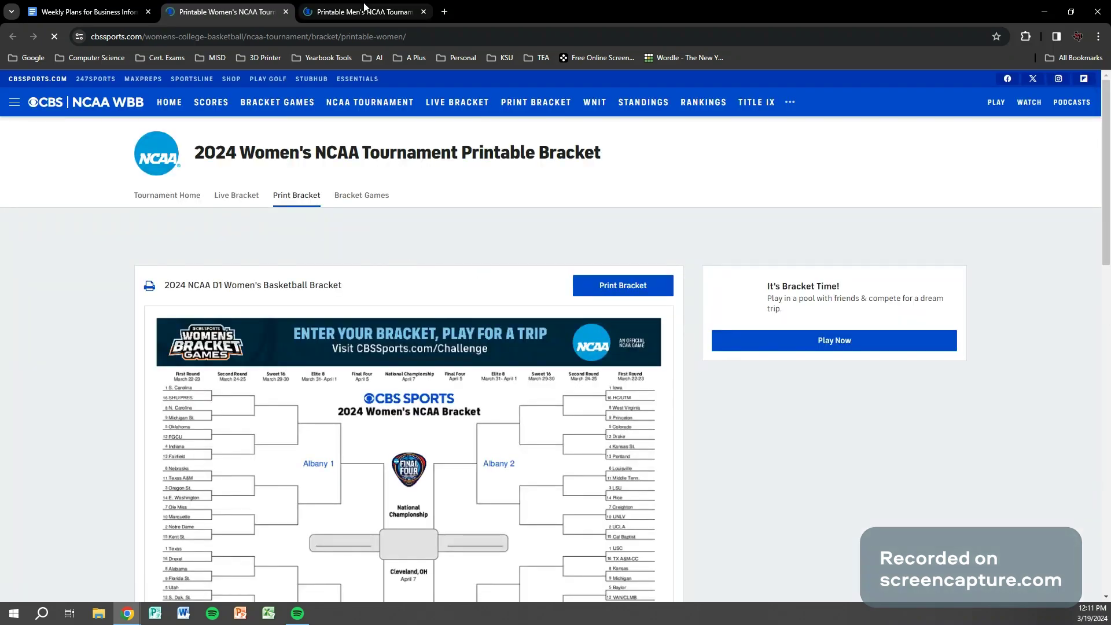
{"action": "left_click", "coordinate": [365, 9]}
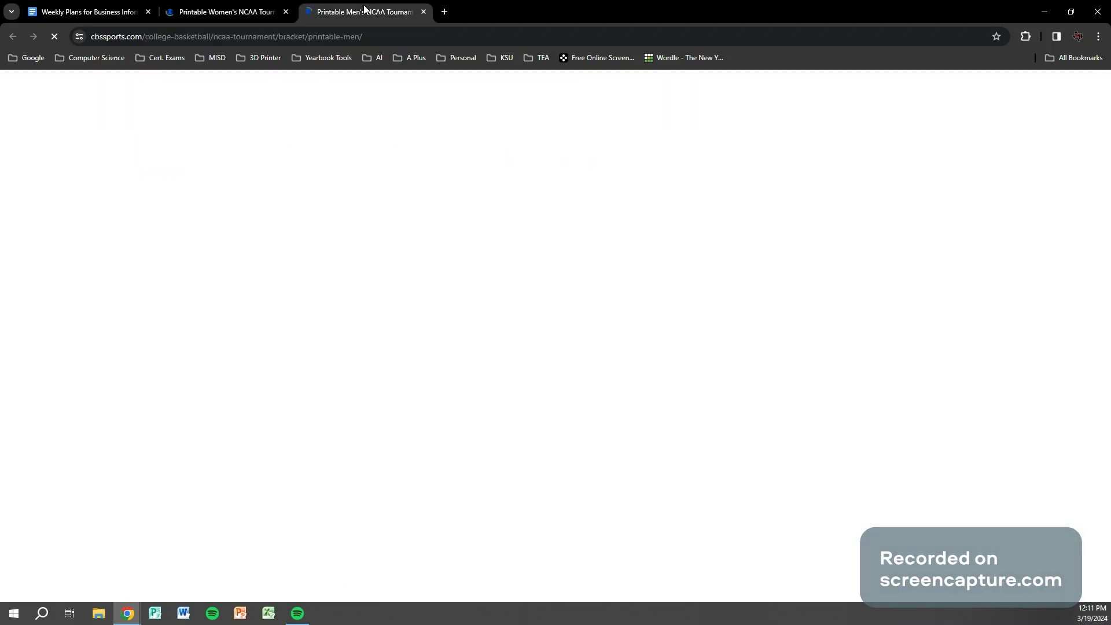
{"action": "left_click", "coordinate": [430, 435]}
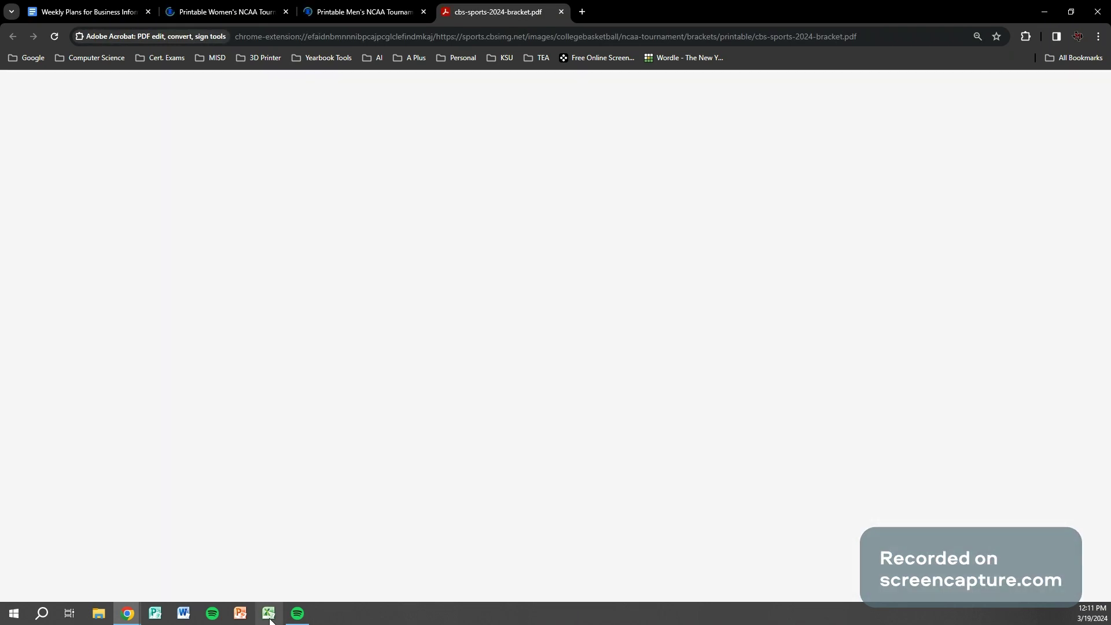
Switch to Excel and save the blank workbook to the Desktop as NCAA BRACKETS.
{"action": "left_click", "coordinate": [270, 615]}
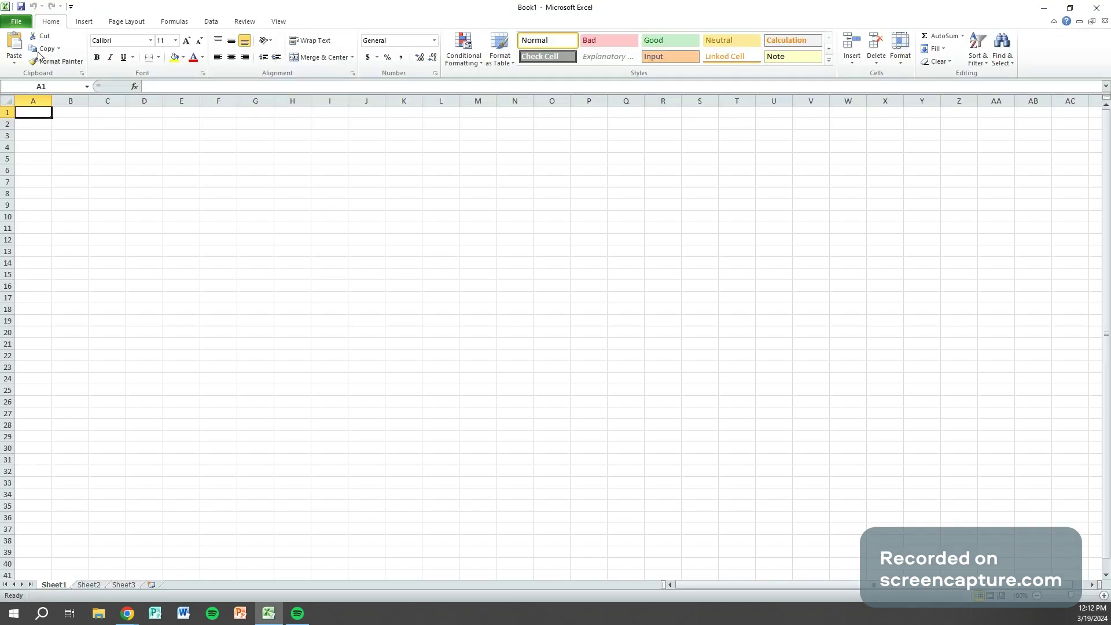
{"action": "left_click", "coordinate": [19, 25]}
{"action": "left_click", "coordinate": [41, 60]}
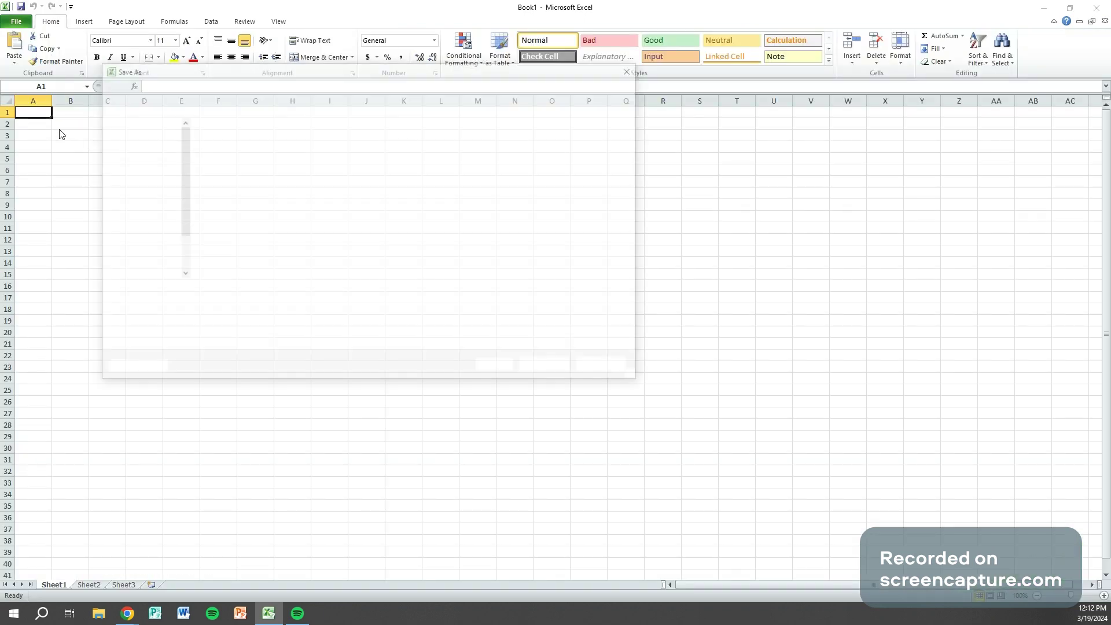
{"action": "left_click", "coordinate": [136, 155]}
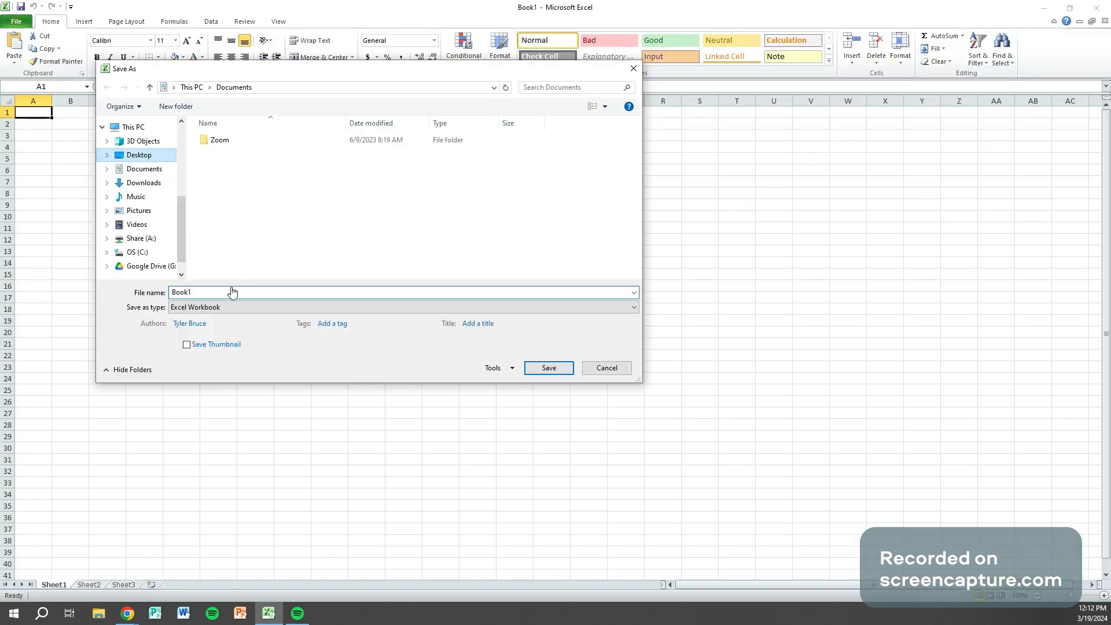
{"action": "type", "text": "NCA"}
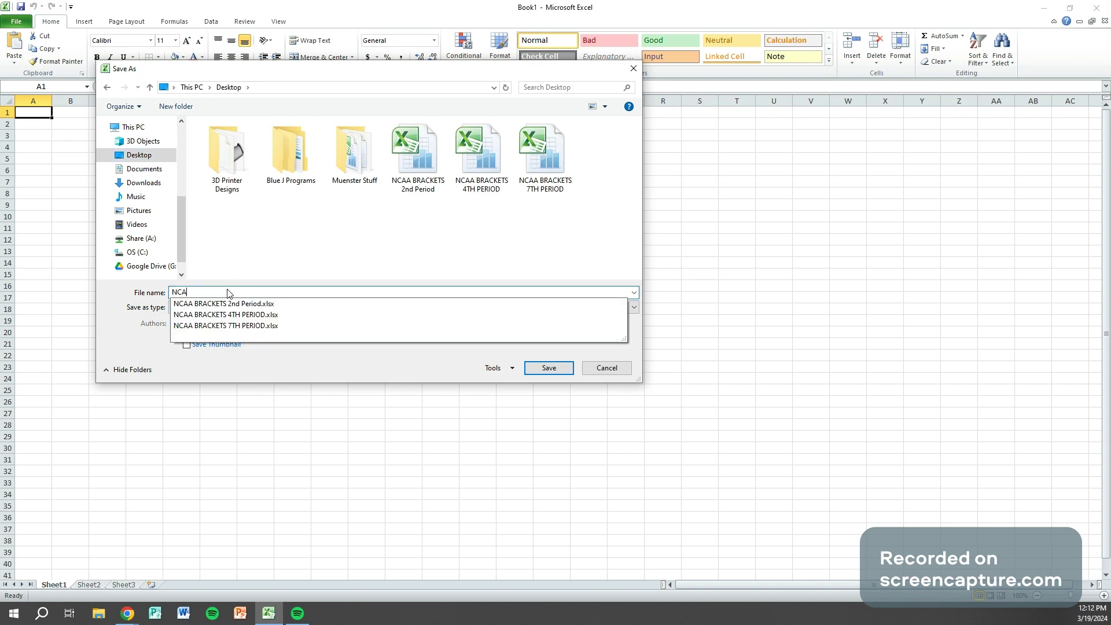
{"action": "type", "text": "A BRACKETS"}
{"action": "key", "text": "Return"}
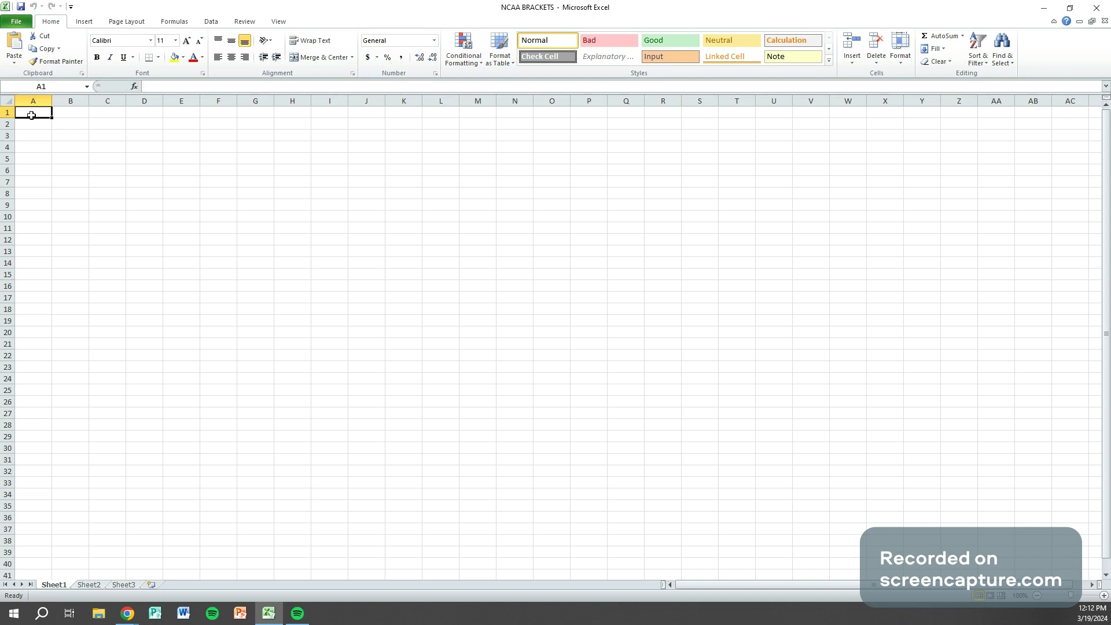
Merge and center cells A1:K1 and enter the title "2024 Men's NCAA Bracket".
{"action": "left_click_drag", "start_coordinate": [44, 112], "coordinate": [393, 110]}
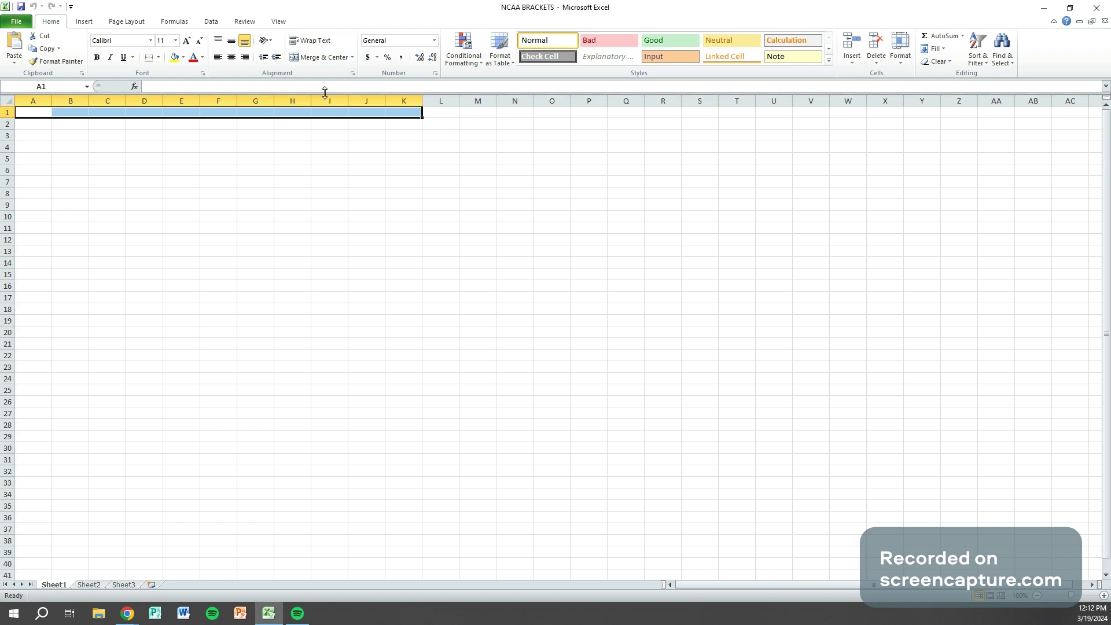
{"action": "key", "text": "alt+h"}
{"action": "key", "text": "m"}
{"action": "key", "text": "c"}
{"action": "type", "text": "202"}
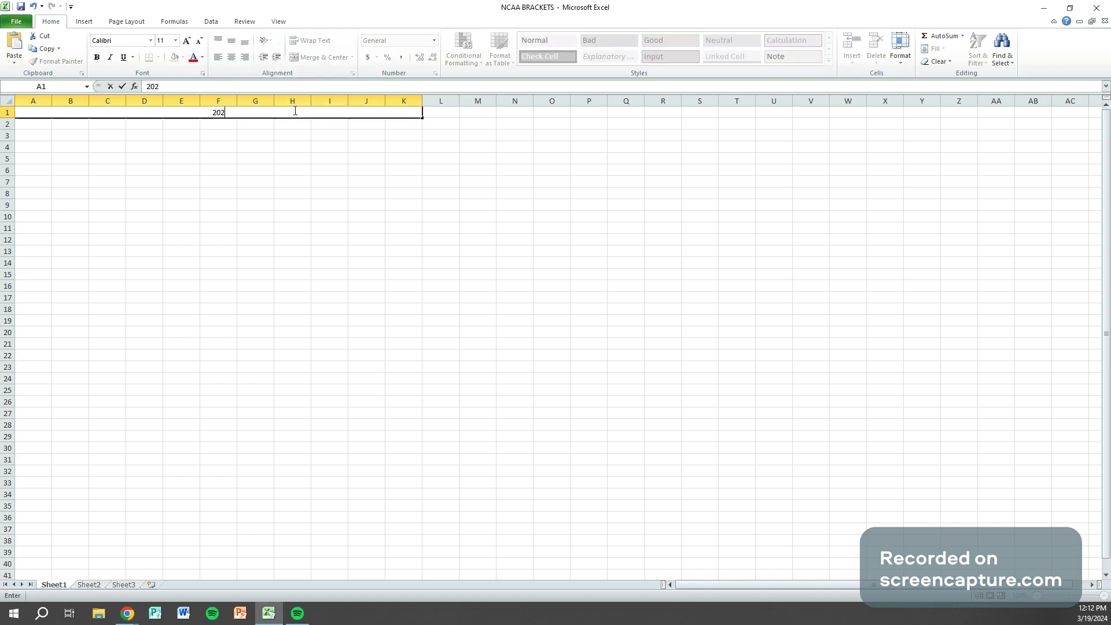
{"action": "type", "text": "4 Men's NCAA B"}
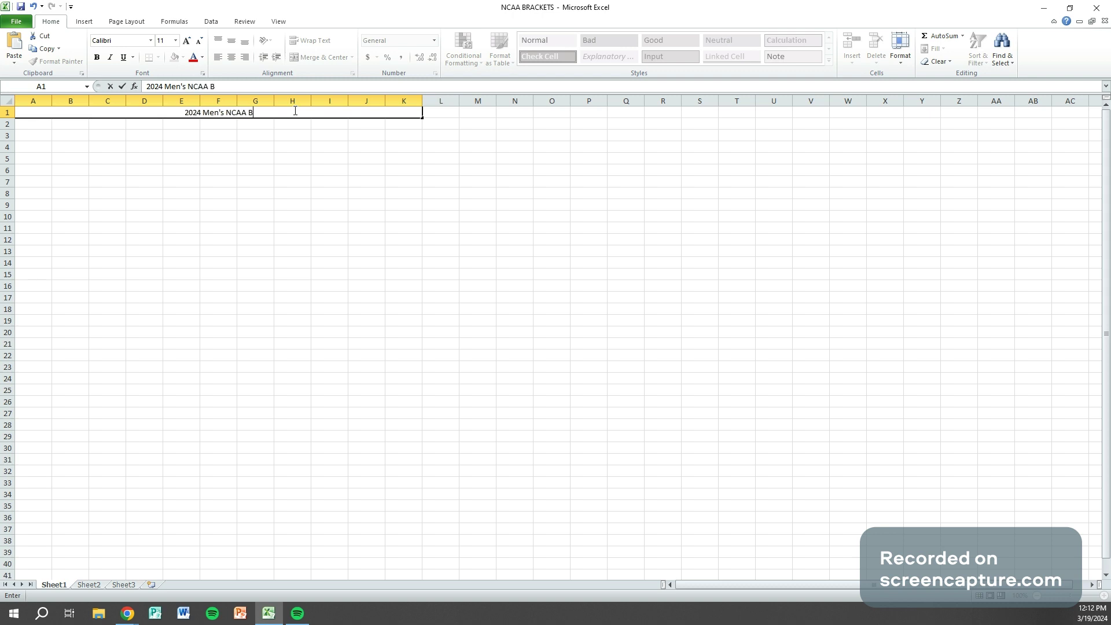
{"action": "type", "text": "racket"}
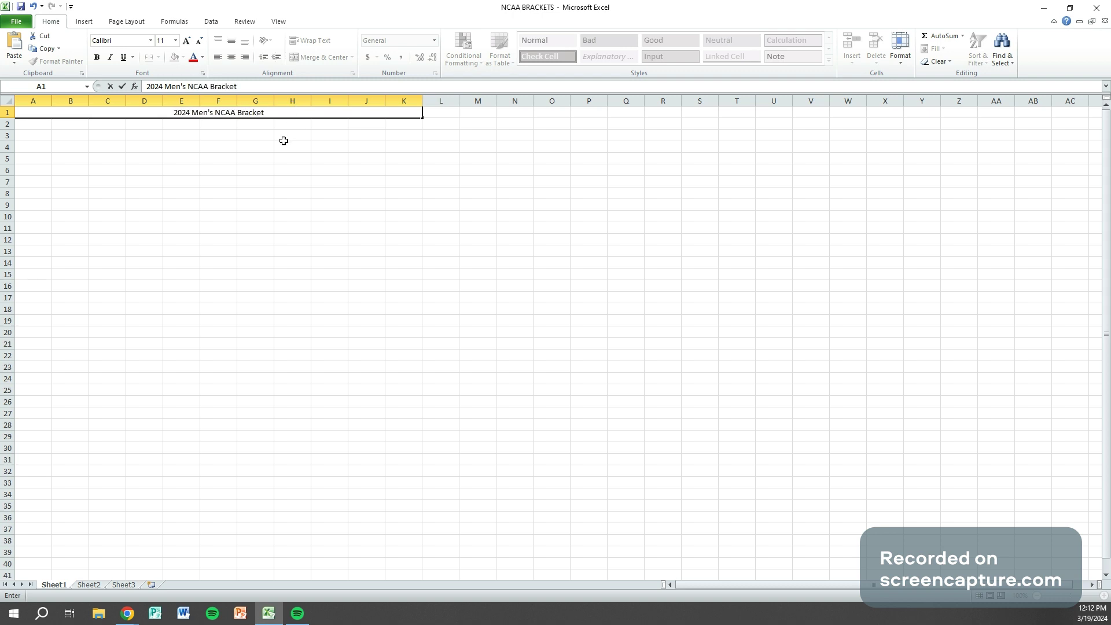
{"action": "left_click", "coordinate": [283, 141]}
Make the title in row 1 bold and set its font size to 18.
{"action": "left_click", "coordinate": [246, 112]}
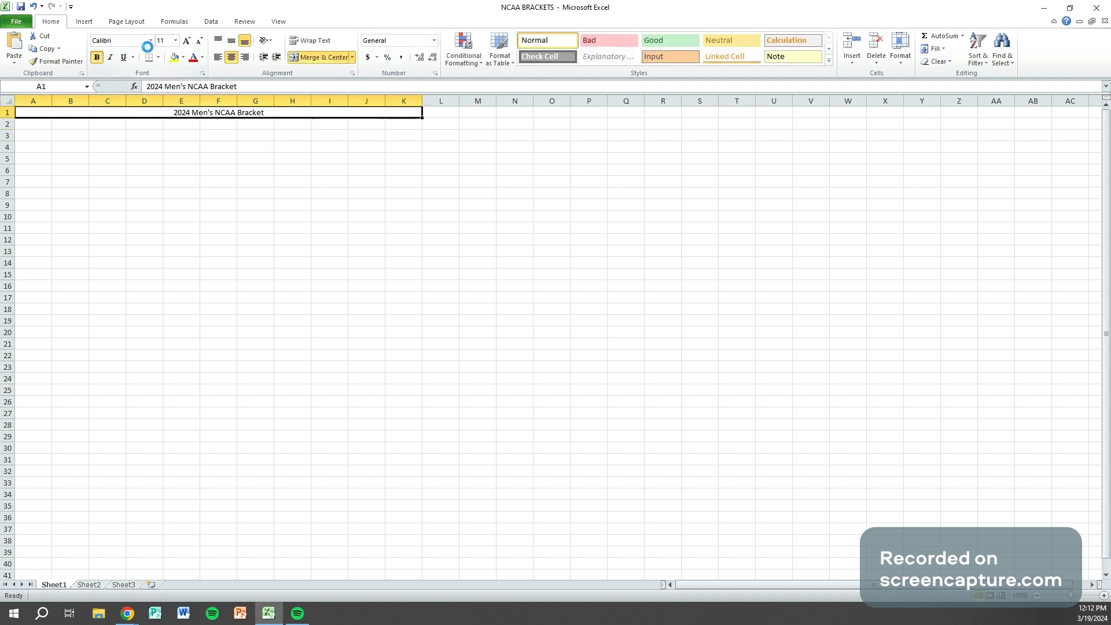
{"action": "left_click", "coordinate": [187, 42]}
{"action": "left_click", "coordinate": [187, 41]}
{"action": "left_click", "coordinate": [187, 41]}
{"action": "left_click", "coordinate": [187, 41]}
{"action": "left_click", "coordinate": [187, 42]}
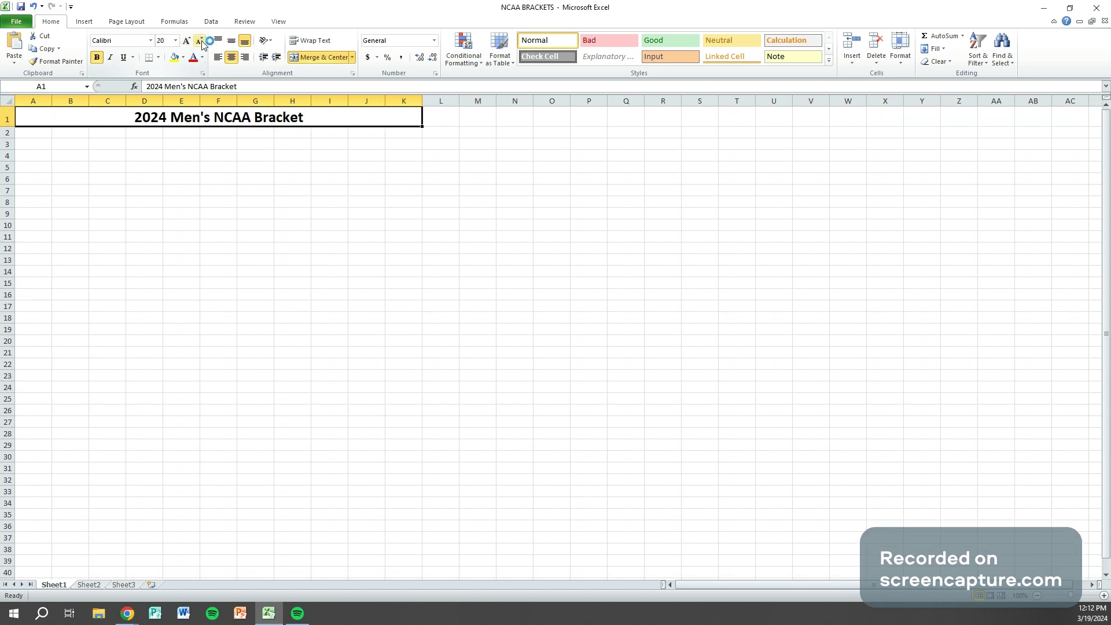
{"action": "left_click", "coordinate": [200, 42]}
Fill the merged title cell with a medium-light blue theme color.
{"action": "left_click", "coordinate": [183, 57]}
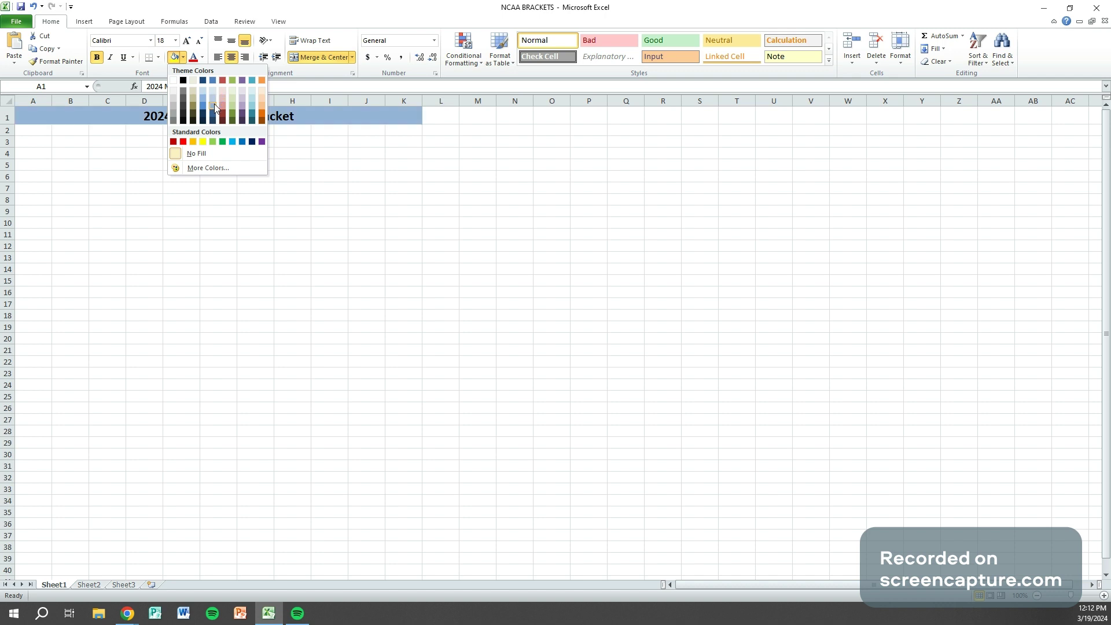
{"action": "left_click", "coordinate": [214, 103]}
{"action": "left_click", "coordinate": [246, 164]}
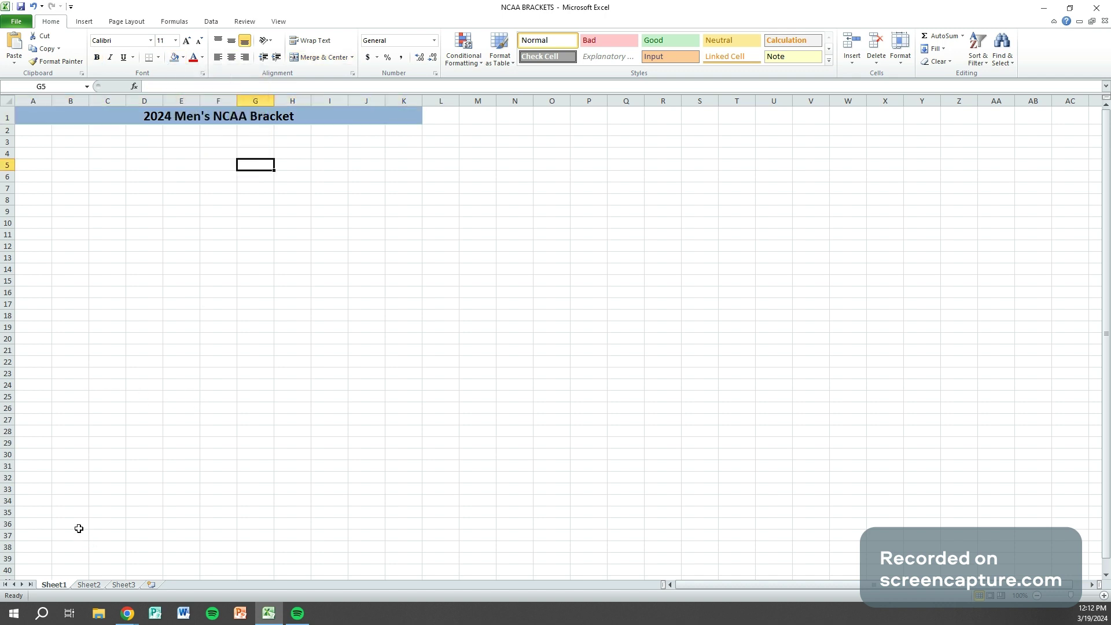
Rename Sheet1 as Men's.
{"action": "right_click", "coordinate": [51, 584]}
{"action": "left_click", "coordinate": [98, 489]}
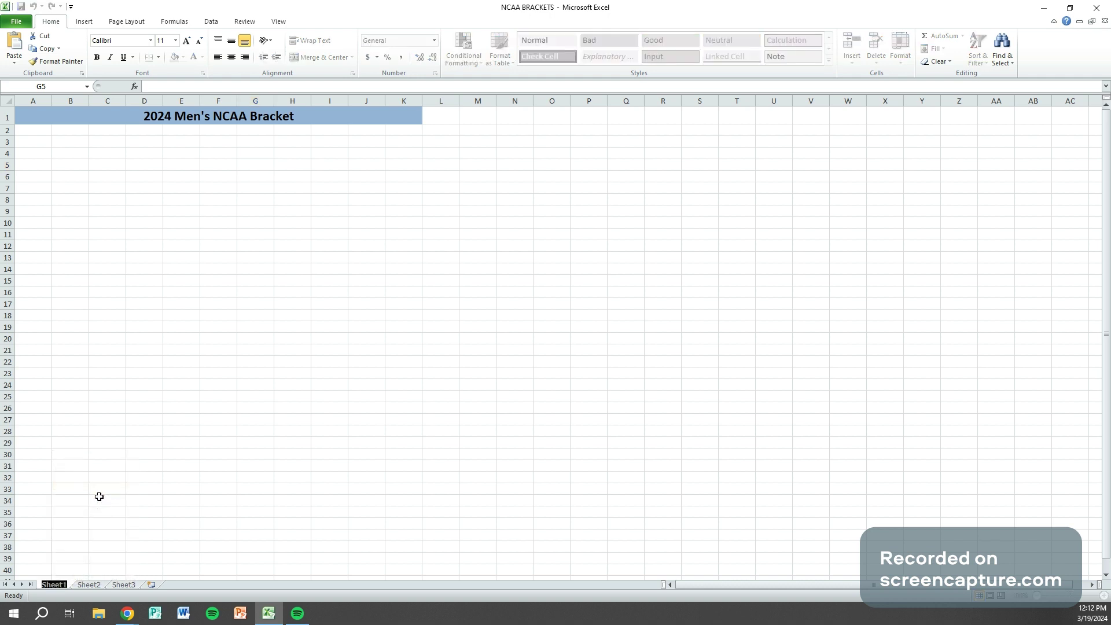
{"action": "type", "text": "Men's"}
{"action": "key", "text": "Return"}
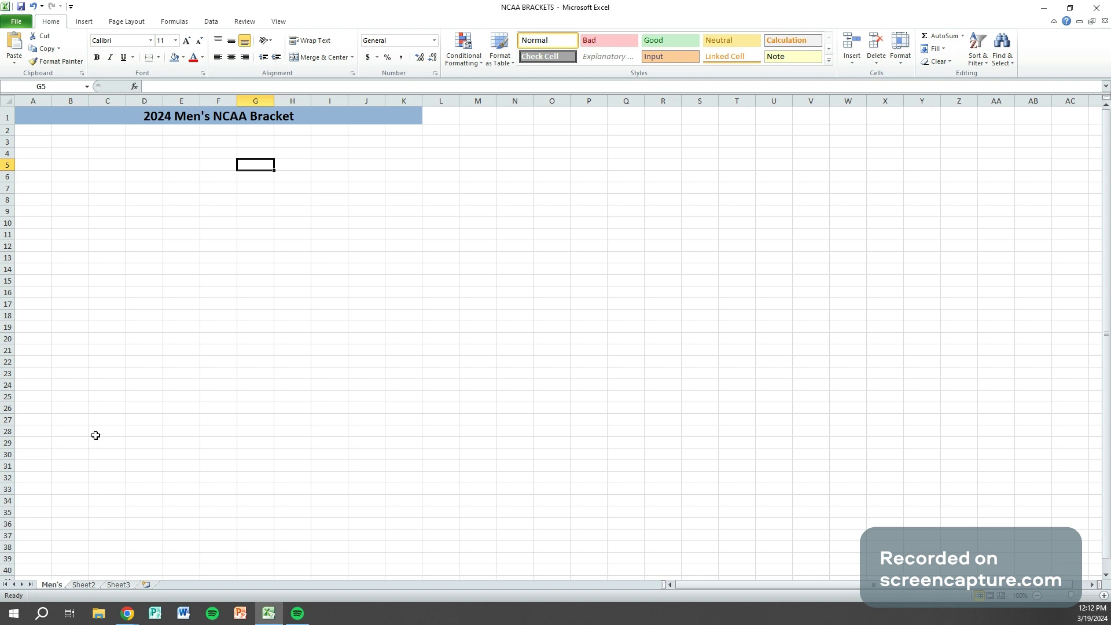
Delete the unused worksheets Sheet2 and Sheet3.
{"action": "right_click", "coordinate": [84, 588]}
{"action": "left_click", "coordinate": [133, 474]}
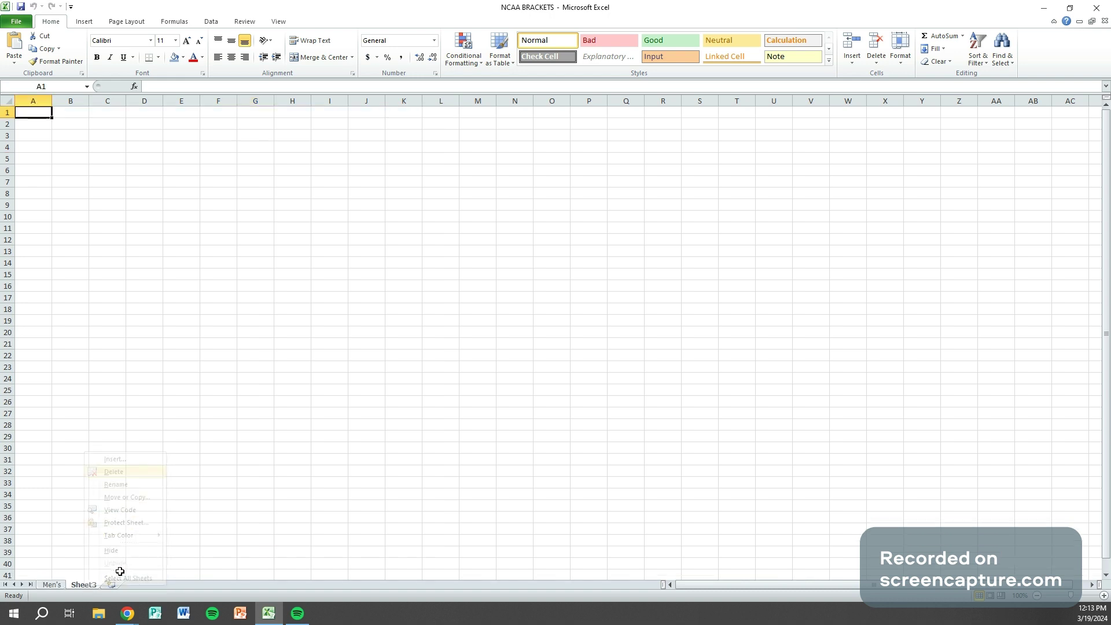
{"action": "right_click", "coordinate": [93, 588]}
{"action": "left_click", "coordinate": [144, 474]}
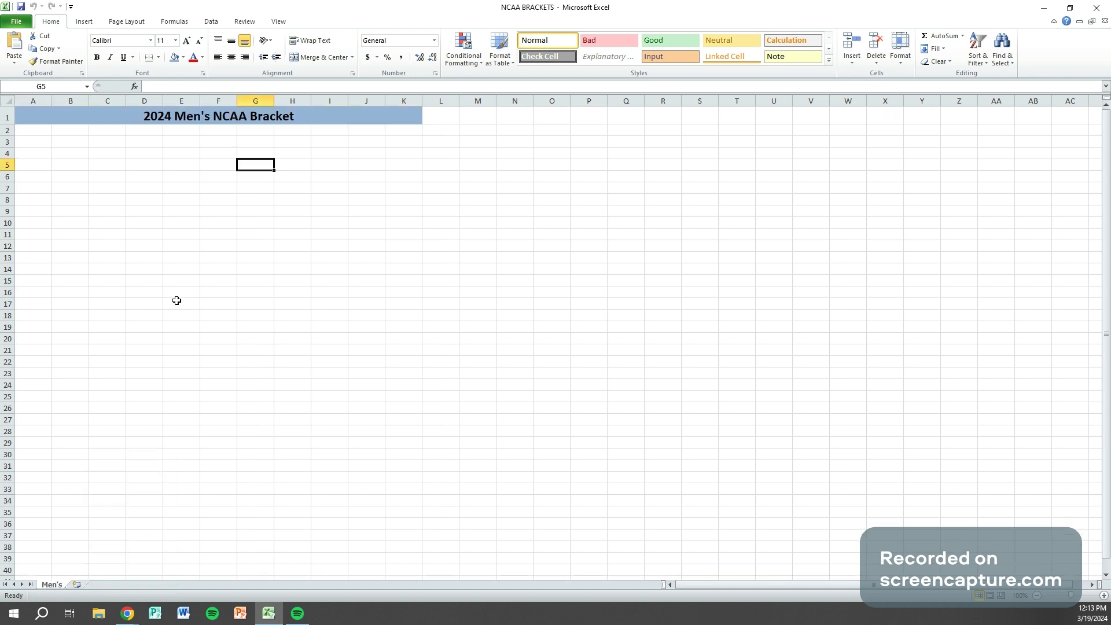
Enter the round headings First Round, Second Round and Sweet 16 in cells A2 through C2.
{"action": "left_click", "coordinate": [141, 192]}
{"action": "left_click", "coordinate": [42, 132]}
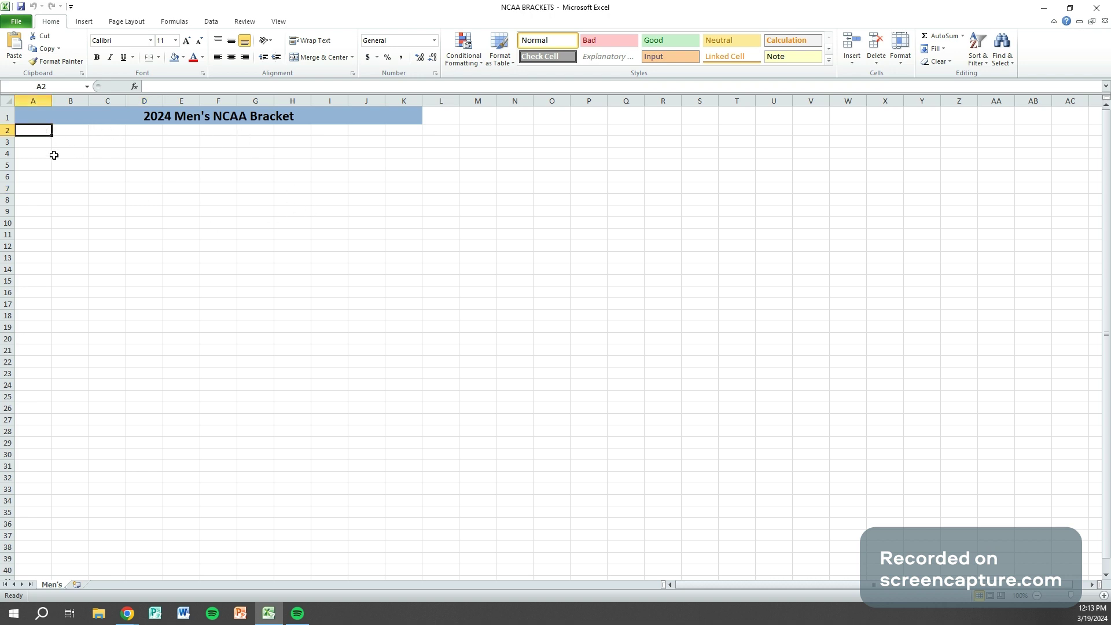
{"action": "type", "text": "First Round"}
{"action": "key", "text": "Tab"}
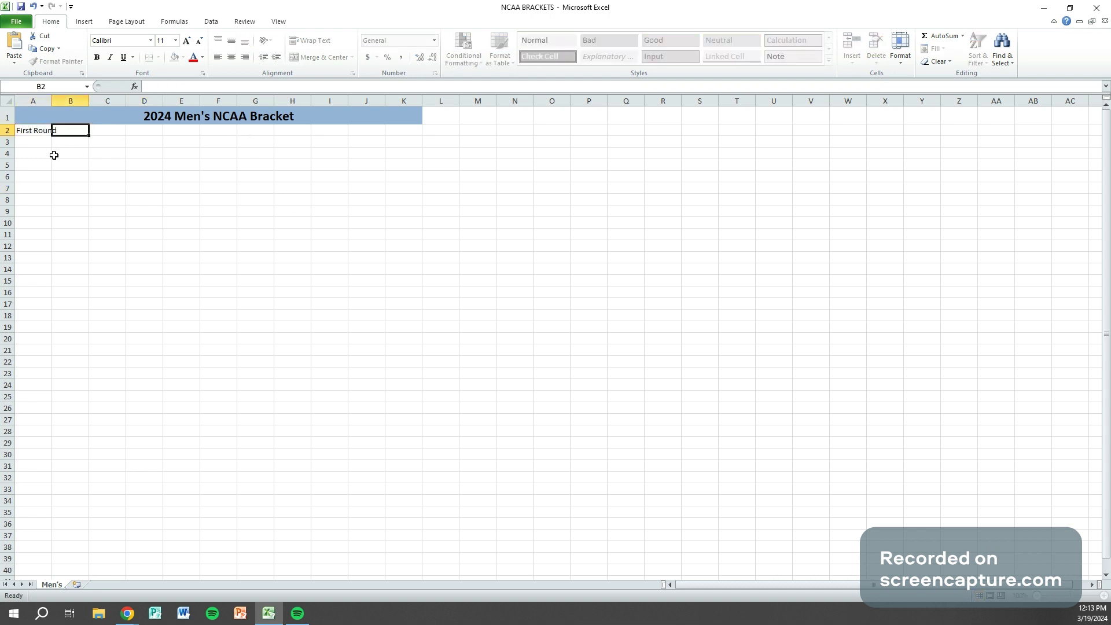
{"action": "type", "text": "Second Round"}
{"action": "key", "text": "Tab"}
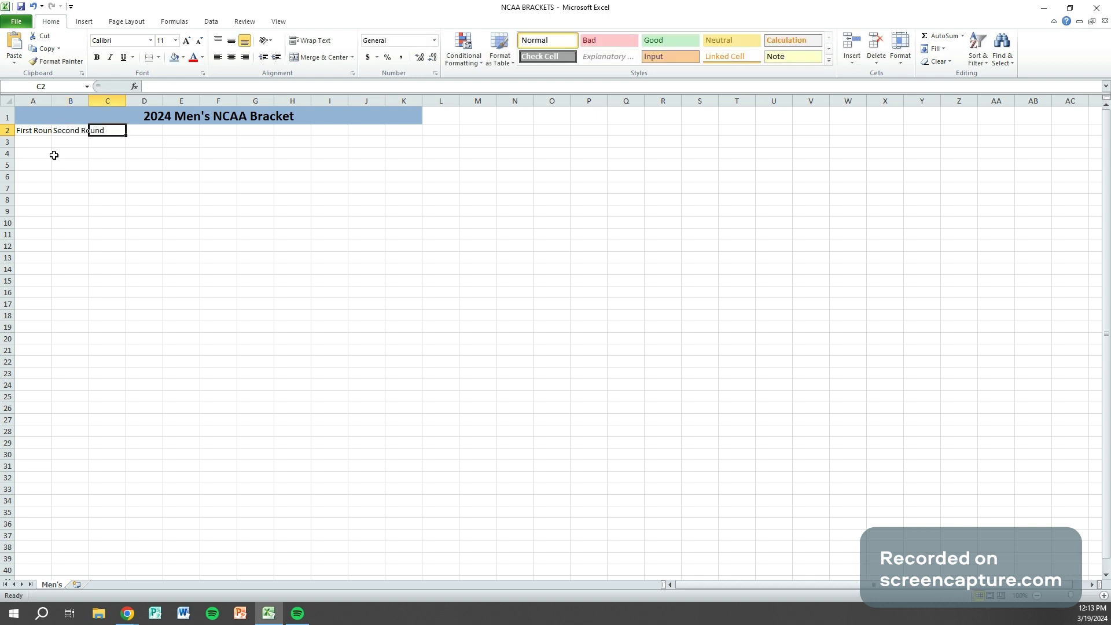
{"action": "type", "text": "Swe"}
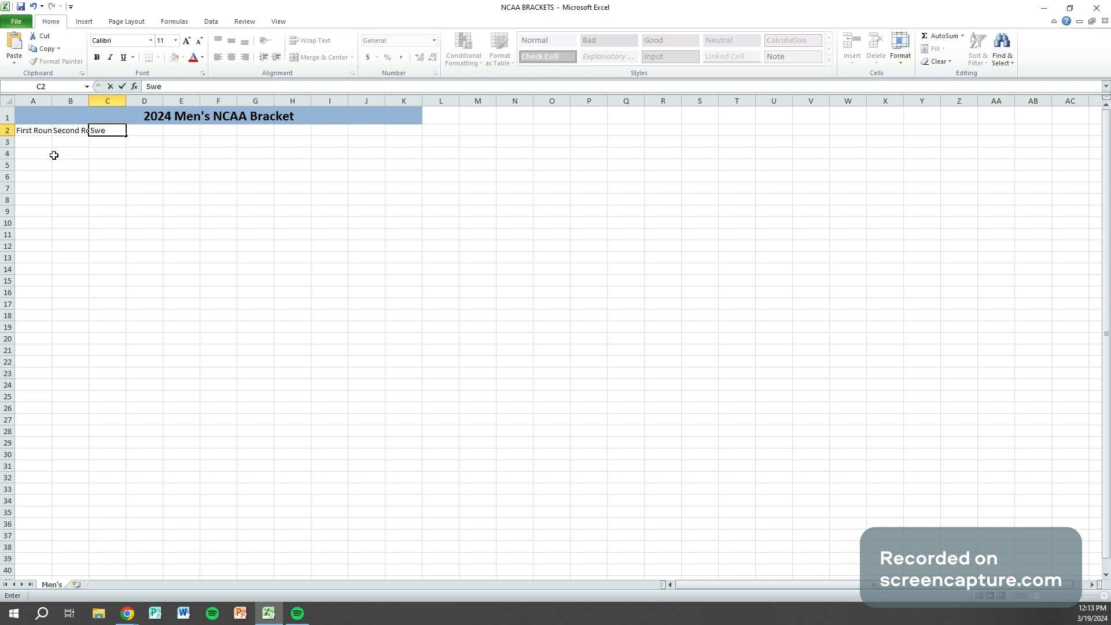
{"action": "type", "text": "et 16"}
{"action": "key", "text": "Tab"}
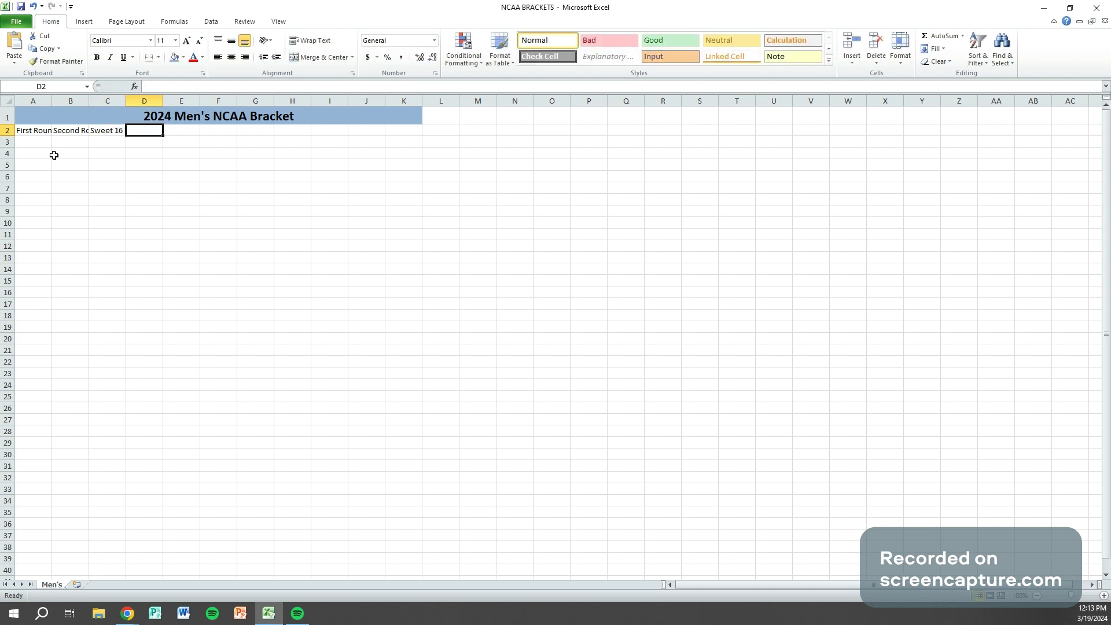
Enter the round heading Elite 8 in cell D2.
{"action": "type", "text": "Final 4"}
{"action": "key", "text": "Tab"}
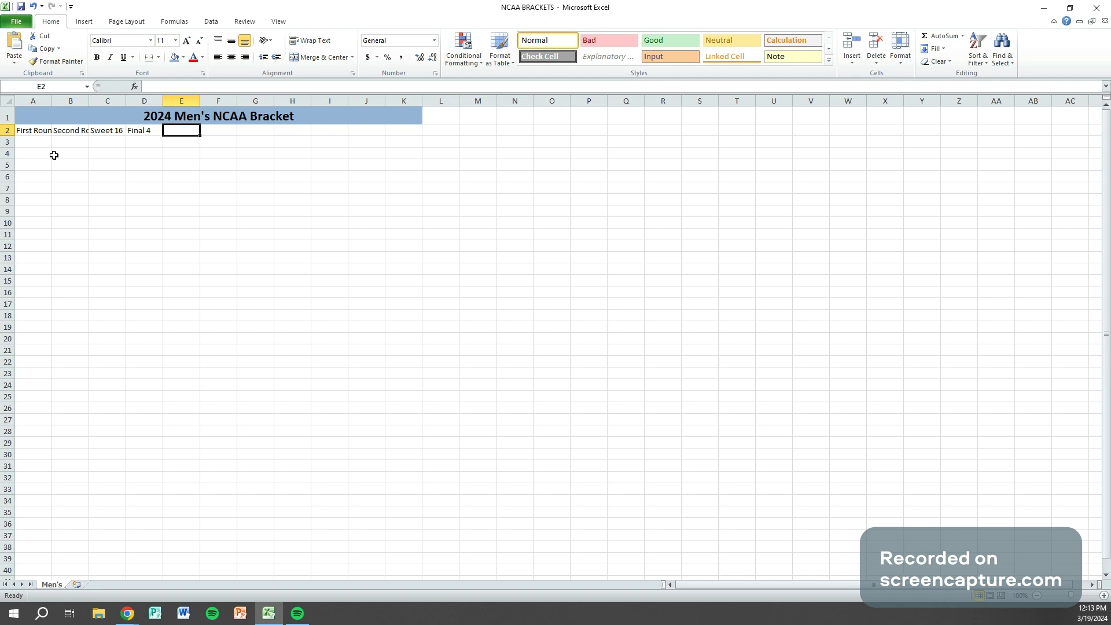
{"action": "left_click", "coordinate": [115, 131]}
{"action": "left_click", "coordinate": [136, 131]}
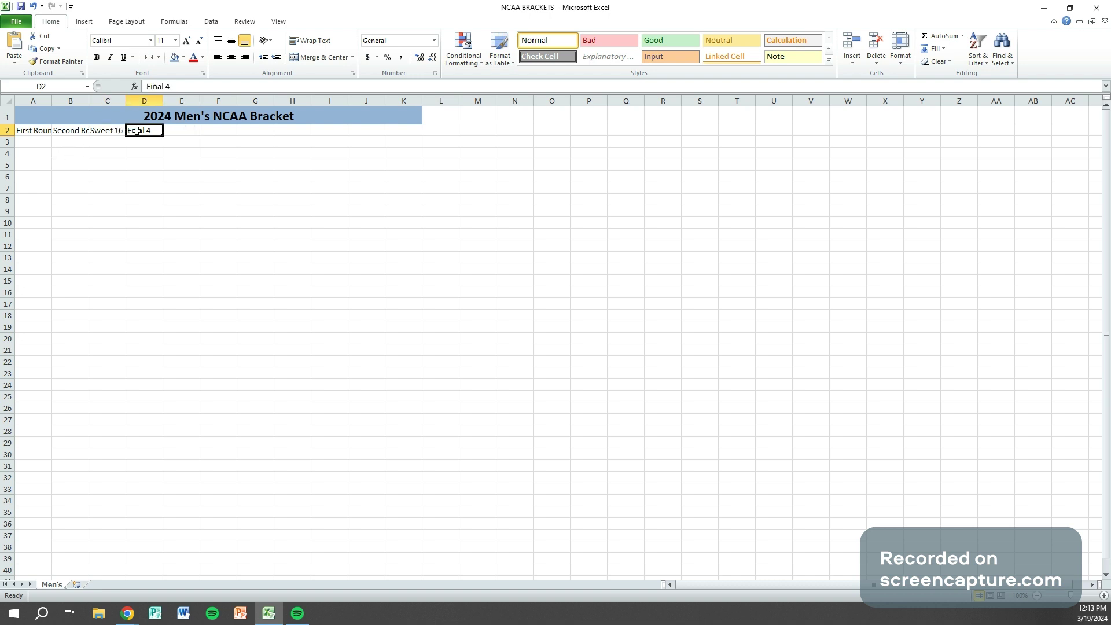
{"action": "type", "text": "Elite 8"}
{"action": "key", "text": "Tab"}
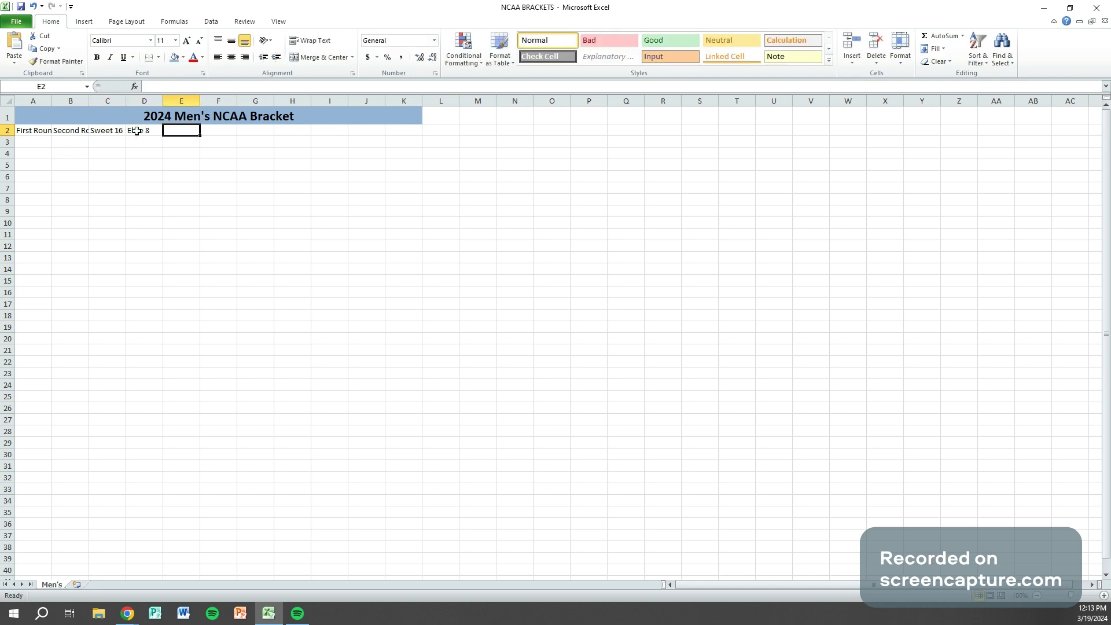
Enter the headings Final 4 in cell E2 and National Championship in cell F2.
{"action": "type", "text": "Final 4"}
{"action": "key", "text": "Tab"}
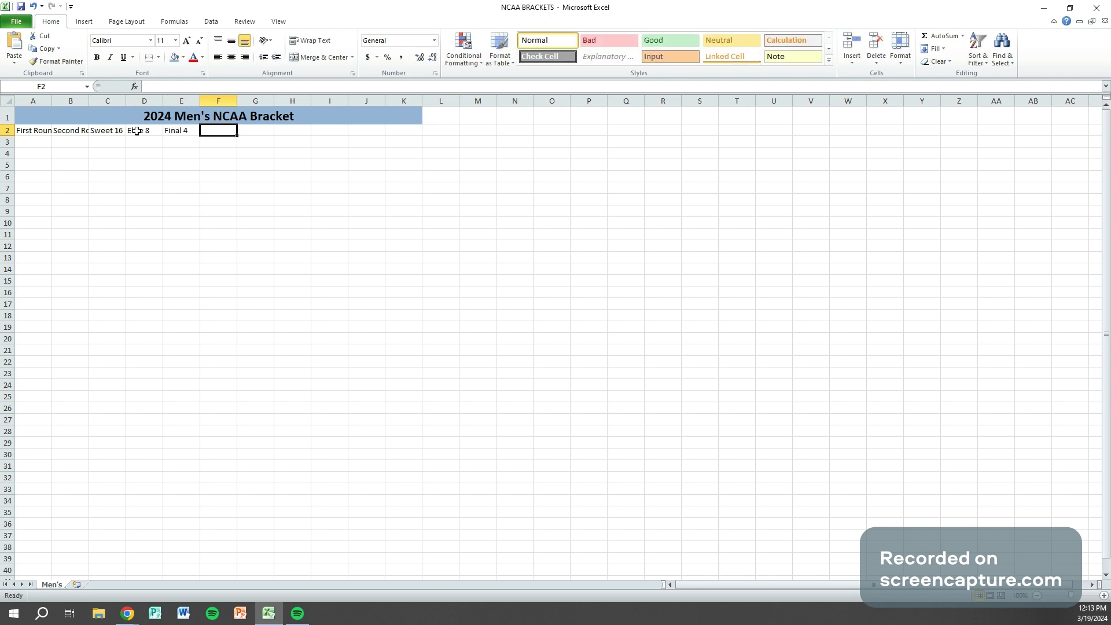
{"action": "type", "text": "No"}
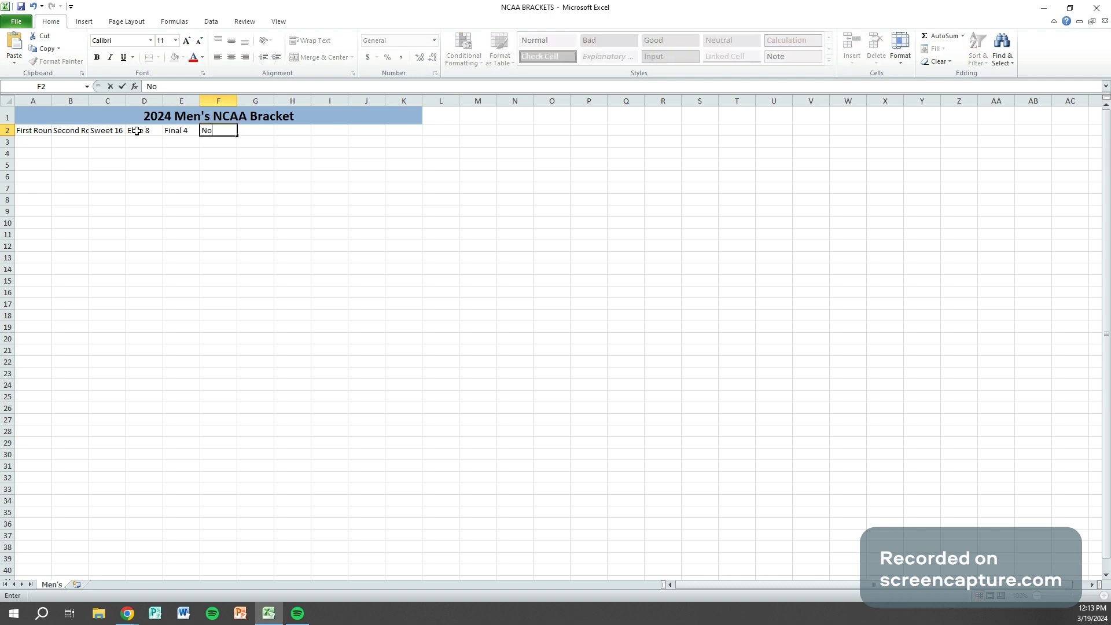
{"action": "type", "text": "tional Championship"}
{"action": "key", "text": "Tab"}
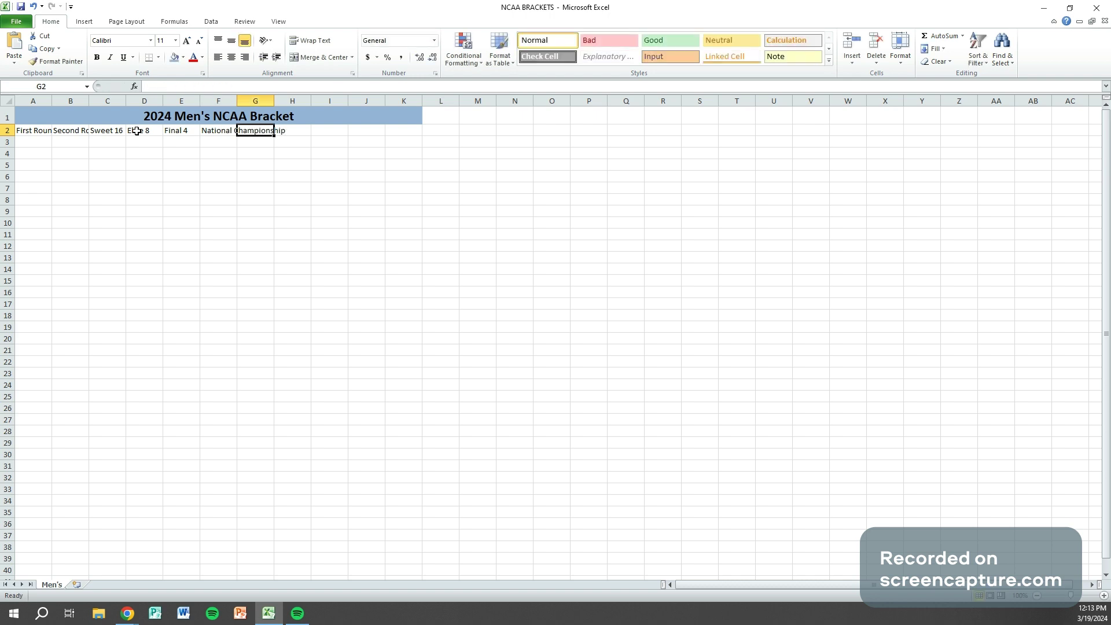
Enter the mirrored round headings Final 4, Elite 8 and Sweet 16 in cells G2 through I2.
{"action": "type", "text": "Final"}
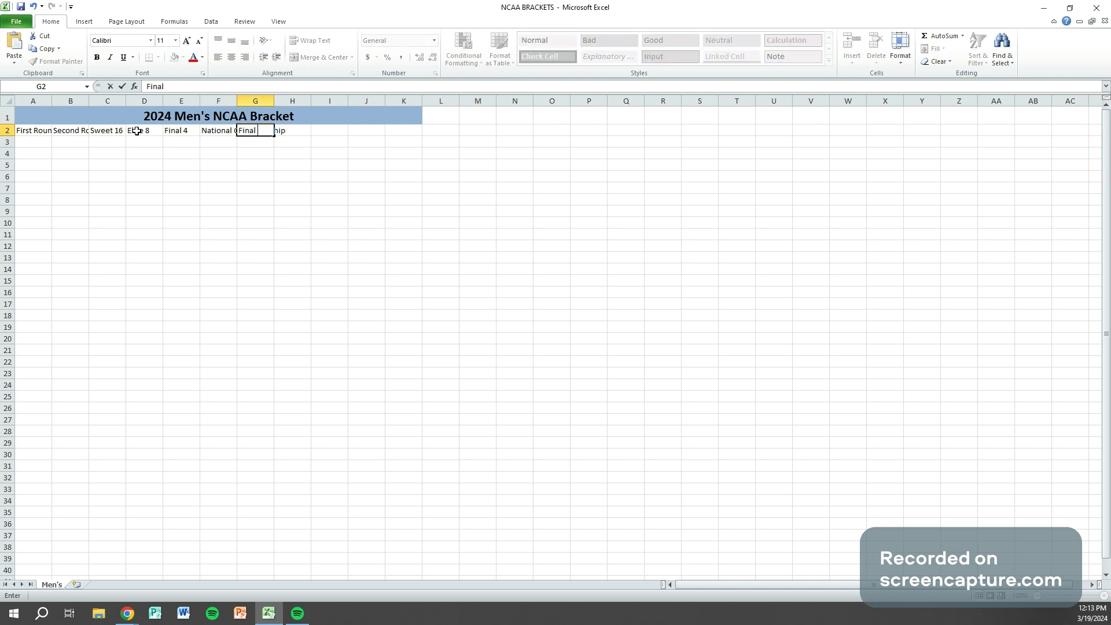
{"action": "type", "text": " 4"}
{"action": "key", "text": "Tab"}
{"action": "type", "text": "Elite"}
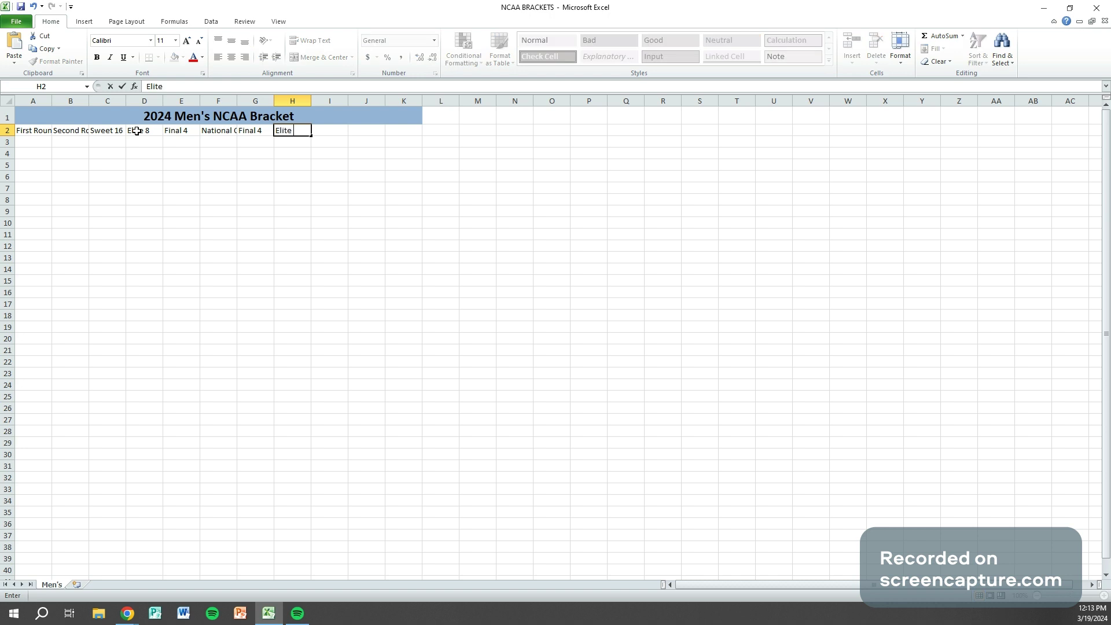
{"action": "type", "text": " 8"}
{"action": "key", "text": "Tab"}
{"action": "type", "text": "Swee"}
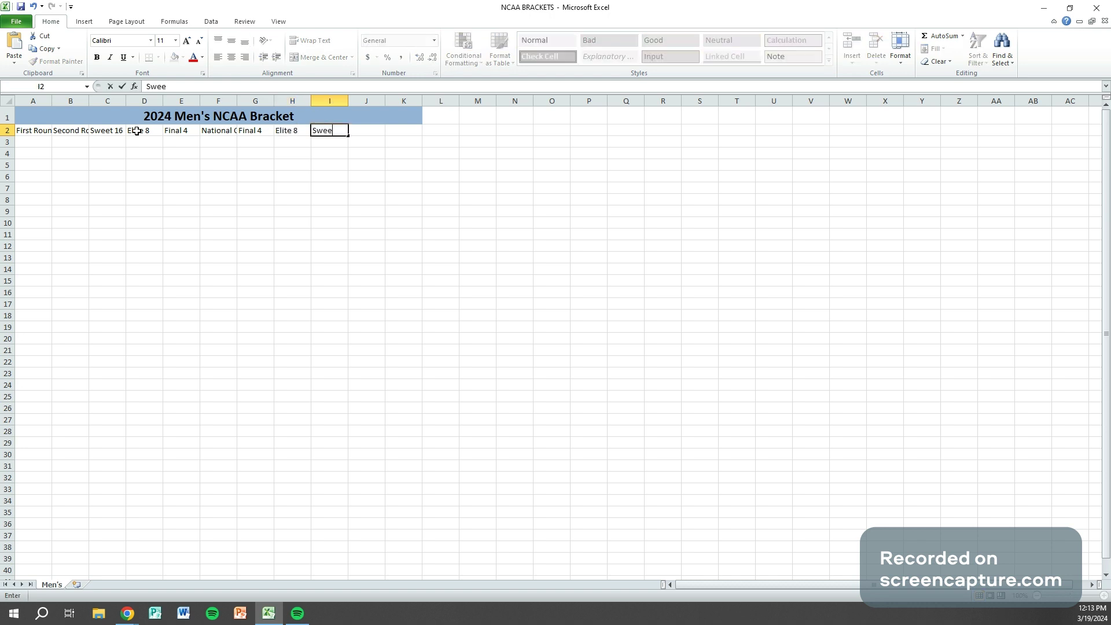
{"action": "type", "text": "t 16"}
{"action": "key", "text": "Tab"}
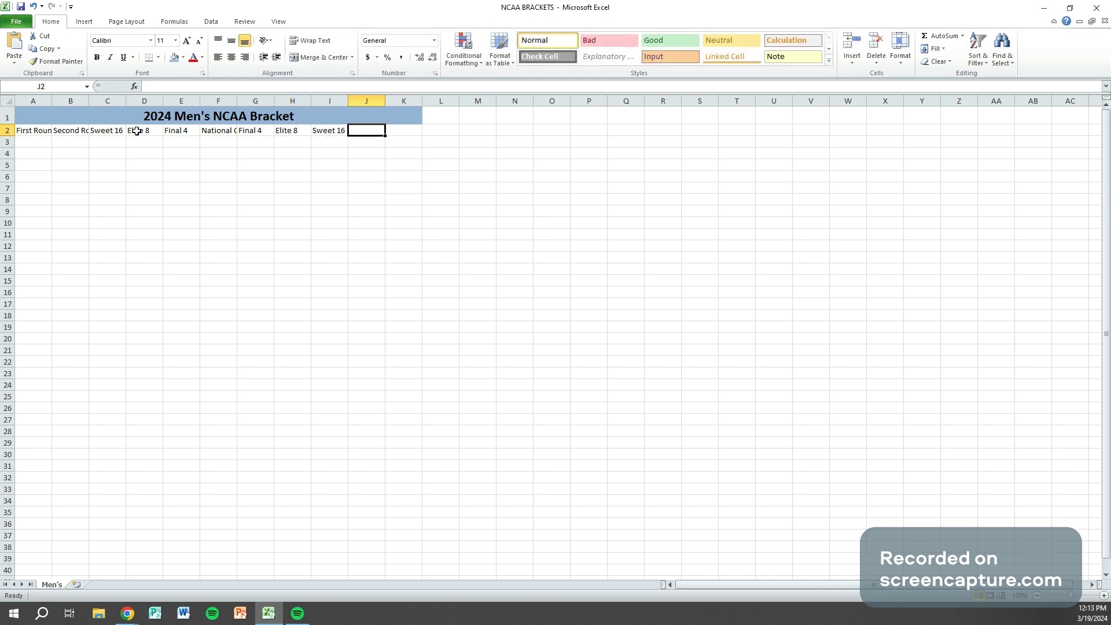
Enter the headings Second Round in cell J2 and First Round in cell K2.
{"action": "type", "text": "Second ROund"}
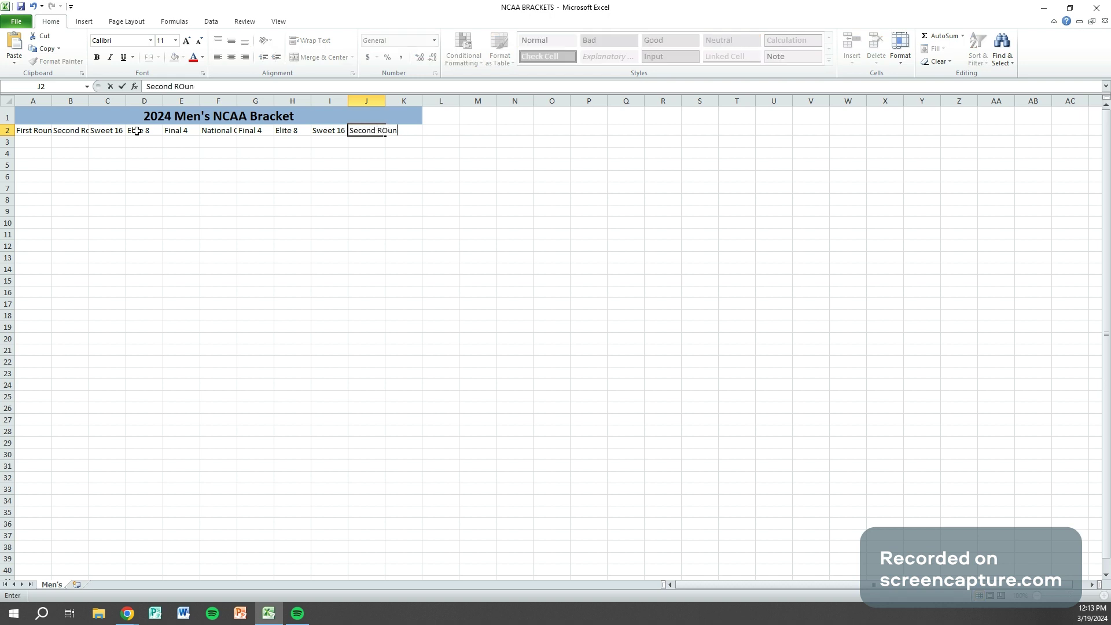
{"action": "key", "text": "BackSpace"}
{"action": "key", "text": "BackSpace"}
{"action": "key", "text": "BackSpace"}
{"action": "type", "text": "ound"}
{"action": "key", "text": "Tab"}
{"action": "type", "text": "Frist"}
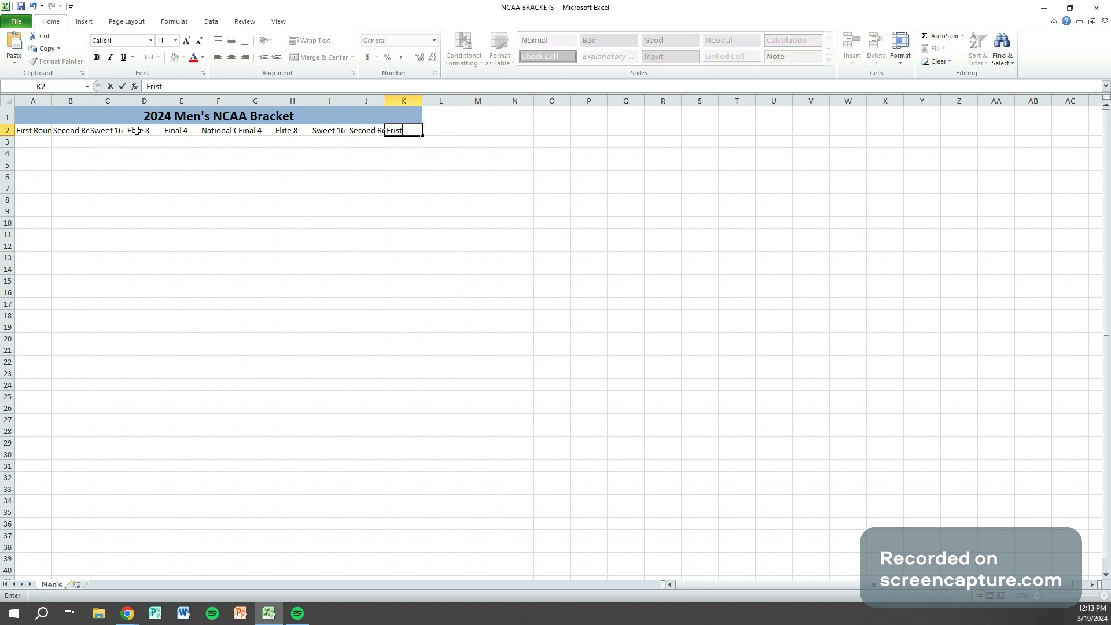
{"action": "type", "text": " Roun"}
{"action": "type", "text": " Ro"}
{"action": "key", "text": "Return"}
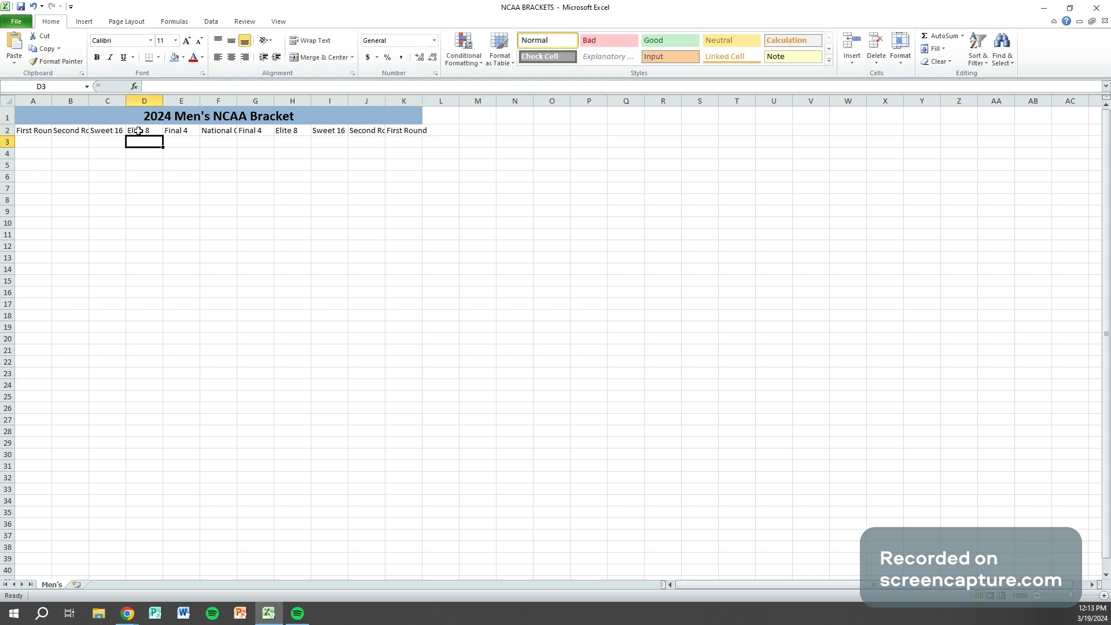
Auto-fit the widths of columns A through F and H through K to their round headings.
{"action": "double_click", "coordinate": [52, 101]}
{"action": "double_click", "coordinate": [96, 100]}
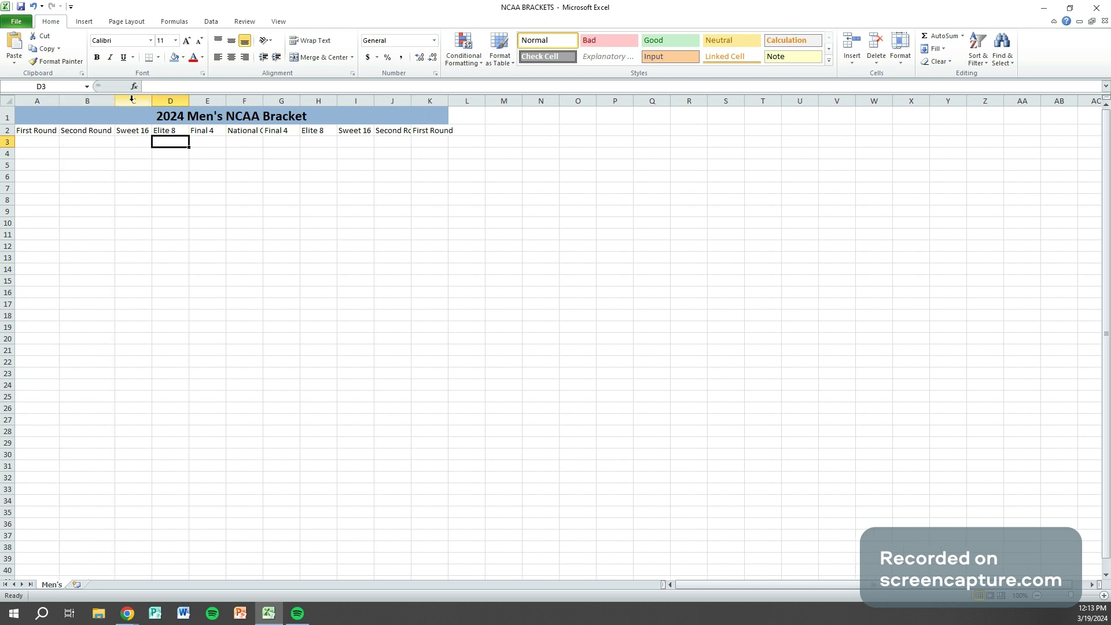
{"action": "double_click", "coordinate": [149, 100]}
{"action": "double_click", "coordinate": [188, 101]}
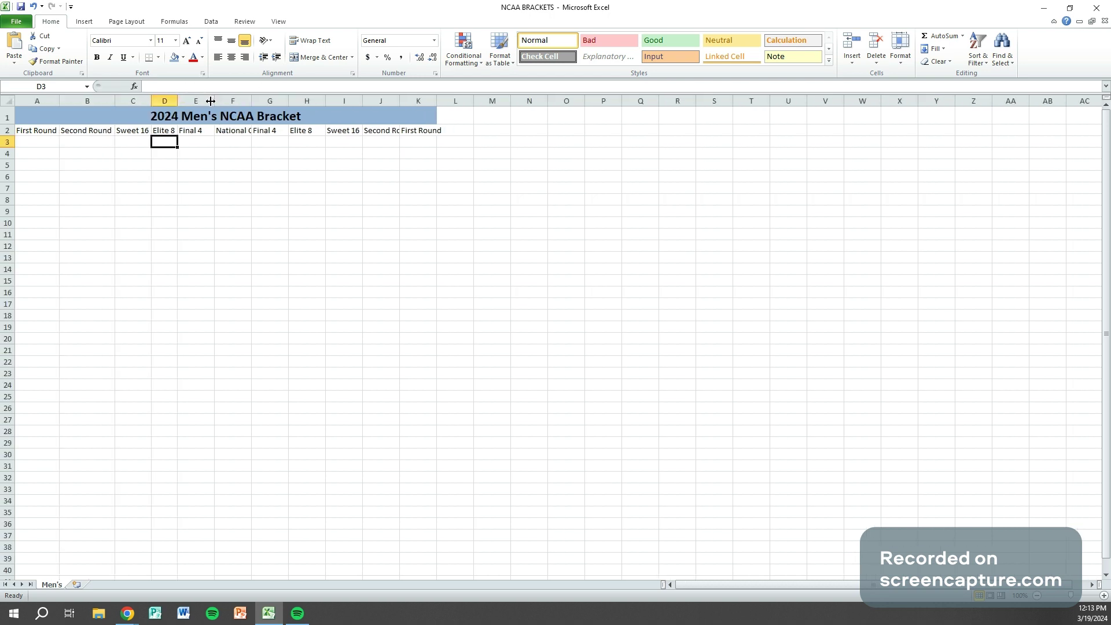
{"action": "double_click", "coordinate": [215, 101]}
{"action": "double_click", "coordinate": [241, 101]}
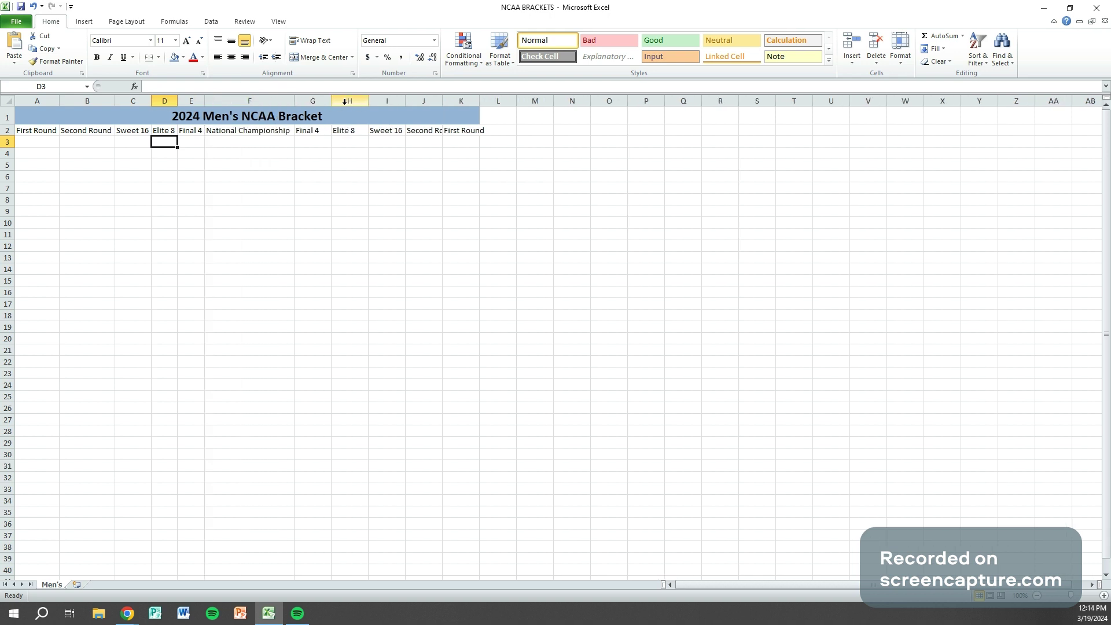
{"action": "double_click", "coordinate": [368, 100]}
{"action": "double_click", "coordinate": [394, 101]}
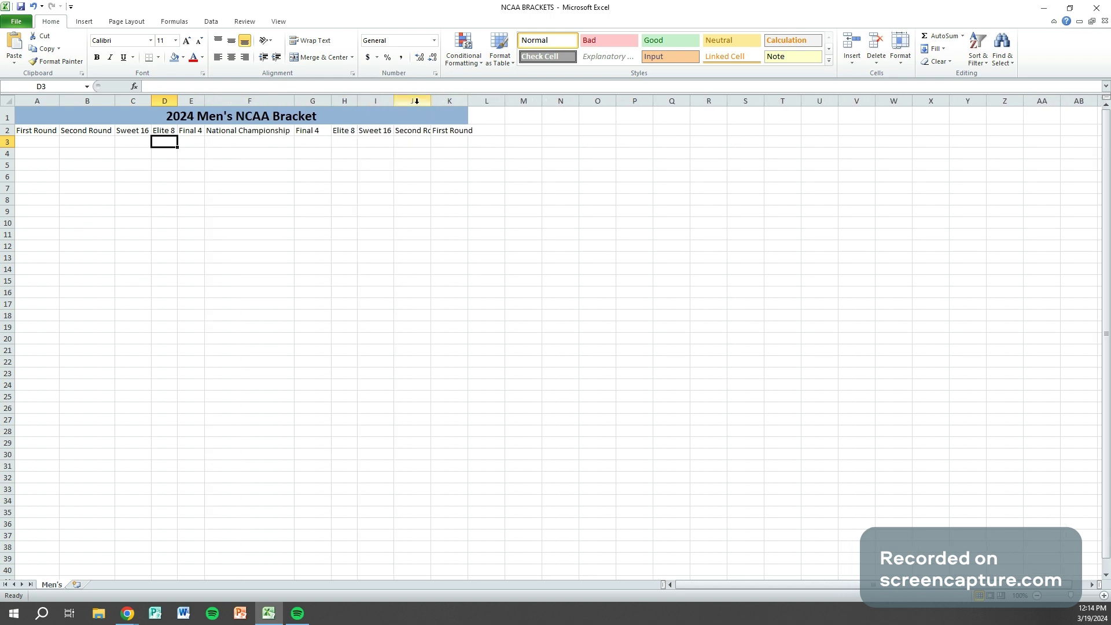
{"action": "double_click", "coordinate": [431, 101]}
{"action": "double_click", "coordinate": [487, 101]}
{"action": "left_click", "coordinate": [525, 181]}
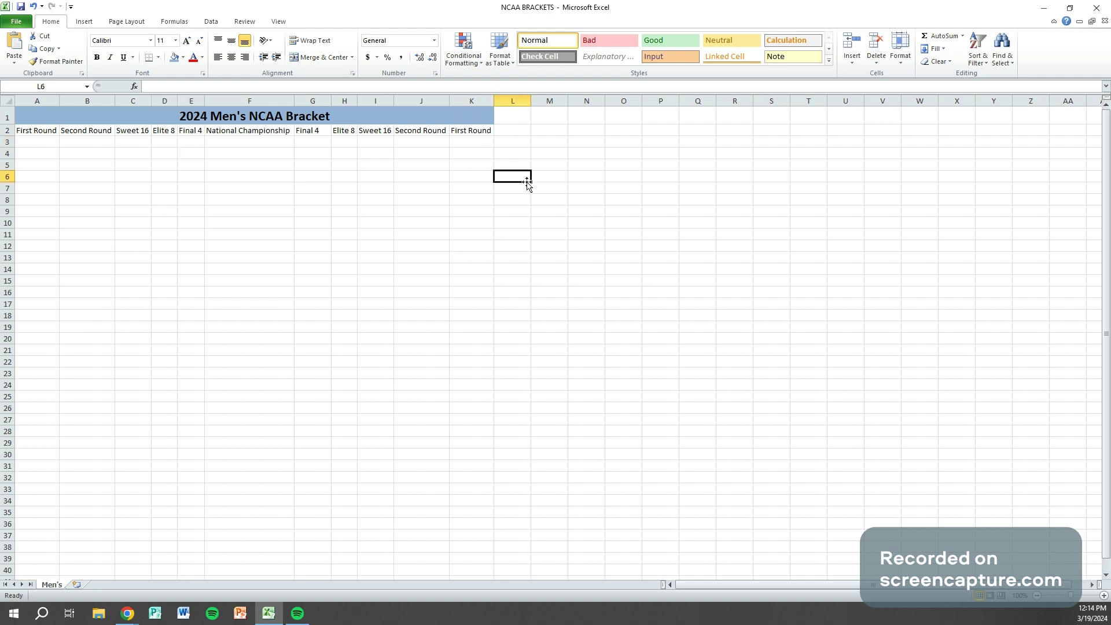
Make the round headings in A2 through K2 bold.
{"action": "left_click_drag", "start_coordinate": [30, 131], "coordinate": [474, 130]}
{"action": "left_click", "coordinate": [99, 59]}
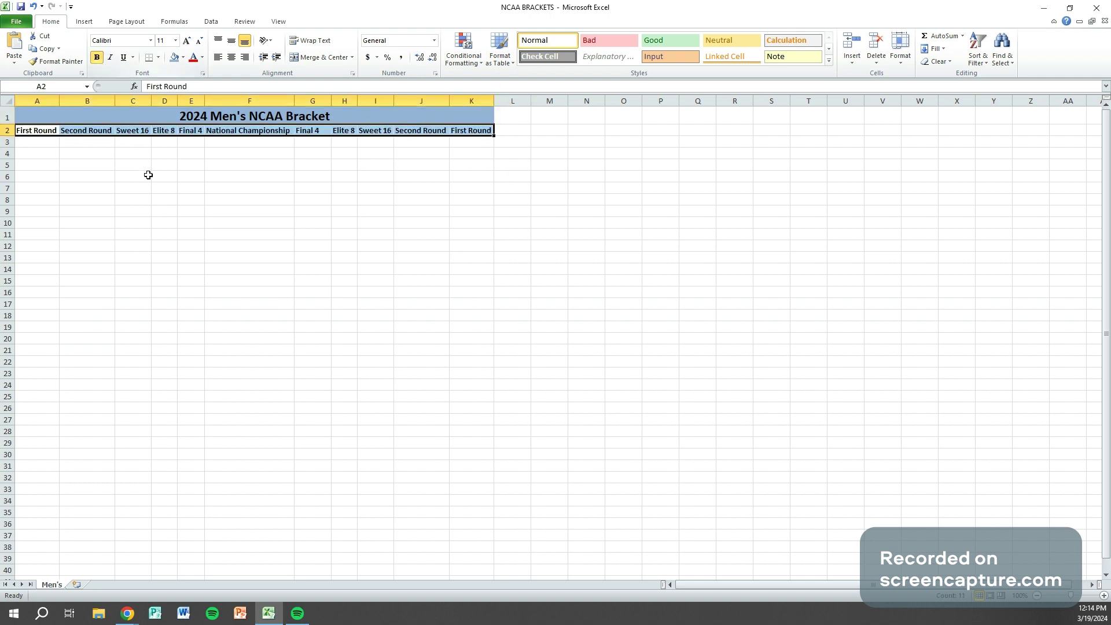
{"action": "left_click", "coordinate": [147, 176]}
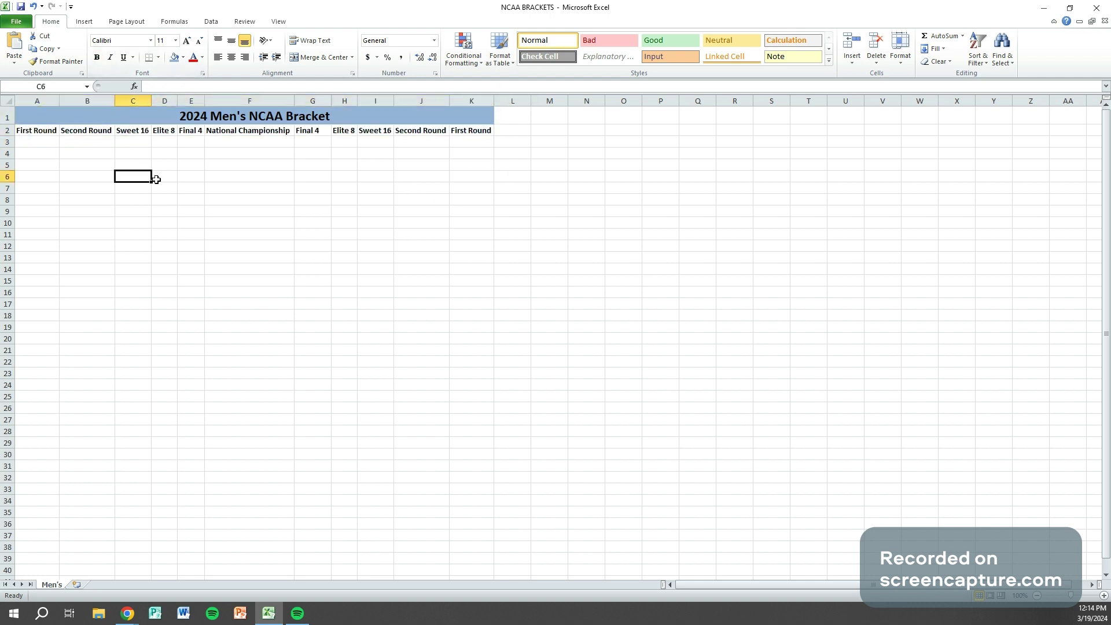
Arrange the browser window with the cbs-sports-2024-bracket PDF and the NCAA BRACKETS workbook side by side.
{"action": "left_click", "coordinate": [40, 153]}
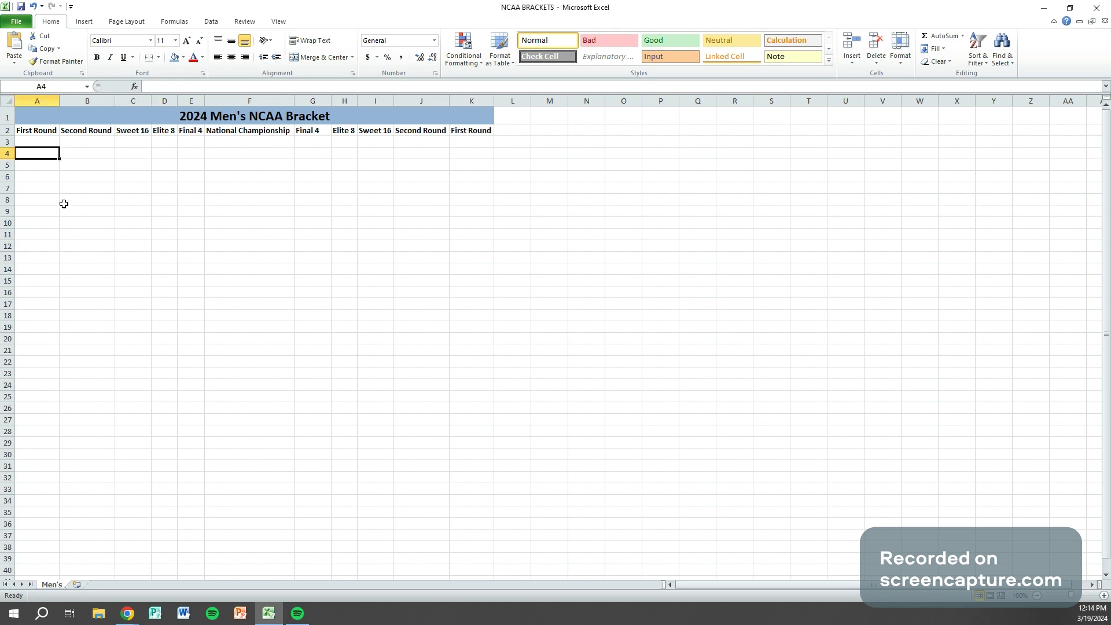
{"action": "double_click", "coordinate": [367, 16]}
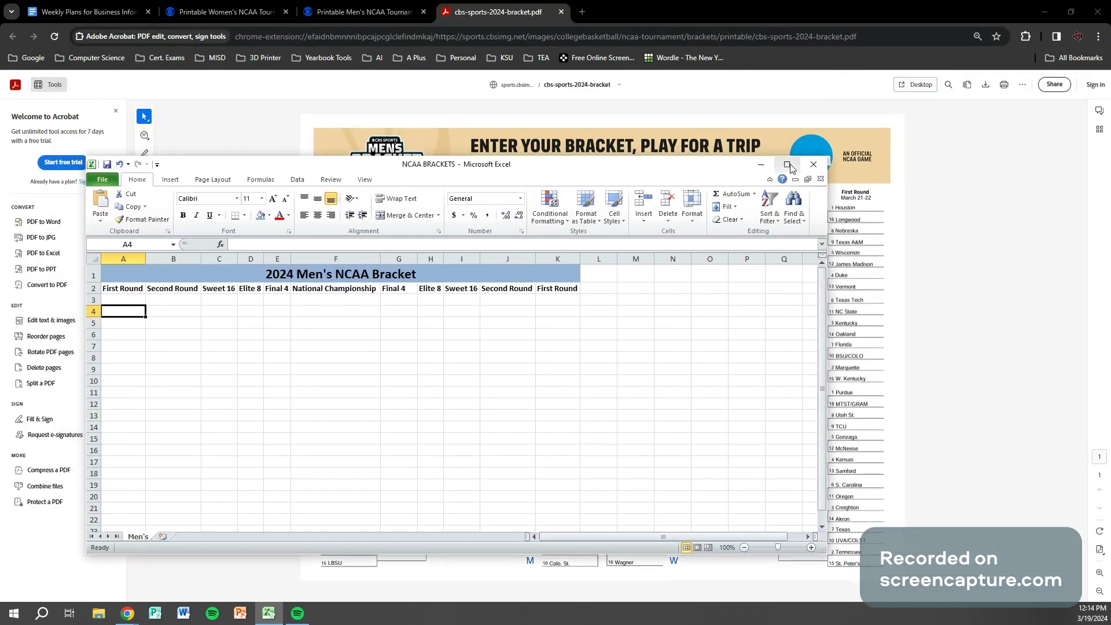
{"action": "left_click", "coordinate": [791, 167]}
{"action": "left_click", "coordinate": [1044, 10]}
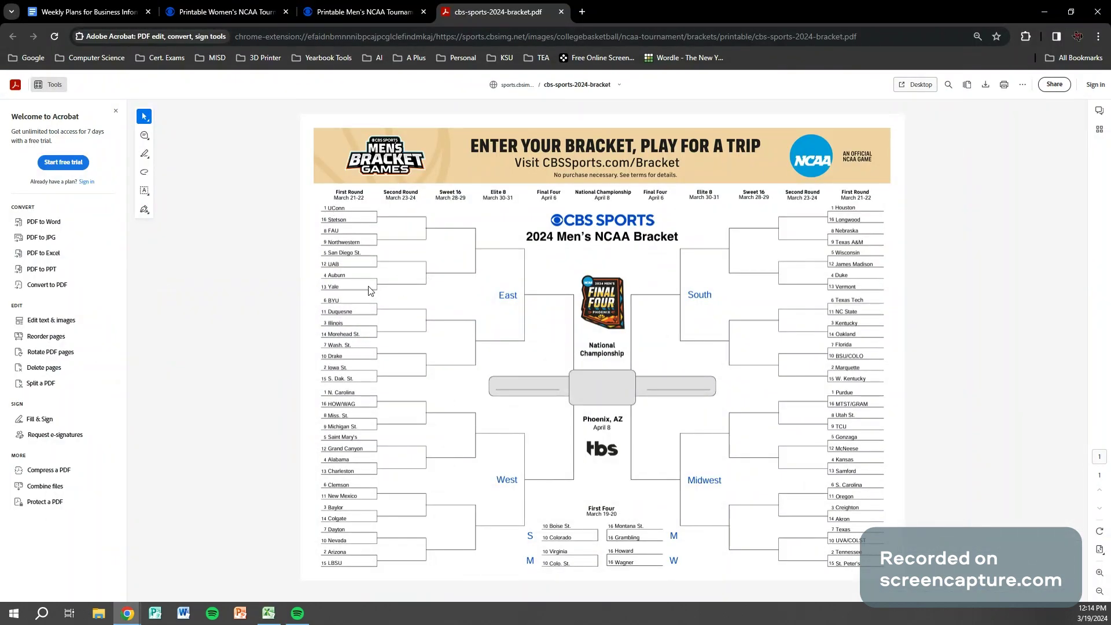
{"action": "left_click_drag", "start_coordinate": [652, 1], "coordinate": [1, 321]}
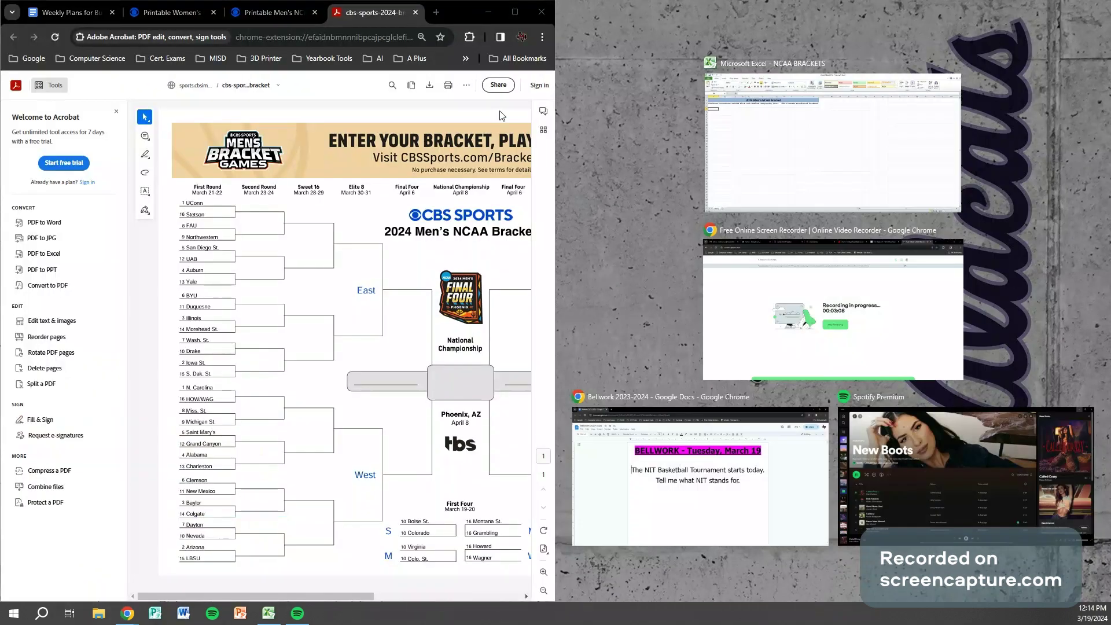
{"action": "left_click", "coordinate": [779, 173]}
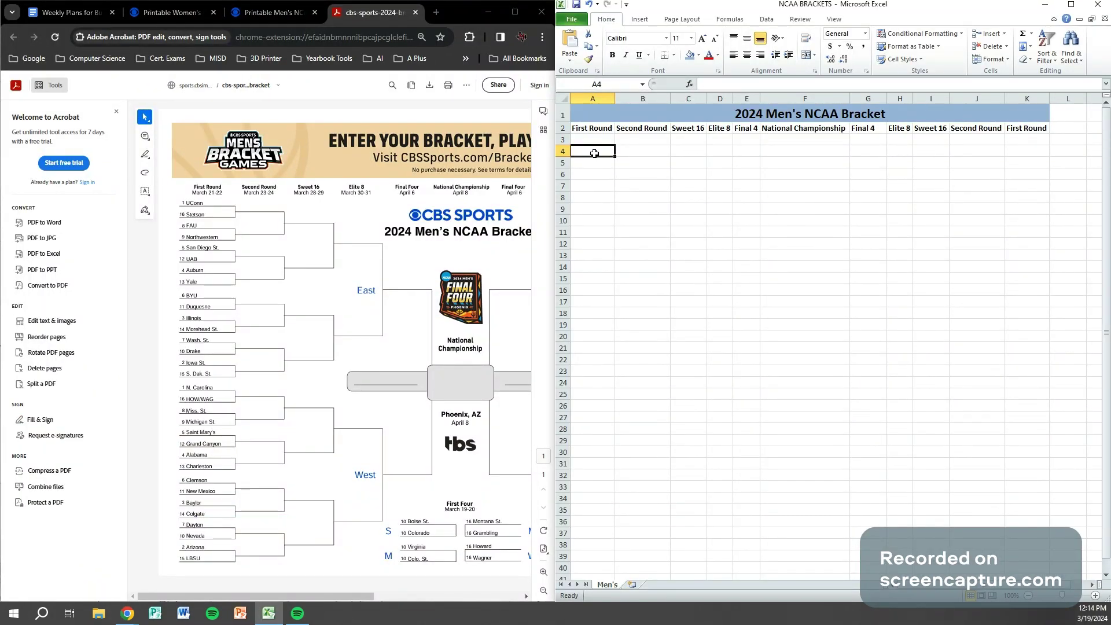
Enter the teams 1. Uconn in cell A4 and 16. Stetson in cell A6.
{"action": "type", "text": "1"}
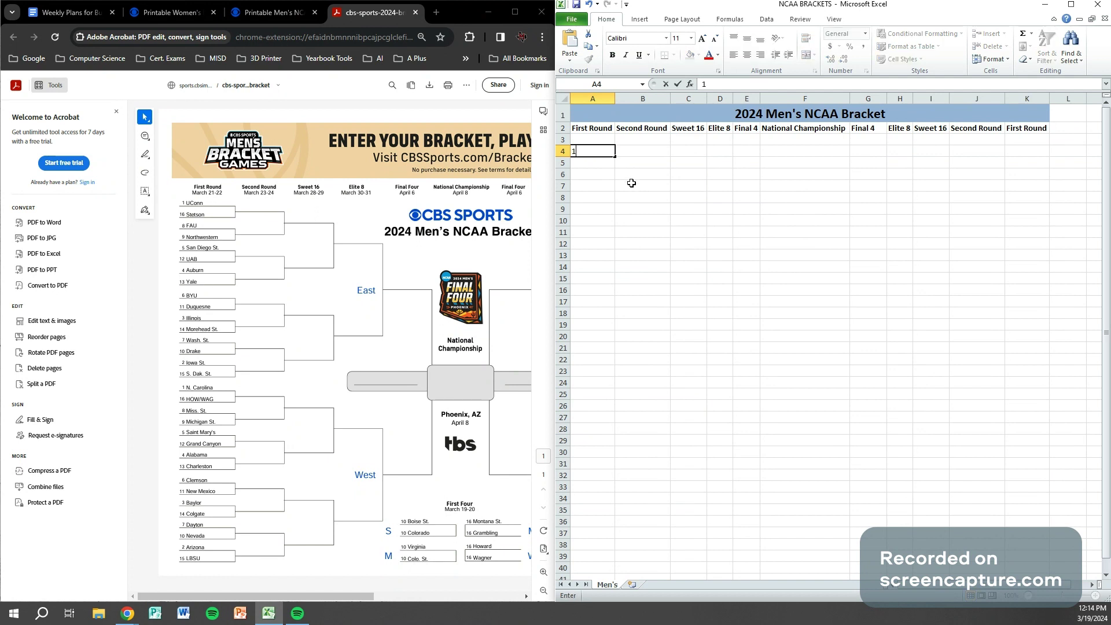
{"action": "type", "text": ". UCO"}
{"action": "key", "text": "BackSpace"}
{"action": "type", "text": "on"}
{"action": "key", "text": "Return"}
{"action": "key", "text": "Return"}
{"action": "type", "text": "1"}
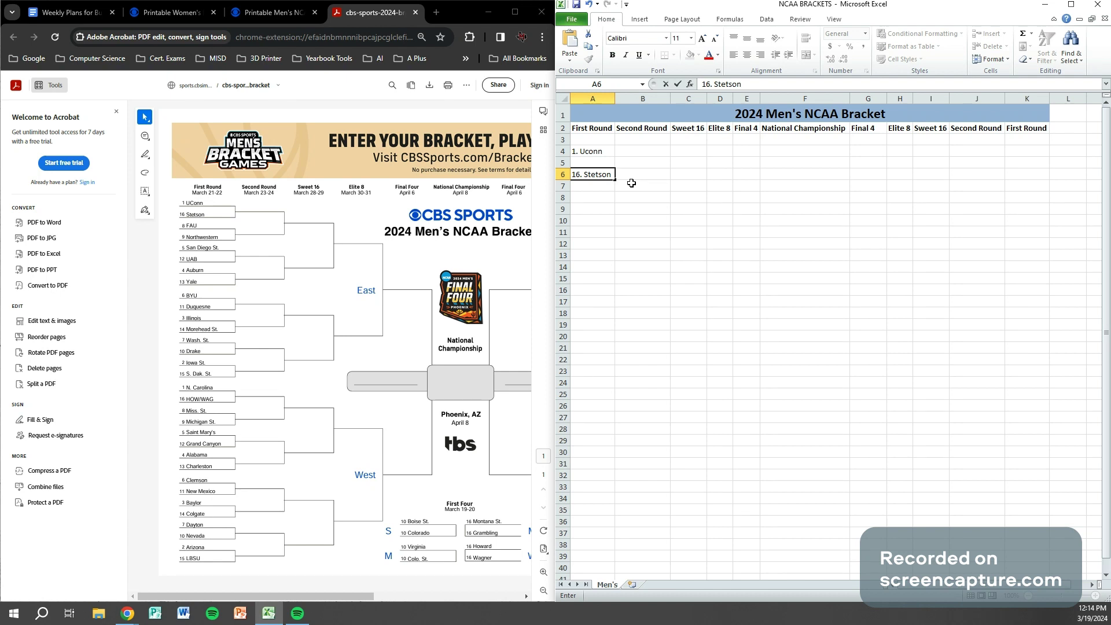
{"action": "key", "text": "Return"}
{"action": "key", "text": "Return"}
Enter the teams 8. FAU in cell A8 and 9. Northwestern in cell A10.
{"action": "type", "text": "8. FA"}
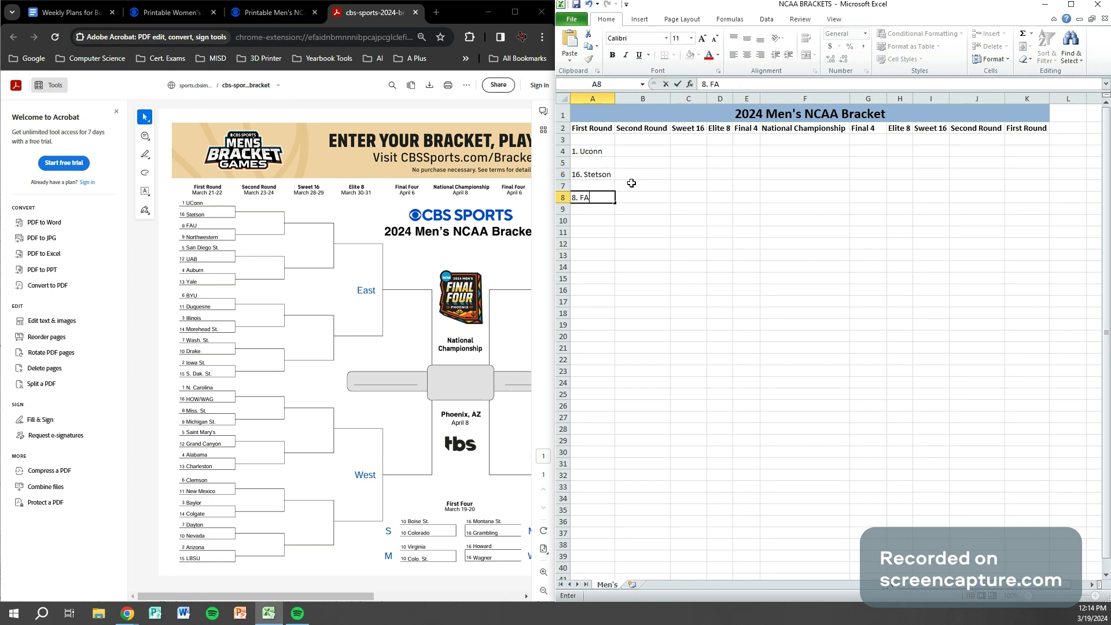
{"action": "key", "text": "Return"}
{"action": "key", "text": "Return"}
{"action": "type", "text": "9"}
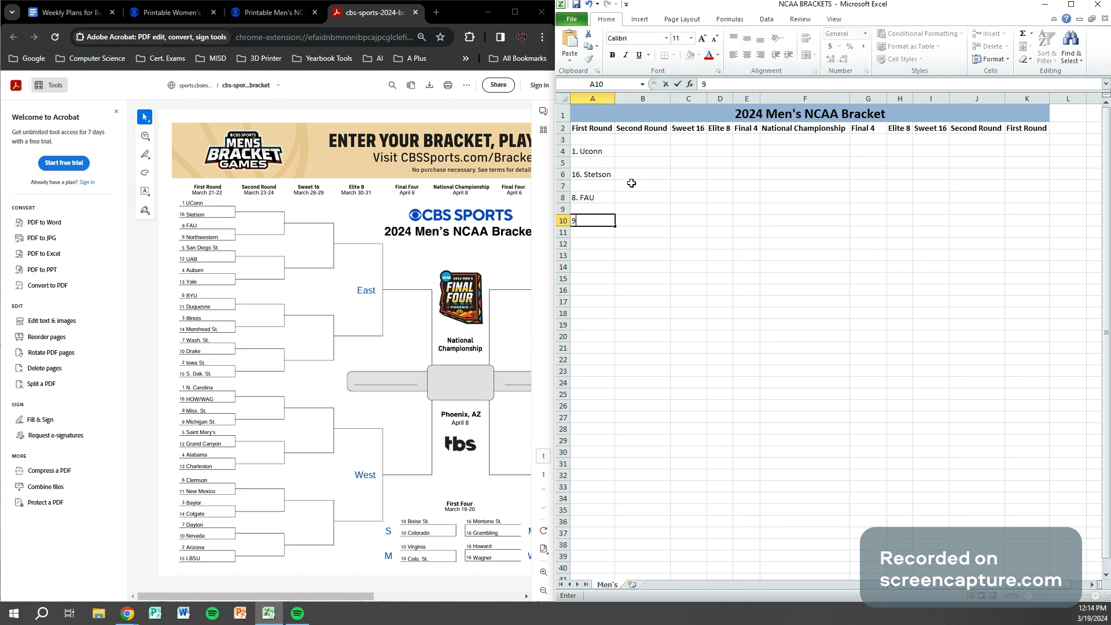
{"action": "type", "text": ". North"}
{"action": "key", "text": "Return"}
{"action": "key", "text": "Return"}
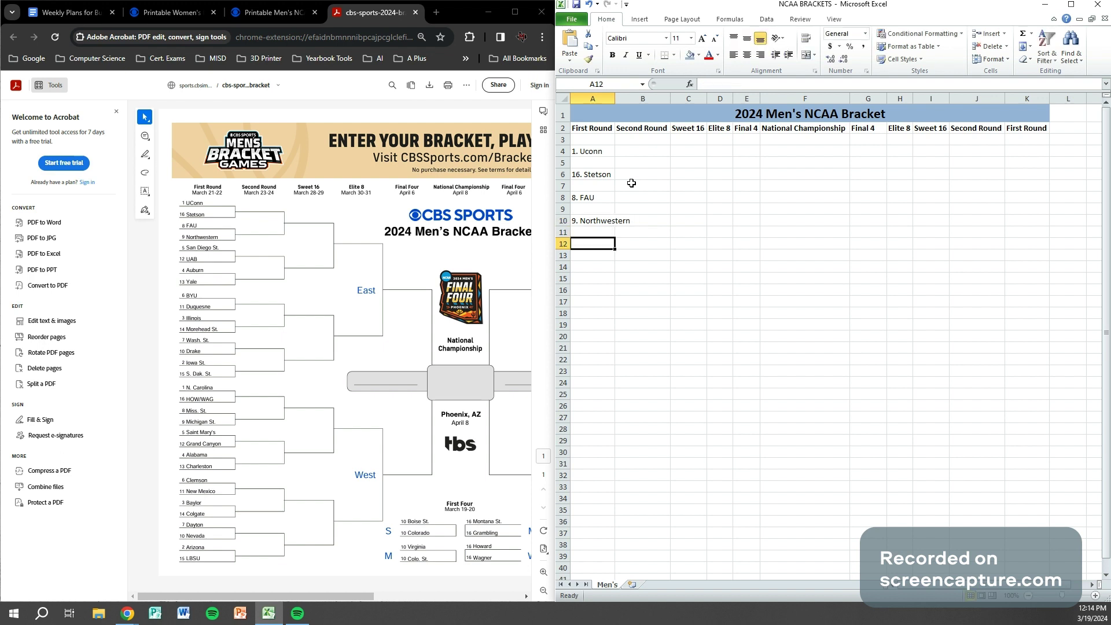
Enter the teams 5. San Diego St. in cell A12 and 12. UAB in cell A14.
{"action": "type", "text": "5. Sa"}
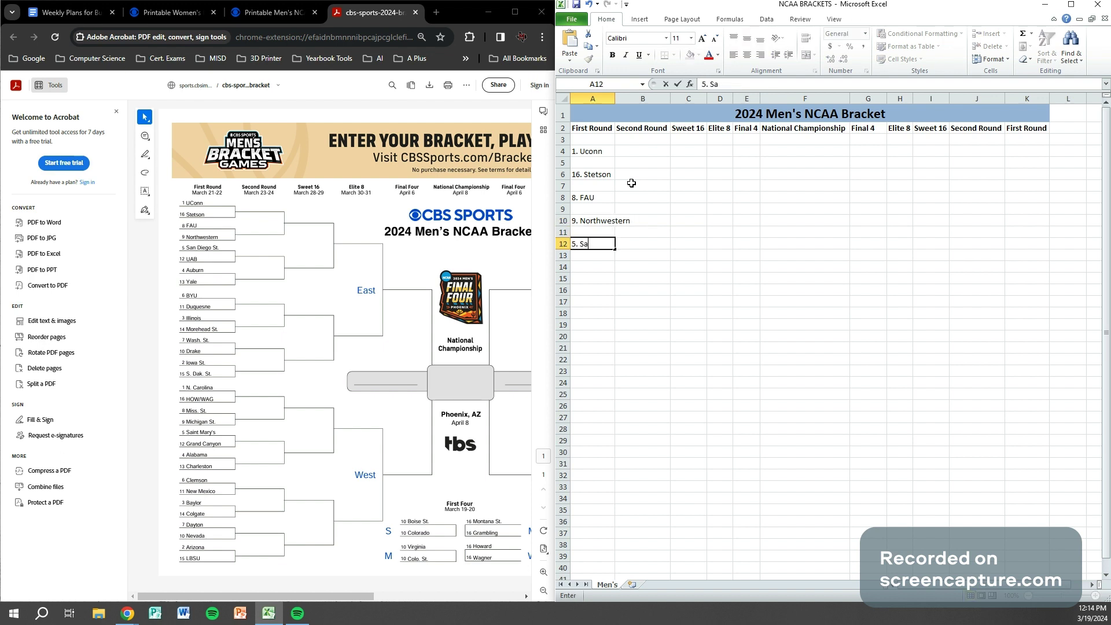
{"action": "type", "text": "n Diego"}
{"action": "key", "text": "Return"}
{"action": "key", "text": "Return"}
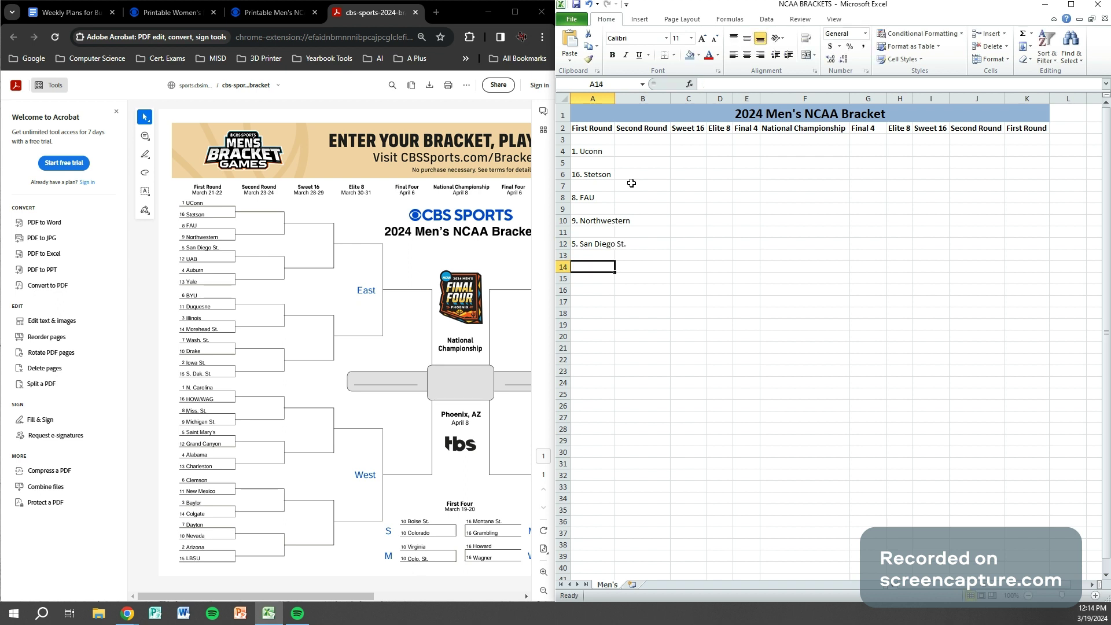
{"action": "type", "text": "12. UA"}
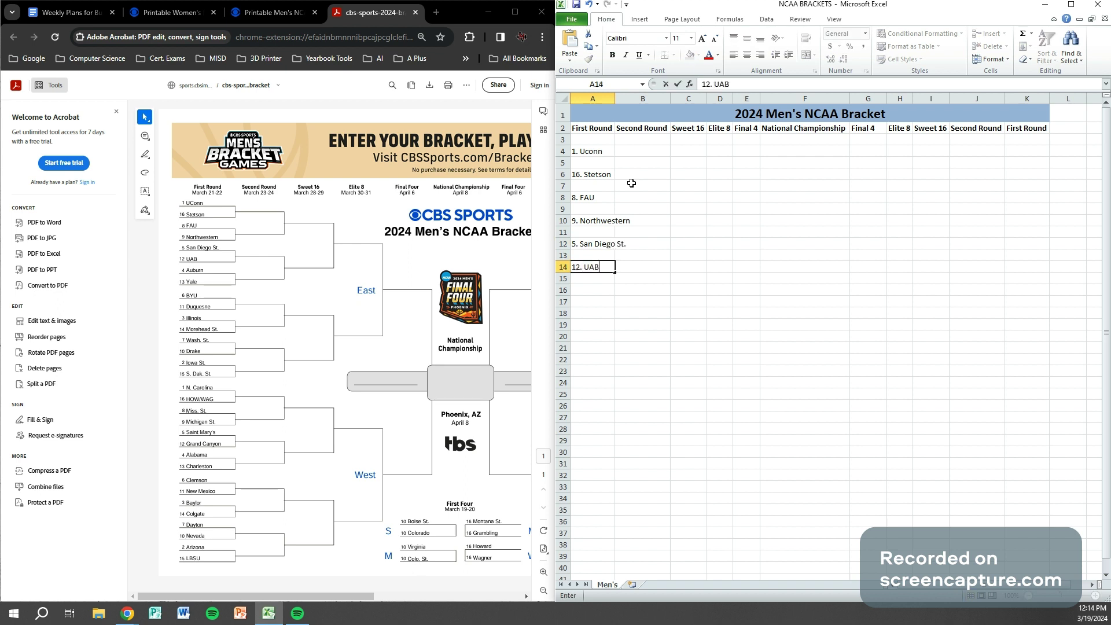
{"action": "type", "text": "B"}
{"action": "key", "text": "Return"}
{"action": "key", "text": "Return"}
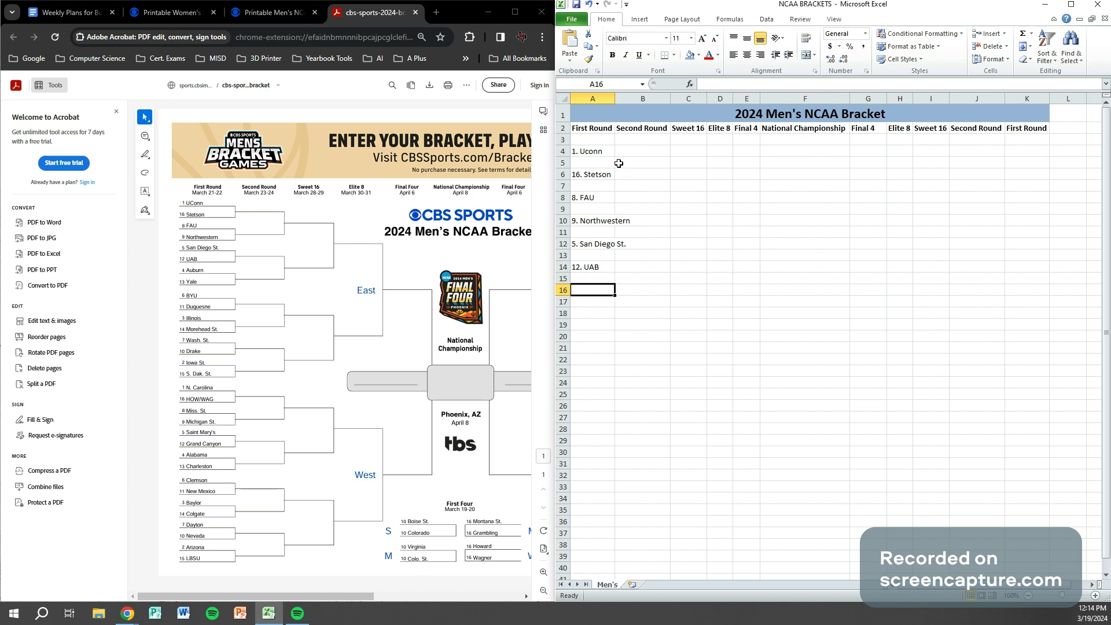
Widen column A to fit the team names and correct the entry in cell A4 to 1. UConn.
{"action": "left_click_drag", "start_coordinate": [614, 101], "coordinate": [633, 101]}
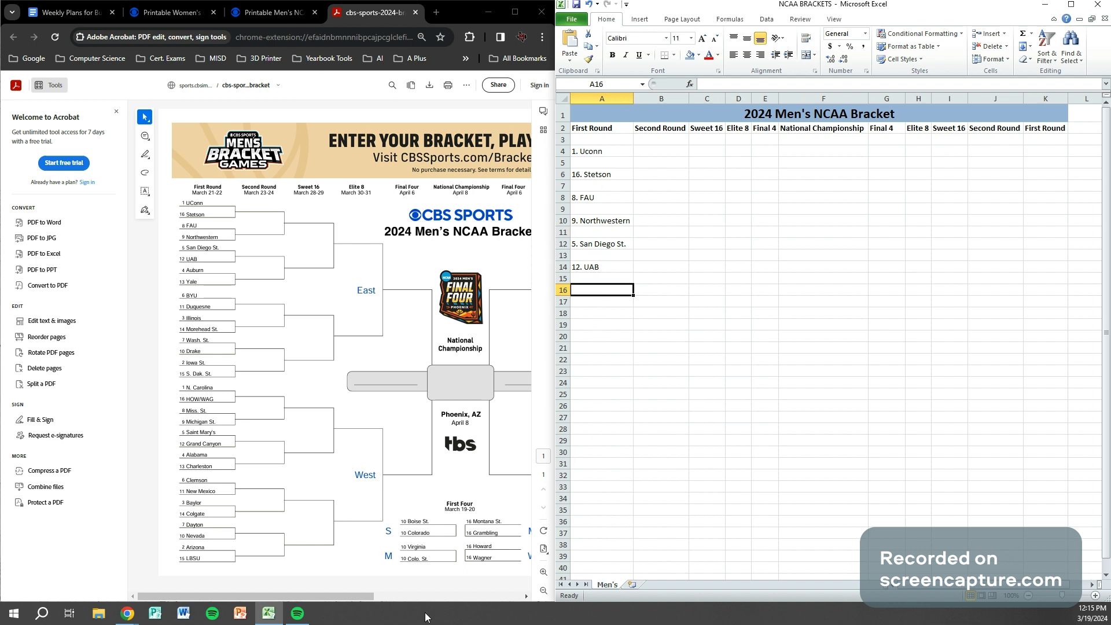
{"action": "double_click", "coordinate": [590, 151]}
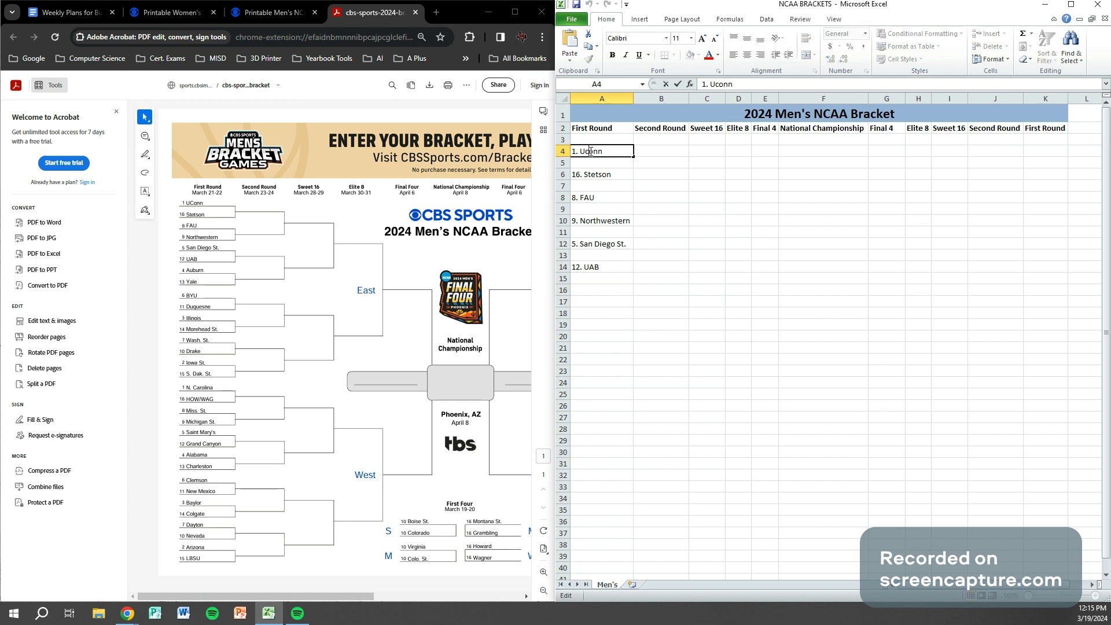
{"action": "key", "text": "Return"}
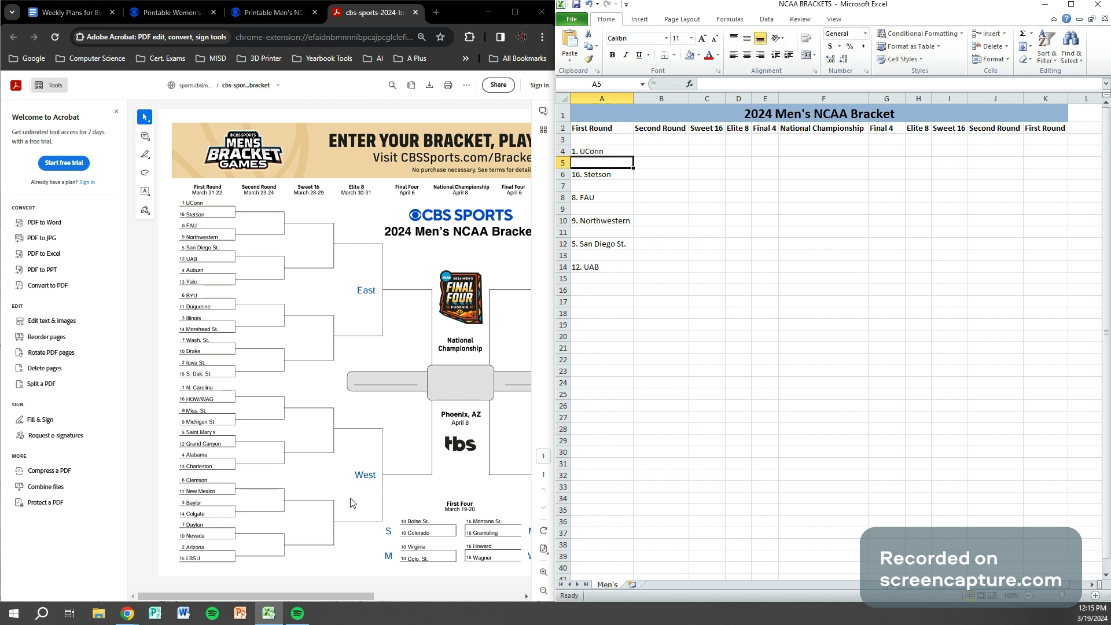
Minimize the browser, open the NCAA BRACKETS 2nd Period workbook from the desktop, maximized, and show its Men's sheet.
{"action": "left_click", "coordinate": [485, 7]}
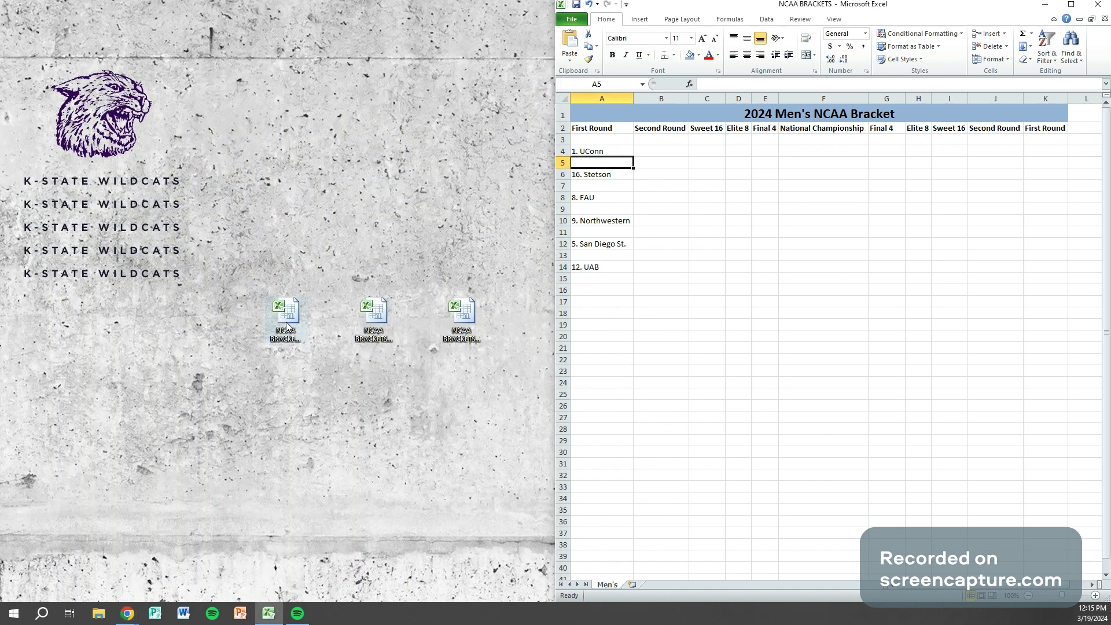
{"action": "double_click", "coordinate": [285, 316]}
{"action": "left_click", "coordinate": [1070, 5]}
{"action": "left_click", "coordinate": [52, 584]}
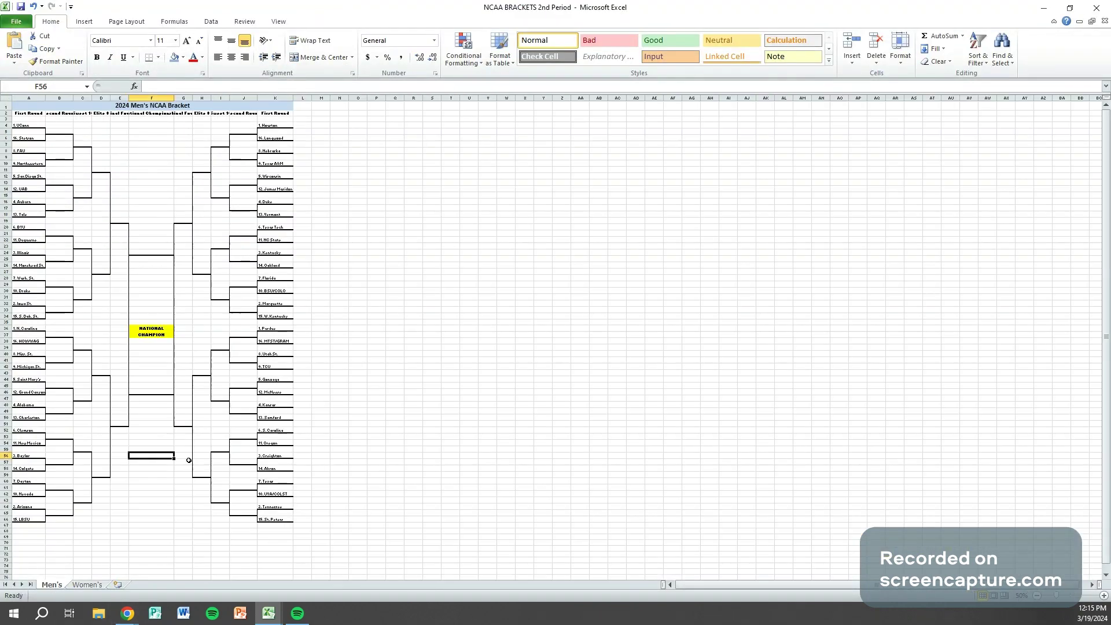
Copy the first-round teams in A4:A66 of the NCAA BRACKETS 2nd Period workbook and paste them into the NCAA BRACKETS workbook from cell A4.
{"action": "left_click_drag", "start_coordinate": [25, 128], "coordinate": [26, 520]}
{"action": "key", "text": "ctrl+c"}
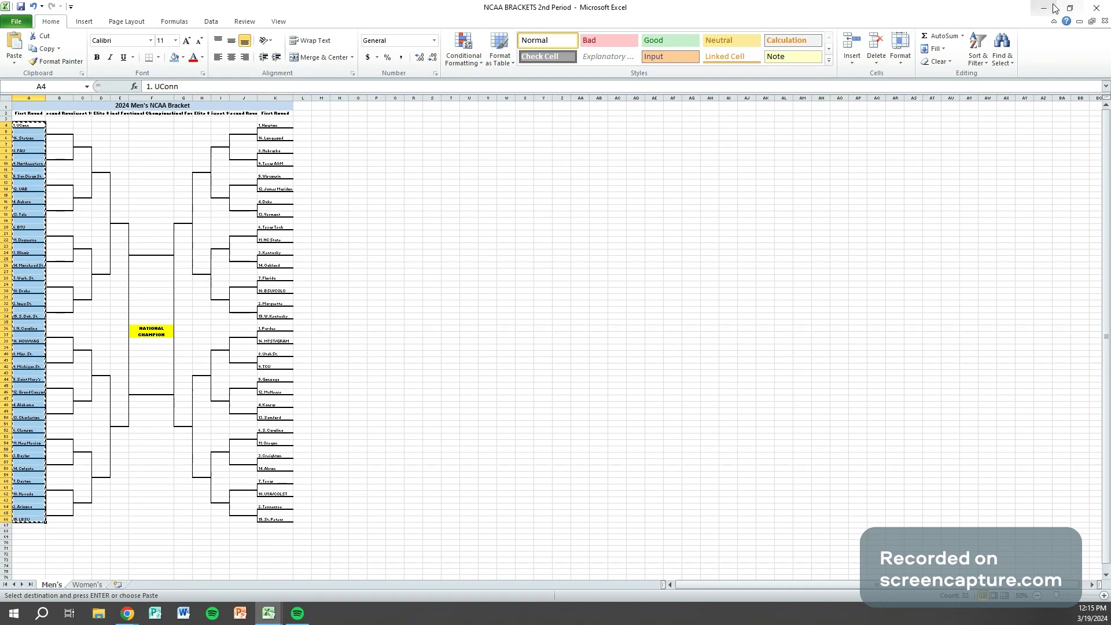
{"action": "left_click", "coordinate": [1049, 7]}
{"action": "mouse_move", "coordinate": [268, 613]}
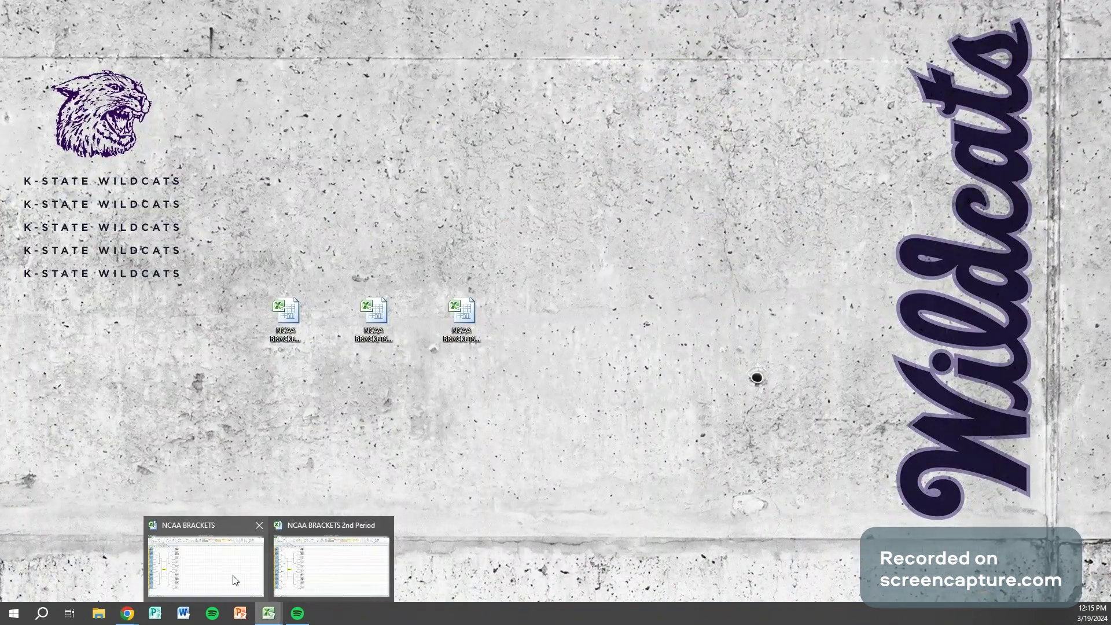
{"action": "left_click", "coordinate": [248, 573]}
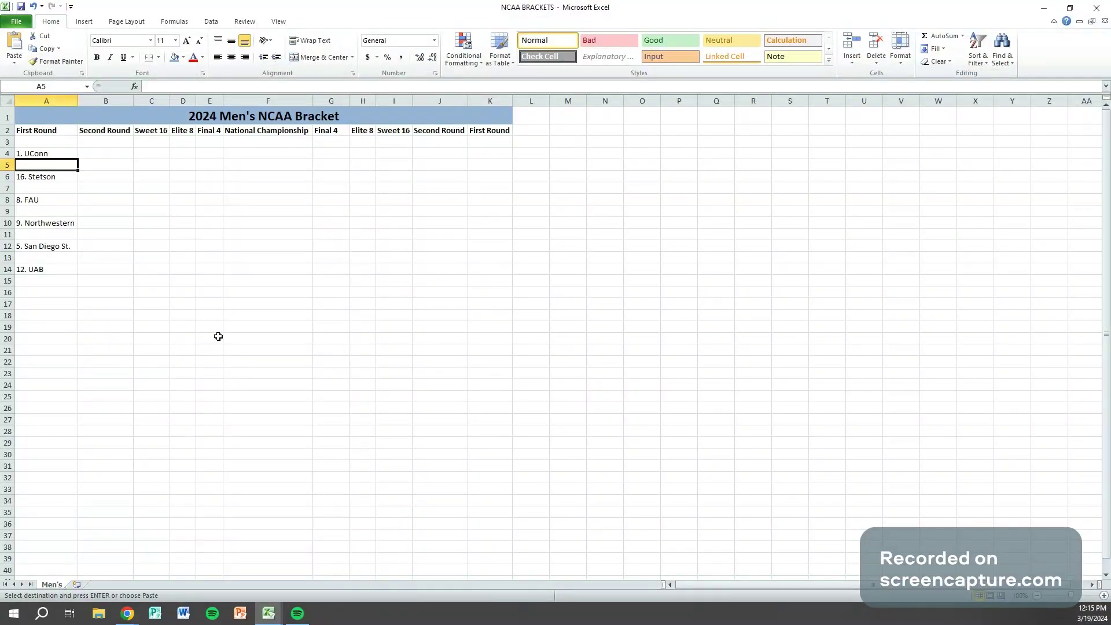
{"action": "left_click", "coordinate": [43, 154]}
{"action": "key", "text": "ctrl+v"}
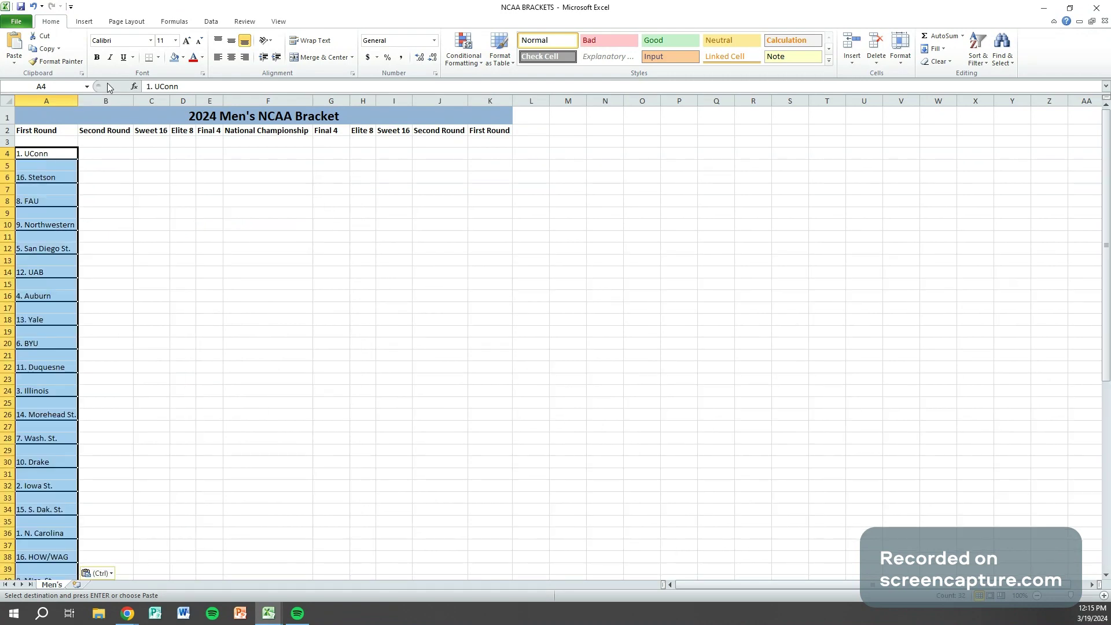
Remove all borders from the pasted team list in column A.
{"action": "left_click", "coordinate": [158, 57]}
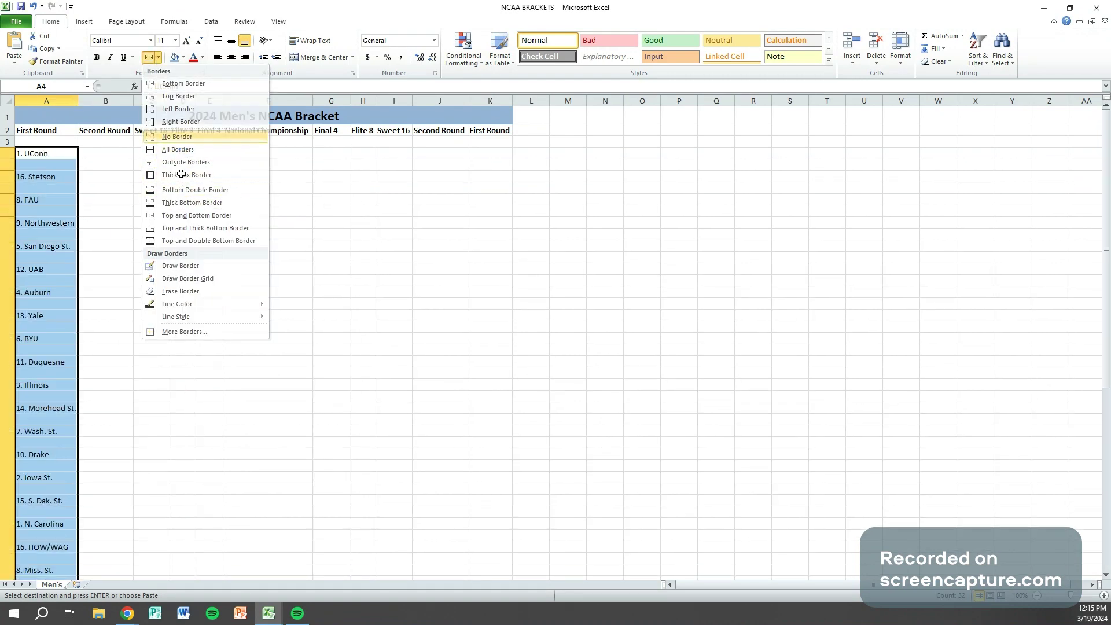
{"action": "left_click", "coordinate": [182, 199]}
{"action": "scroll", "coordinate": [58, 195], "scroll_direction": "down", "scroll_amount": 2}
{"action": "scroll", "coordinate": [71, 218], "scroll_direction": "up", "scroll_amount": 2}
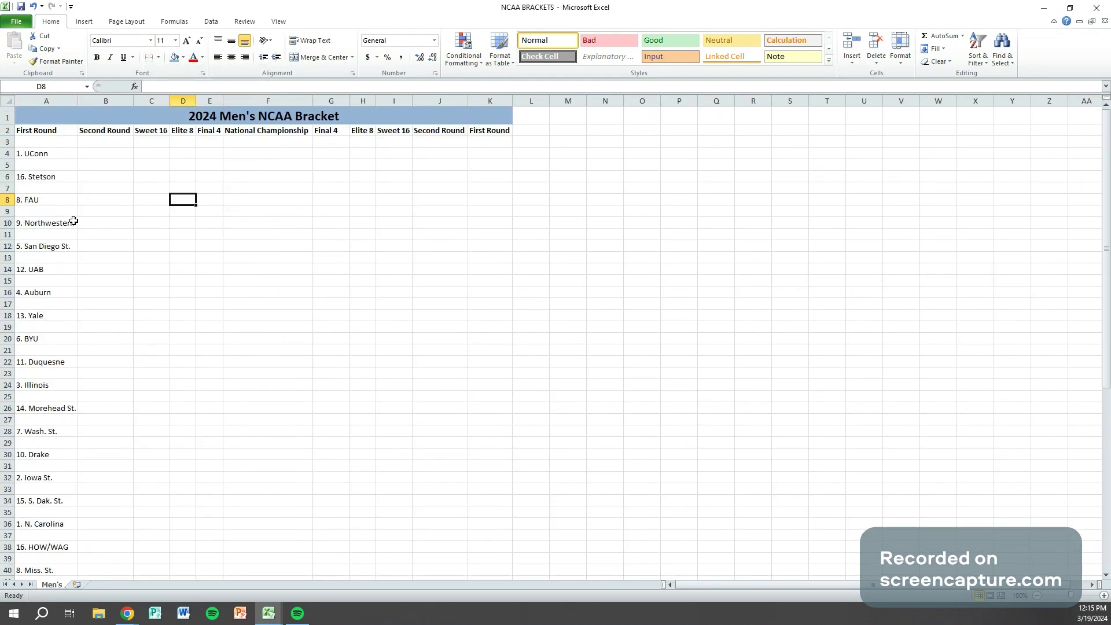
Dock the NCAA BRACKETS workbook to one half of the screen and show the CBS Sports bracket PDF in the browser beside it.
{"action": "scroll", "coordinate": [73, 221], "scroll_direction": "down", "scroll_amount": 2}
{"action": "key", "text": "super+Right"}
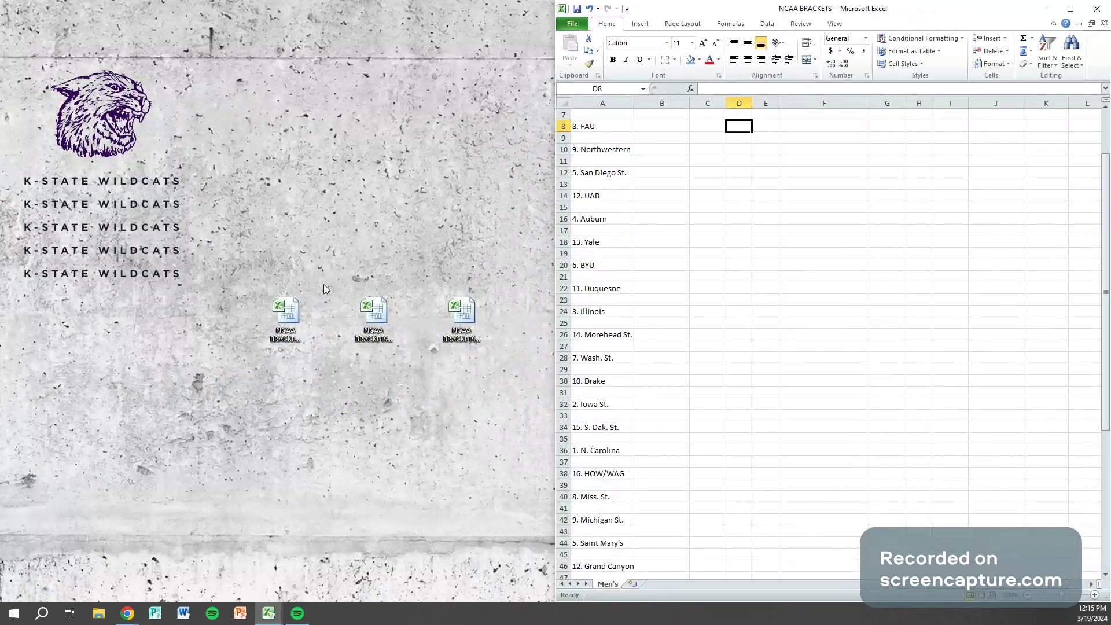
{"action": "left_click", "coordinate": [128, 614]}
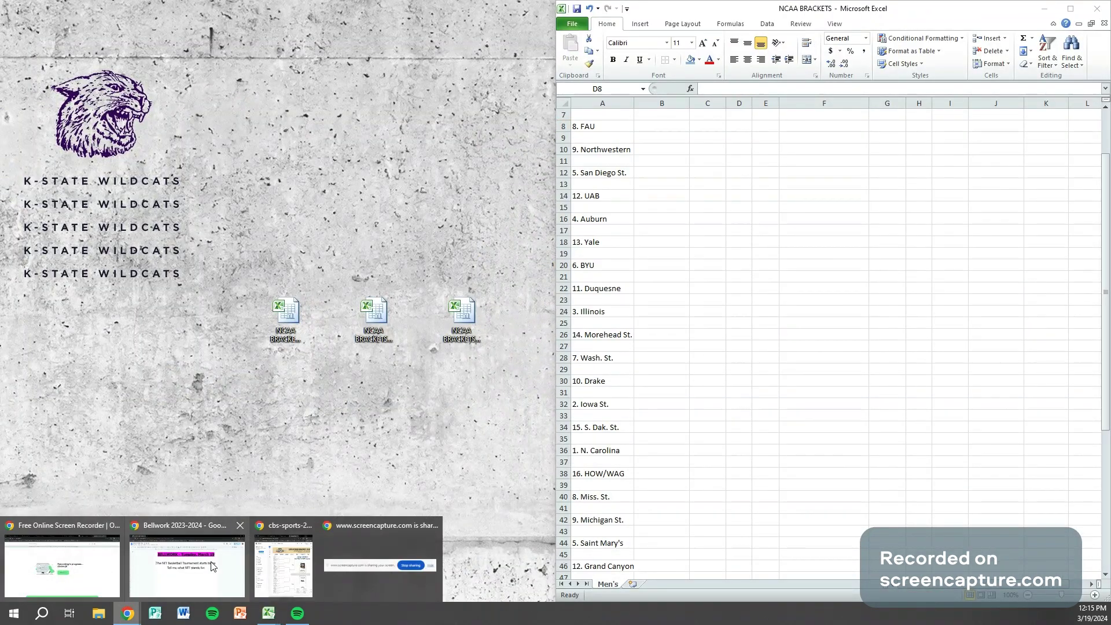
{"action": "left_click", "coordinate": [258, 569]}
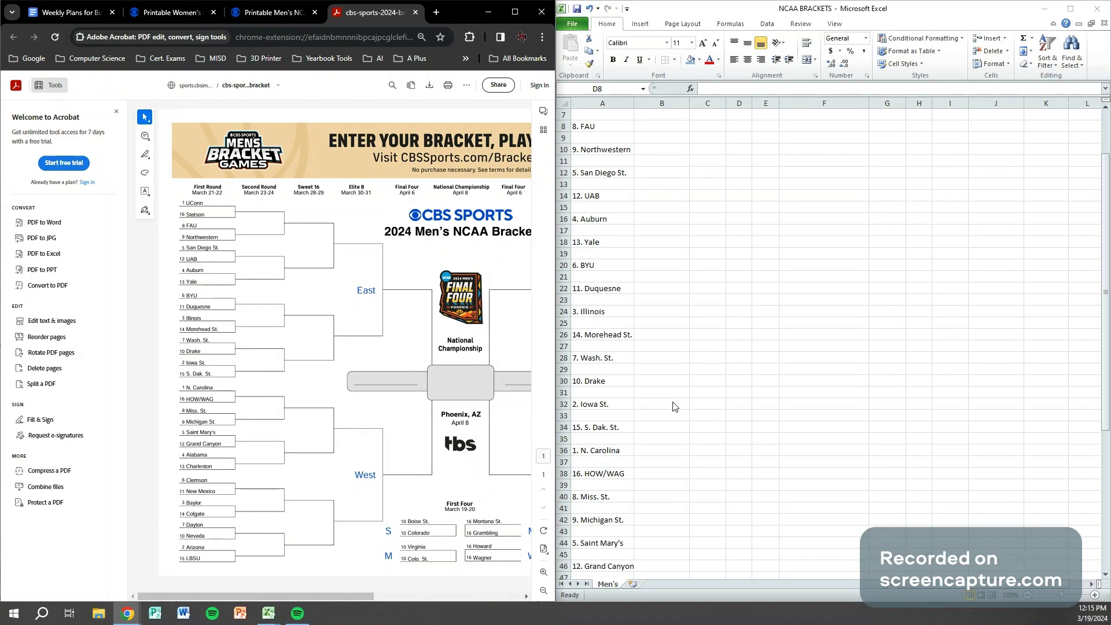
Add a thick bottom border to cell A66 with 15. LBSU and cell A64 with 2. Arizona.
{"action": "left_click", "coordinate": [642, 396]}
{"action": "scroll", "coordinate": [637, 394], "scroll_direction": "down", "scroll_amount": 9}
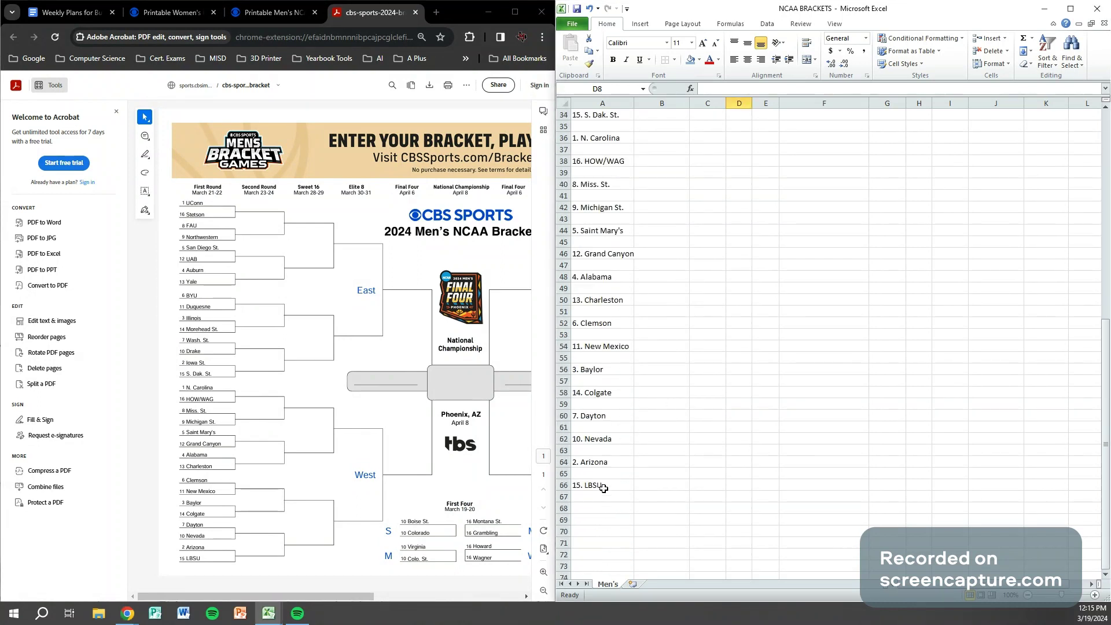
{"action": "left_click", "coordinate": [603, 489]}
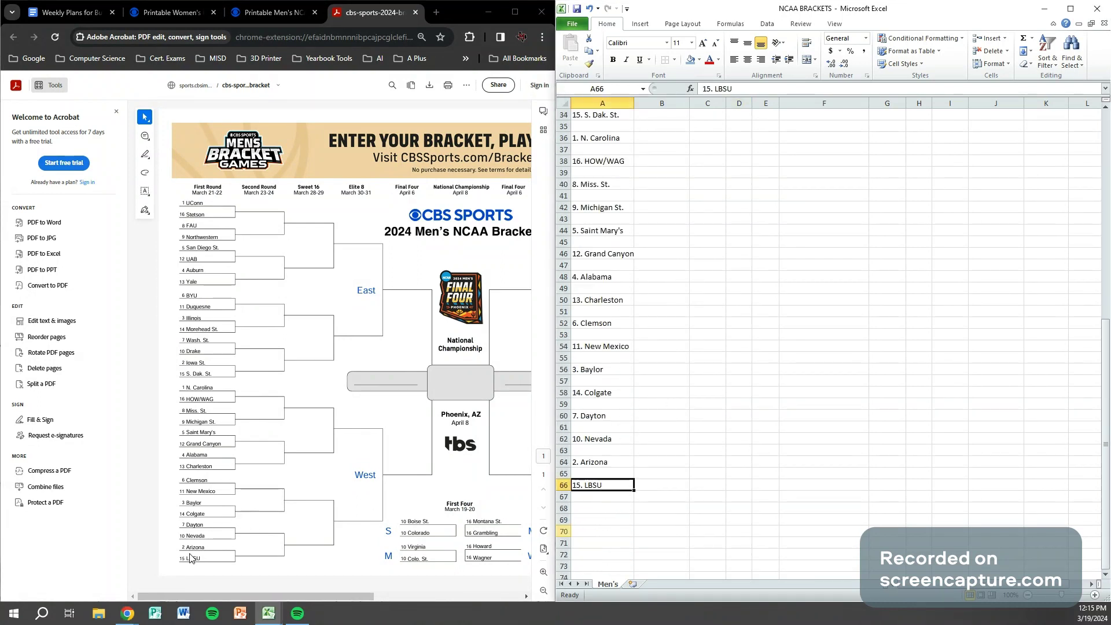
{"action": "left_click", "coordinate": [688, 473]}
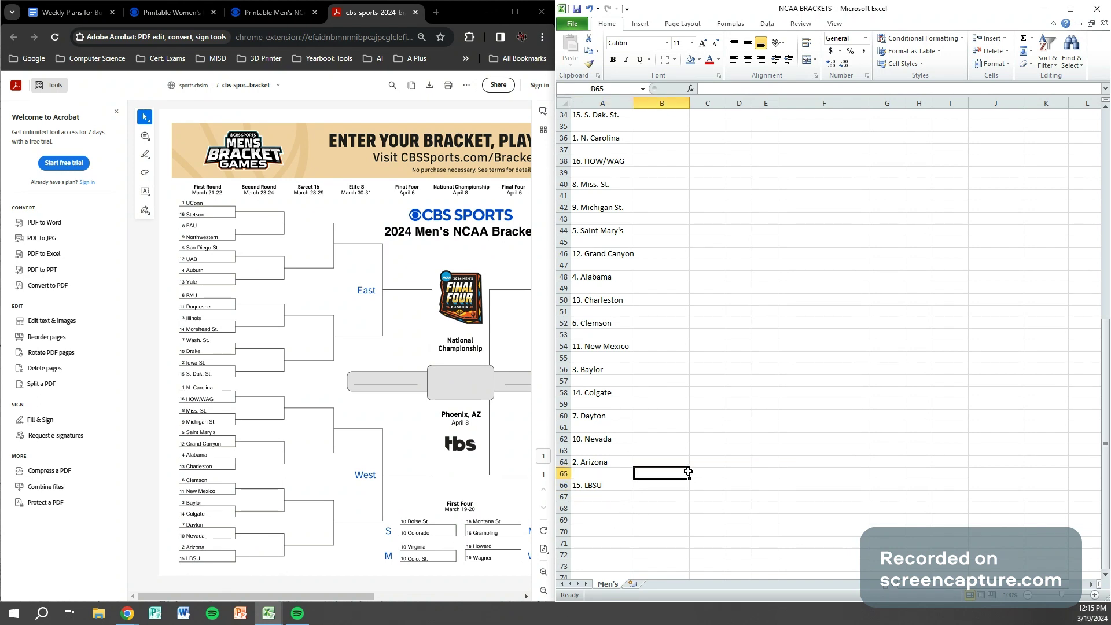
{"action": "left_click", "coordinate": [616, 486]}
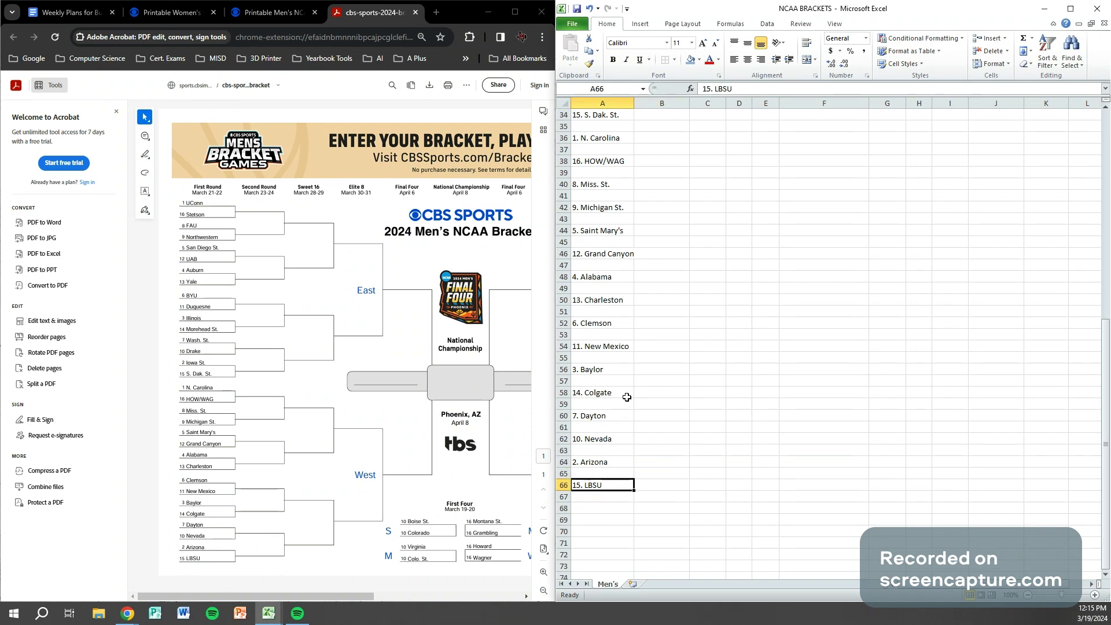
{"action": "left_click", "coordinate": [676, 60]}
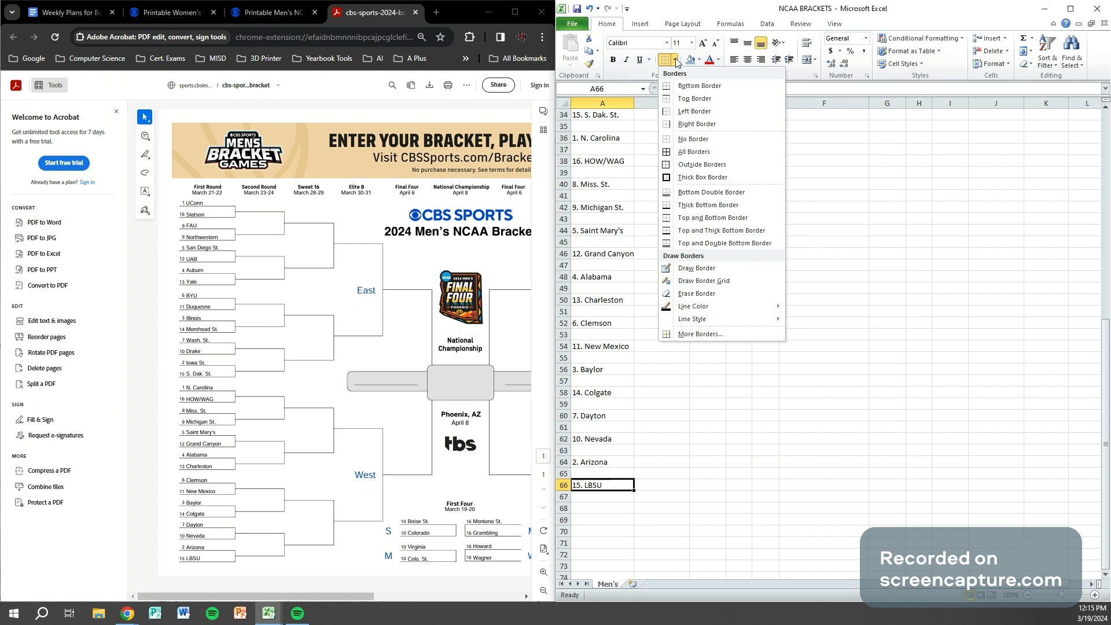
{"action": "left_click", "coordinate": [688, 204]}
{"action": "left_click", "coordinate": [701, 403]}
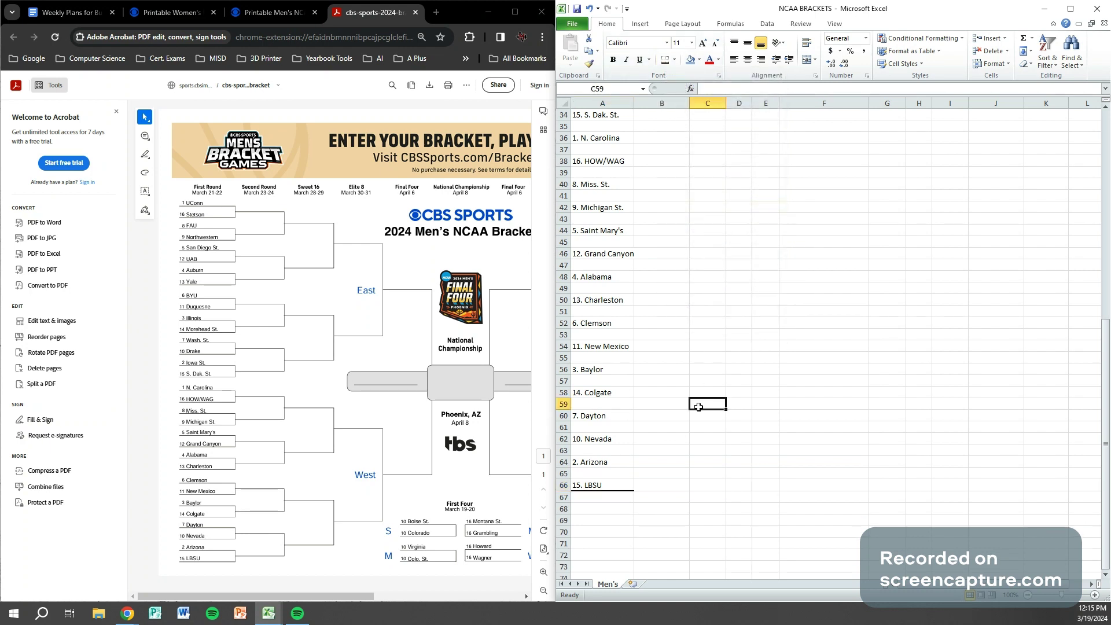
{"action": "left_click", "coordinate": [612, 463]}
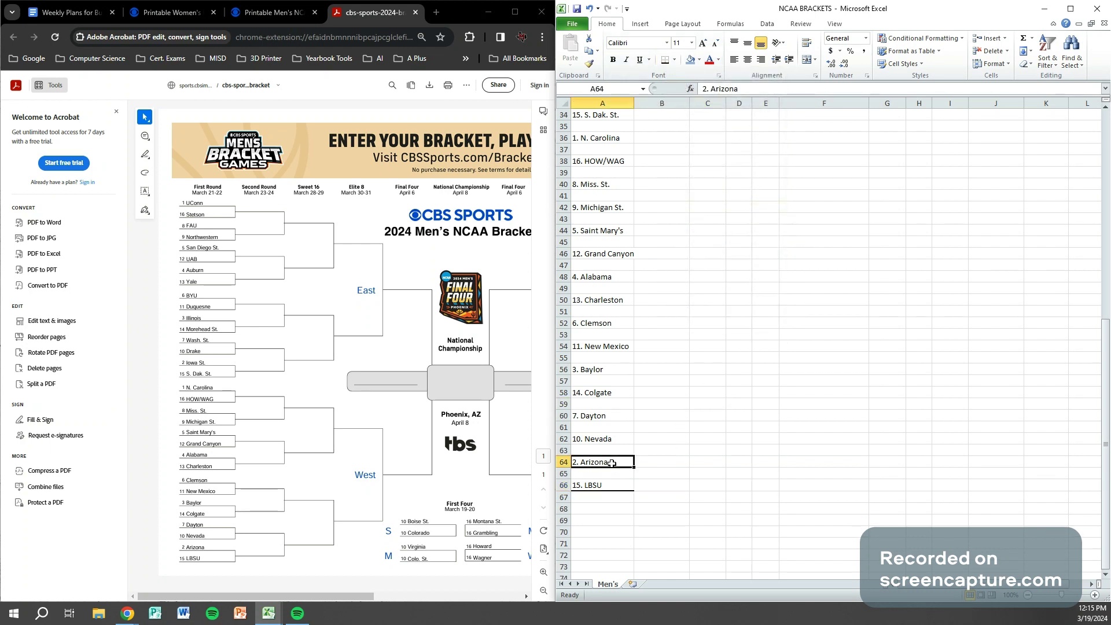
{"action": "left_click", "coordinate": [665, 63]}
Add a thick bottom border to every team cell from 10. Nevada in A62 up to 12. Grand Canyon in A46.
{"action": "left_click", "coordinate": [615, 438]}
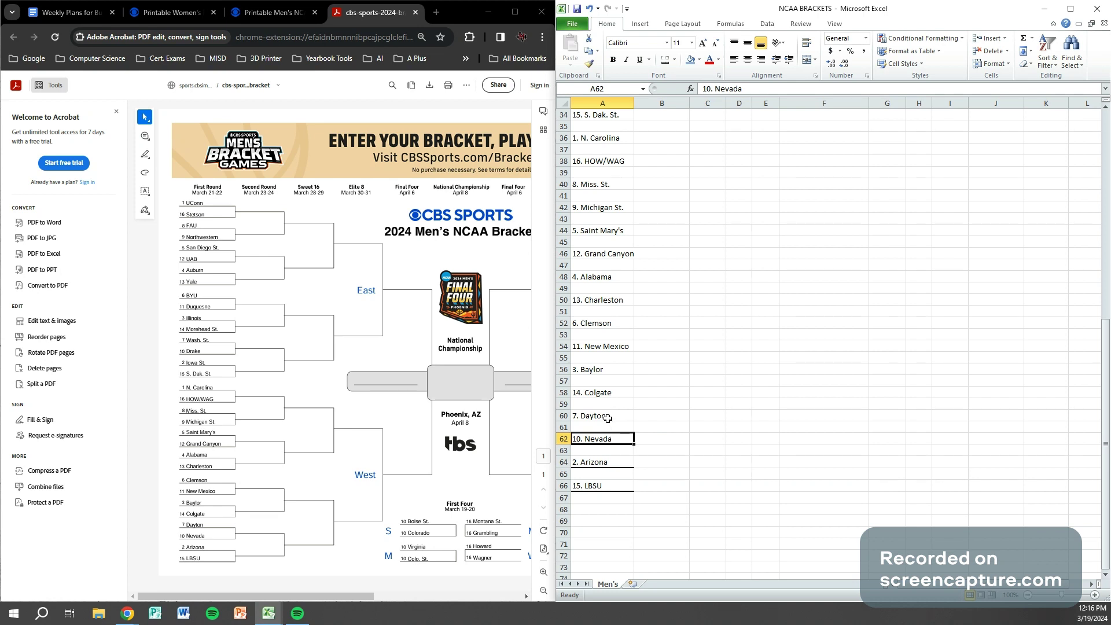
{"action": "left_click", "coordinate": [607, 416], "text": "ctrl"}
{"action": "left_click", "coordinate": [608, 392], "text": "ctrl"}
{"action": "left_click", "coordinate": [609, 370], "text": "ctrl"}
{"action": "left_click", "coordinate": [610, 347], "text": "ctrl"}
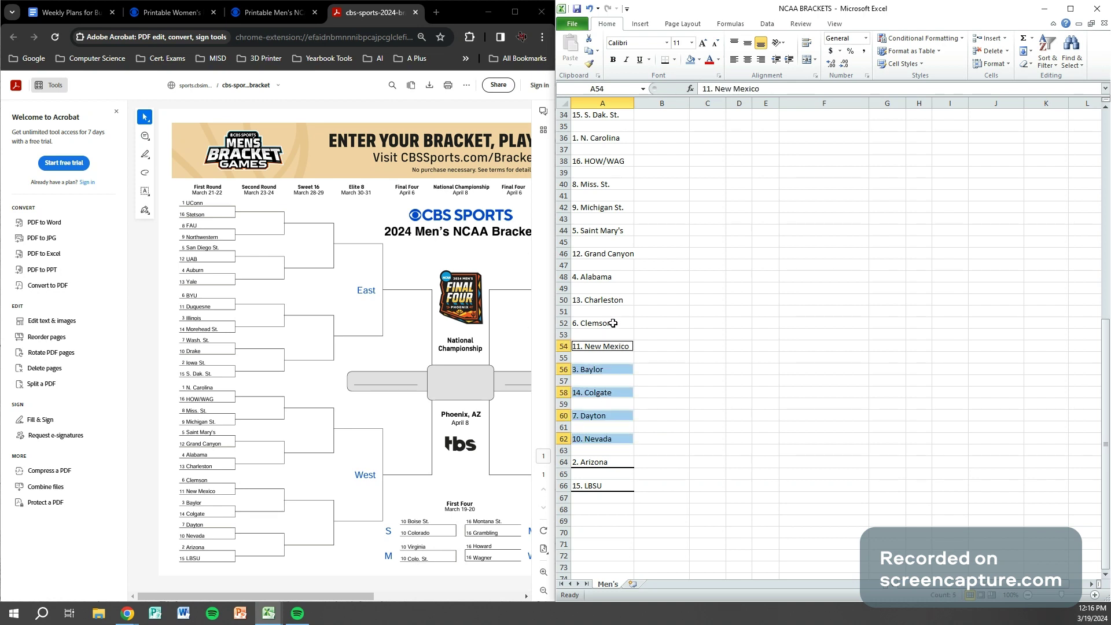
{"action": "left_click", "coordinate": [612, 323], "text": "ctrl"}
{"action": "left_click", "coordinate": [612, 301], "text": "ctrl"}
{"action": "left_click", "coordinate": [611, 277], "text": "ctrl"}
{"action": "left_click", "coordinate": [606, 252], "text": "ctrl"}
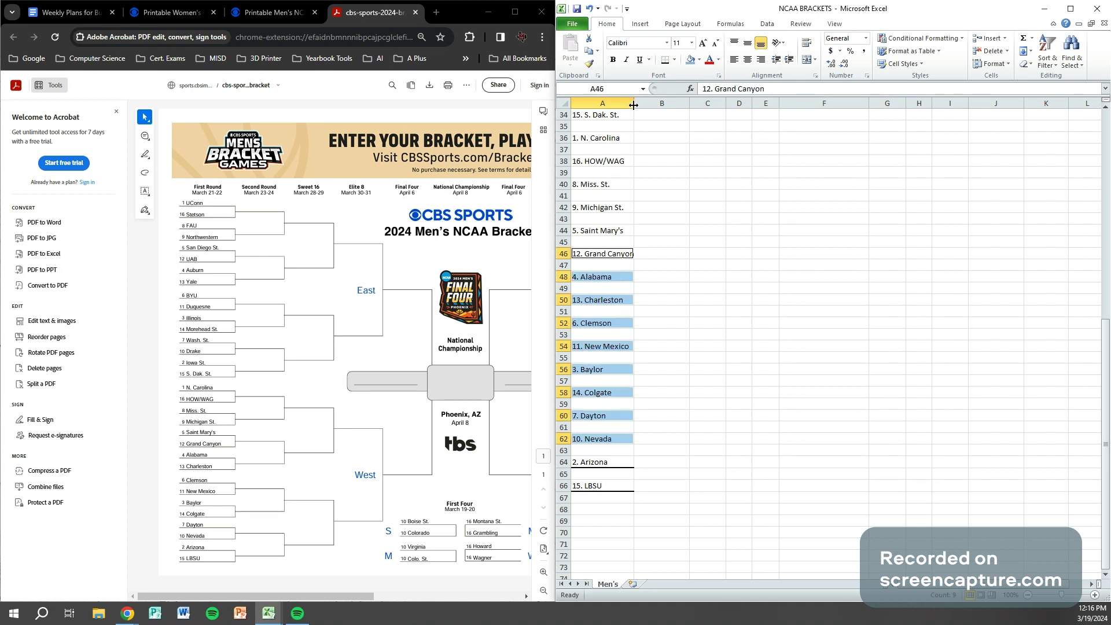
{"action": "left_click", "coordinate": [665, 59]}
{"action": "left_click", "coordinate": [661, 173]}
Add a thick bottom border to every team cell from 5. Saint Mary's in A44 up to 10. Drake in A30.
{"action": "scroll", "coordinate": [710, 310], "scroll_direction": "up", "scroll_amount": 2}
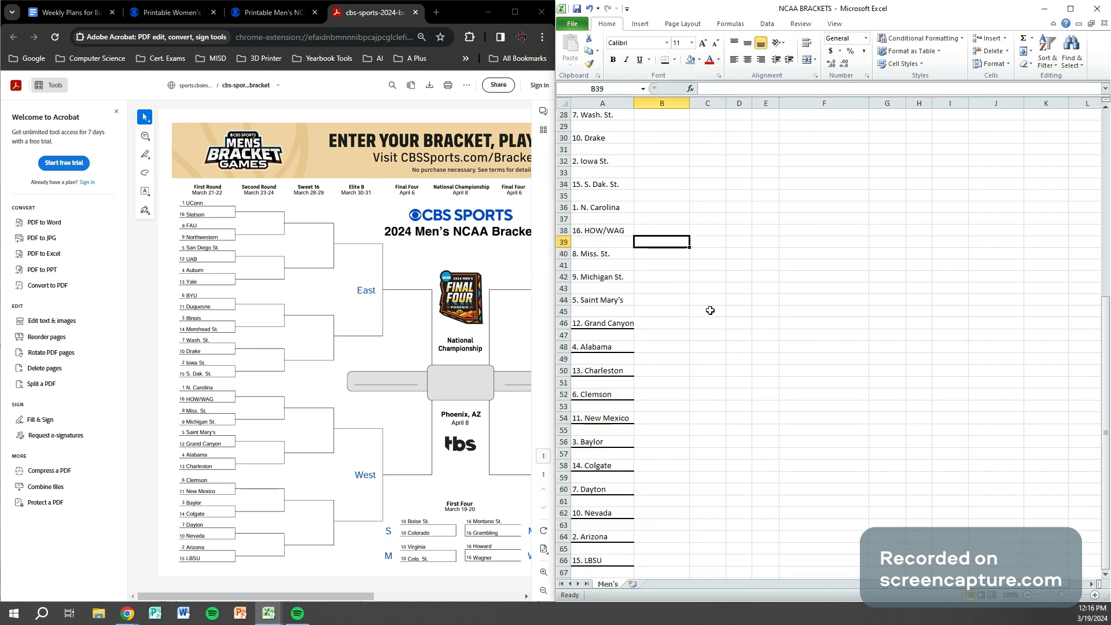
{"action": "left_click", "coordinate": [611, 300]}
{"action": "left_click", "coordinate": [608, 277], "text": "ctrl"}
{"action": "left_click", "coordinate": [606, 253], "text": "ctrl"}
{"action": "left_click", "coordinate": [603, 230], "text": "ctrl"}
{"action": "left_click", "coordinate": [599, 207], "text": "ctrl"}
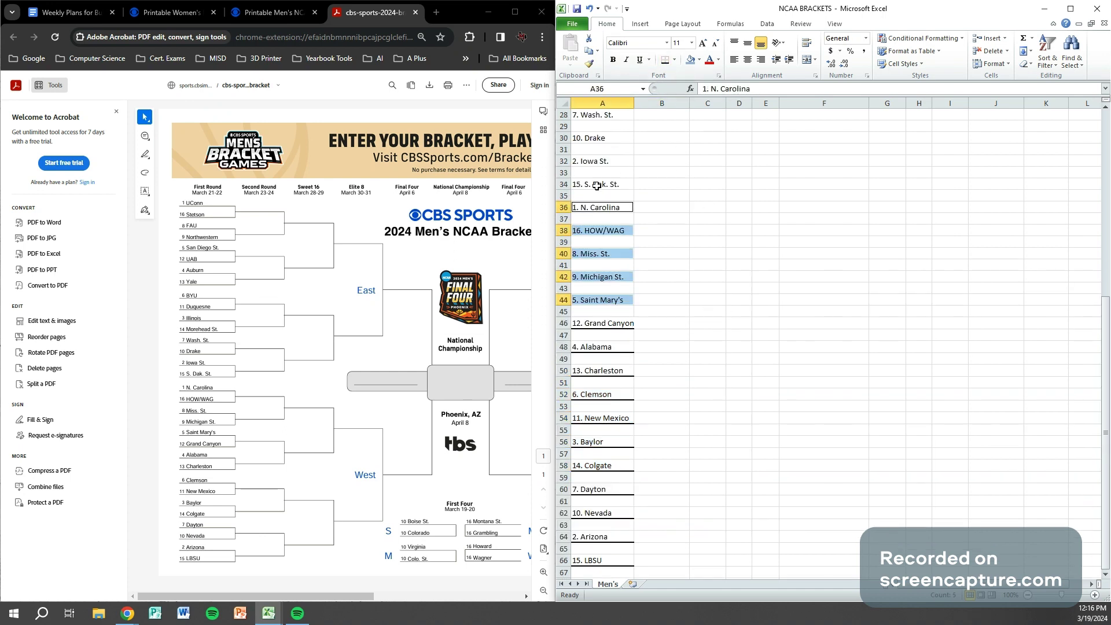
{"action": "left_click", "coordinate": [597, 184], "text": "ctrl"}
{"action": "left_click", "coordinate": [588, 160], "text": "ctrl"}
{"action": "left_click", "coordinate": [590, 137], "text": "ctrl"}
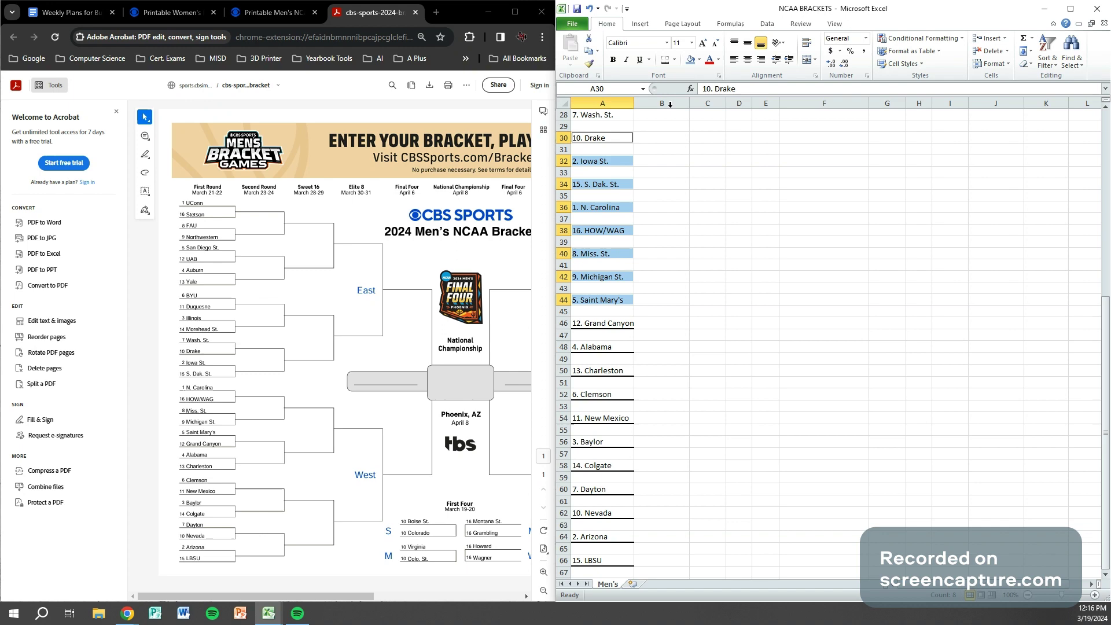
{"action": "left_click", "coordinate": [664, 59]}
{"action": "left_click", "coordinate": [661, 161]}
Add a thick bottom border to every team cell from 7. Wash. St. in A28 up to 4. Auburn in A16.
{"action": "scroll", "coordinate": [665, 235], "scroll_direction": "up", "scroll_amount": 5}
{"action": "left_click", "coordinate": [623, 291]}
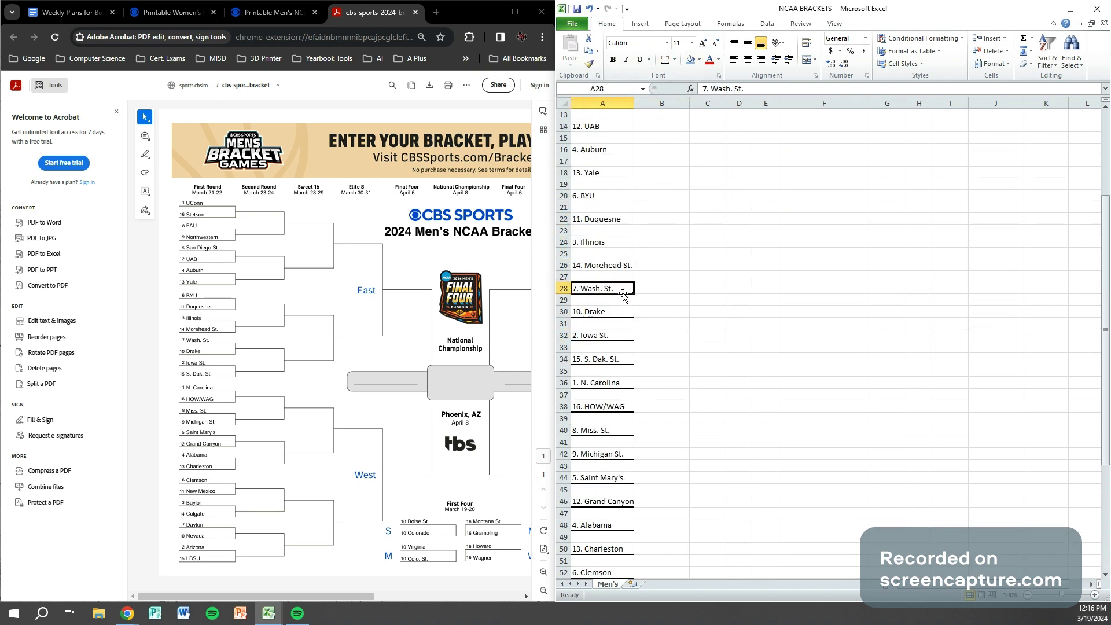
{"action": "left_click", "coordinate": [615, 266], "text": "ctrl"}
{"action": "left_click", "coordinate": [599, 242], "text": "ctrl"}
{"action": "left_click", "coordinate": [600, 220], "text": "ctrl"}
{"action": "left_click", "coordinate": [596, 194], "text": "ctrl"}
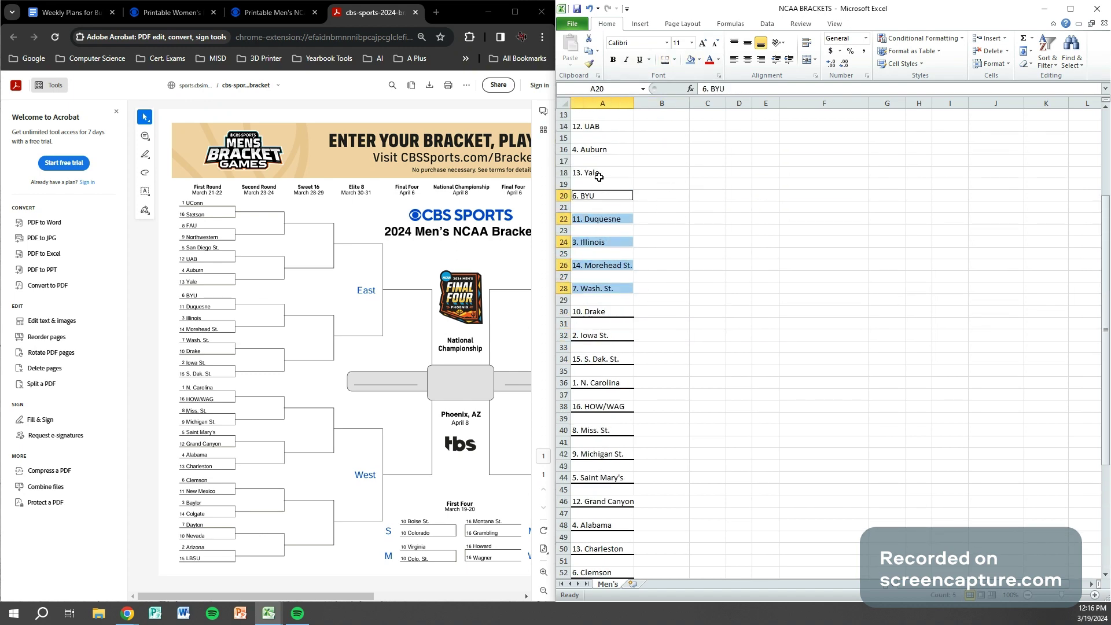
{"action": "left_click", "coordinate": [598, 174], "text": "ctrl"}
{"action": "left_click", "coordinate": [603, 152], "text": "ctrl"}
{"action": "left_click", "coordinate": [665, 59]}
{"action": "left_click", "coordinate": [660, 151]}
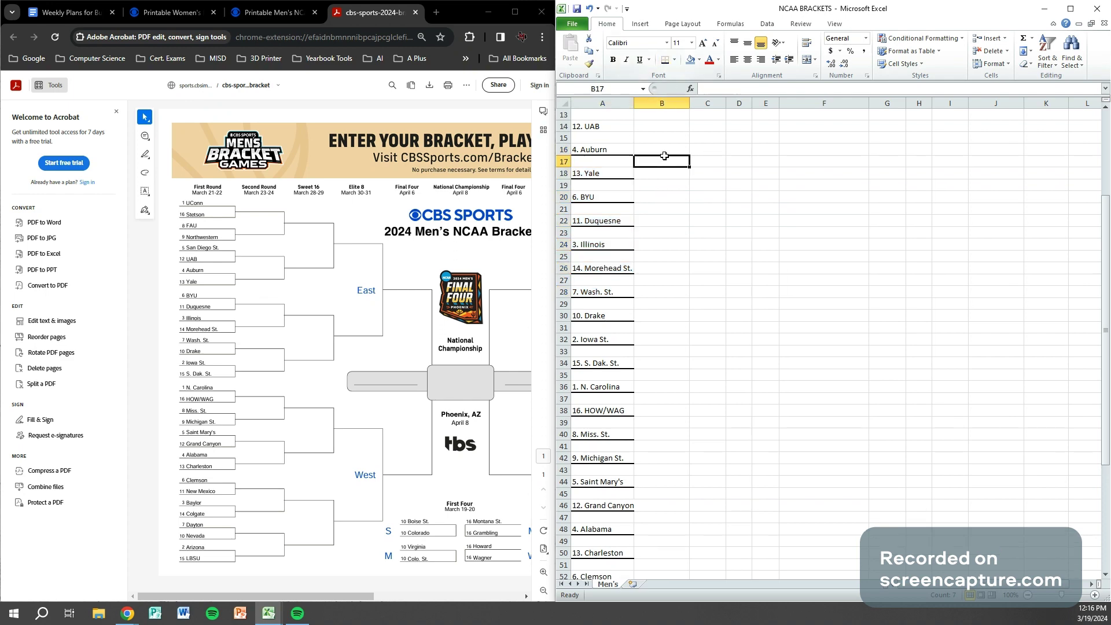
Add a thick bottom border to every team cell from 12. UAB in A14 up to 1. UConn in A4.
{"action": "scroll", "coordinate": [662, 173], "scroll_direction": "up", "scroll_amount": 3}
{"action": "left_click", "coordinate": [607, 233]}
{"action": "left_click", "coordinate": [609, 209], "text": "ctrl"}
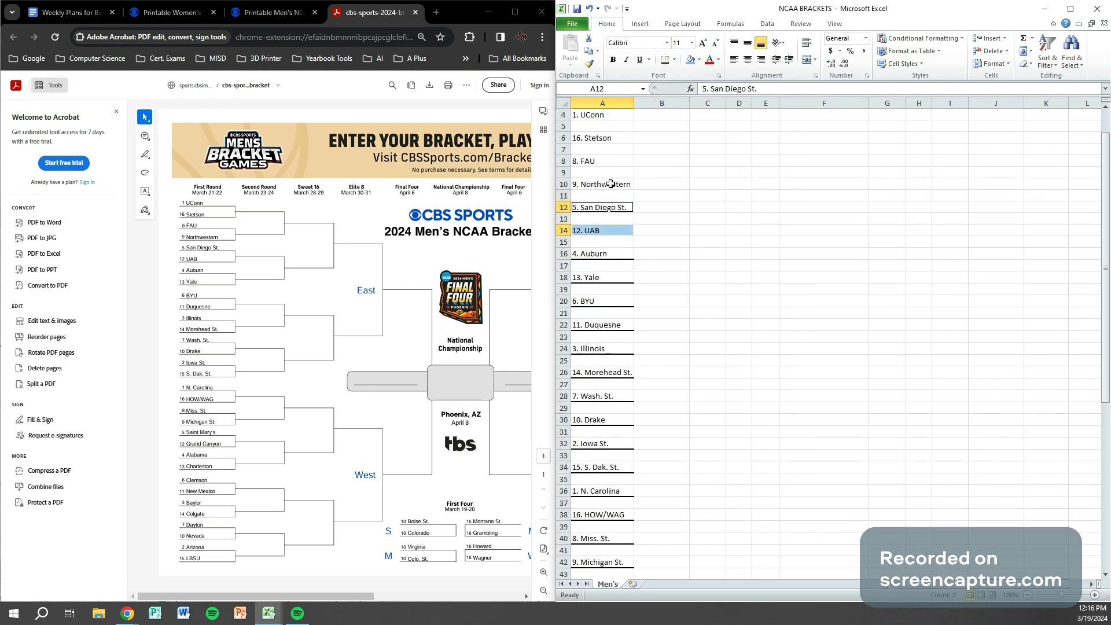
{"action": "left_click", "coordinate": [610, 184], "text": "ctrl"}
{"action": "left_click", "coordinate": [607, 161], "text": "ctrl"}
{"action": "left_click", "coordinate": [607, 140], "text": "ctrl"}
{"action": "left_click", "coordinate": [608, 116], "text": "ctrl"}
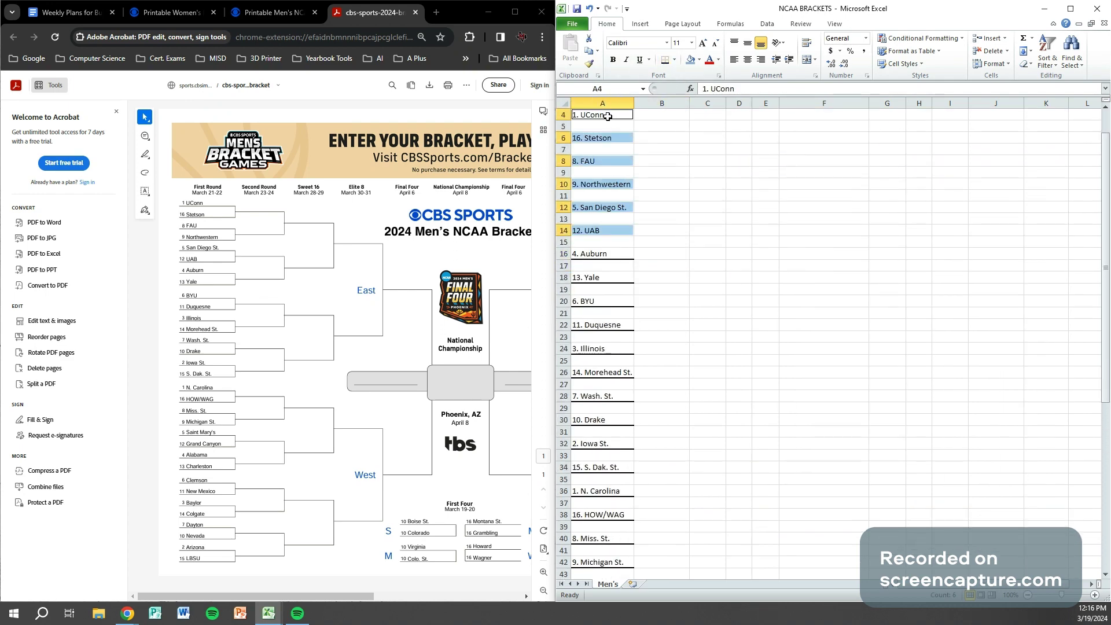
{"action": "left_click", "coordinate": [664, 59]}
{"action": "left_click", "coordinate": [662, 173]}
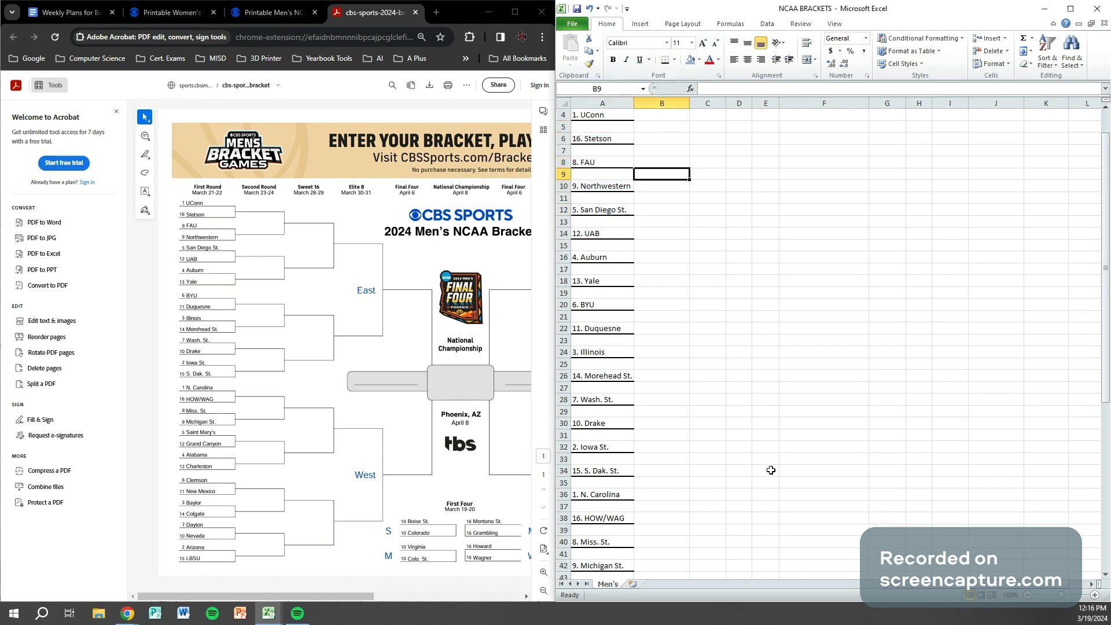
Show the other half of the PDF bracket and enter 1. Houston in cell K4 and 16. Longwood in cell K6.
{"action": "scroll", "coordinate": [1022, 165], "scroll_direction": "up", "scroll_amount": 1}
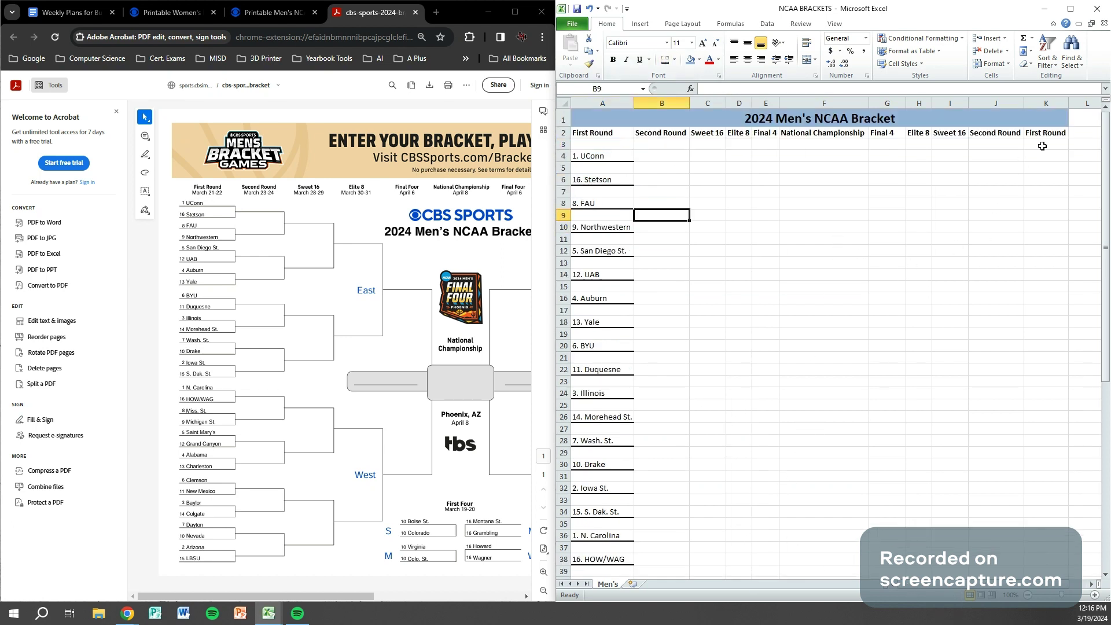
{"action": "left_click", "coordinate": [1046, 154]}
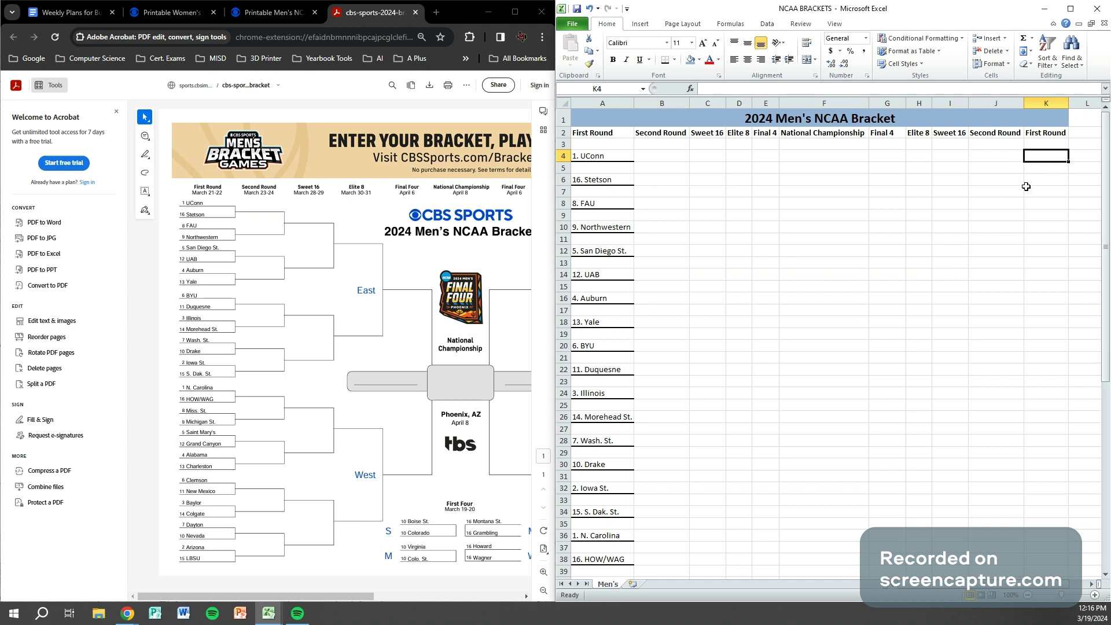
{"action": "left_click_drag", "start_coordinate": [336, 597], "coordinate": [483, 597]}
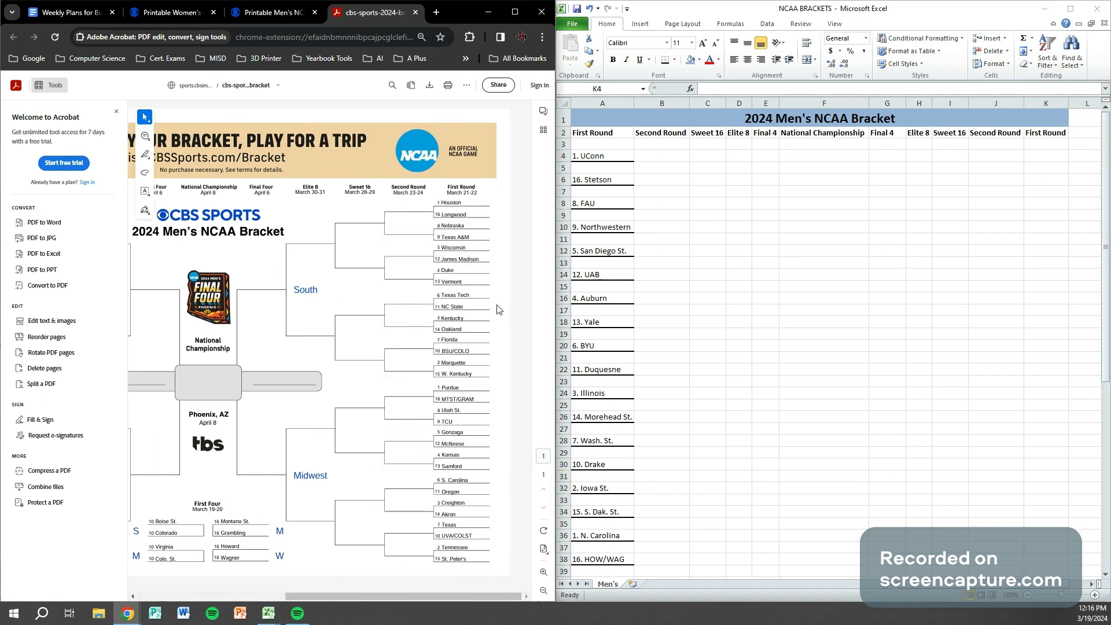
{"action": "left_click", "coordinate": [1047, 156]}
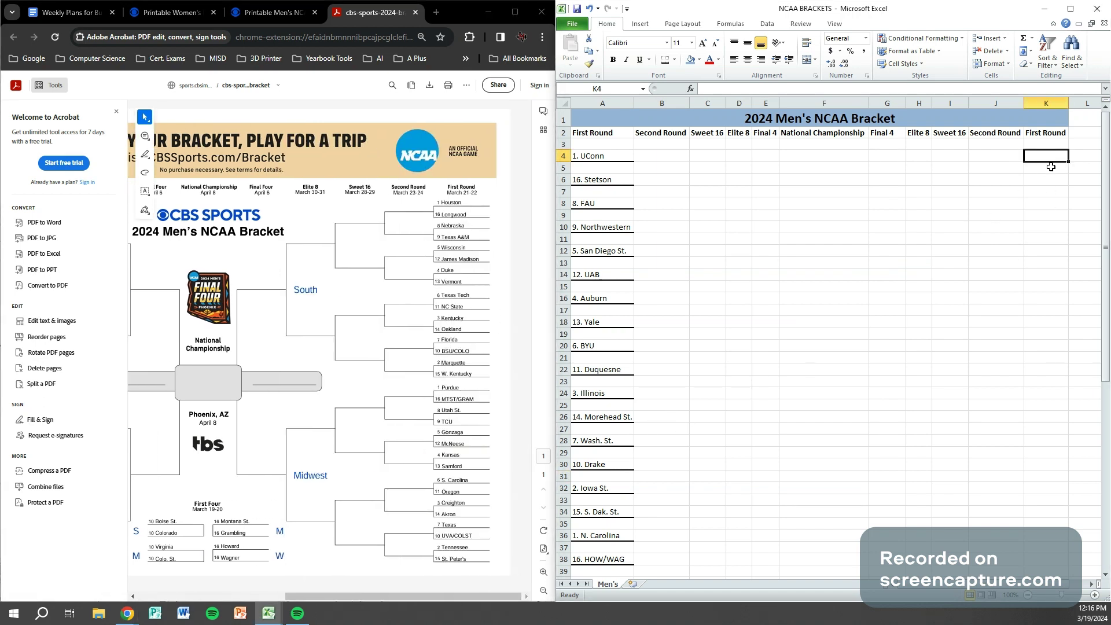
{"action": "type", "text": "1. Houston"}
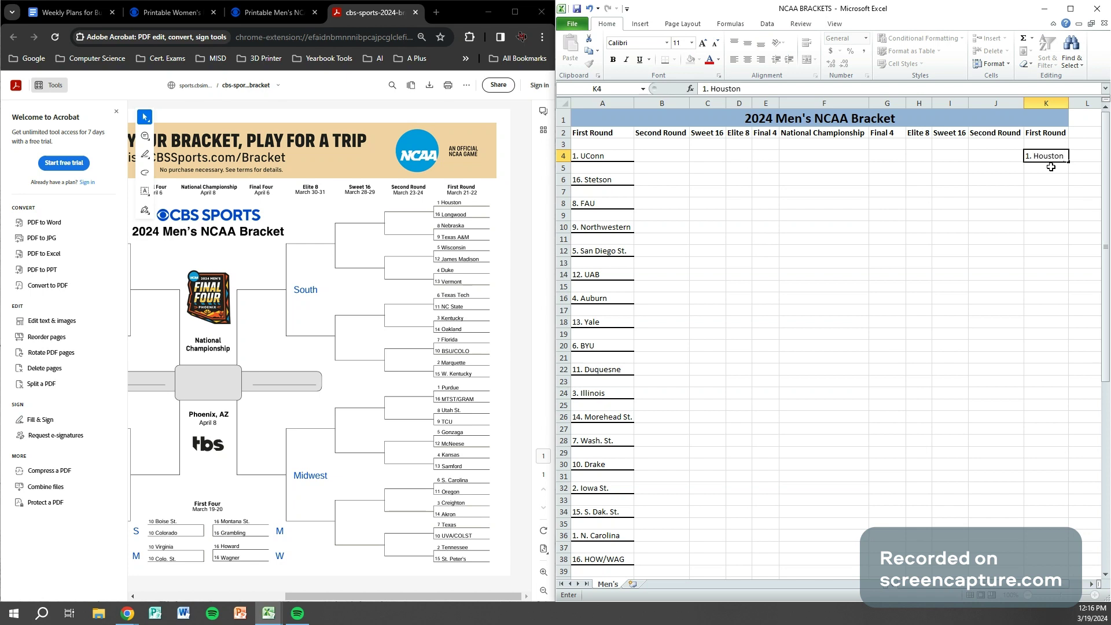
{"action": "key", "text": "Return"}
{"action": "key", "text": "Return"}
{"action": "type", "text": "16."}
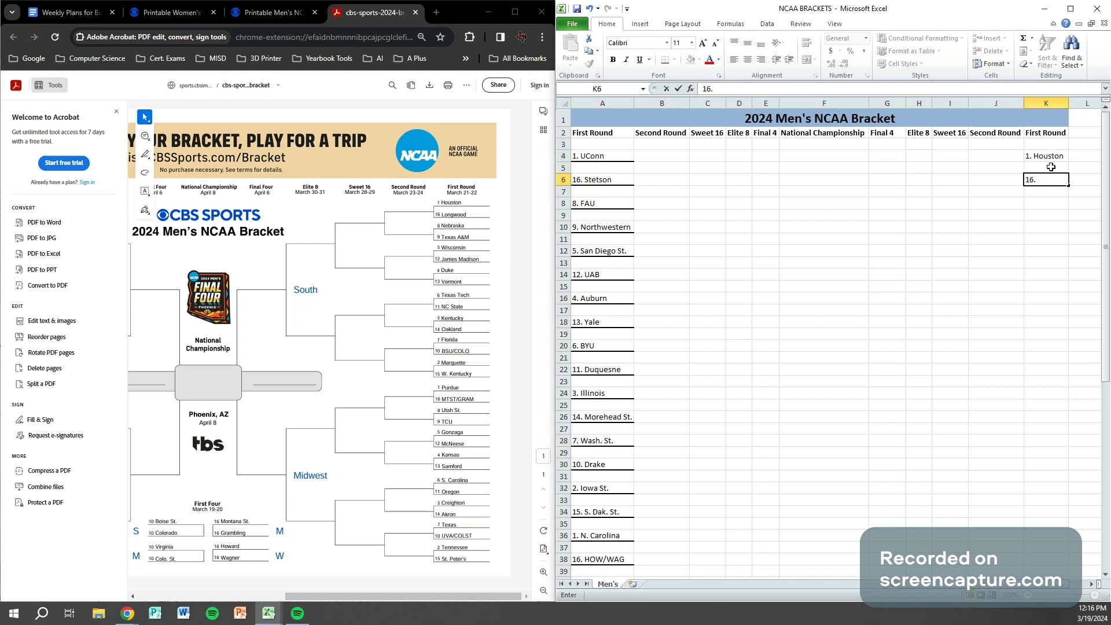
{"action": "type", "text": " Longwood"}
{"action": "key", "text": "Return"}
{"action": "key", "text": "Return"}
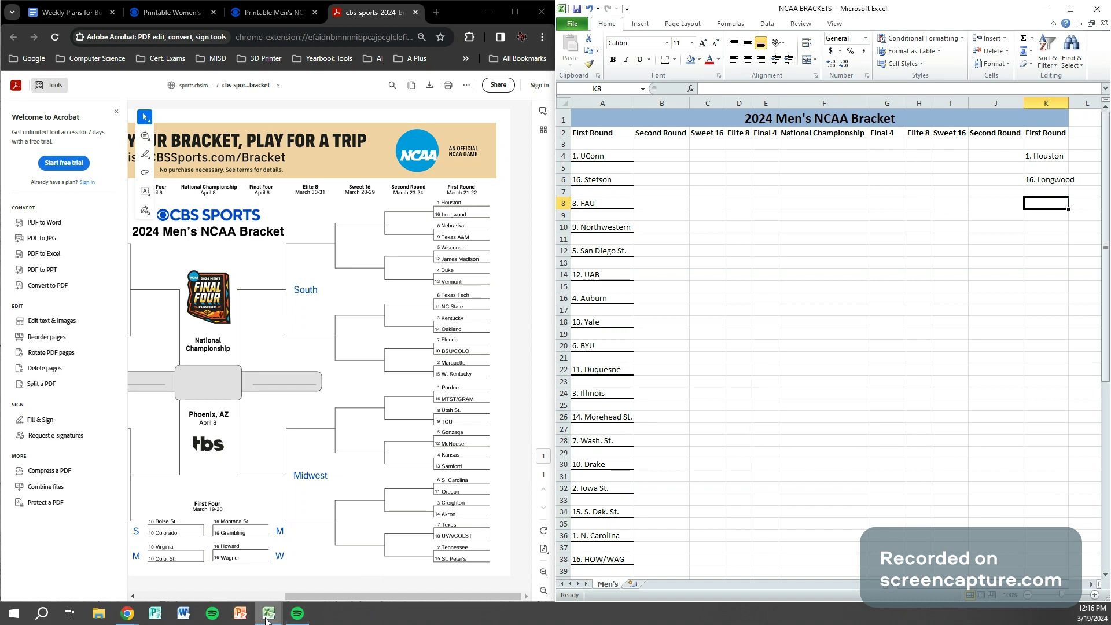
Copy the first-round team list in column K of the NCAA BRACKETS 2nd Period workbook into NCAA BRACKETS starting at K4.
{"action": "mouse_move", "coordinate": [268, 619]}
{"action": "left_click", "coordinate": [293, 590]}
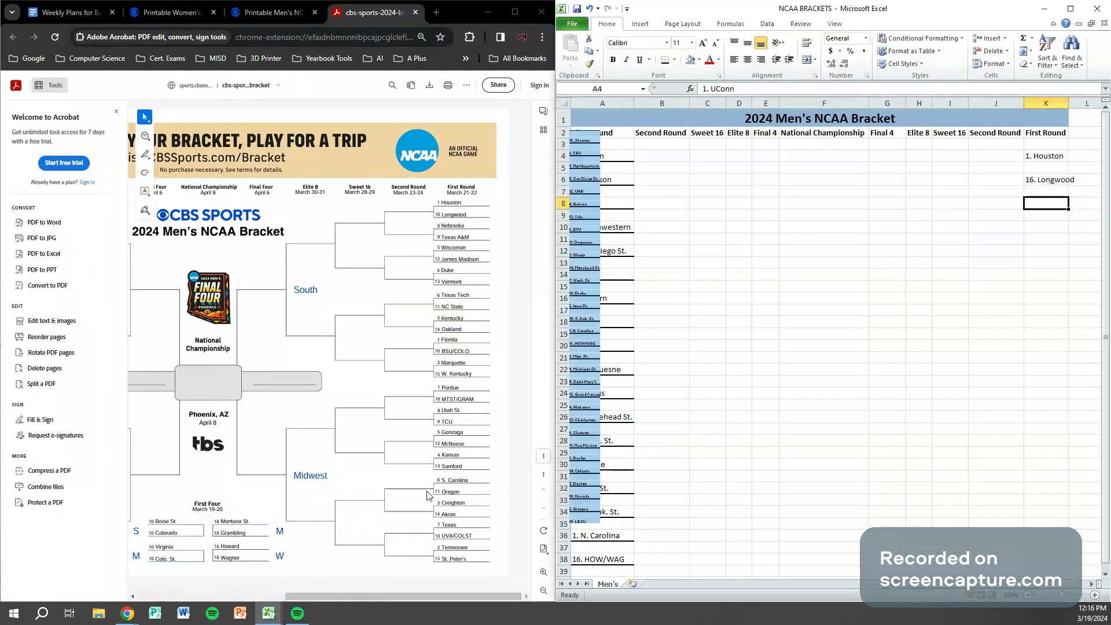
{"action": "left_click_drag", "start_coordinate": [834, 131], "coordinate": [842, 512]}
{"action": "key", "text": "ctrl+c"}
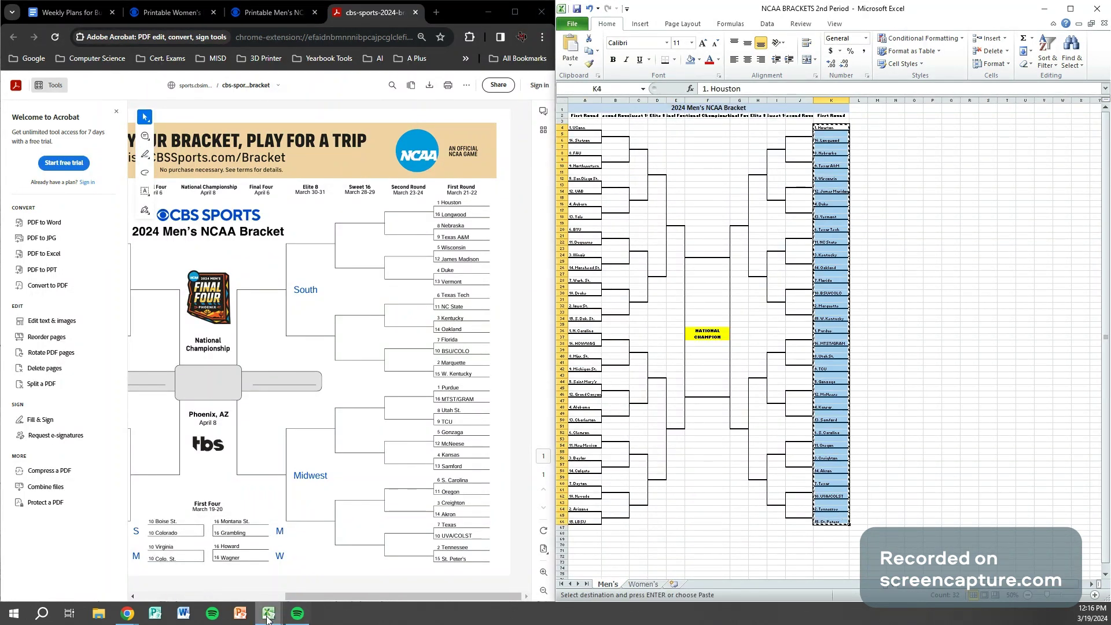
{"action": "mouse_move", "coordinate": [268, 613]}
{"action": "left_click", "coordinate": [241, 569]}
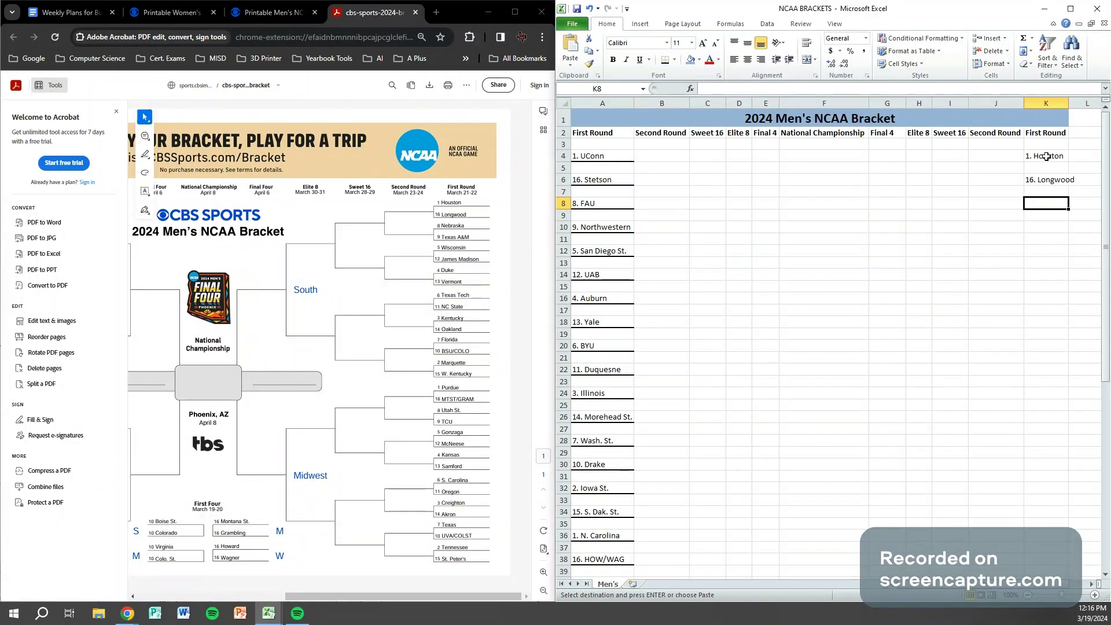
{"action": "left_click", "coordinate": [1045, 156]}
{"action": "key", "text": "ctrl+v"}
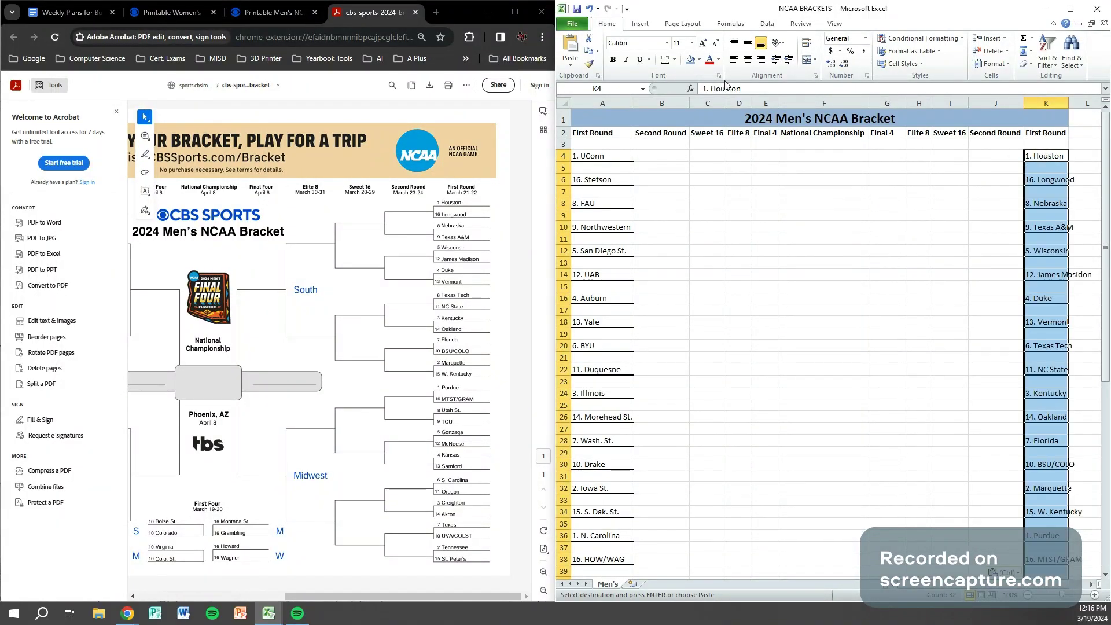
Remove all borders from the pasted teams in column K and autofit the column's width.
{"action": "left_click", "coordinate": [675, 60]}
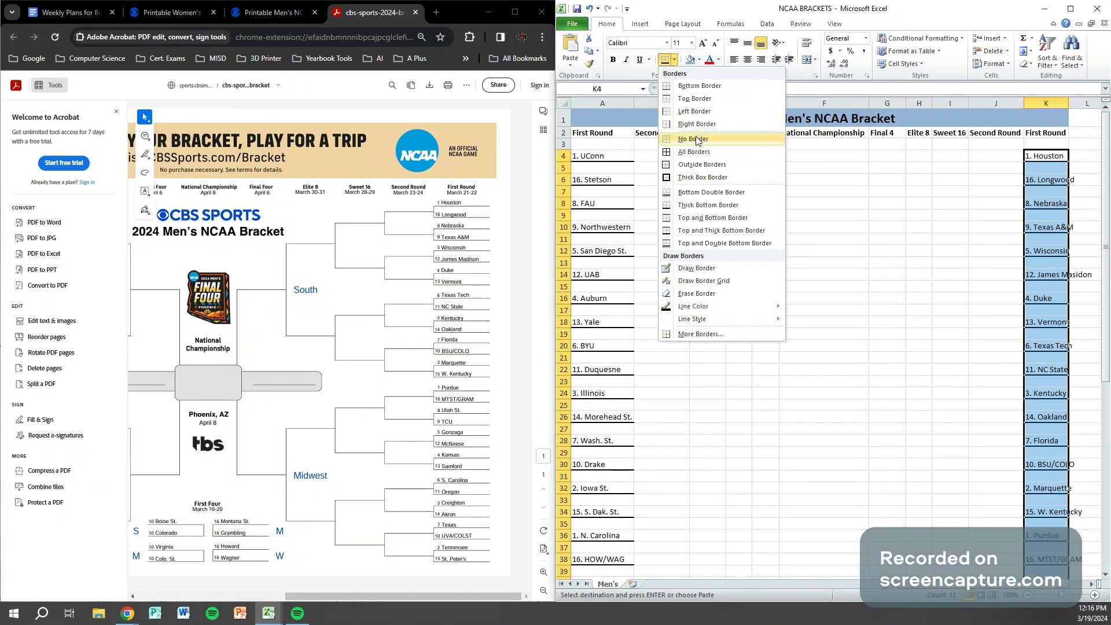
{"action": "left_click", "coordinate": [694, 139]}
{"action": "double_click", "coordinate": [1070, 104]}
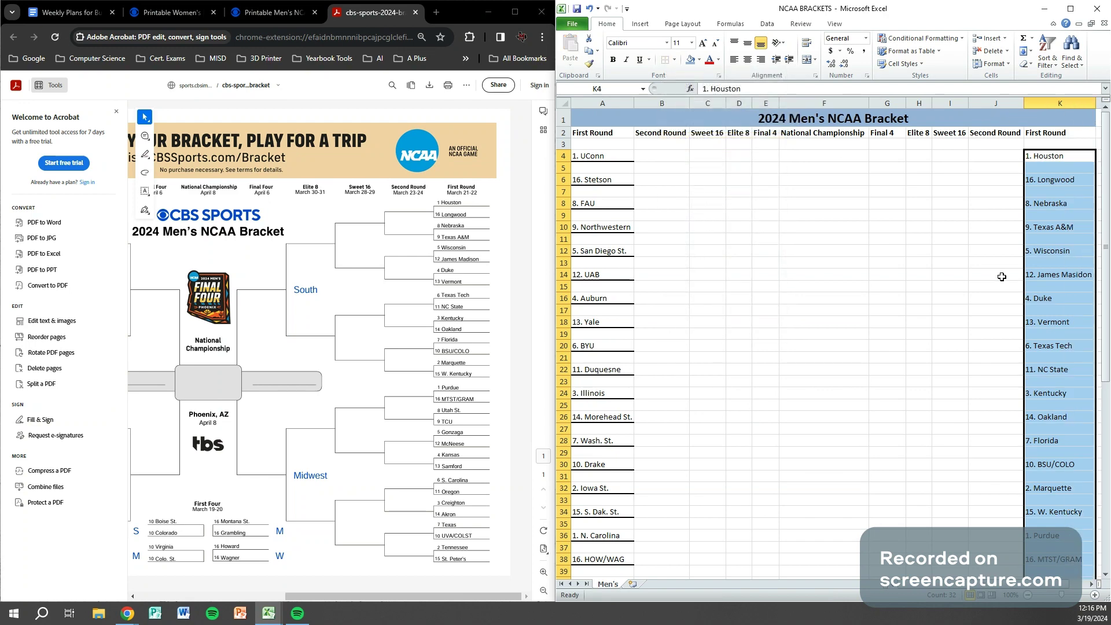
{"action": "left_click", "coordinate": [1059, 253]}
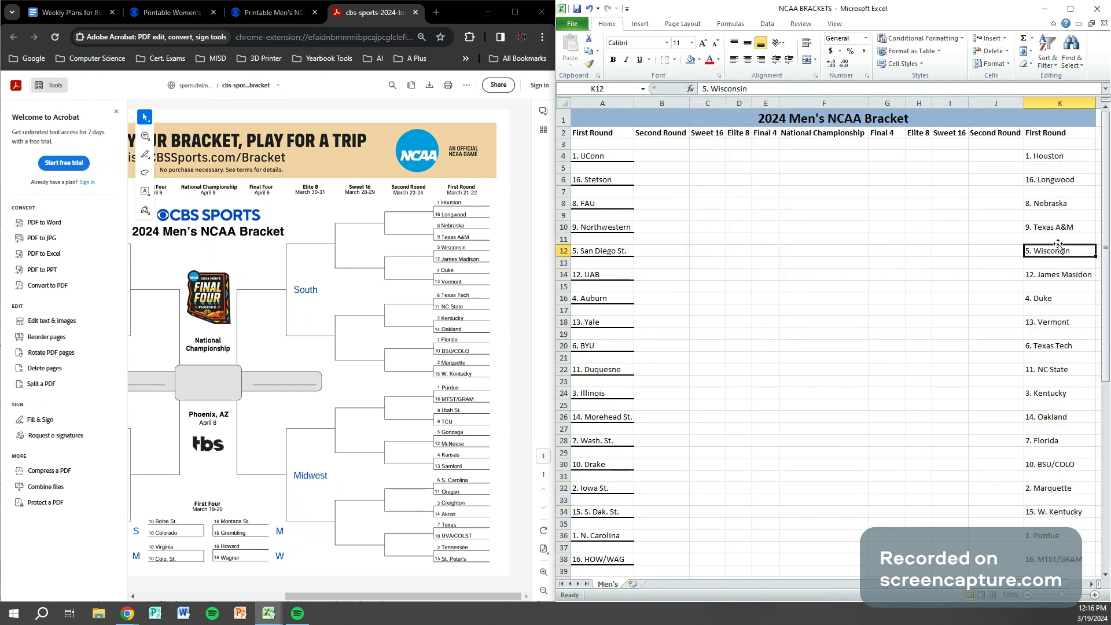
Try a top and bottom border on 1. Houston in K4, and undo it.
{"action": "left_click", "coordinate": [1052, 155]}
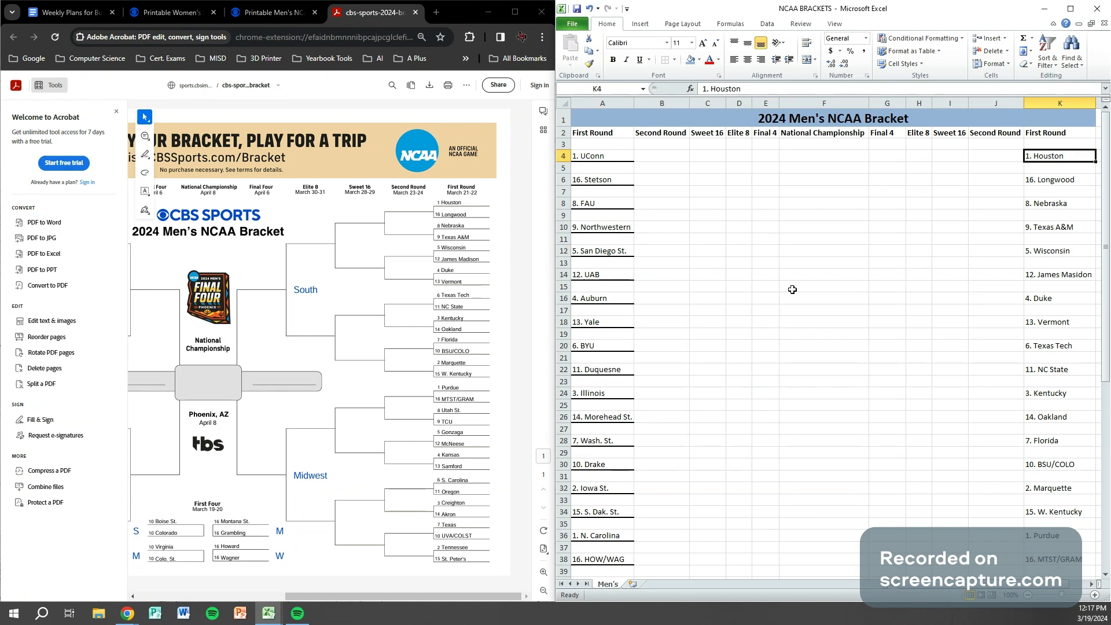
{"action": "left_click", "coordinate": [674, 60]}
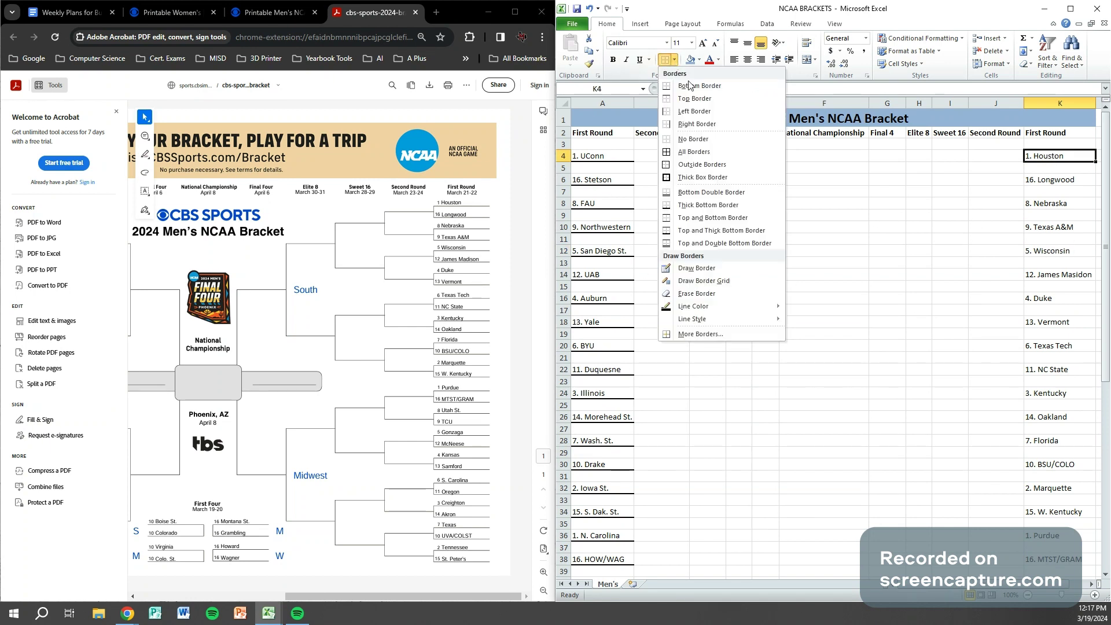
{"action": "left_click", "coordinate": [706, 220]}
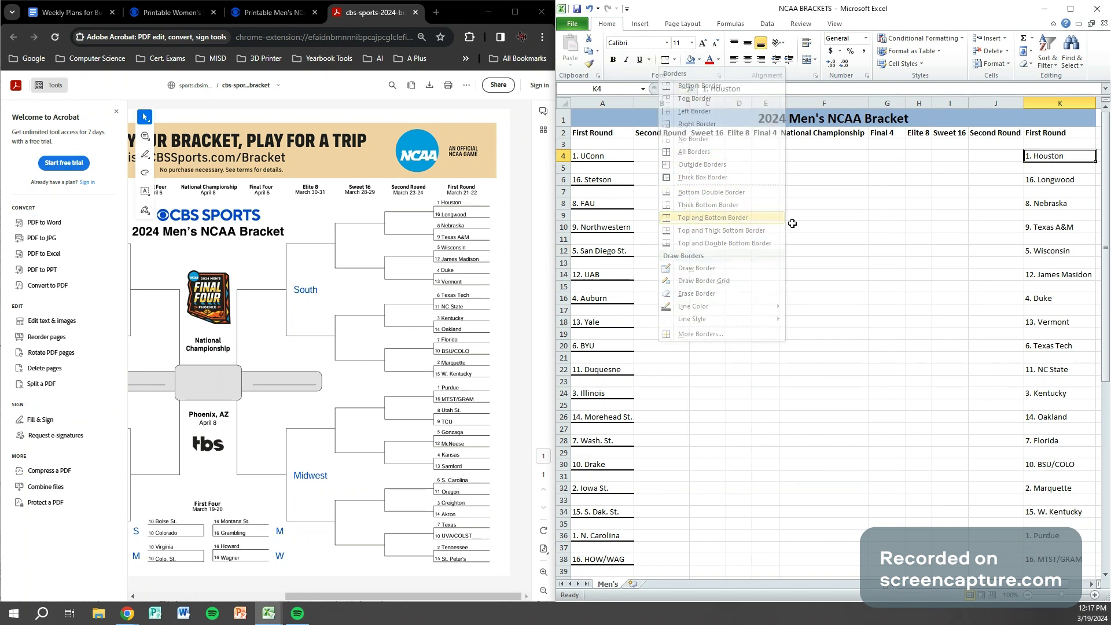
{"action": "left_click", "coordinate": [765, 167]}
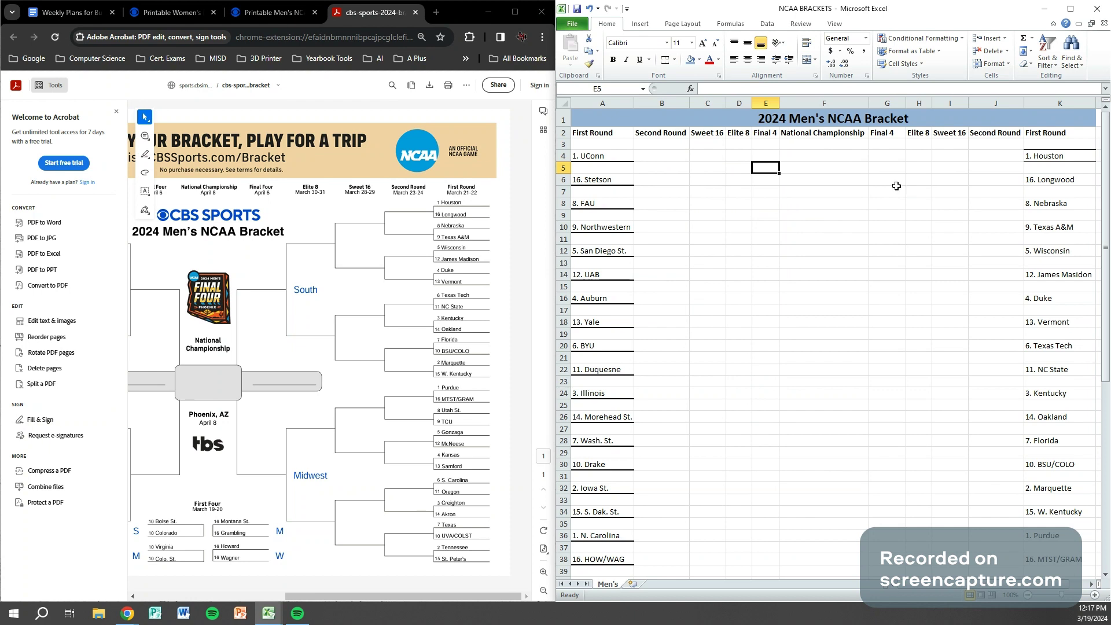
{"action": "left_click", "coordinate": [589, 8]}
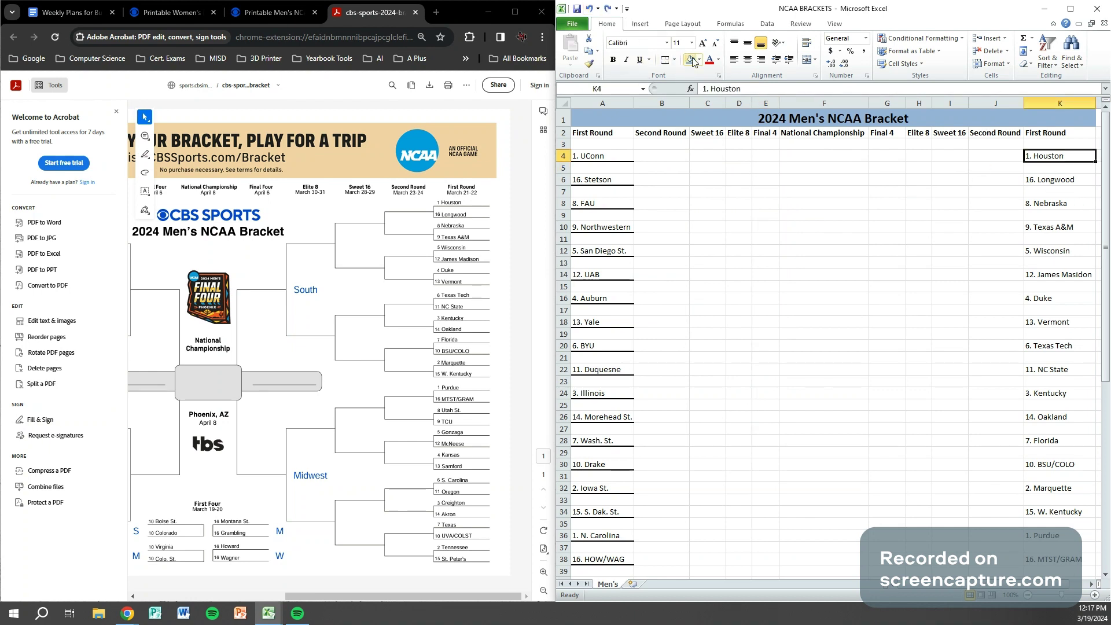
Add a thick bottom border to 1. Houston in K4.
{"action": "left_click", "coordinate": [674, 60]}
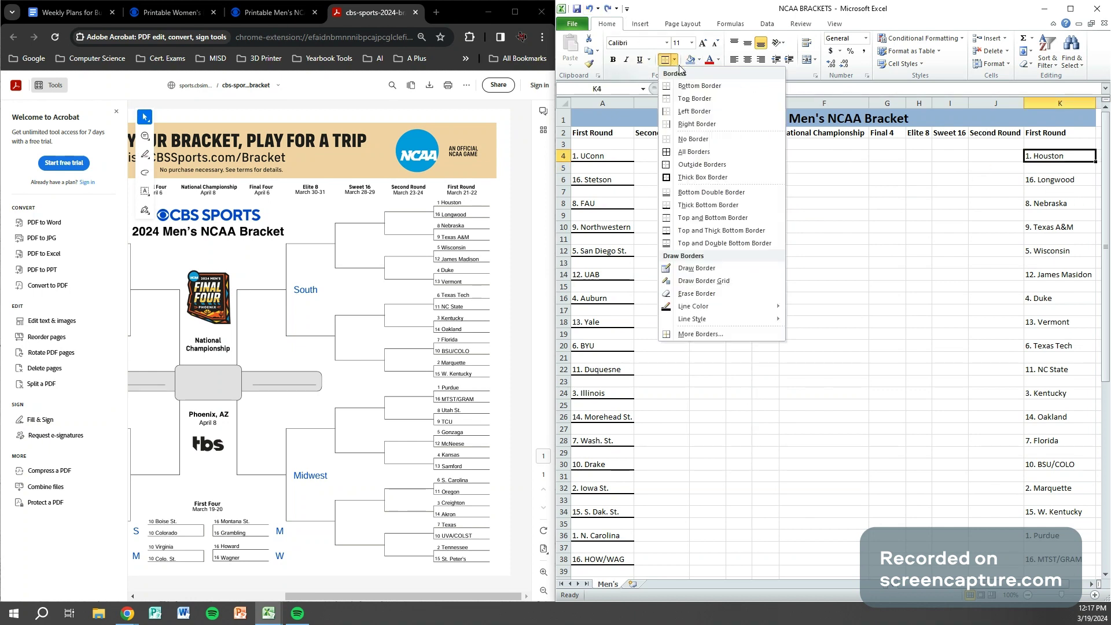
{"action": "left_click", "coordinate": [717, 205]}
{"action": "left_click", "coordinate": [918, 226]}
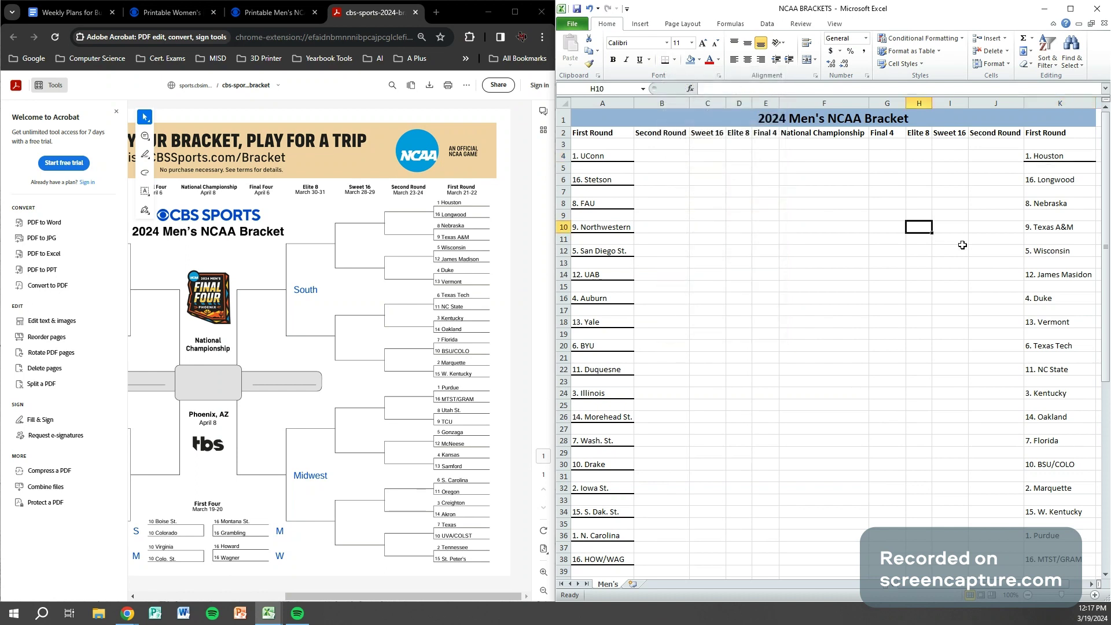
Copy column K's first-round teams again from NCAA BRACKETS 2nd Period and paste them with their borders at K4 in NCAA BRACKETS.
{"action": "left_click", "coordinate": [1052, 157]}
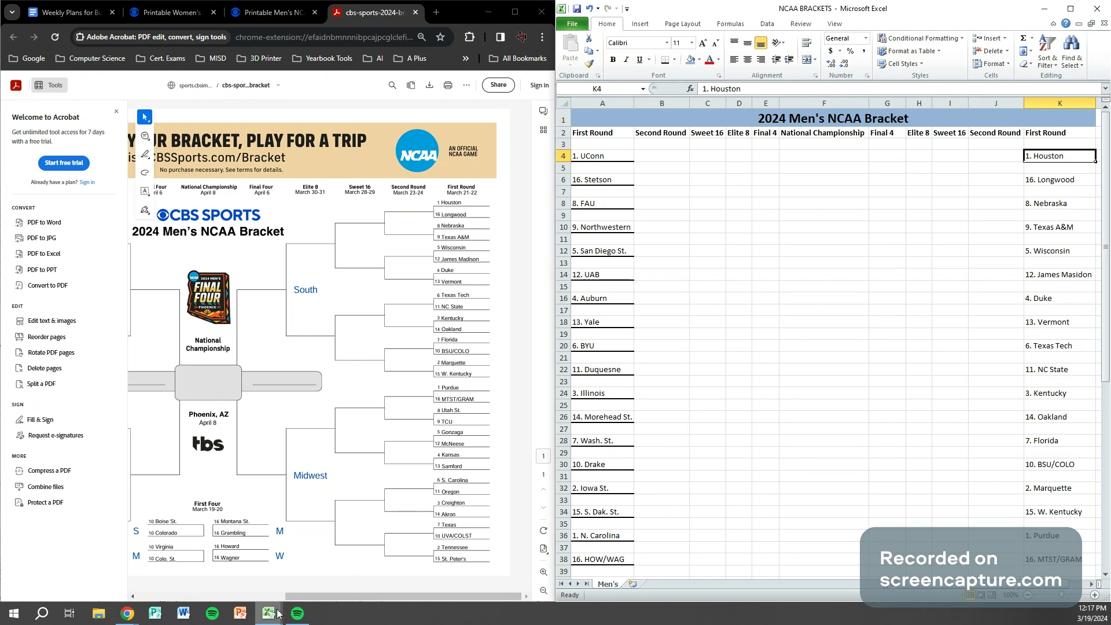
{"action": "mouse_move", "coordinate": [268, 613]}
{"action": "left_click", "coordinate": [325, 561]}
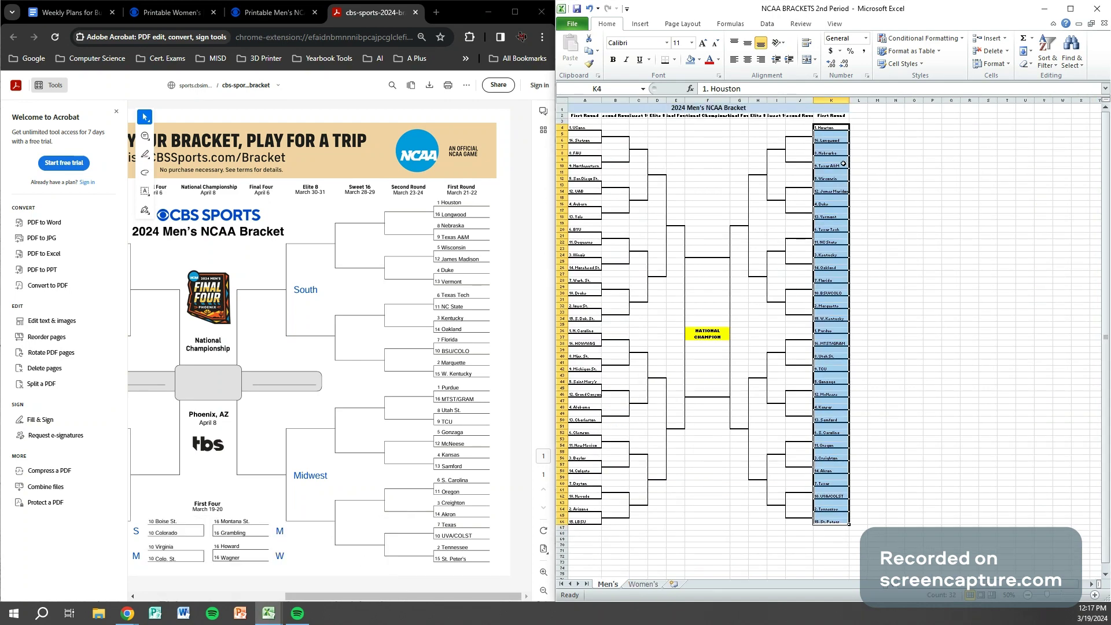
{"action": "key", "text": "ctrl+c"}
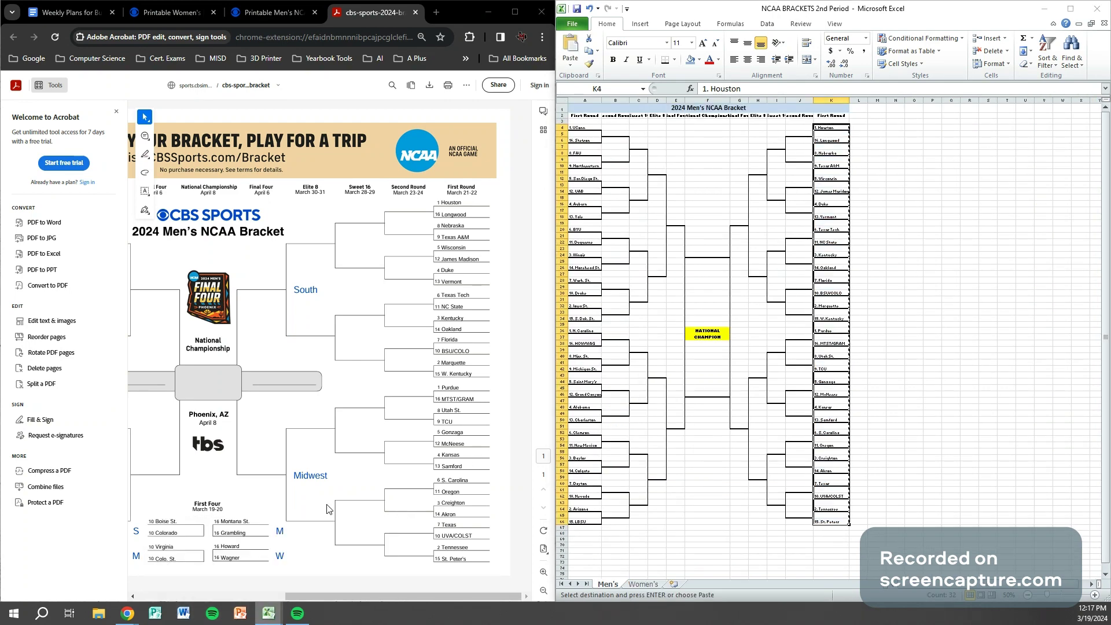
{"action": "left_click", "coordinate": [329, 509]}
{"action": "key", "text": "ctrl+v"}
{"action": "left_click", "coordinate": [985, 273]}
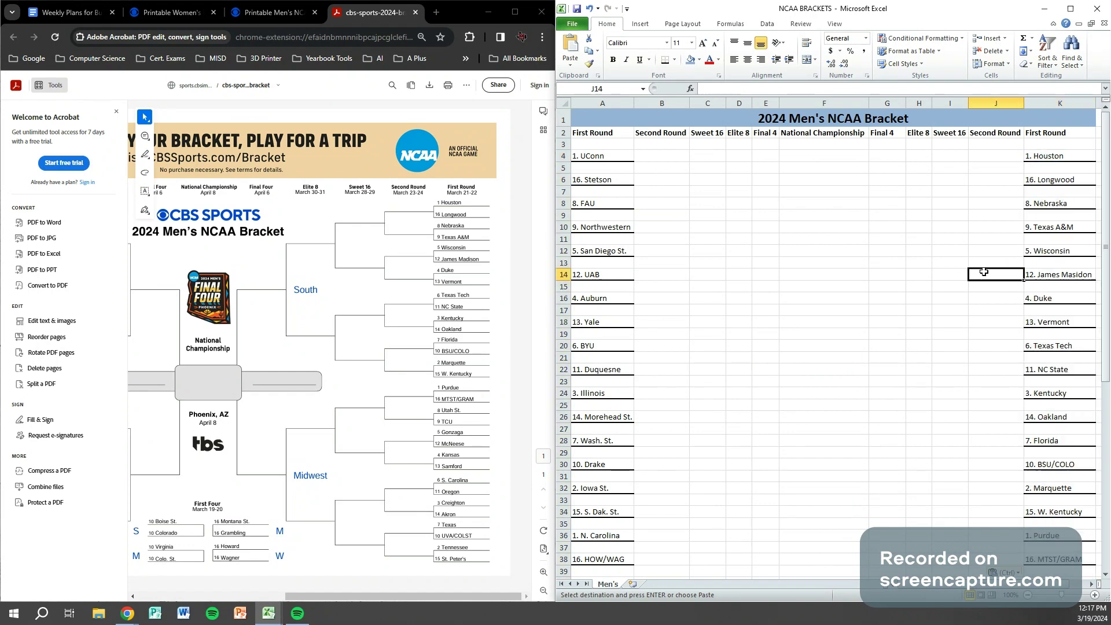
{"action": "scroll", "coordinate": [991, 274], "scroll_direction": "down", "scroll_amount": 3}
{"action": "scroll", "coordinate": [991, 274], "scroll_direction": "down", "scroll_amount": 1}
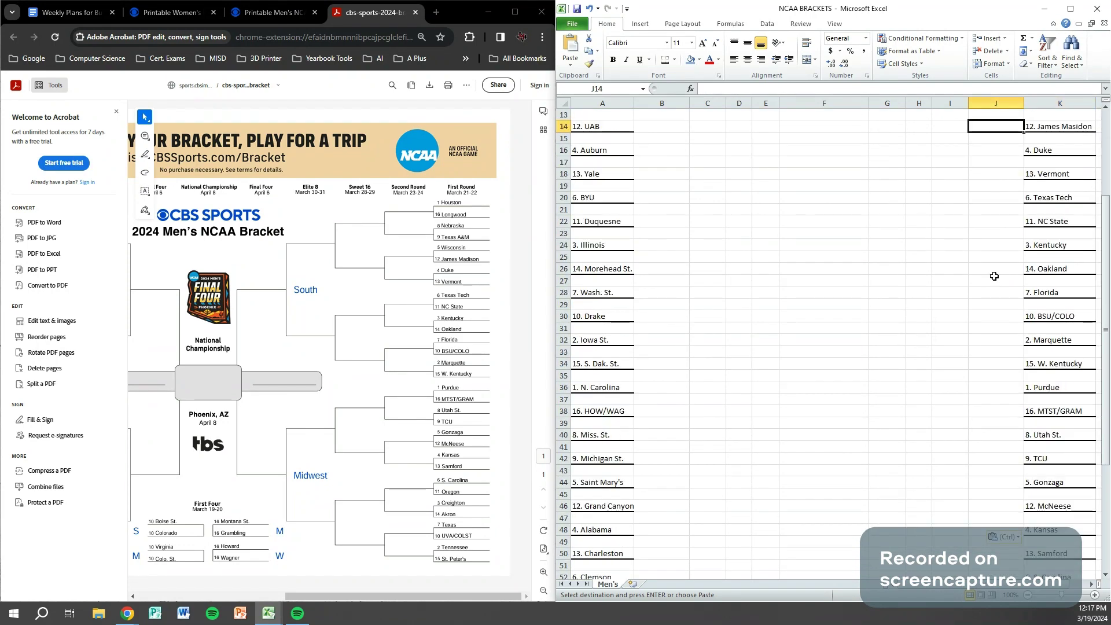
{"action": "scroll", "coordinate": [1045, 359], "scroll_direction": "down", "scroll_amount": 5}
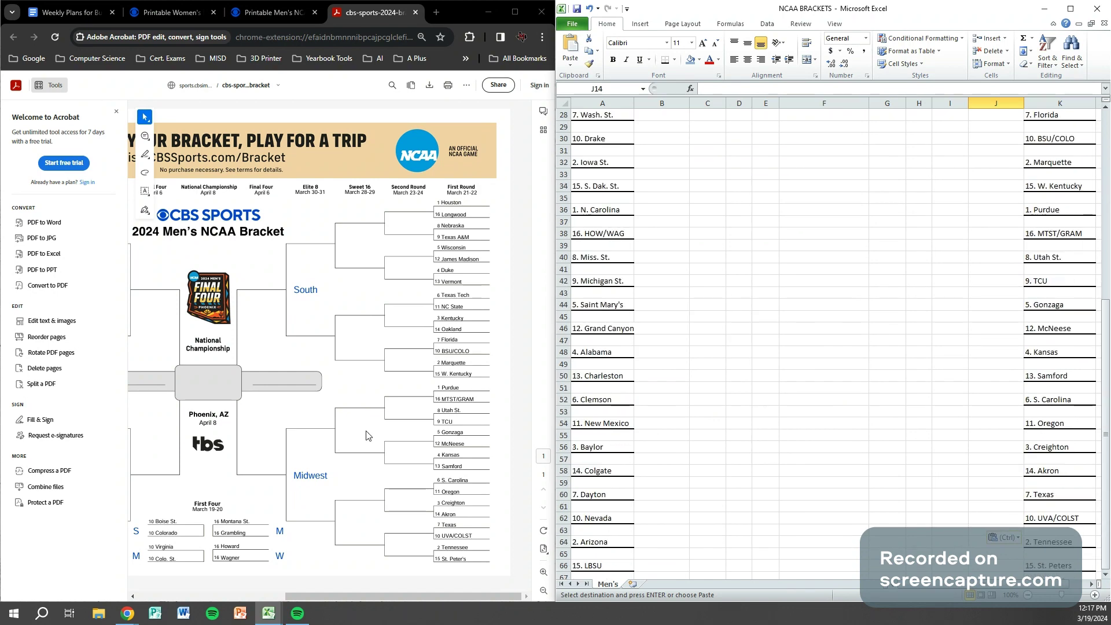
Show the East and West half of the PDF bracket and add a left border to cells B5:B6.
{"action": "left_click_drag", "start_coordinate": [403, 596], "coordinate": [280, 595]}
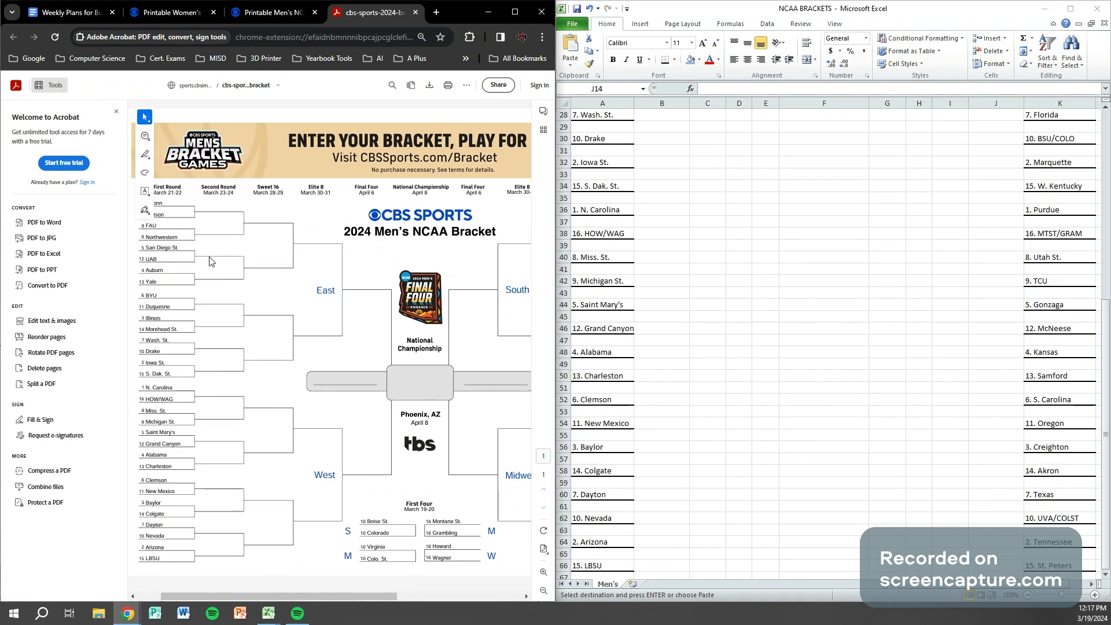
{"action": "scroll", "coordinate": [734, 313], "scroll_direction": "up", "scroll_amount": 9}
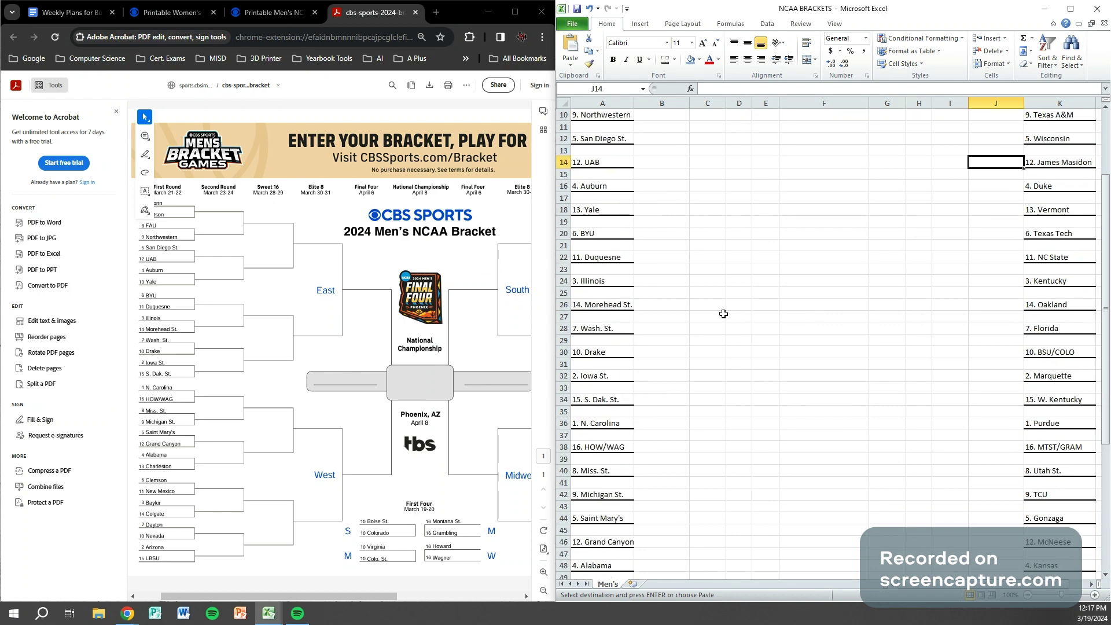
{"action": "left_click", "coordinate": [653, 168]}
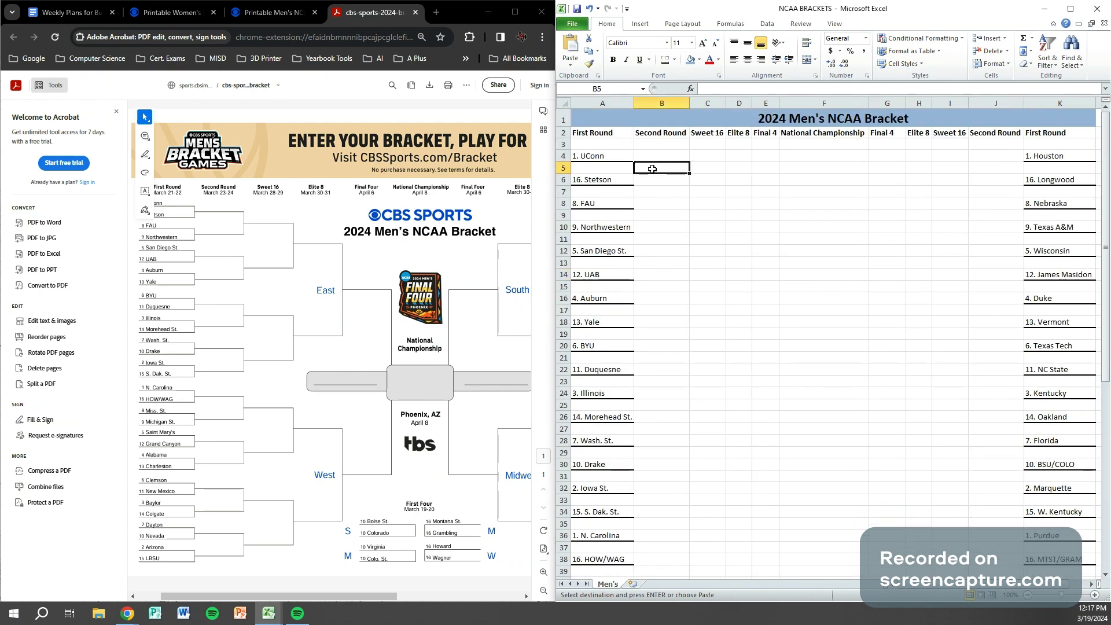
{"action": "left_click_drag", "start_coordinate": [653, 169], "coordinate": [654, 181]}
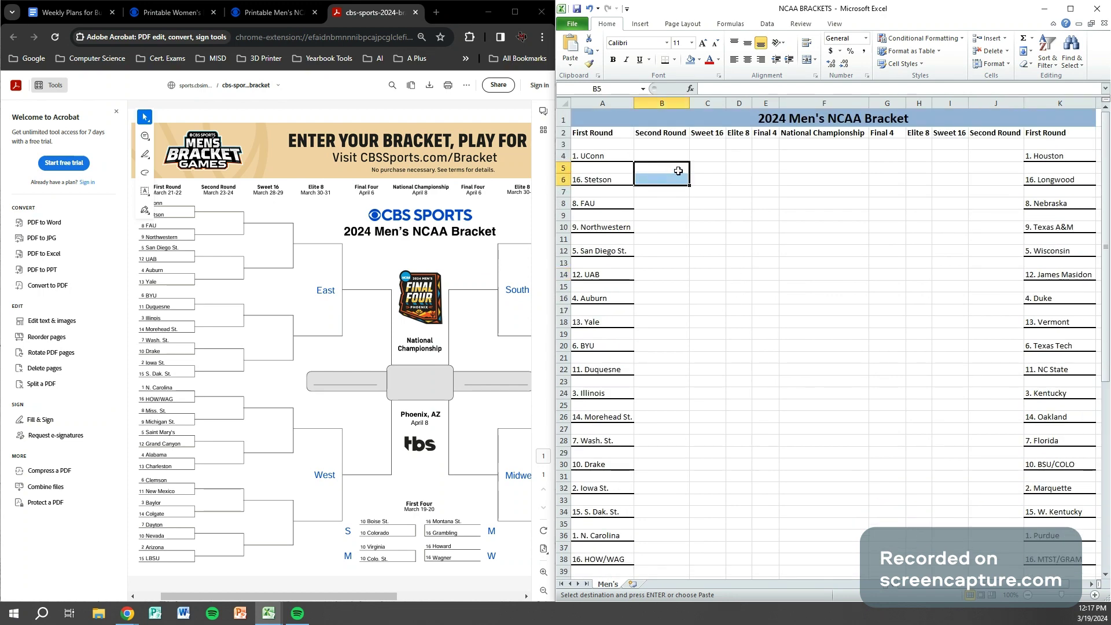
{"action": "left_click", "coordinate": [675, 61]}
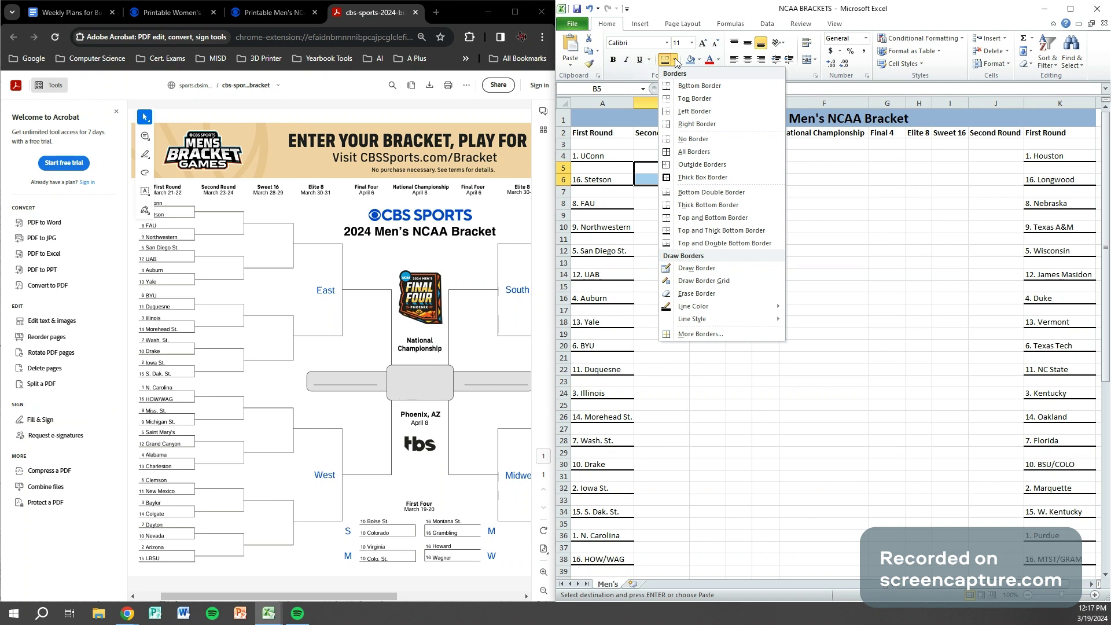
{"action": "left_click", "coordinate": [680, 107]}
{"action": "left_click", "coordinate": [717, 218]}
Add the same left border to cells B9:B10 and B13:B14.
{"action": "left_click_drag", "start_coordinate": [657, 217], "coordinate": [656, 229]}
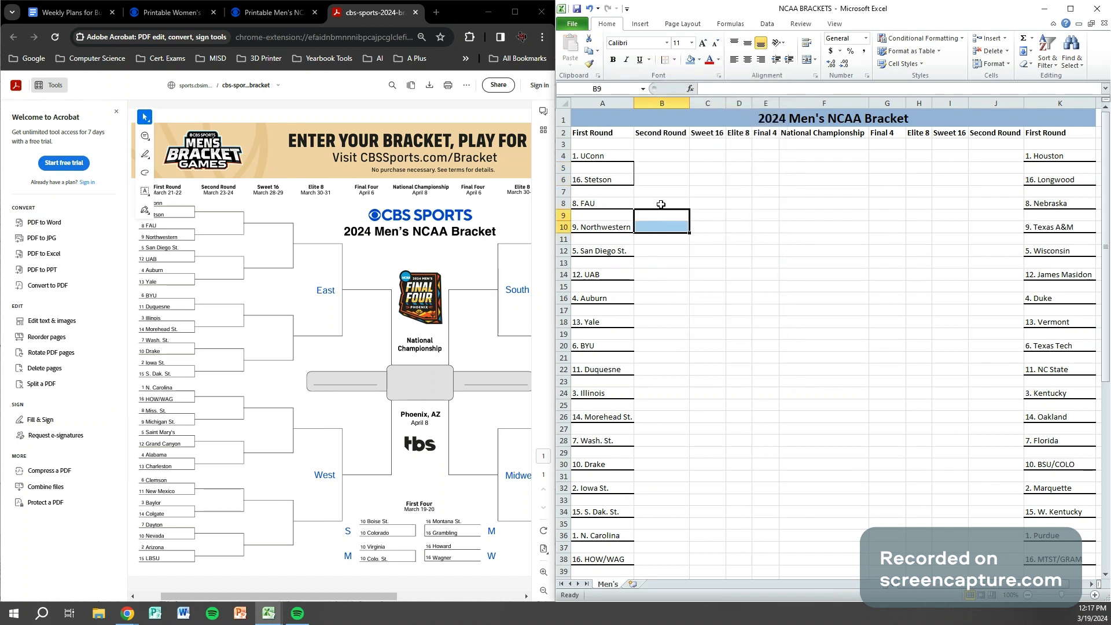
{"action": "left_click", "coordinate": [666, 60]}
{"action": "left_click", "coordinate": [709, 238]}
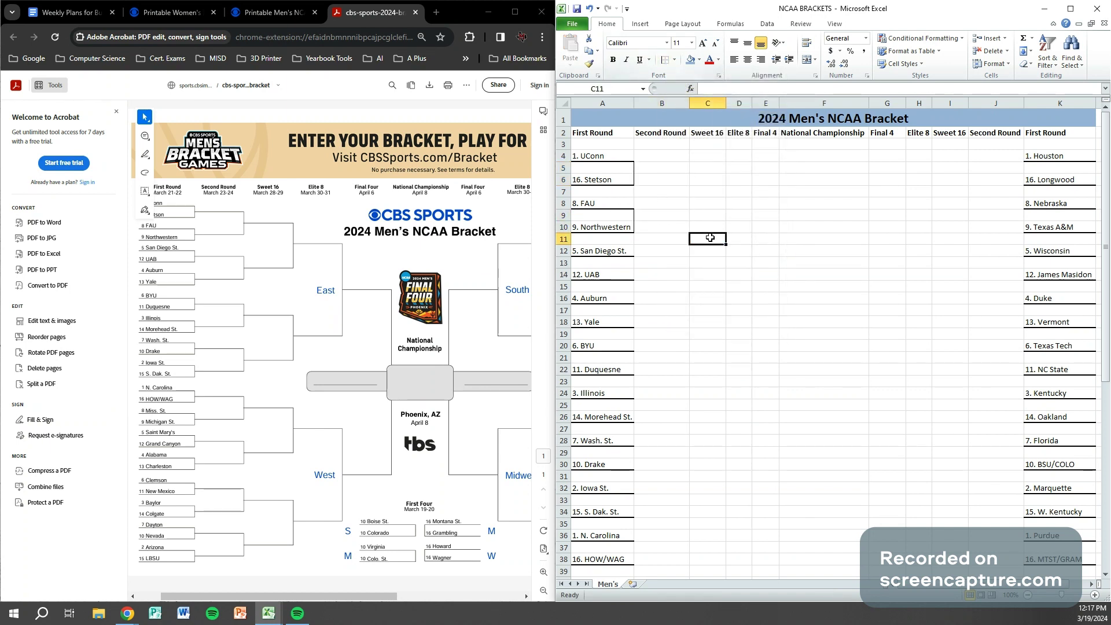
{"action": "left_click_drag", "start_coordinate": [657, 267], "coordinate": [656, 277]}
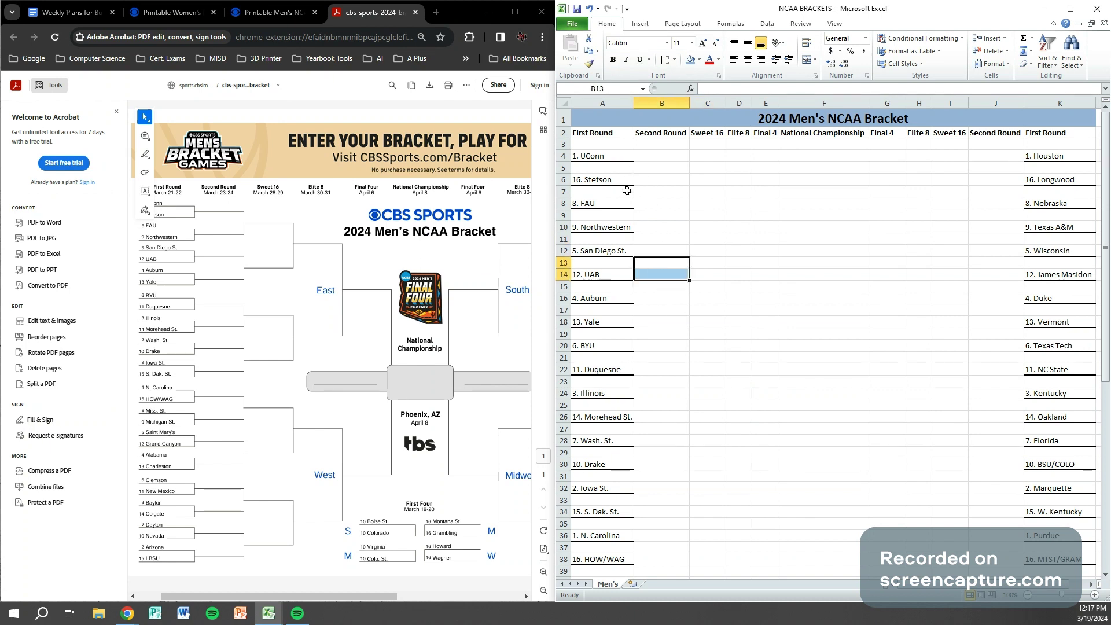
{"action": "left_click", "coordinate": [665, 60]}
{"action": "left_click", "coordinate": [716, 250]}
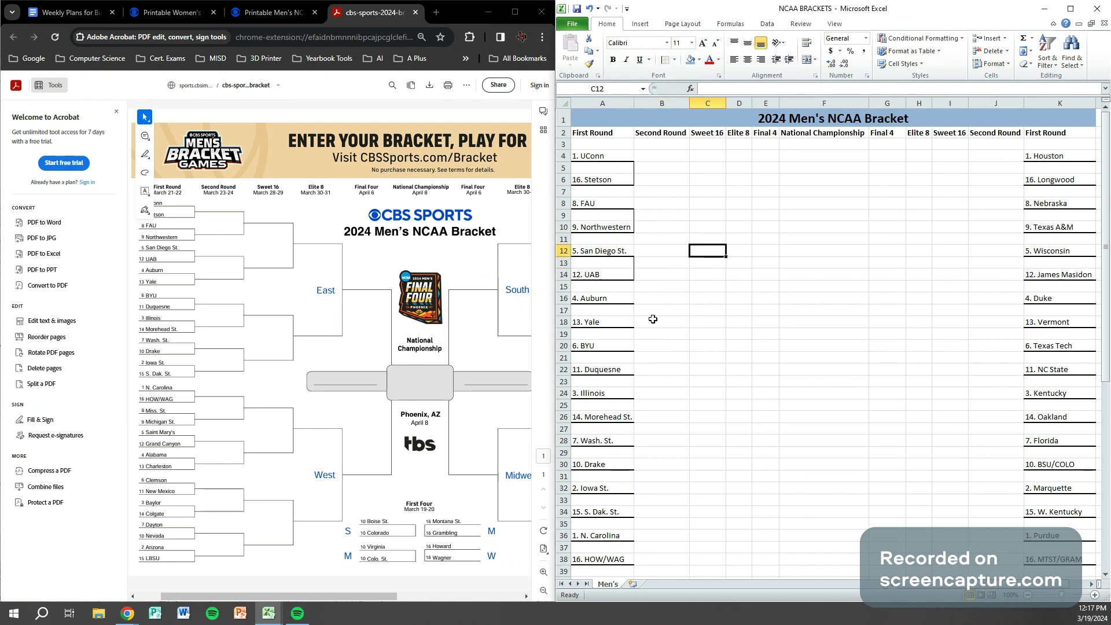
Add the same left border to cells B17:B18 and B21:B22.
{"action": "left_click_drag", "start_coordinate": [652, 312], "coordinate": [651, 321]}
{"action": "left_click", "coordinate": [666, 60]}
{"action": "left_click", "coordinate": [720, 275]}
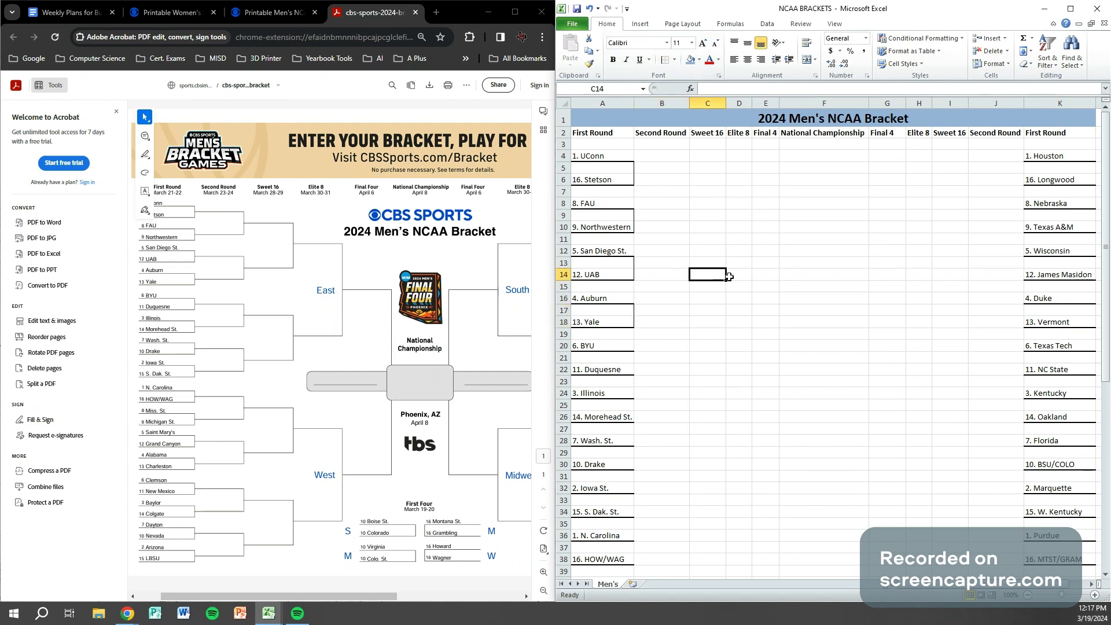
{"action": "left_click_drag", "start_coordinate": [675, 360], "coordinate": [673, 372]}
{"action": "left_click", "coordinate": [665, 60]}
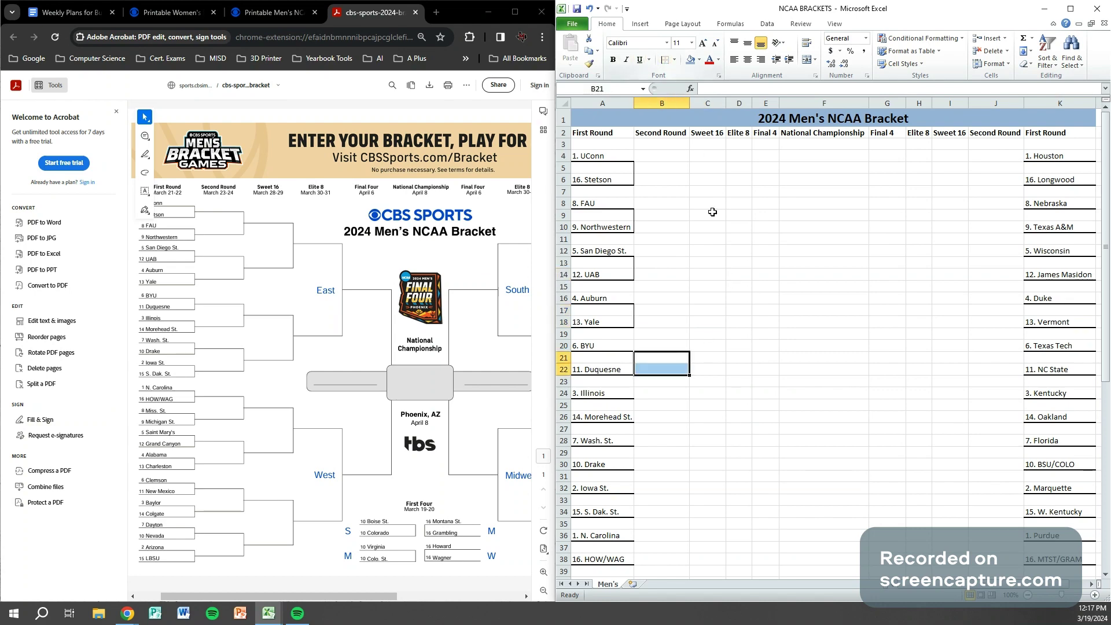
{"action": "left_click", "coordinate": [739, 251]}
Add the same left border to cells B25:B26, B29:B30, B33:B34, B37:B38 and B41:B42.
{"action": "scroll", "coordinate": [742, 281], "scroll_direction": "down", "scroll_amount": 2}
{"action": "scroll", "coordinate": [742, 282], "scroll_direction": "down", "scroll_amount": 1}
{"action": "left_click_drag", "start_coordinate": [656, 295], "coordinate": [651, 493]}
{"action": "left_click", "coordinate": [740, 246]}
Add the same left border to cells B45:B46, B49:B50, B53:B54 and B57:B58.
{"action": "scroll", "coordinate": [716, 374], "scroll_direction": "down", "scroll_amount": 3}
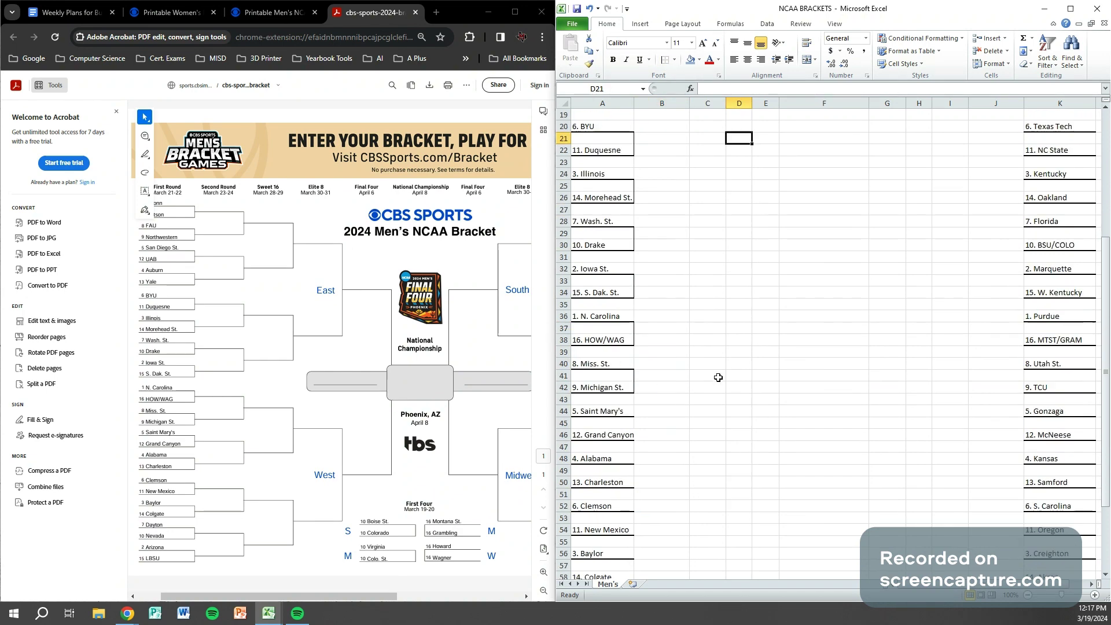
{"action": "left_click_drag", "start_coordinate": [654, 421], "coordinate": [656, 433]}
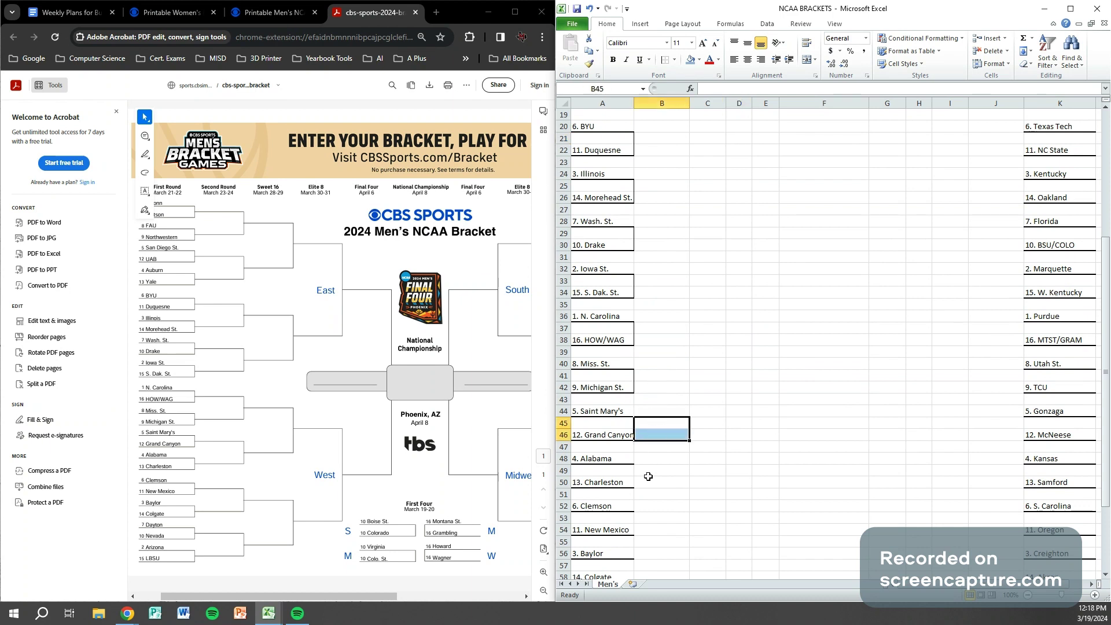
{"action": "left_click_drag", "start_coordinate": [648, 473], "coordinate": [648, 532]}
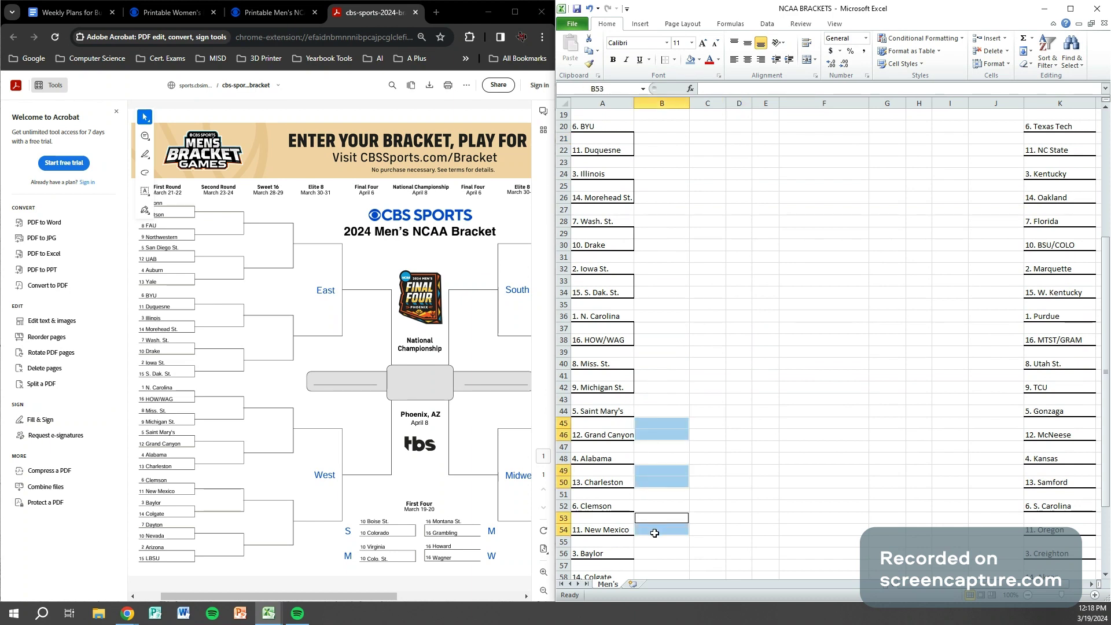
{"action": "scroll", "coordinate": [655, 533], "scroll_direction": "down", "scroll_amount": 1}
{"action": "left_click", "coordinate": [652, 535], "text": "ctrl"}
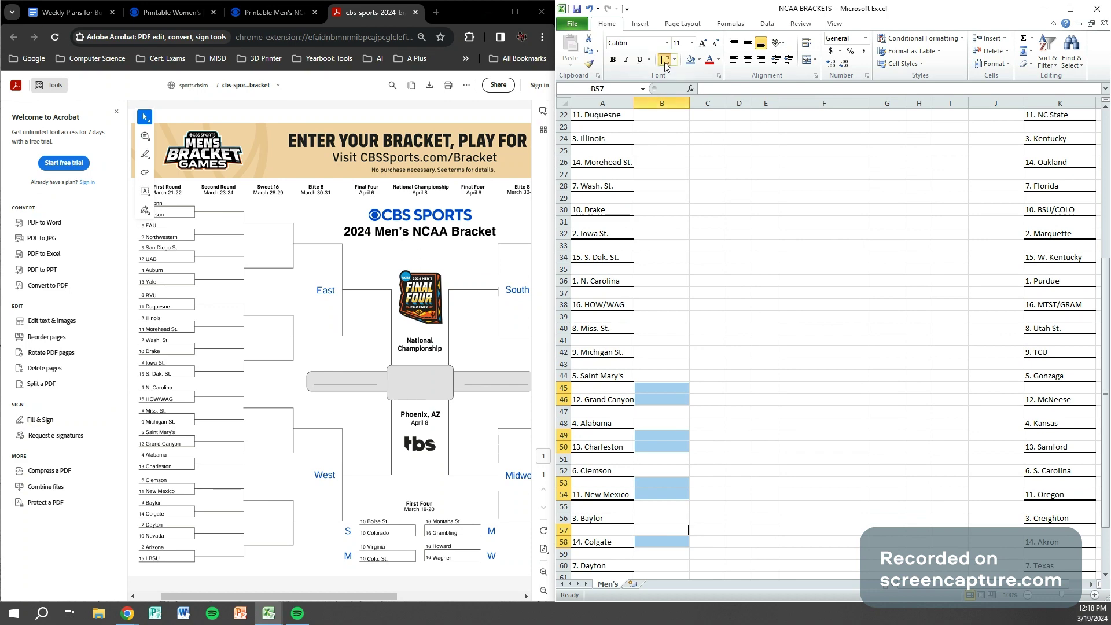
{"action": "left_click", "coordinate": [710, 257]}
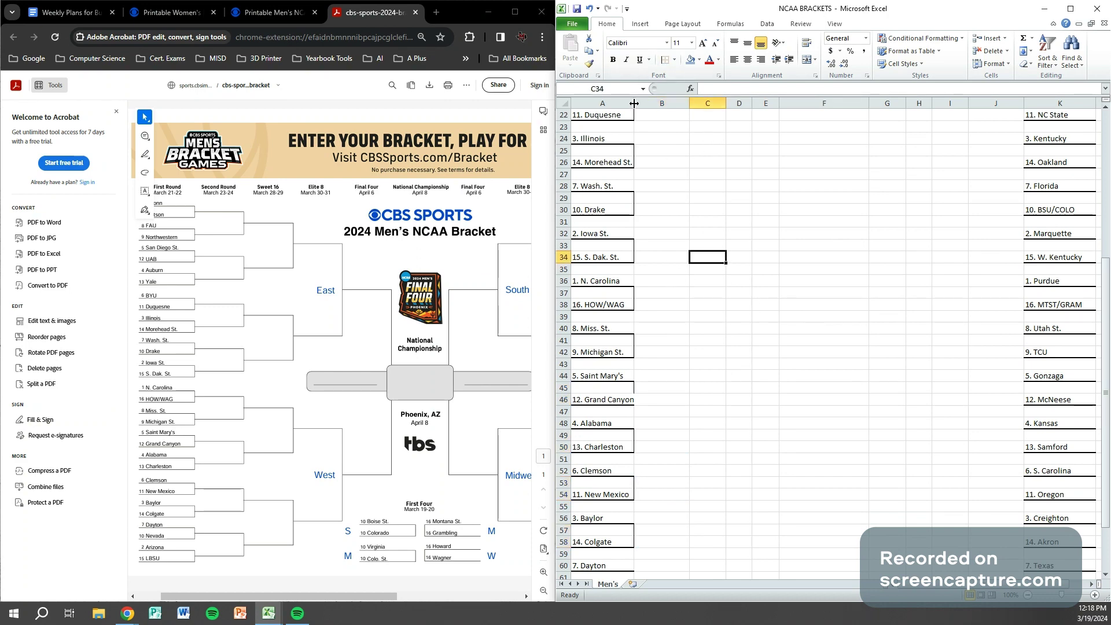
Widen column A slightly and add the same left border to cells B61:B62 and B65:B66.
{"action": "left_click_drag", "start_coordinate": [634, 103], "coordinate": [637, 103]}
{"action": "scroll", "coordinate": [652, 433], "scroll_direction": "down", "scroll_amount": 4}
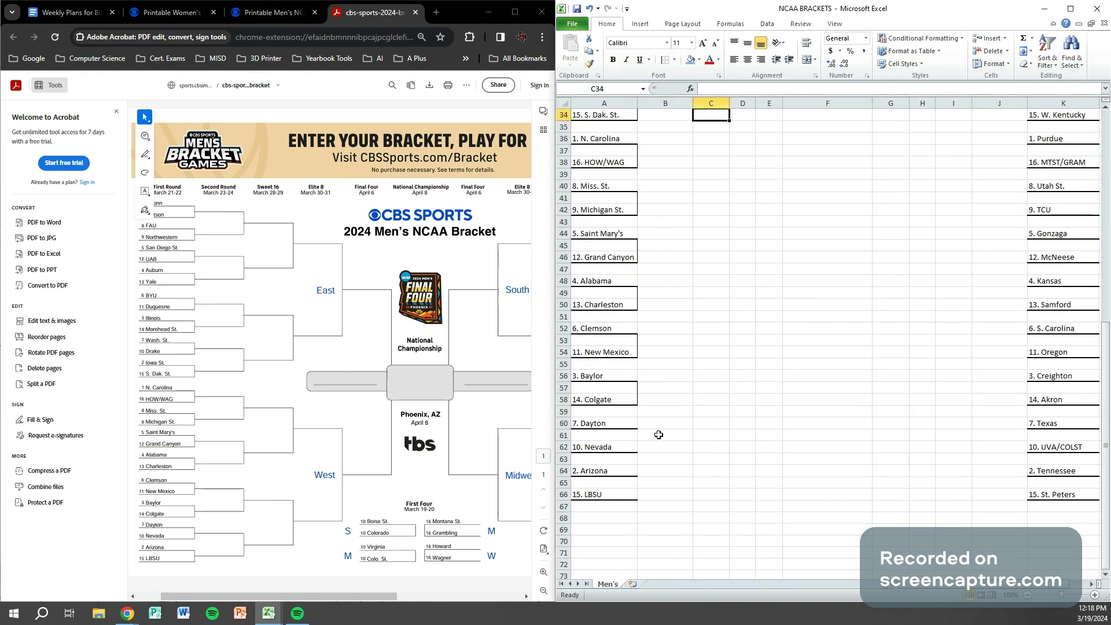
{"action": "left_click_drag", "start_coordinate": [658, 434], "coordinate": [653, 493]}
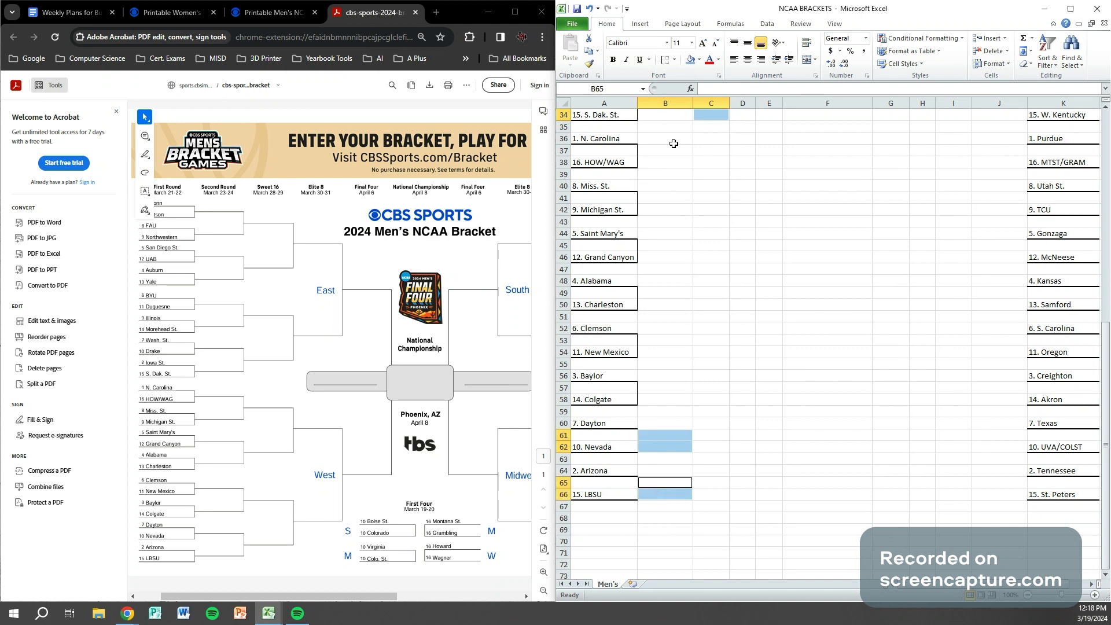
{"action": "left_click", "coordinate": [664, 60]}
{"action": "left_click", "coordinate": [778, 461]}
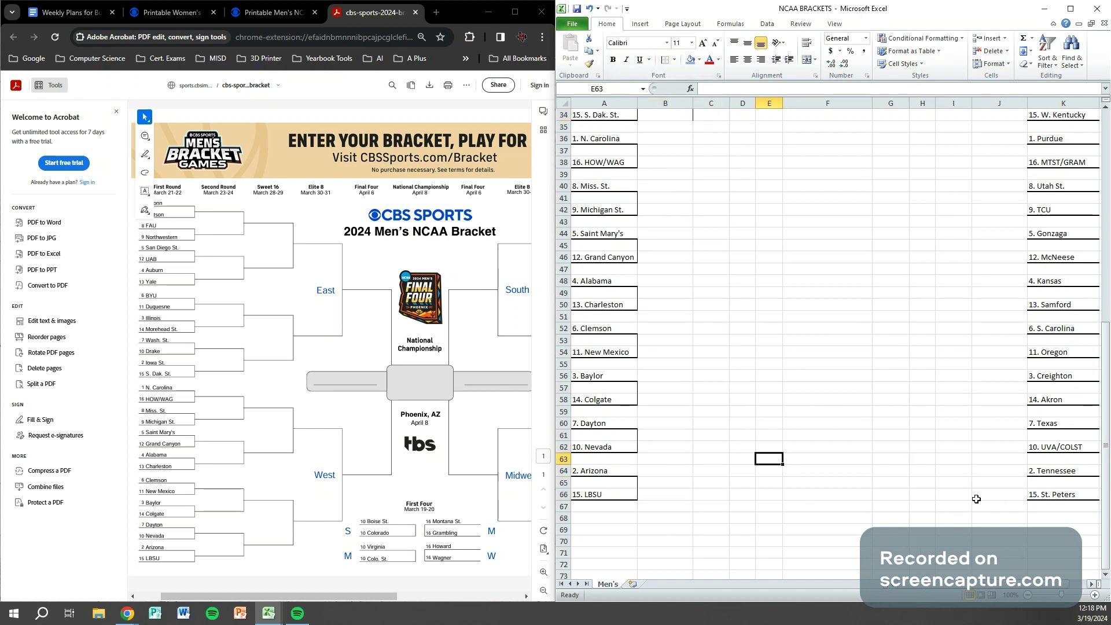
Add a right border to cells J65:J66 beside the last right-hand matchup.
{"action": "left_click_drag", "start_coordinate": [1004, 483], "coordinate": [1009, 490]}
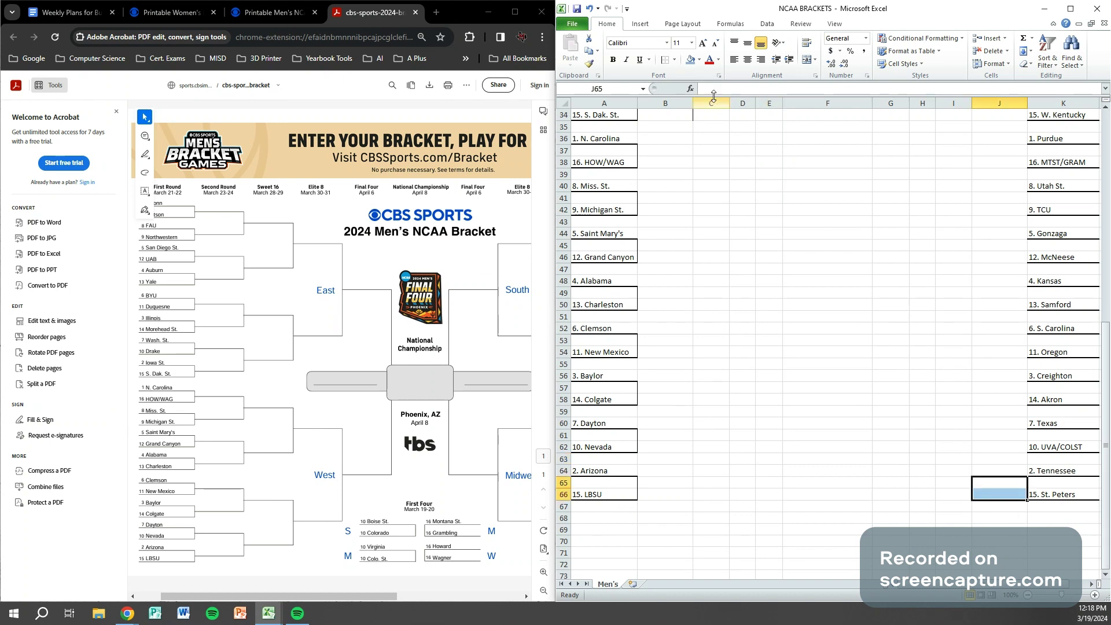
{"action": "left_click", "coordinate": [674, 60]}
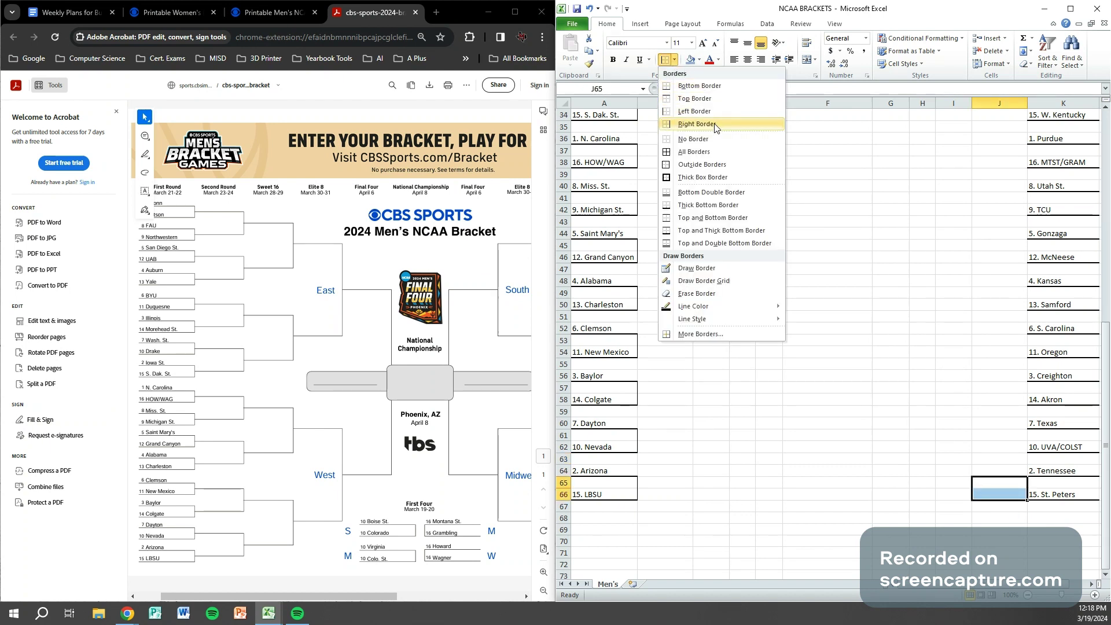
{"action": "left_click", "coordinate": [715, 123]}
Add the same right border to cells J61:J62, J57:J58, J53:J54 and J49:J50.
{"action": "left_click_drag", "start_coordinate": [1008, 439], "coordinate": [1007, 446]}
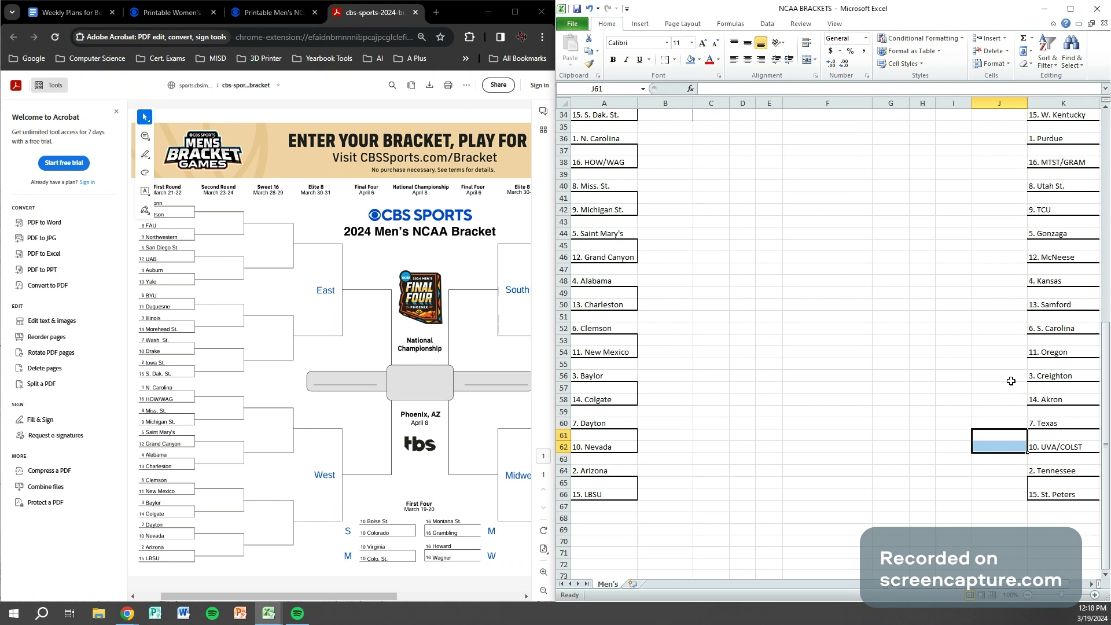
{"action": "left_click_drag", "start_coordinate": [1011, 386], "coordinate": [1010, 399], "text": "ctrl"}
{"action": "left_click_drag", "start_coordinate": [1008, 338], "coordinate": [1009, 351], "text": "ctrl"}
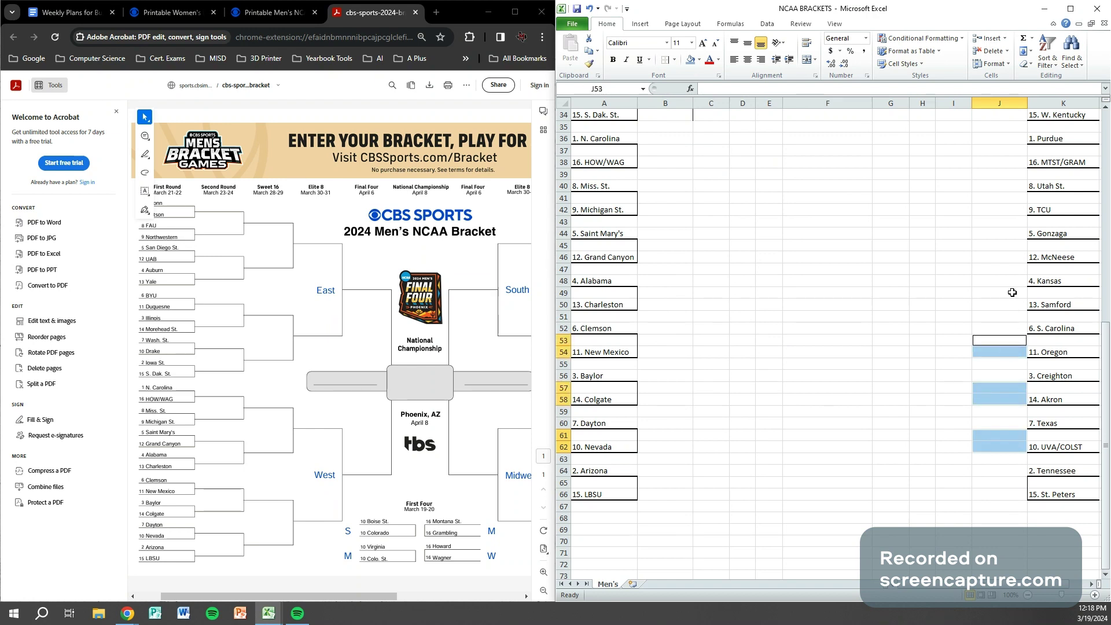
{"action": "left_click_drag", "start_coordinate": [1011, 292], "coordinate": [1012, 304], "text": "ctrl"}
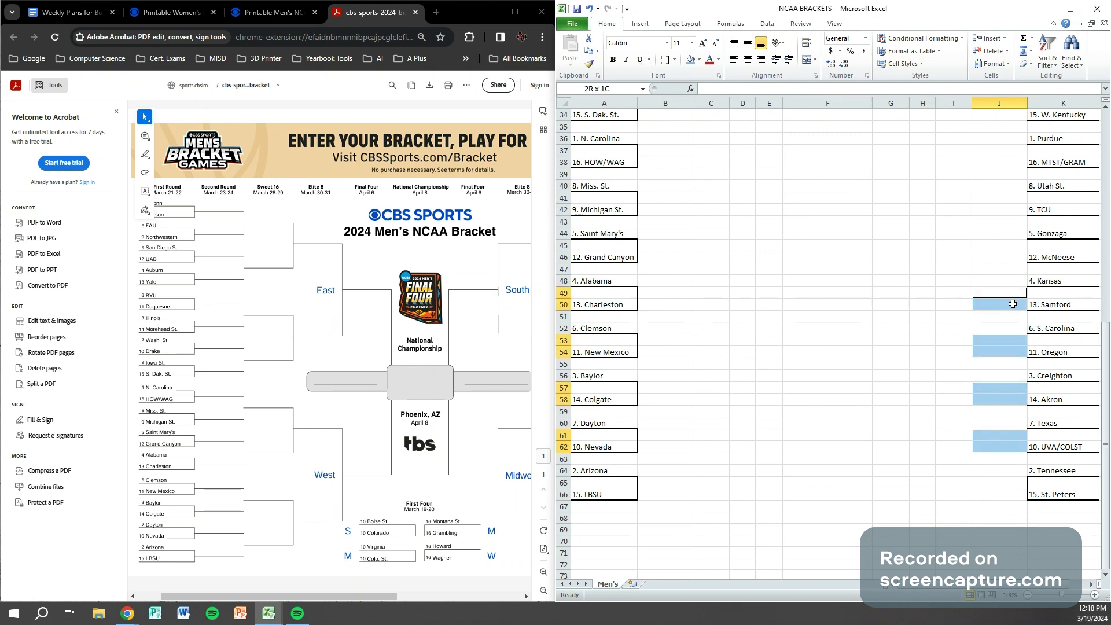
{"action": "left_click", "coordinate": [664, 63]}
{"action": "left_click", "coordinate": [952, 269]}
Add the same right border to cells J45:J46, J41:J42 and J37:J38.
{"action": "scroll", "coordinate": [1000, 291], "scroll_direction": "up", "scroll_amount": 2}
{"action": "left_click_drag", "start_coordinate": [999, 321], "coordinate": [1007, 325]}
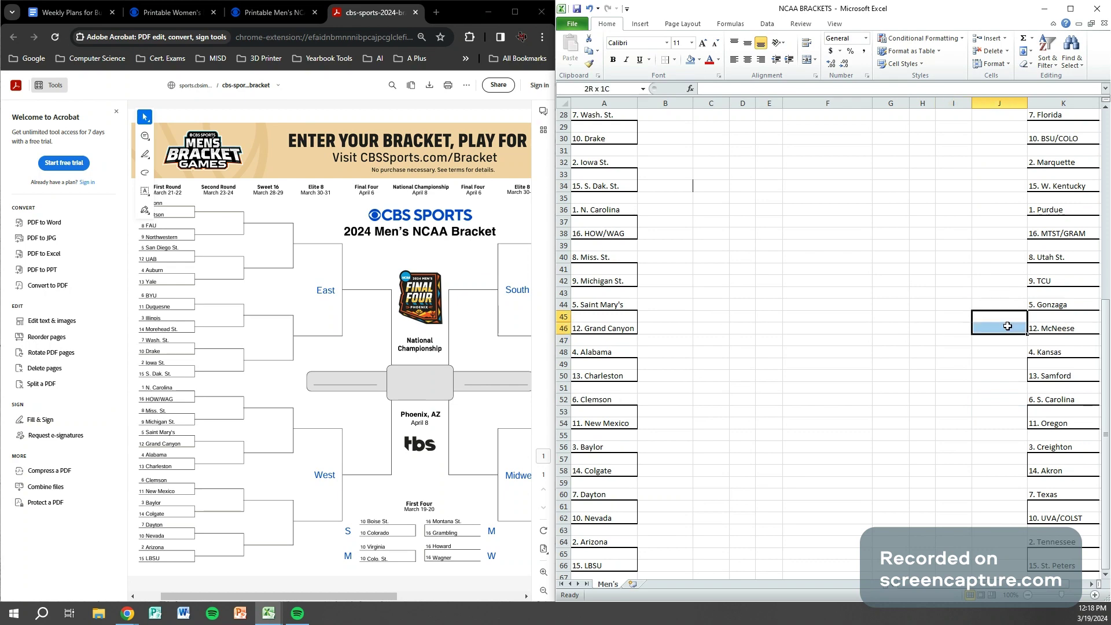
{"action": "left_click_drag", "start_coordinate": [1009, 271], "coordinate": [1010, 276], "text": "ctrl"}
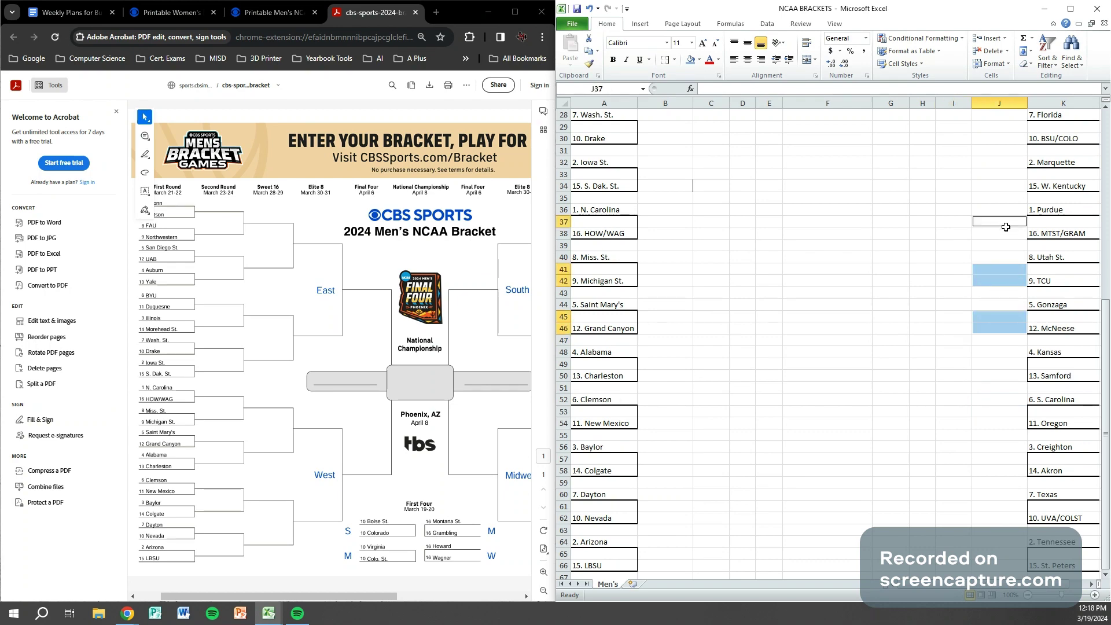
{"action": "left_click", "coordinate": [902, 211]}
Try the right border on cells J33:J34, J29:J30 and J24:J25, and undo it.
{"action": "scroll", "coordinate": [913, 220], "scroll_direction": "up", "scroll_amount": 4}
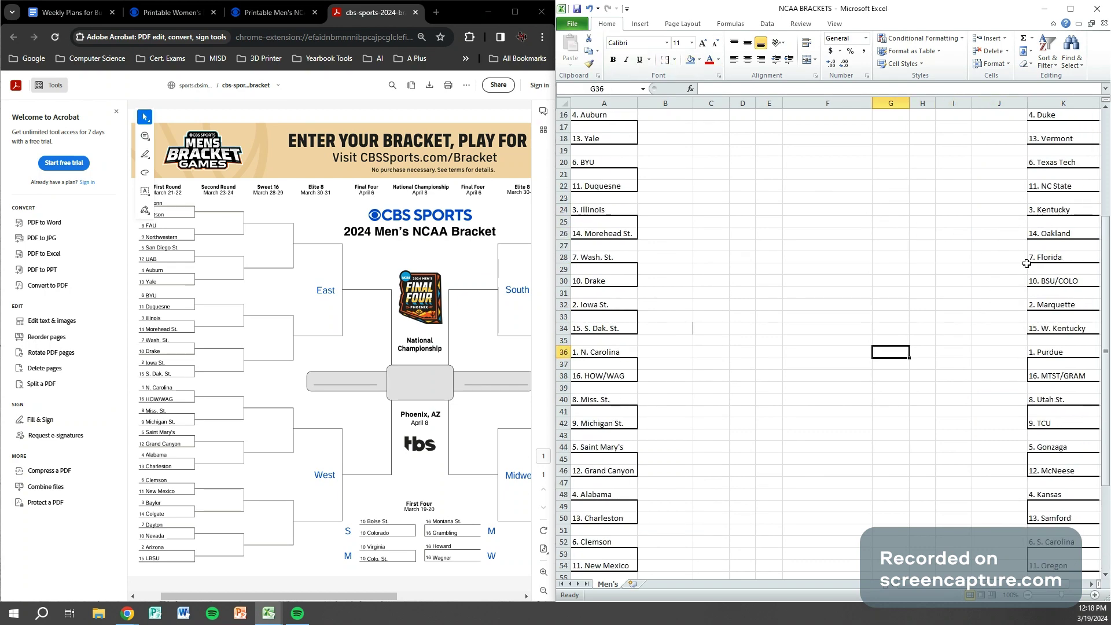
{"action": "left_click_drag", "start_coordinate": [1005, 319], "coordinate": [1008, 329]}
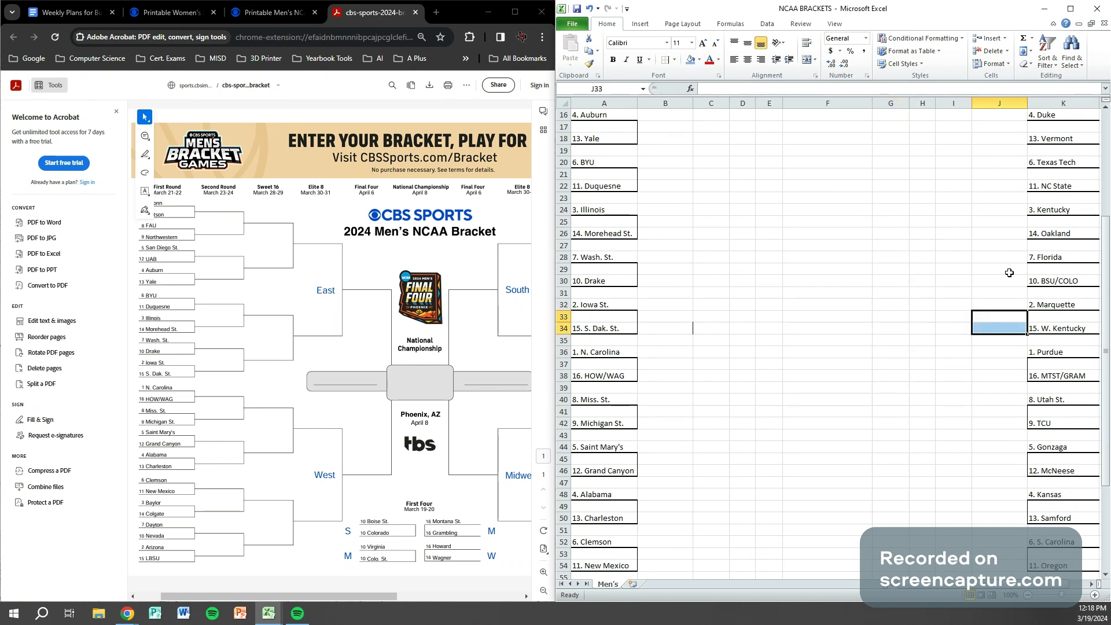
{"action": "left_click_drag", "start_coordinate": [1009, 273], "coordinate": [1009, 280], "text": "ctrl"}
{"action": "left_click_drag", "start_coordinate": [1009, 211], "coordinate": [1009, 225], "text": "ctrl"}
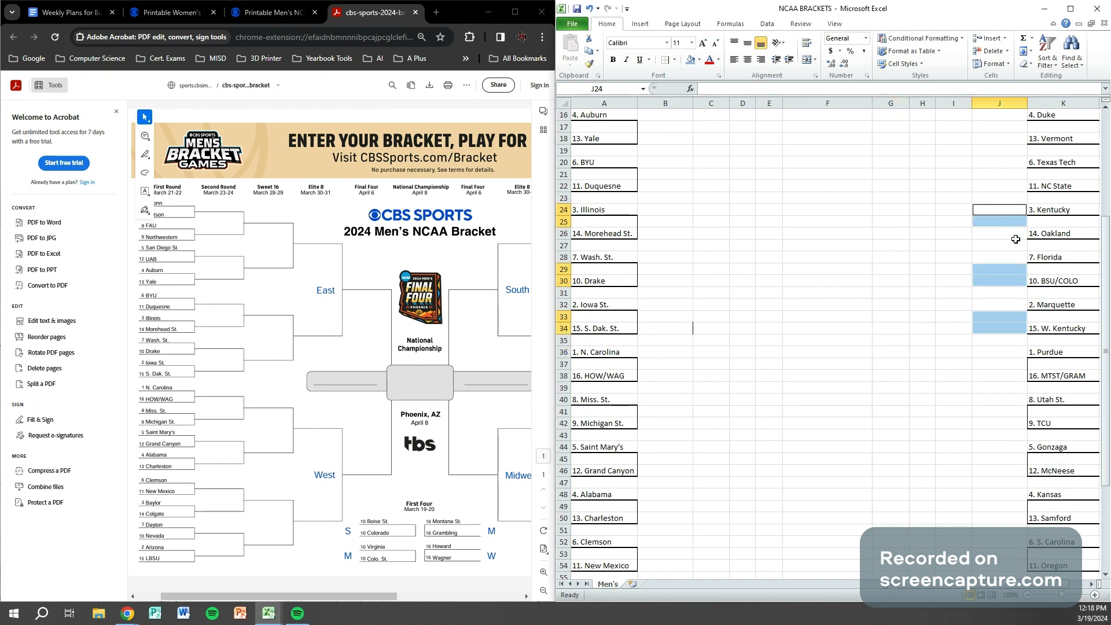
{"action": "left_click", "coordinate": [667, 63]}
{"action": "left_click", "coordinate": [853, 223]}
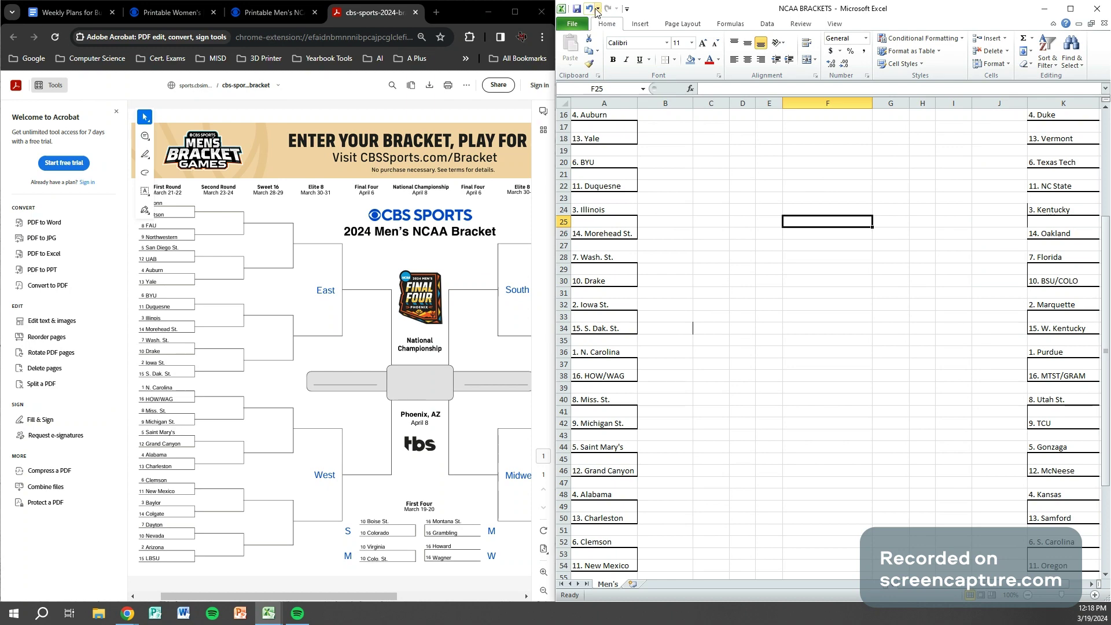
{"action": "left_click", "coordinate": [590, 10]}
Add the right border to cells J33:J34 and J29:J30.
{"action": "left_click", "coordinate": [1005, 305]}
{"action": "left_click_drag", "start_coordinate": [1005, 317], "coordinate": [1004, 328]}
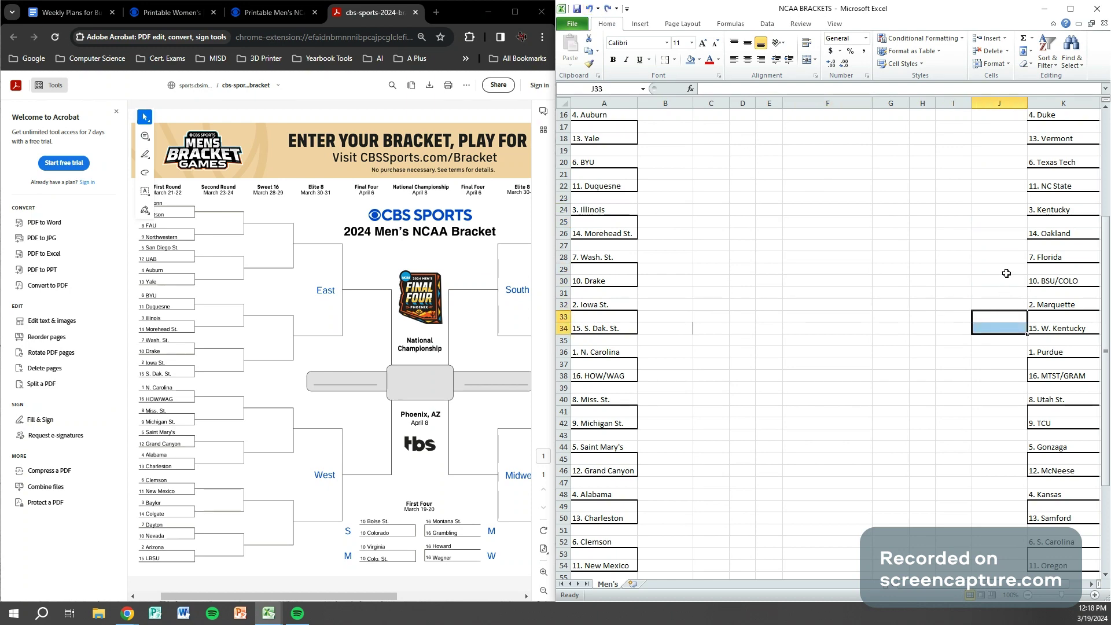
{"action": "left_click_drag", "start_coordinate": [1007, 271], "coordinate": [1006, 282], "text": "ctrl"}
{"action": "left_click", "coordinate": [668, 62]}
{"action": "left_click", "coordinate": [932, 221]}
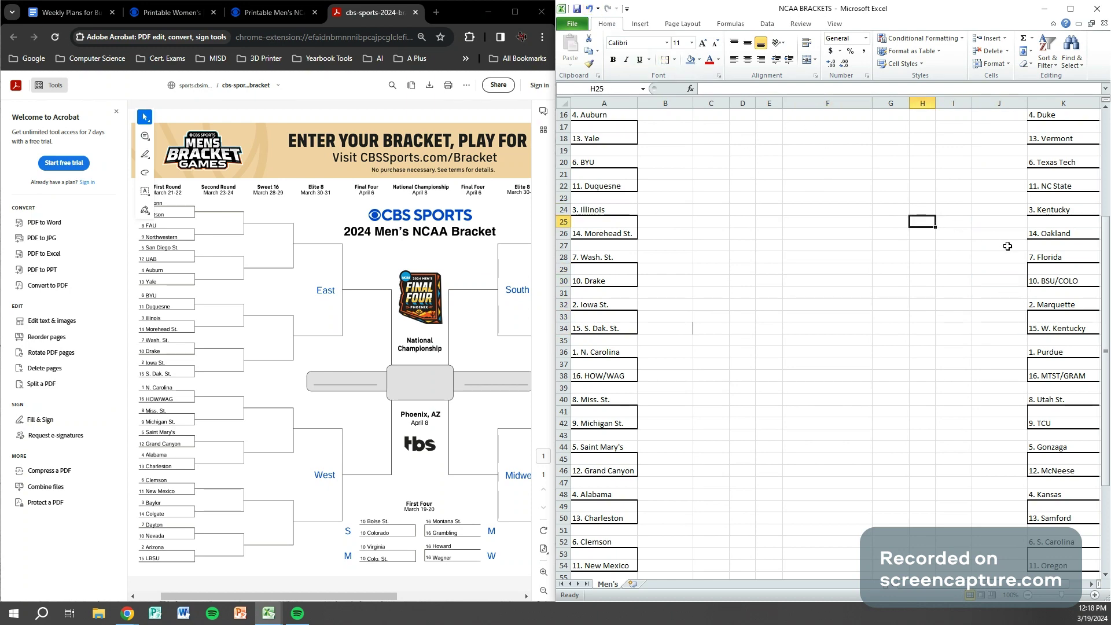
Add the same right border to cells J5:J6, J9:J10, J13:J14, J17:J18, J21:J22 and J25:J26.
{"action": "scroll", "coordinate": [1009, 249], "scroll_direction": "up", "scroll_amount": 5}
{"action": "left_click_drag", "start_coordinate": [1008, 168], "coordinate": [1015, 323]}
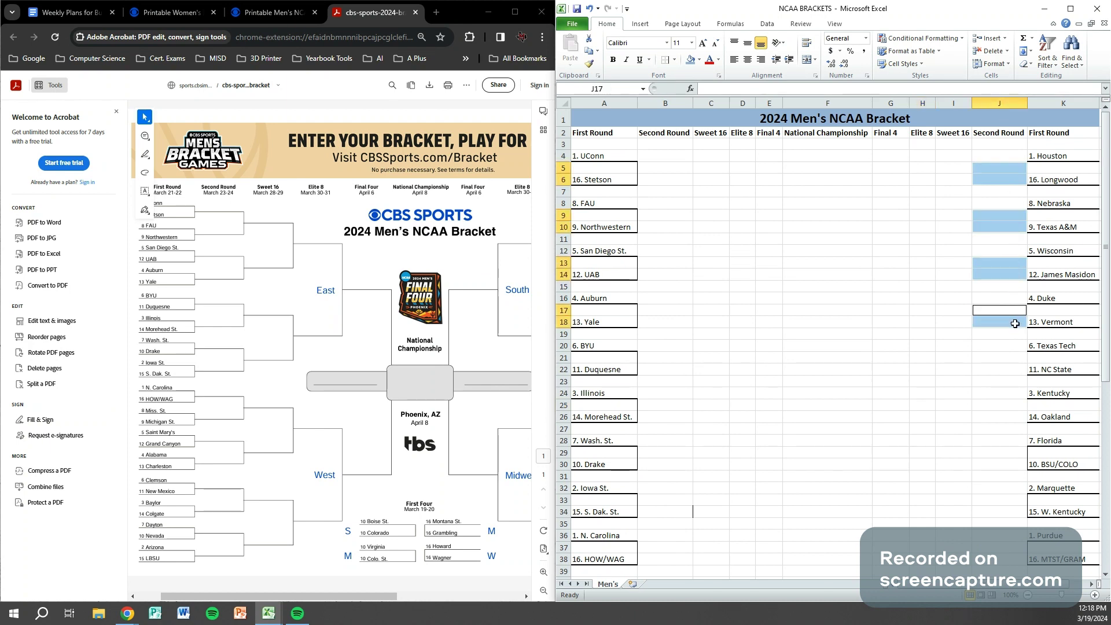
{"action": "left_click_drag", "start_coordinate": [1016, 363], "coordinate": [1013, 373], "text": "ctrl"}
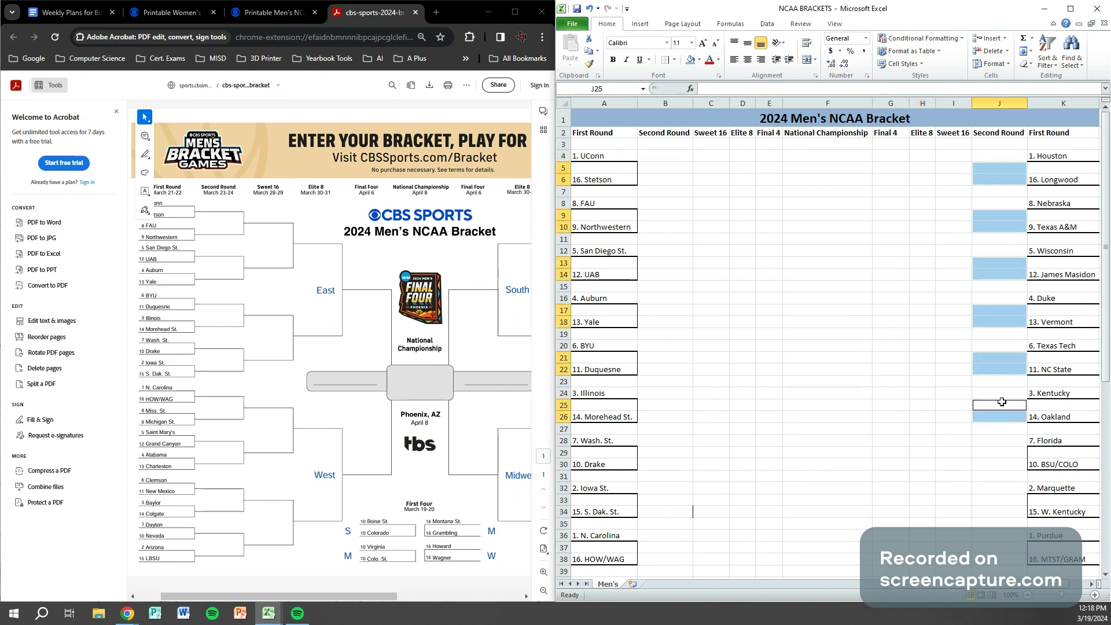
{"action": "left_click", "coordinate": [743, 167]}
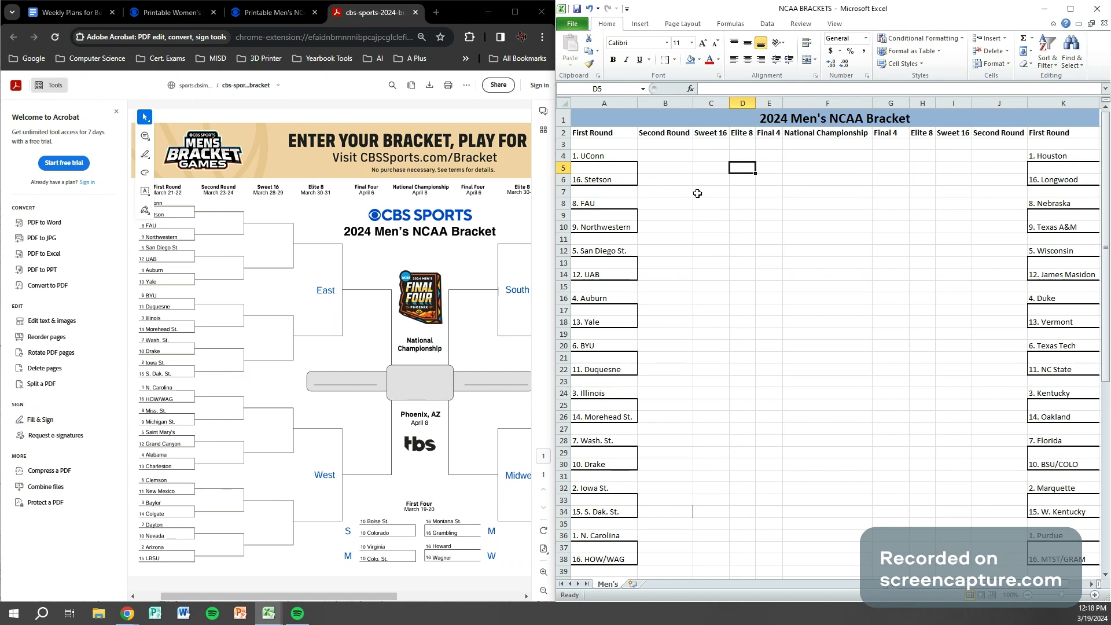
Add a thick bottom border to cell B5 as the first Second Round line.
{"action": "left_click", "coordinate": [670, 169]}
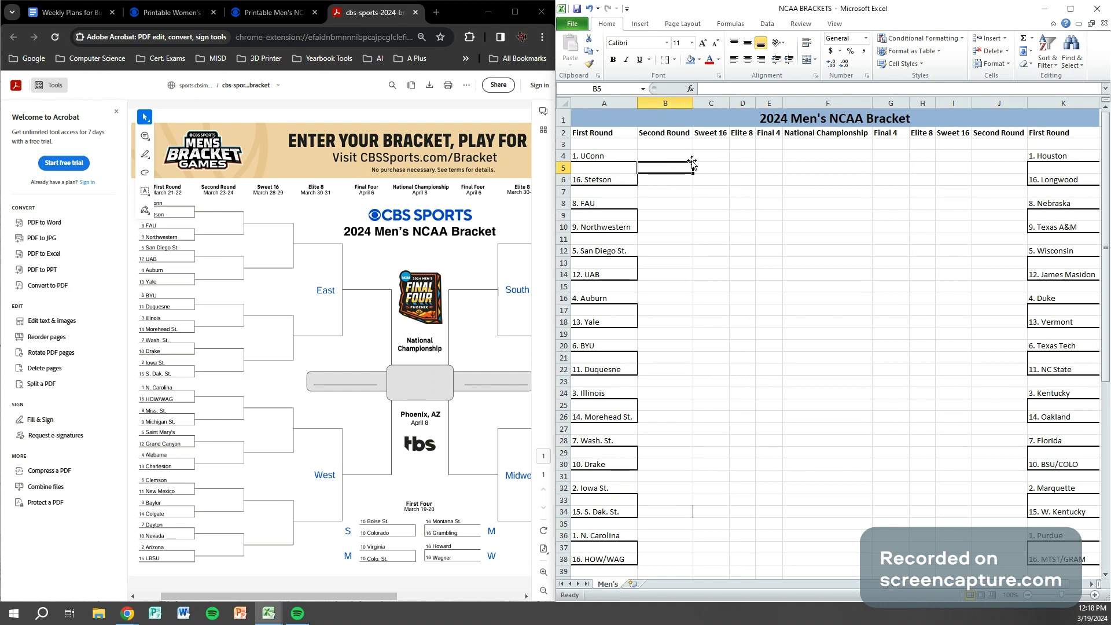
{"action": "left_click", "coordinate": [675, 59]}
{"action": "left_click", "coordinate": [708, 205]}
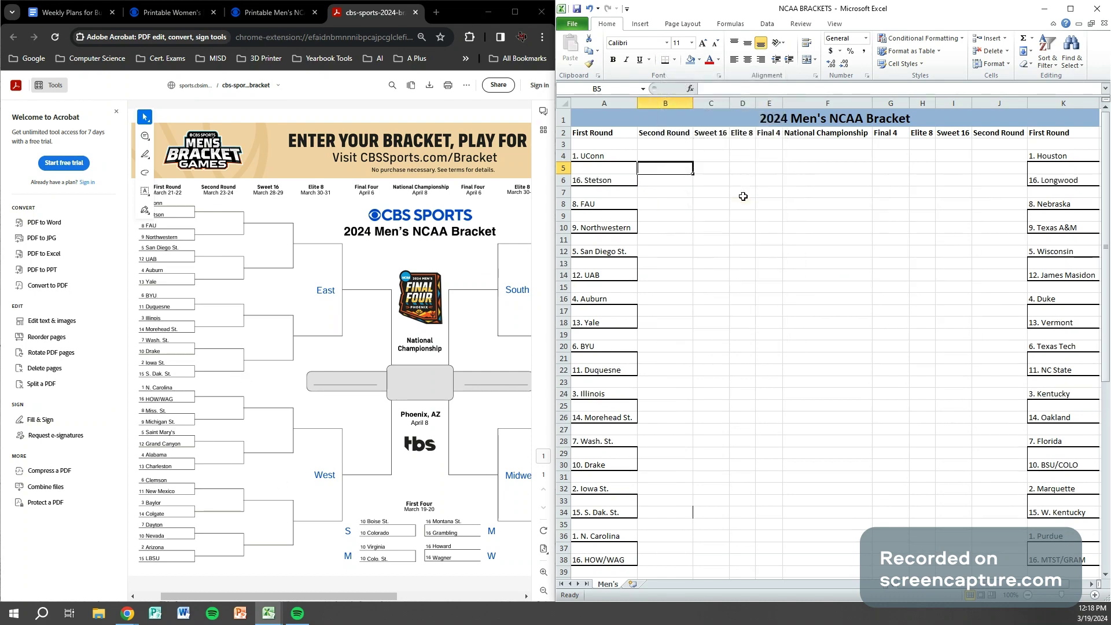
{"action": "left_click", "coordinate": [742, 192]}
Add the same thick bottom border to cells B13 and B9.
{"action": "left_click", "coordinate": [649, 219]}
{"action": "left_click", "coordinate": [665, 267]}
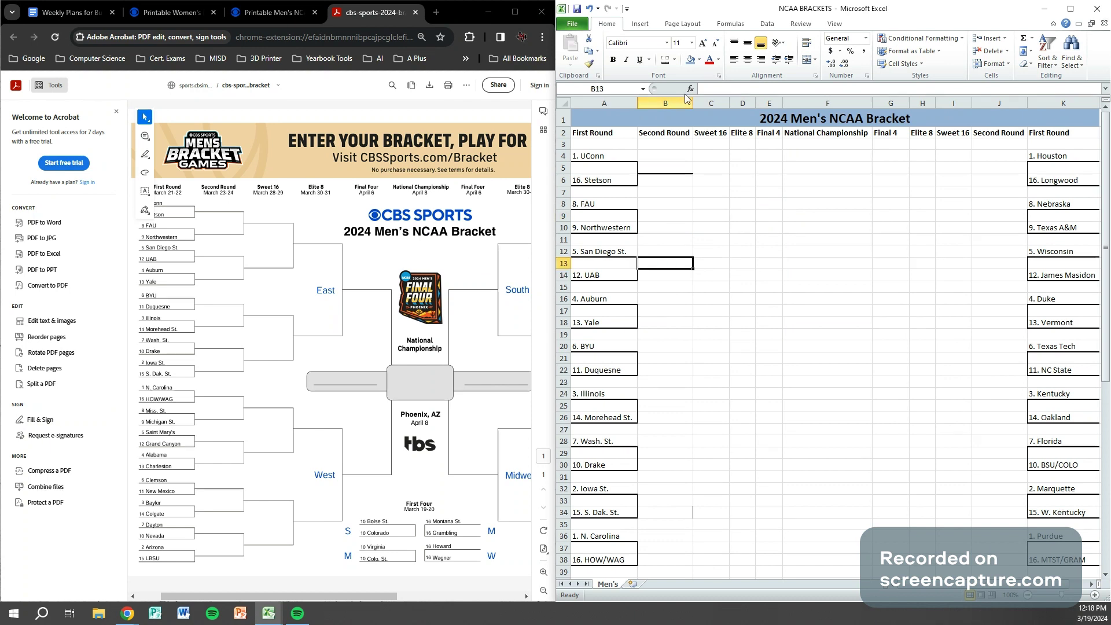
{"action": "left_click", "coordinate": [665, 59]}
{"action": "left_click", "coordinate": [665, 222]}
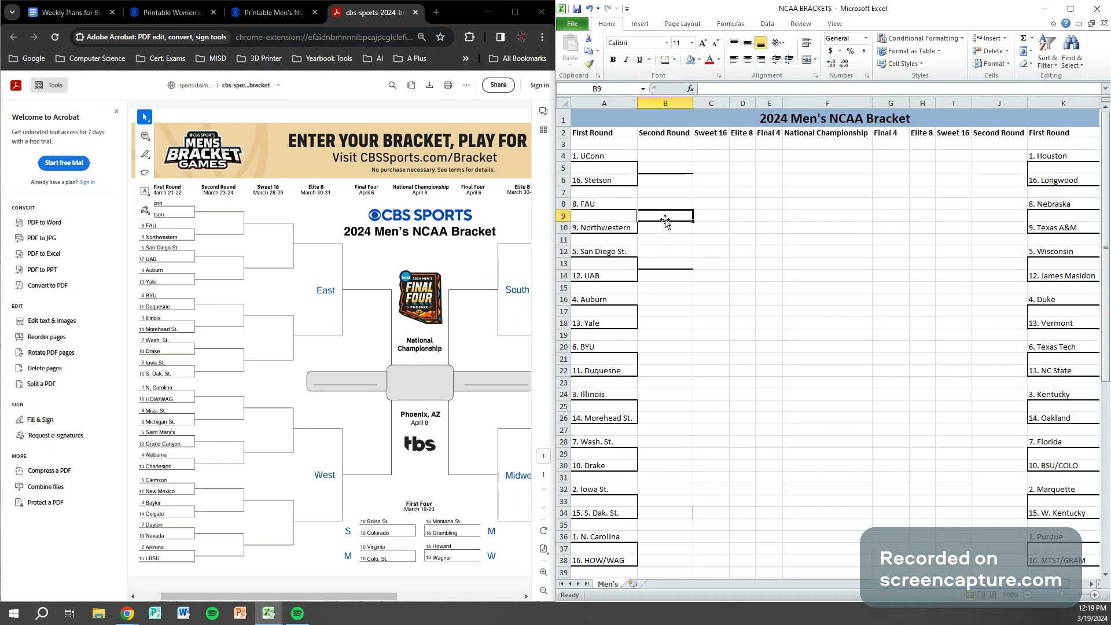
{"action": "left_click", "coordinate": [665, 60]}
Remove the stray border from cell C34.
{"action": "left_click", "coordinate": [702, 515]}
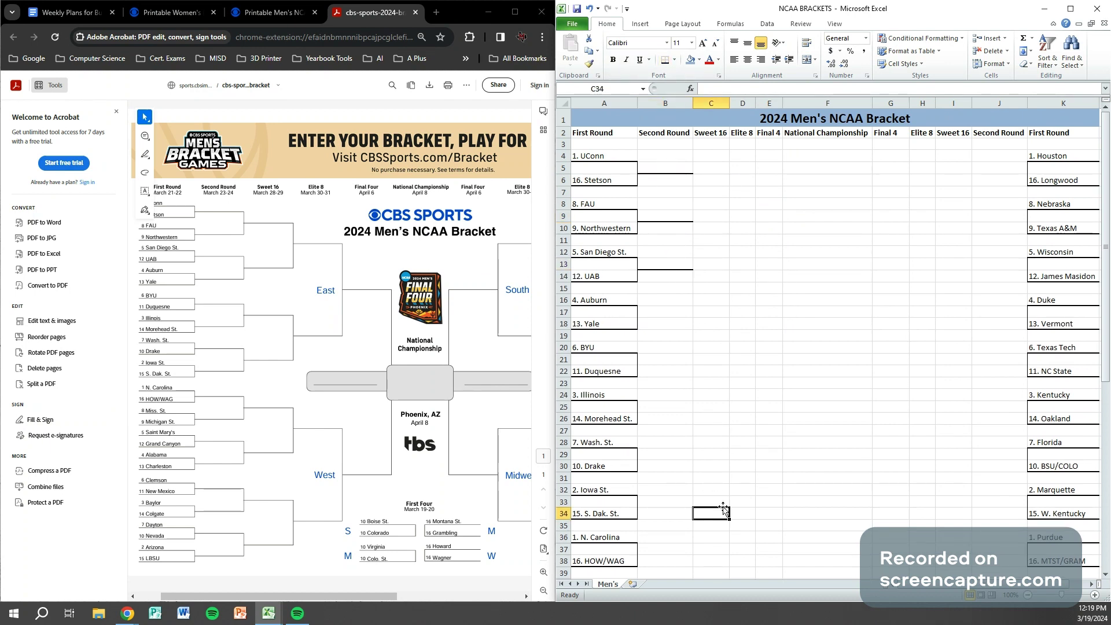
{"action": "left_click", "coordinate": [676, 61]}
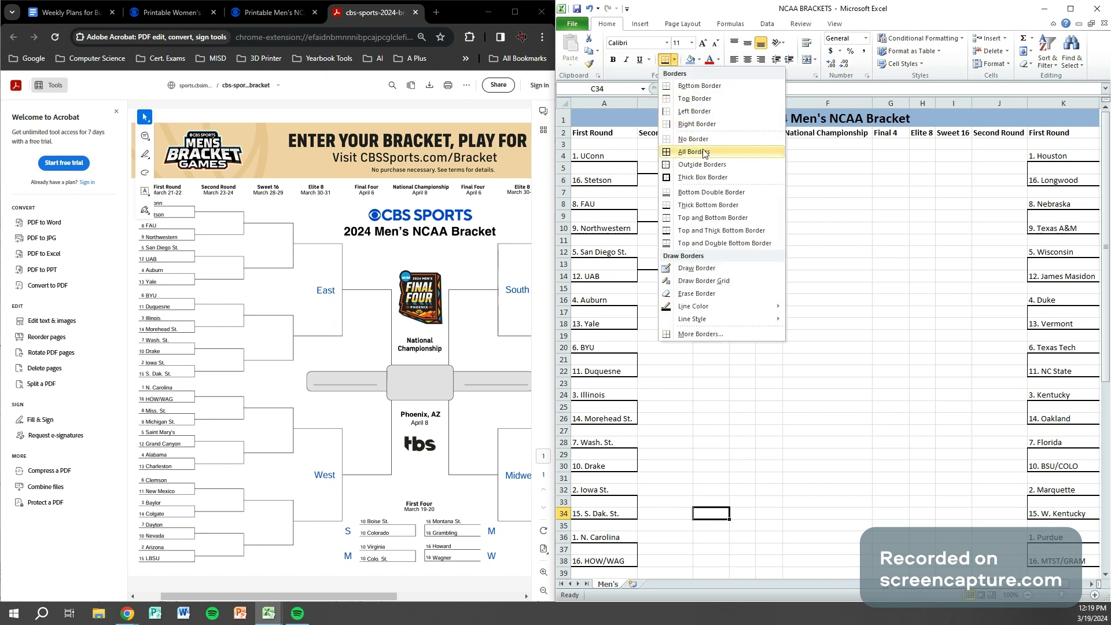
{"action": "left_click", "coordinate": [769, 239]}
Add a thick bottom border to every fourth cell from B17 to B65 and from J5 to J65.
{"action": "left_click", "coordinate": [663, 312]}
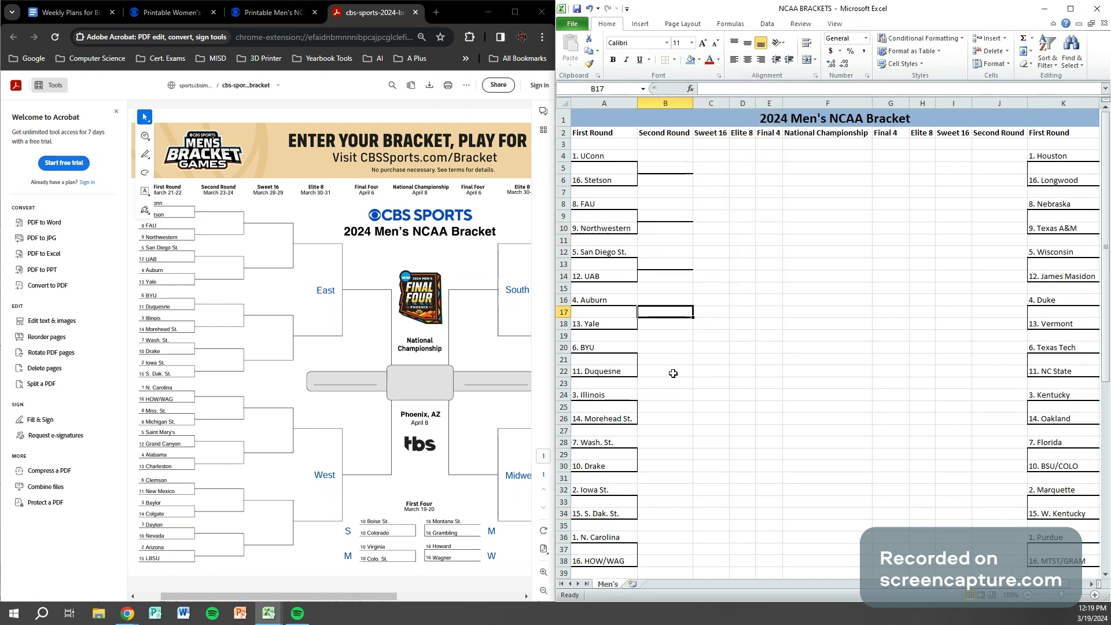
{"action": "left_click", "coordinate": [658, 360], "text": "ctrl"}
{"action": "left_click", "coordinate": [654, 407], "text": "ctrl"}
{"action": "left_click", "coordinate": [654, 454], "text": "ctrl"}
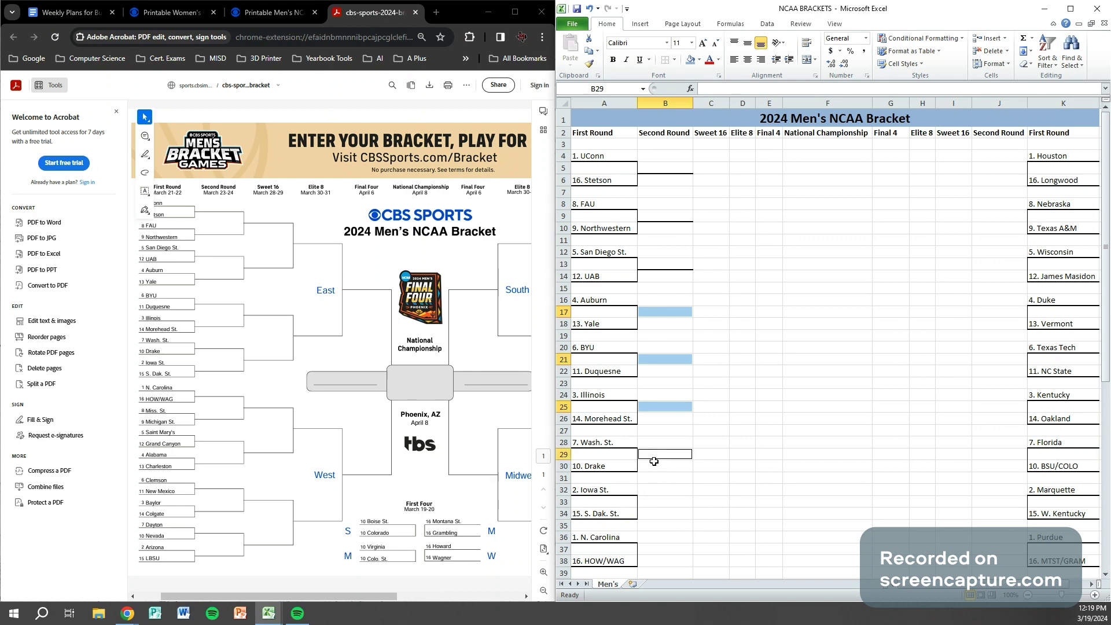
{"action": "left_click", "coordinate": [654, 502], "text": "ctrl"}
{"action": "left_click", "coordinate": [656, 552], "text": "ctrl"}
{"action": "scroll", "coordinate": [668, 525], "scroll_direction": "down", "scroll_amount": 6}
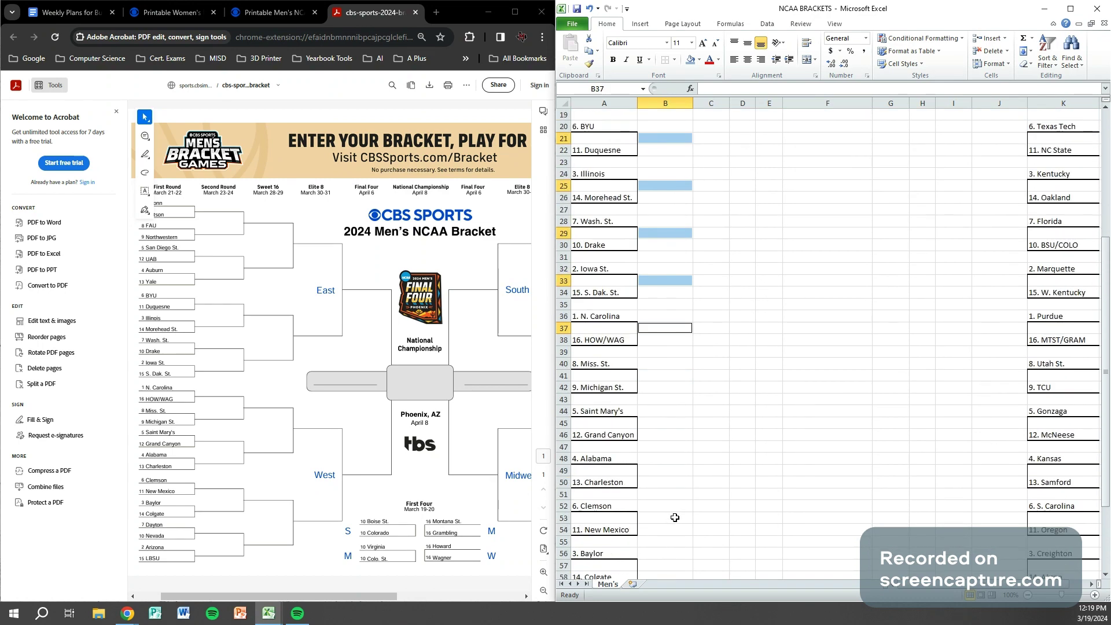
{"action": "left_click", "coordinate": [664, 377], "text": "ctrl"}
{"action": "left_click", "coordinate": [661, 422], "text": "ctrl"}
{"action": "left_click", "coordinate": [659, 470], "text": "ctrl"}
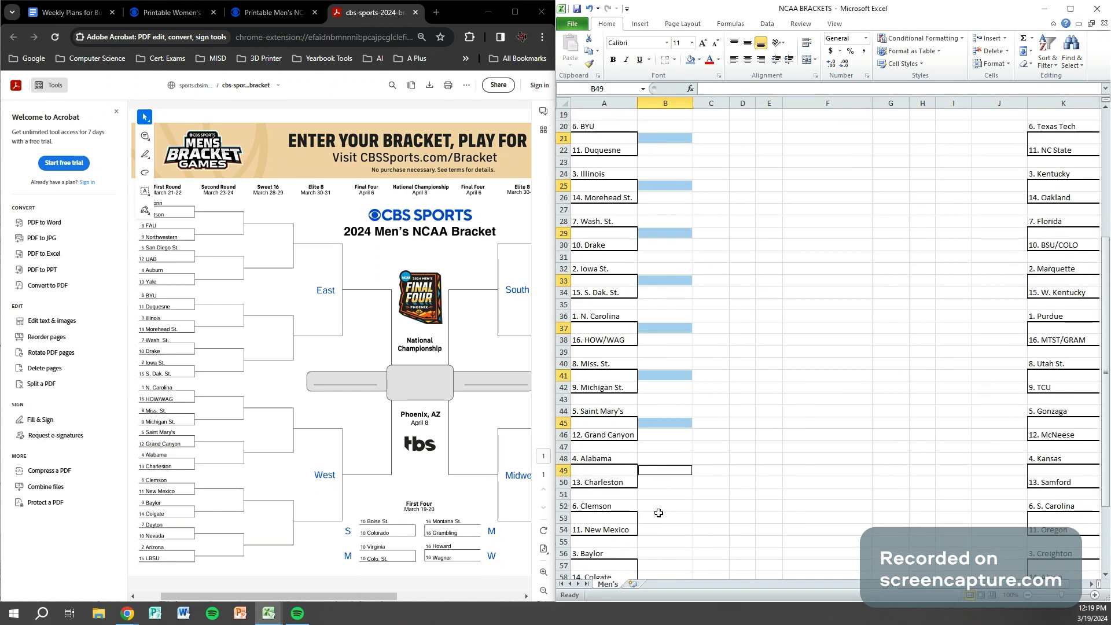
{"action": "left_click", "coordinate": [658, 520], "text": "ctrl"}
{"action": "scroll", "coordinate": [675, 473], "scroll_direction": "down", "scroll_amount": 3}
{"action": "left_click", "coordinate": [664, 463], "text": "ctrl"}
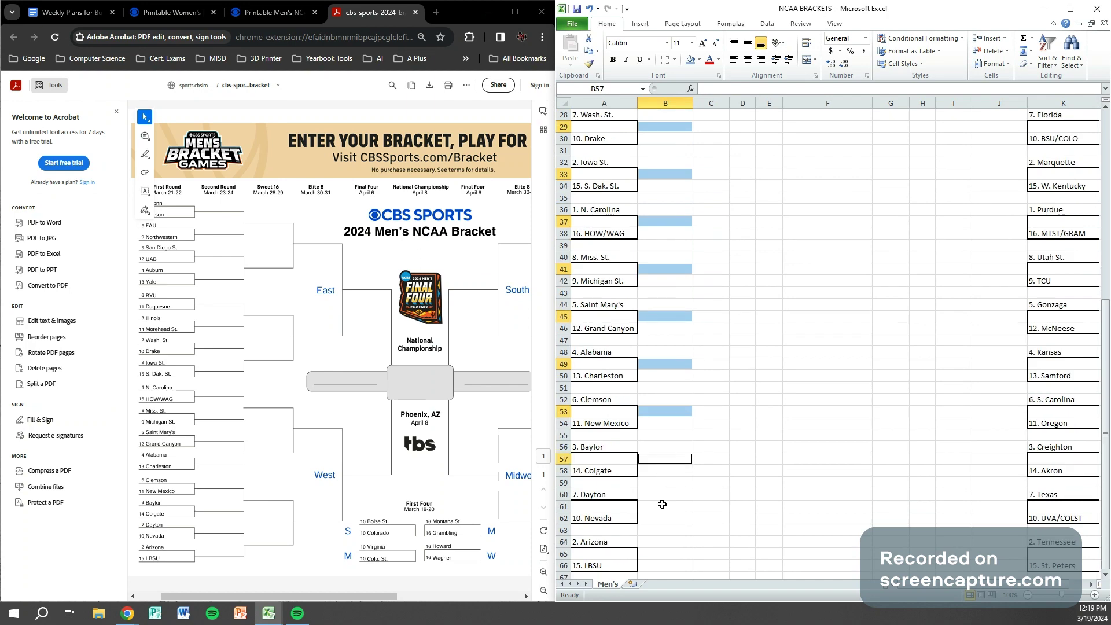
{"action": "left_click", "coordinate": [661, 505], "text": "ctrl"}
{"action": "scroll", "coordinate": [665, 494], "scroll_direction": "down", "scroll_amount": 4}
{"action": "left_click", "coordinate": [662, 411], "text": "ctrl"}
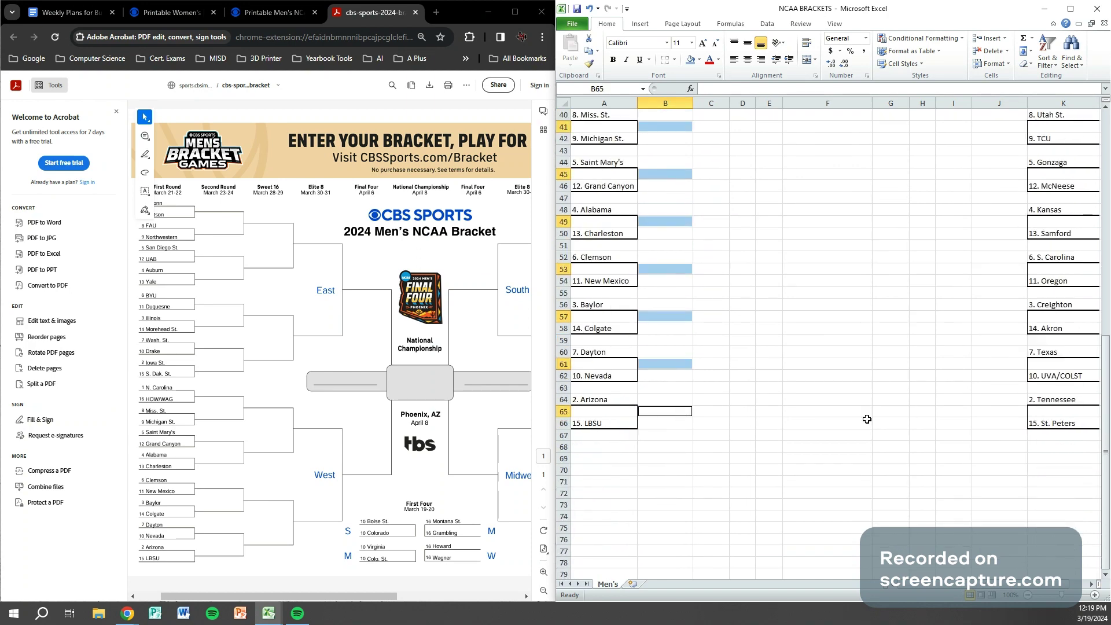
{"action": "left_click", "coordinate": [1013, 409], "text": "ctrl"}
{"action": "left_click", "coordinate": [1013, 364], "text": "ctrl"}
{"action": "left_click", "coordinate": [1006, 318], "text": "ctrl"}
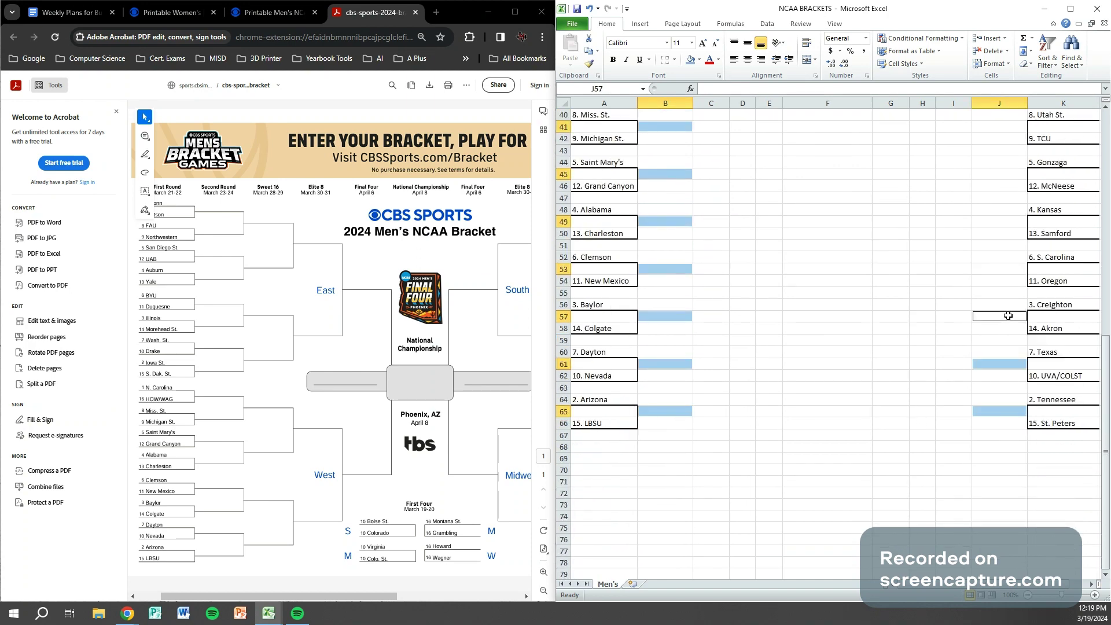
{"action": "left_click", "coordinate": [1007, 270], "text": "ctrl"}
{"action": "scroll", "coordinate": [1013, 301], "scroll_direction": "up", "scroll_amount": 3}
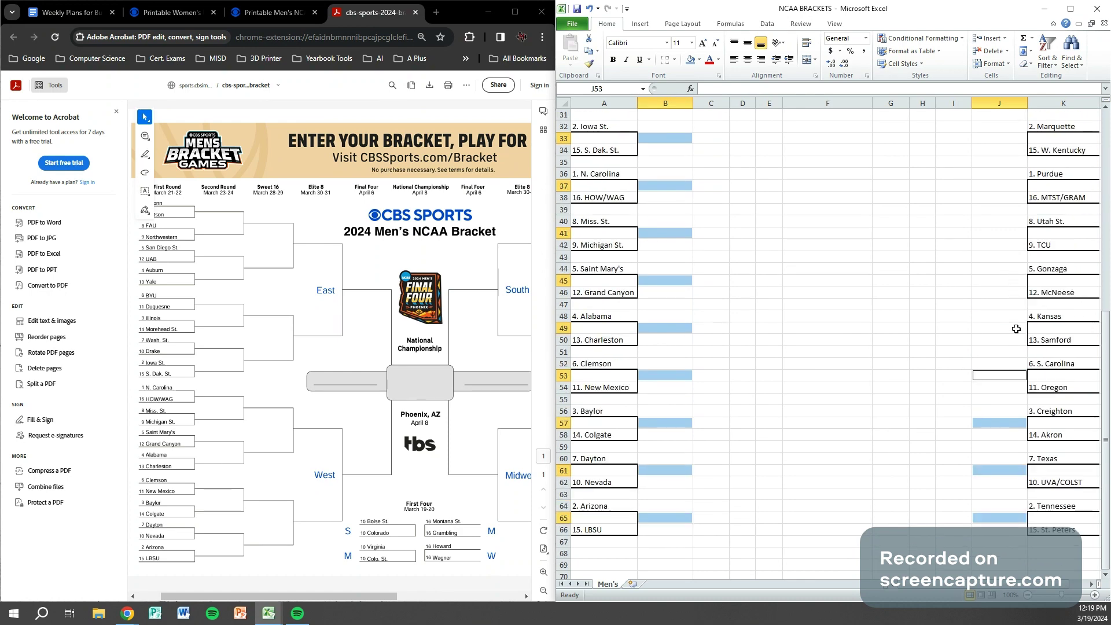
{"action": "left_click", "coordinate": [1009, 328], "text": "ctrl"}
{"action": "left_click", "coordinate": [1008, 279], "text": "ctrl"}
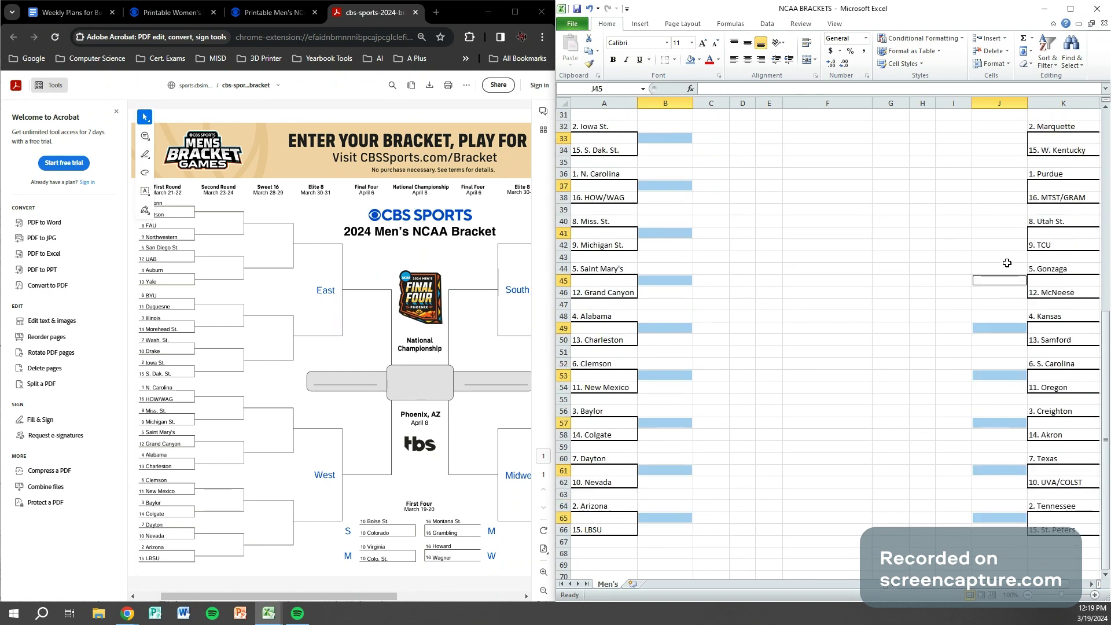
{"action": "left_click", "coordinate": [1006, 231], "text": "ctrl"}
{"action": "left_click", "coordinate": [1004, 186], "text": "ctrl"}
{"action": "left_click", "coordinate": [1009, 138], "text": "ctrl"}
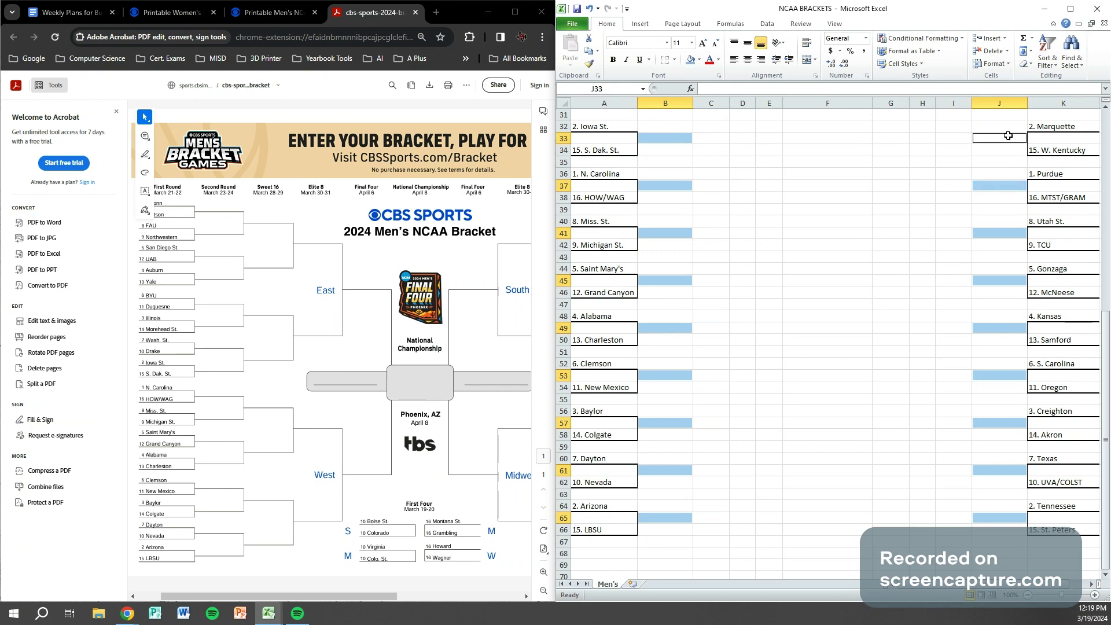
{"action": "scroll", "coordinate": [1012, 170], "scroll_direction": "up", "scroll_amount": 5}
{"action": "left_click", "coordinate": [1008, 268], "text": "ctrl"}
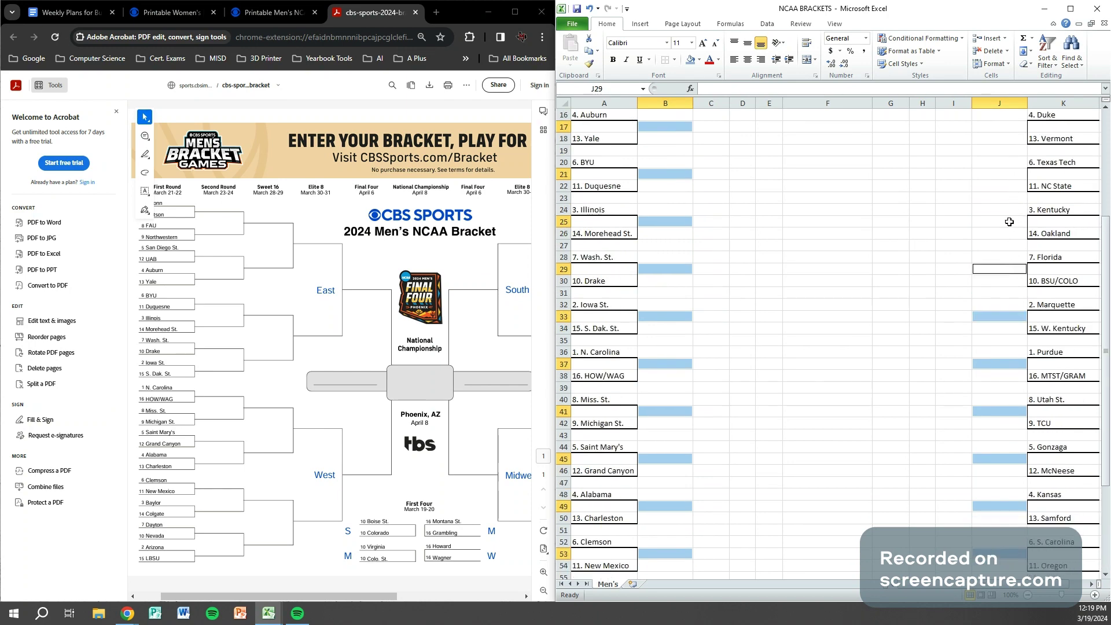
{"action": "left_click", "coordinate": [1009, 221], "text": "ctrl"}
{"action": "left_click", "coordinate": [1008, 175], "text": "ctrl"}
{"action": "scroll", "coordinate": [1012, 175], "scroll_direction": "up", "scroll_amount": 4}
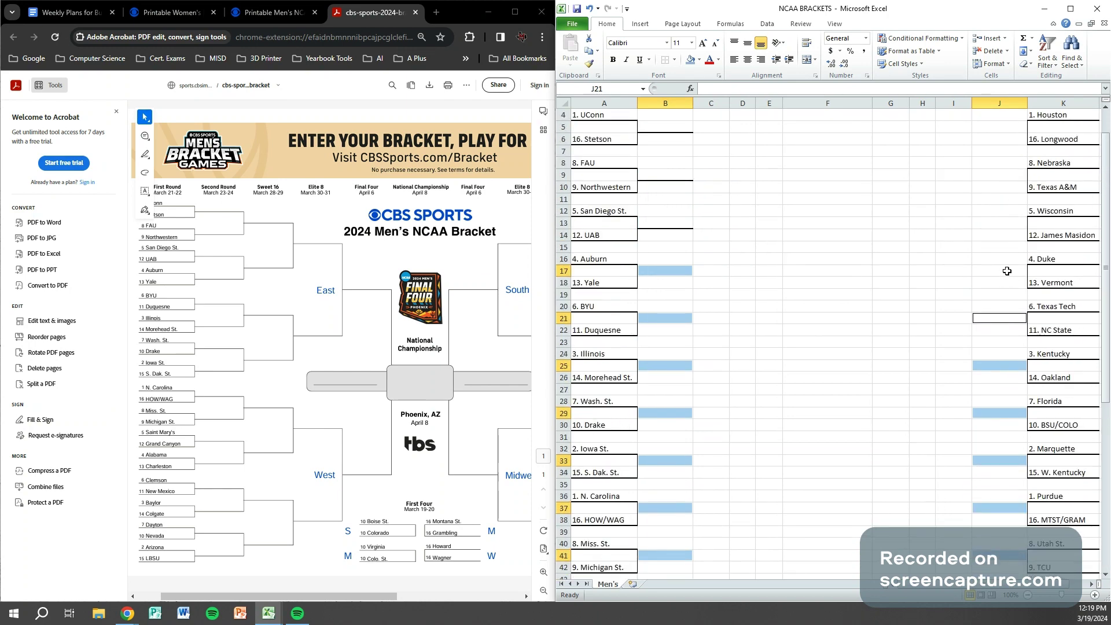
{"action": "left_click", "coordinate": [1006, 270], "text": "ctrl"}
{"action": "left_click", "coordinate": [1007, 223], "text": "ctrl"}
{"action": "left_click", "coordinate": [1003, 174], "text": "ctrl"}
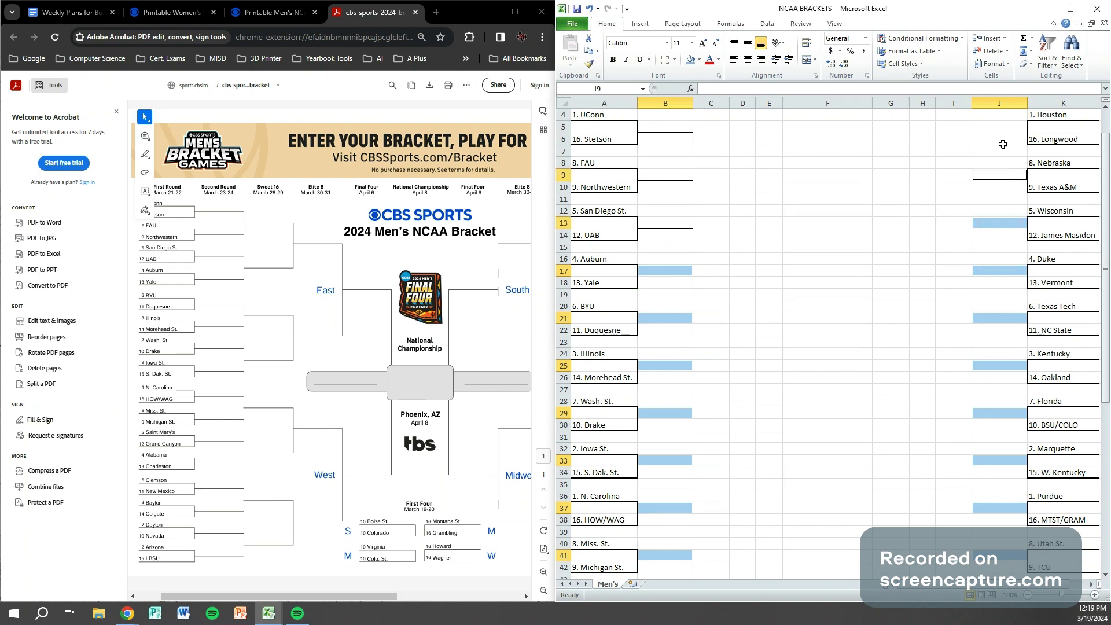
{"action": "left_click", "coordinate": [1002, 128], "text": "ctrl"}
{"action": "left_click", "coordinate": [672, 60]}
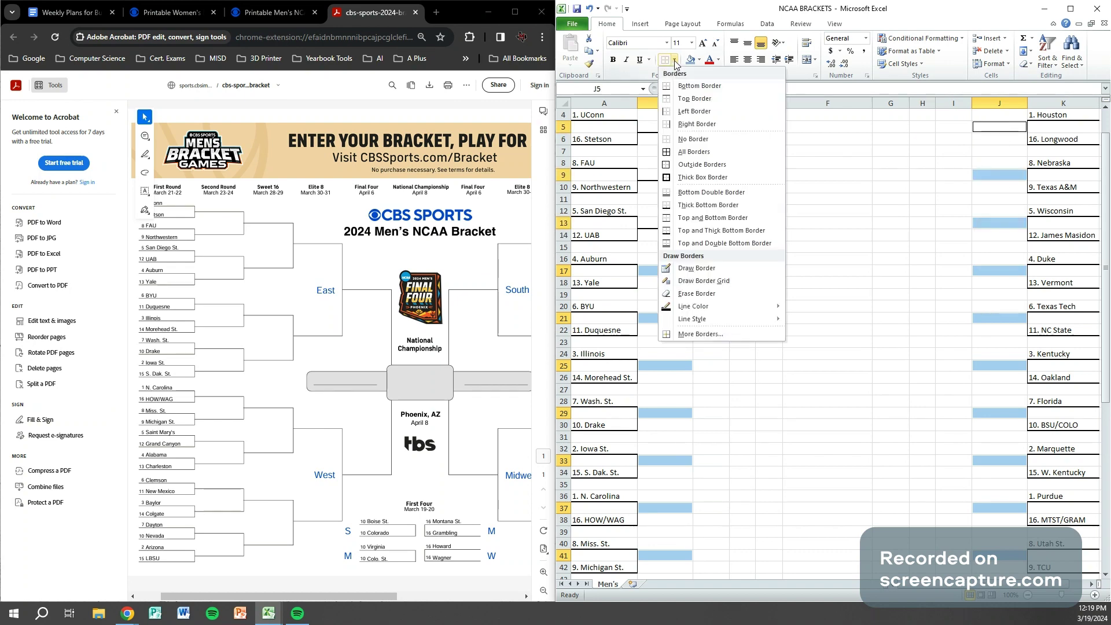
{"action": "left_click", "coordinate": [718, 203]}
{"action": "left_click", "coordinate": [833, 247]}
{"action": "scroll", "coordinate": [903, 249], "scroll_direction": "up", "scroll_amount": 1}
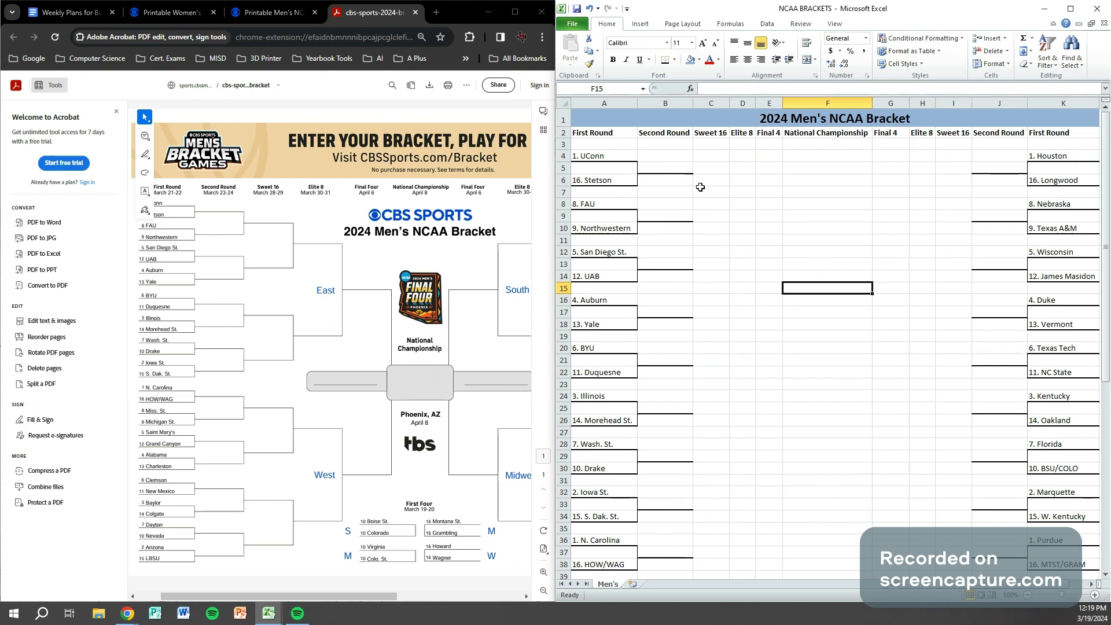
Add a left border to cells C6:C9 and C14:C17 to join the first Second Round lines.
{"action": "left_click_drag", "start_coordinate": [709, 181], "coordinate": [713, 213]}
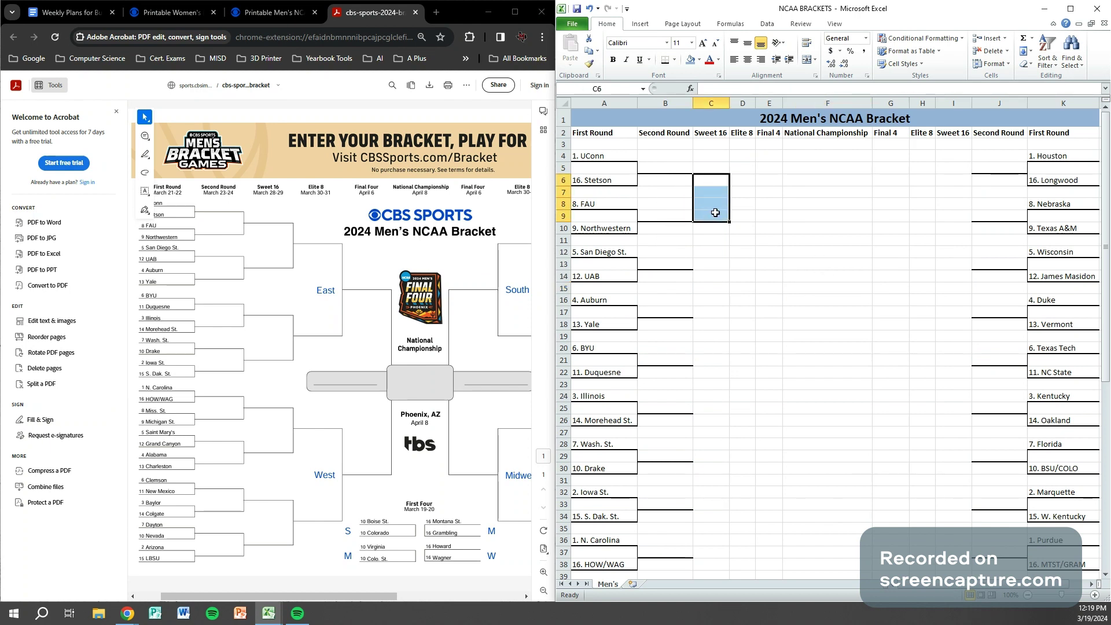
{"action": "left_click", "coordinate": [674, 61]}
{"action": "left_click", "coordinate": [694, 111]}
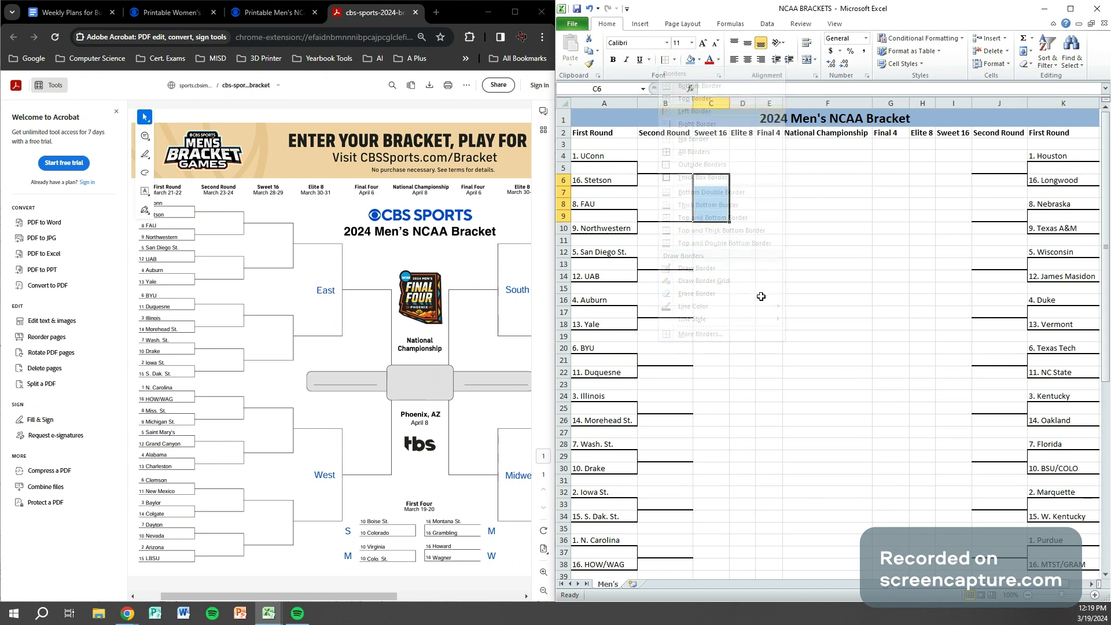
{"action": "left_click_drag", "start_coordinate": [704, 278], "coordinate": [707, 303]}
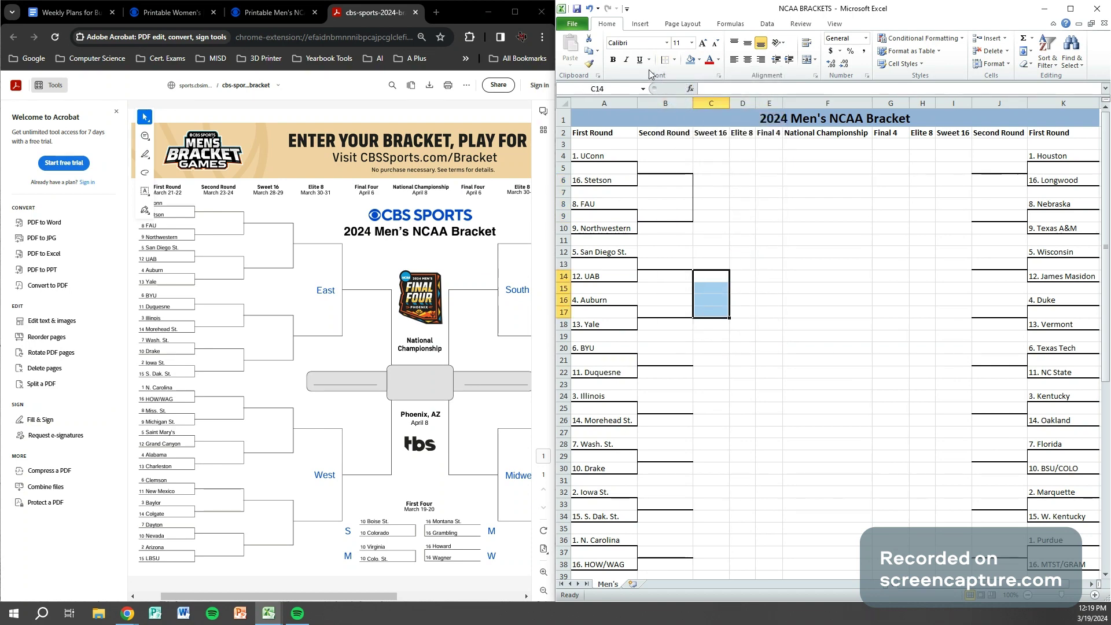
{"action": "left_click", "coordinate": [665, 60]}
{"action": "left_click", "coordinate": [769, 288]}
Add the same left border to cells C22:C25, C30:C33, C38:C41, C46:C49, C54:C57 and C62:C65.
{"action": "left_click_drag", "start_coordinate": [709, 373], "coordinate": [709, 422]}
{"action": "scroll", "coordinate": [712, 409], "scroll_direction": "down", "scroll_amount": 2}
{"action": "scroll", "coordinate": [717, 421], "scroll_direction": "down", "scroll_amount": 3}
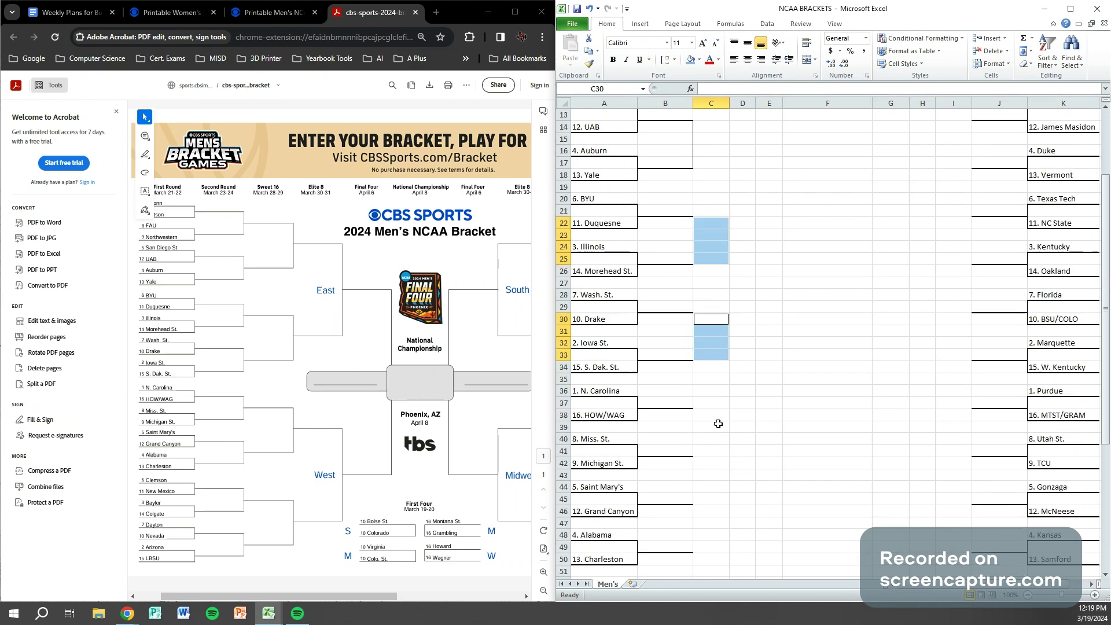
{"action": "left_click_drag", "start_coordinate": [712, 379], "coordinate": [711, 412]}
{"action": "scroll", "coordinate": [711, 412], "scroll_direction": "down", "scroll_amount": 3}
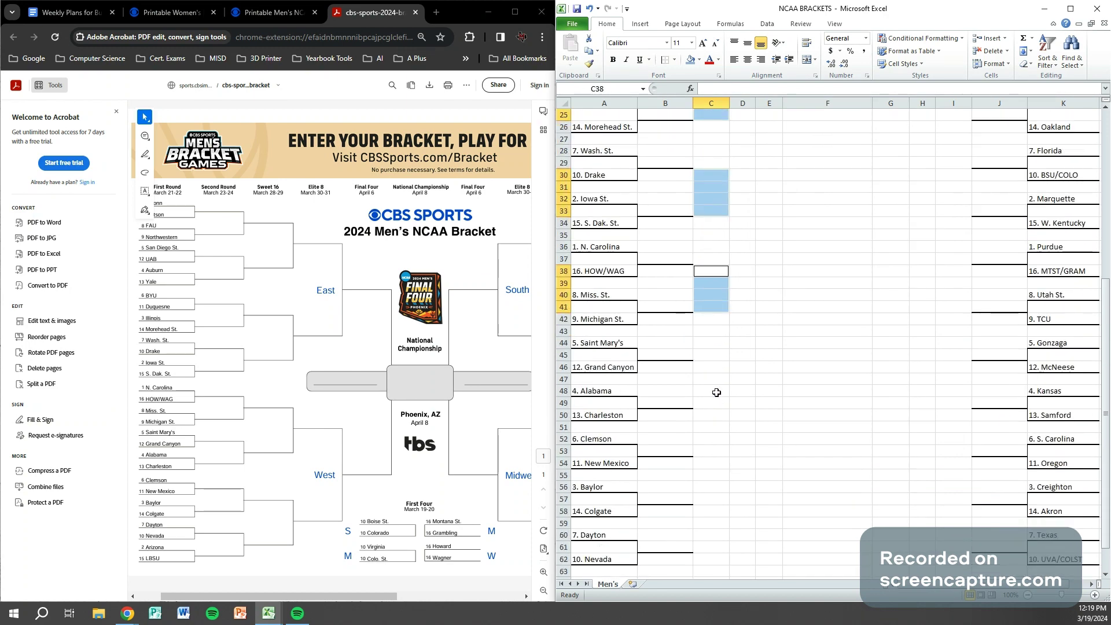
{"action": "left_click_drag", "start_coordinate": [712, 369], "coordinate": [712, 427]}
{"action": "scroll", "coordinate": [711, 400], "scroll_direction": "down", "scroll_amount": 2}
{"action": "left_click_drag", "start_coordinate": [710, 488], "coordinate": [712, 524]}
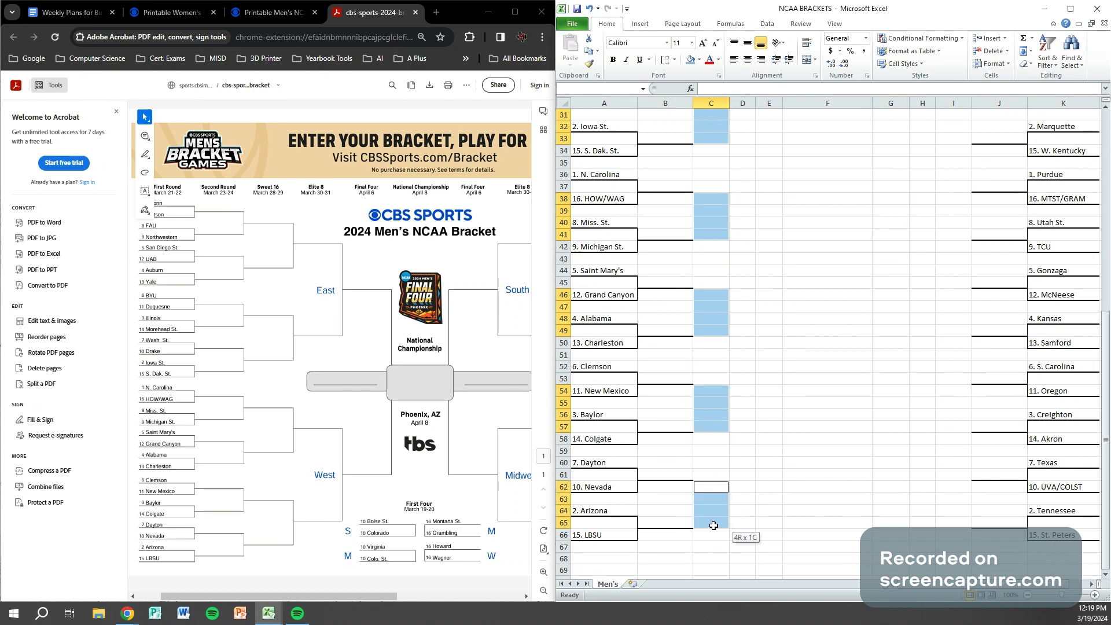
{"action": "left_click", "coordinate": [827, 222]}
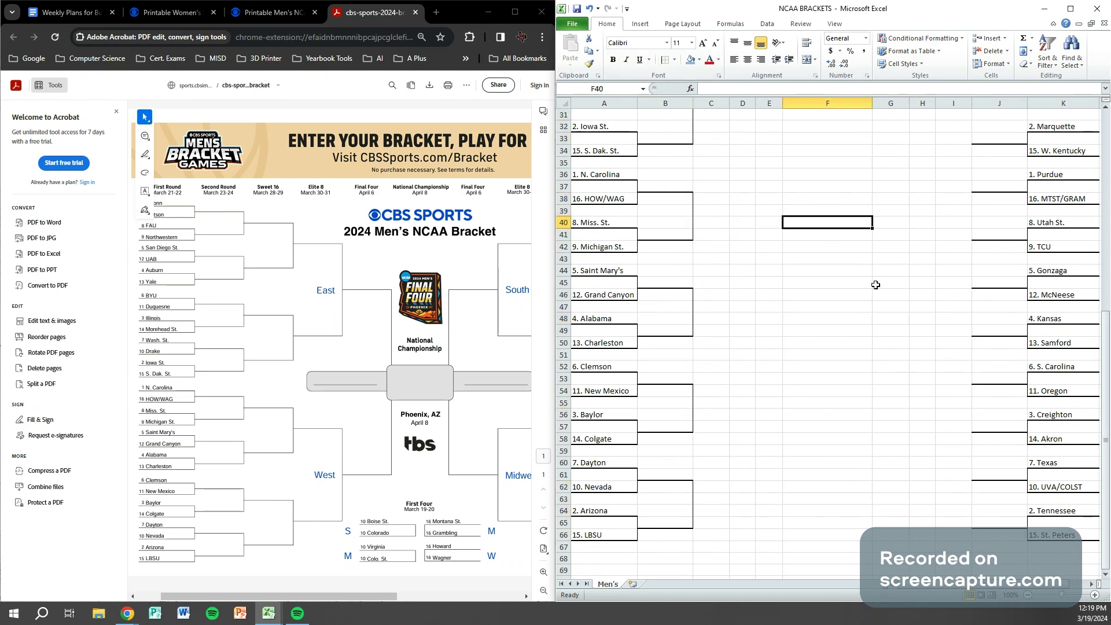
Add a right border to the four-cell blocks in column I starting at every eighth row, from I6:I9 to I62:I65.
{"action": "scroll", "coordinate": [873, 283], "scroll_direction": "up", "scroll_amount": 10}
{"action": "left_click_drag", "start_coordinate": [959, 179], "coordinate": [961, 216]}
{"action": "left_click_drag", "start_coordinate": [958, 276], "coordinate": [957, 312]}
{"action": "left_click_drag", "start_coordinate": [958, 372], "coordinate": [957, 450]}
{"action": "scroll", "coordinate": [960, 412], "scroll_direction": "down", "scroll_amount": 2}
{"action": "scroll", "coordinate": [958, 405], "scroll_direction": "down", "scroll_amount": 2}
{"action": "scroll", "coordinate": [955, 416], "scroll_direction": "down", "scroll_amount": 3}
{"action": "left_click_drag", "start_coordinate": [953, 406], "coordinate": [959, 461]}
{"action": "scroll", "coordinate": [957, 439], "scroll_direction": "down", "scroll_amount": 2}
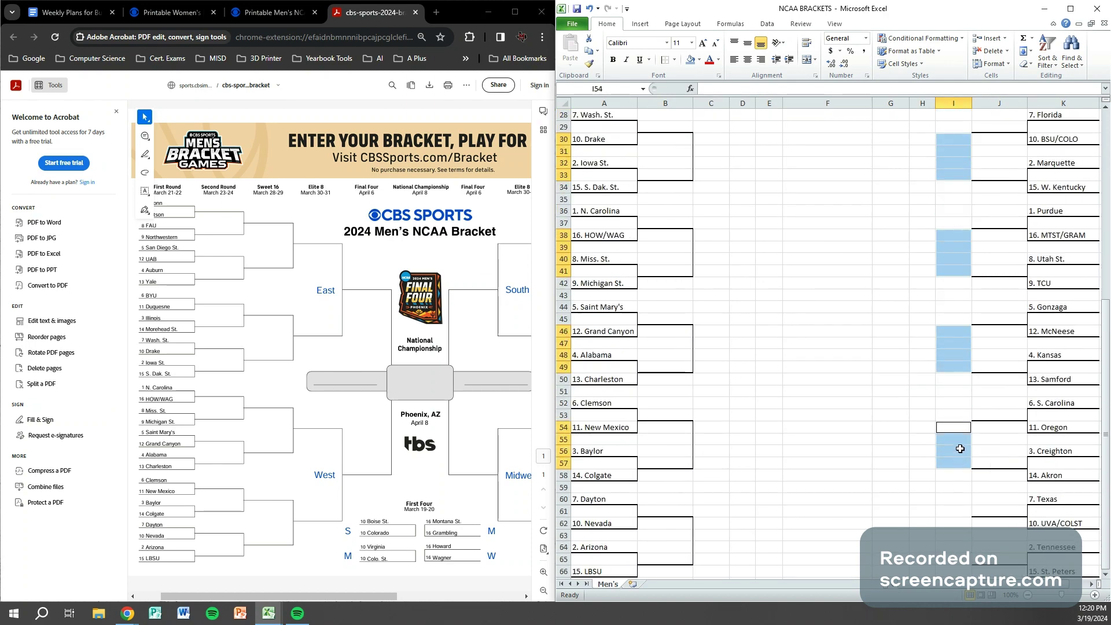
{"action": "scroll", "coordinate": [960, 451], "scroll_direction": "down", "scroll_amount": 3}
{"action": "left_click_drag", "start_coordinate": [960, 415], "coordinate": [959, 453]}
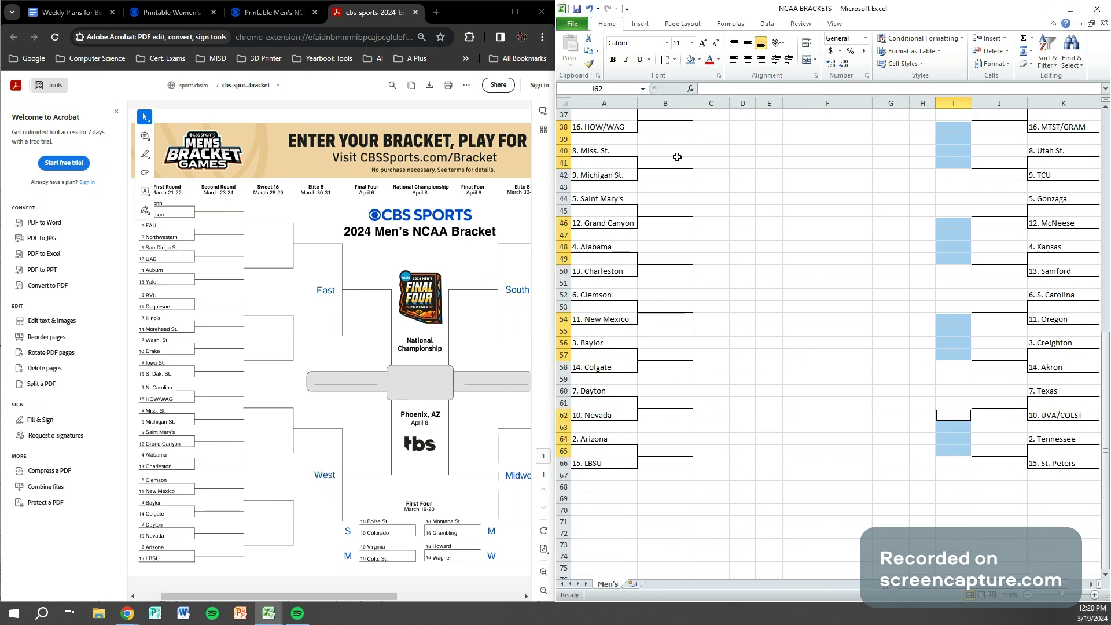
{"action": "left_click", "coordinate": [675, 61]}
{"action": "left_click", "coordinate": [688, 123]}
{"action": "left_click_drag", "start_coordinate": [774, 209], "coordinate": [792, 214]}
Add a thick bottom border to cell C7 as the first Sweet 16 line.
{"action": "scroll", "coordinate": [844, 278], "scroll_direction": "up", "scroll_amount": 7}
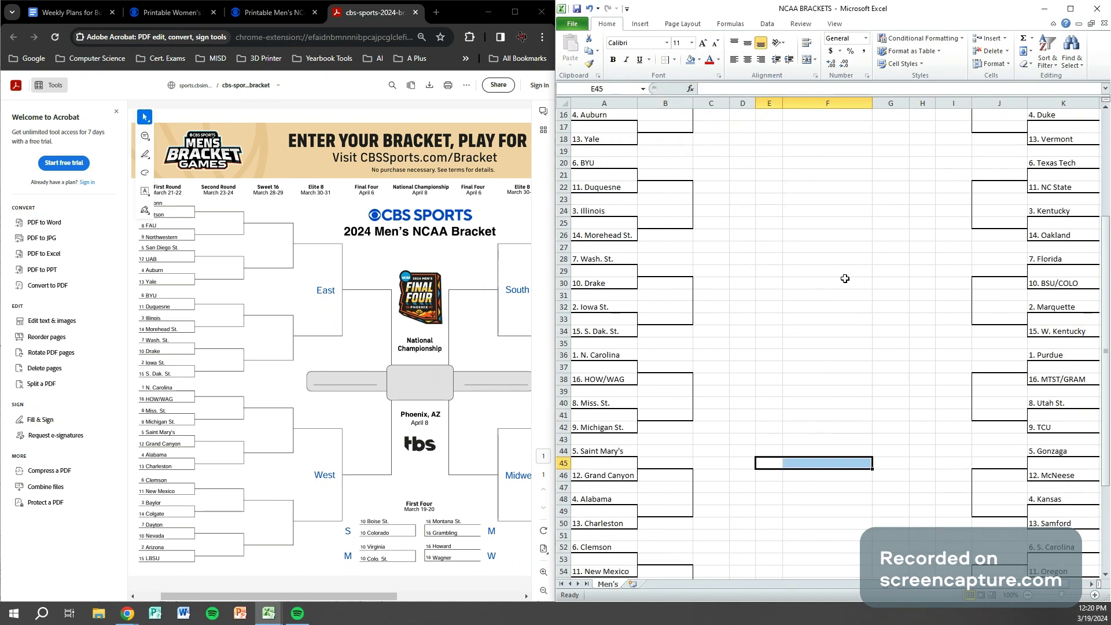
{"action": "scroll", "coordinate": [845, 278], "scroll_direction": "up", "scroll_amount": 5}
{"action": "left_click", "coordinate": [715, 194]}
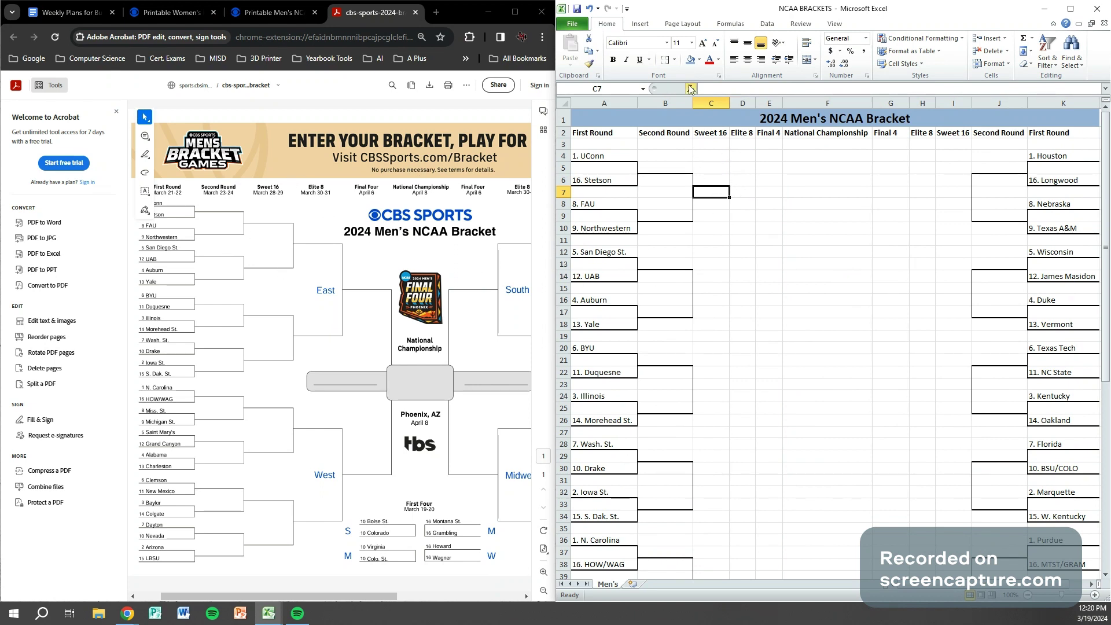
{"action": "left_click", "coordinate": [674, 60]}
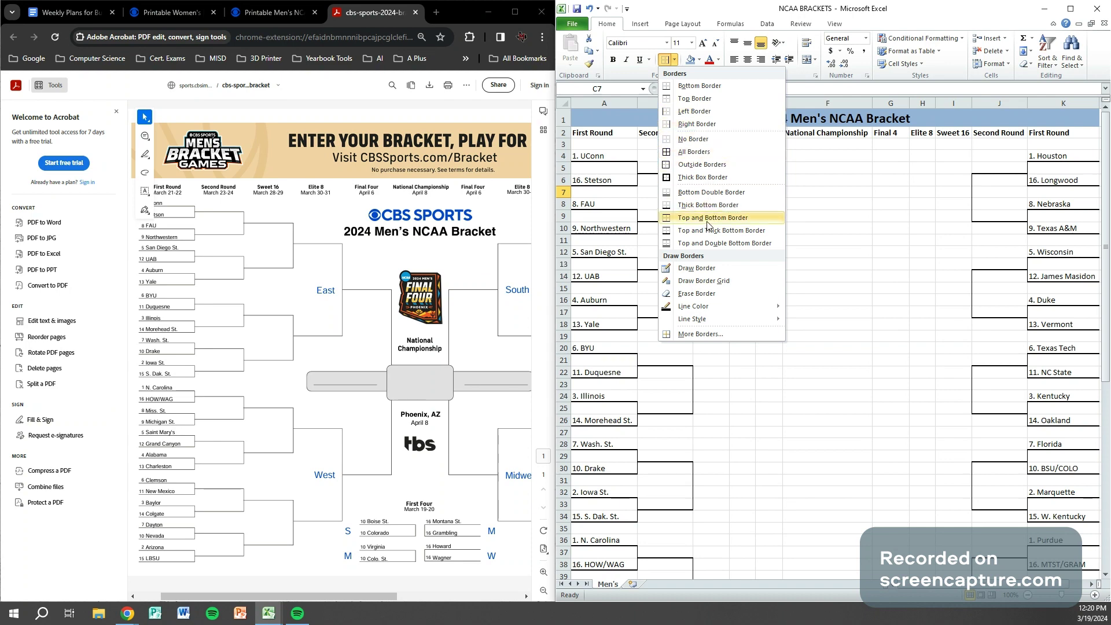
{"action": "left_click", "coordinate": [760, 231]}
Add the thick bottom border to every eighth cell from C15 to C63 and to I7, I15, I23, I31, I39, I47, I56 and I63.
{"action": "left_click", "coordinate": [717, 289]}
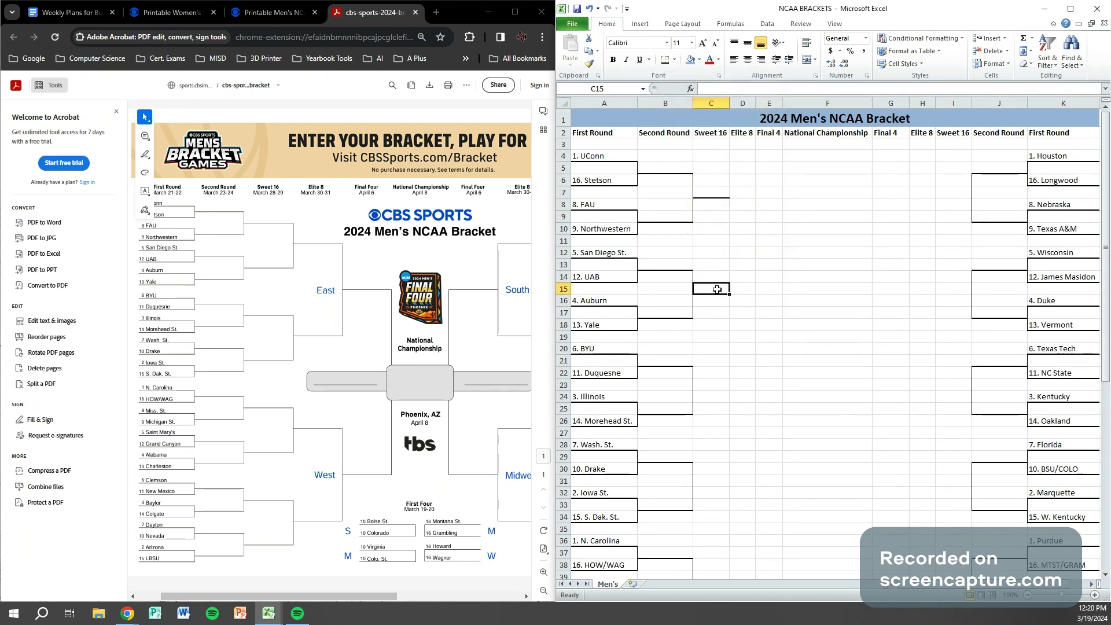
{"action": "left_click", "coordinate": [712, 386]}
{"action": "scroll", "coordinate": [713, 411], "scroll_direction": "down", "scroll_amount": 3}
{"action": "scroll", "coordinate": [714, 411], "scroll_direction": "down", "scroll_amount": 1, "text": "ctrl"}
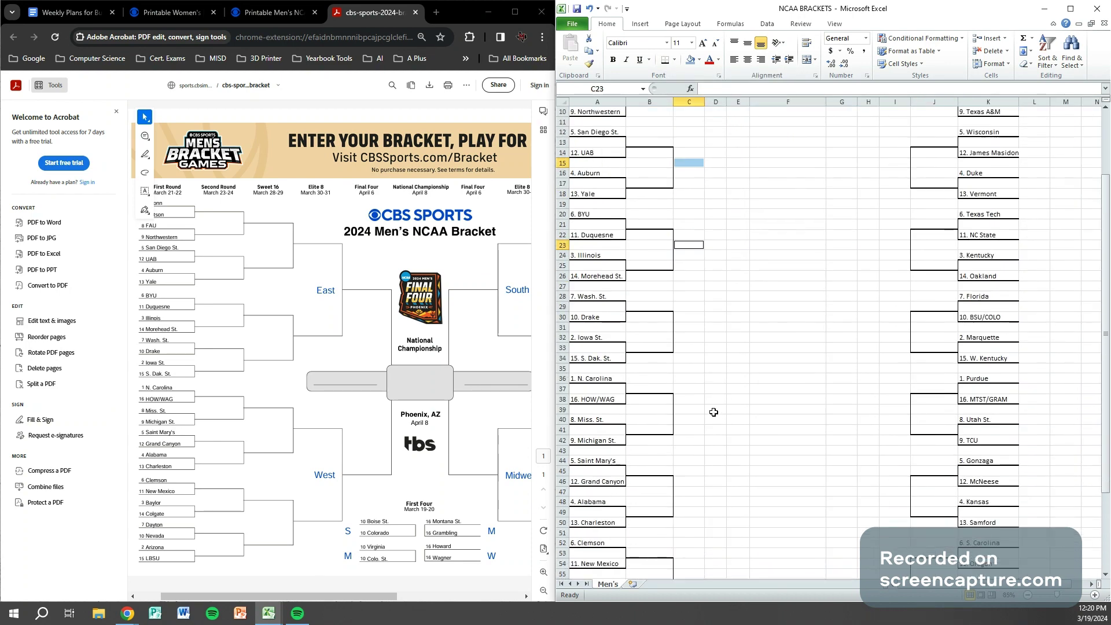
{"action": "left_click", "coordinate": [688, 328], "text": "ctrl"}
{"action": "left_click", "coordinate": [696, 409], "text": "ctrl"}
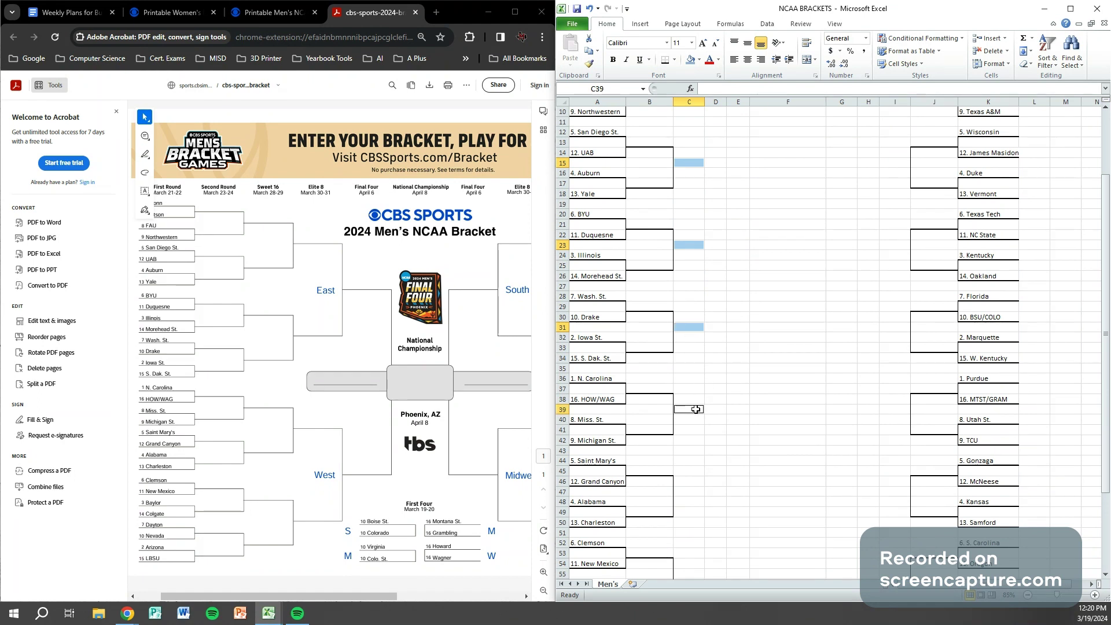
{"action": "left_click", "coordinate": [684, 494], "text": "ctrl"}
{"action": "scroll", "coordinate": [686, 480], "scroll_direction": "down", "scroll_amount": 4}
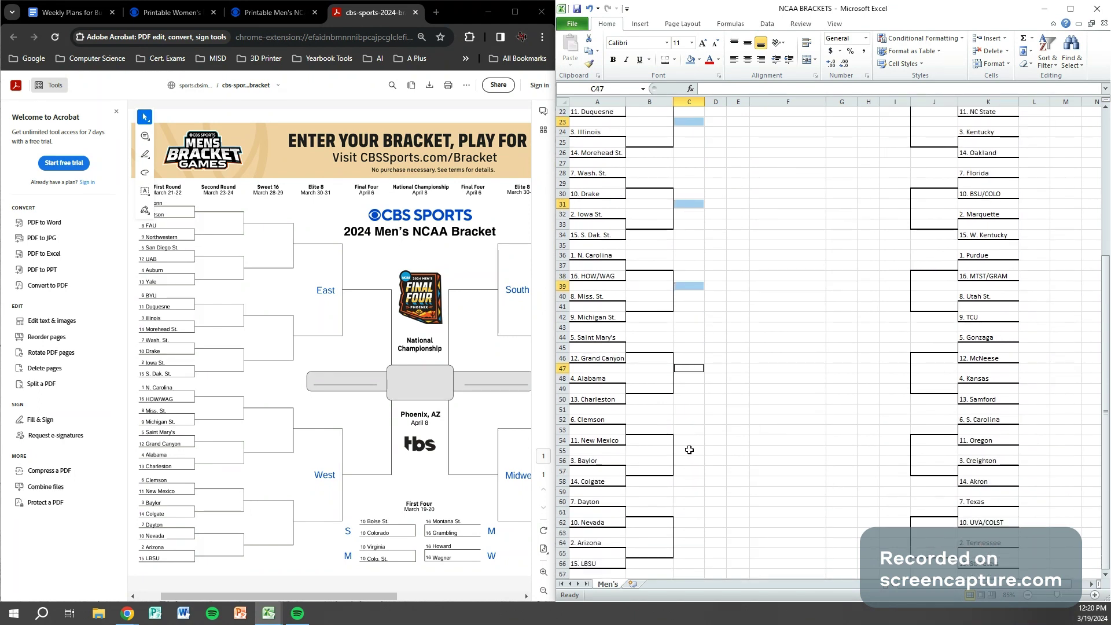
{"action": "left_click", "coordinate": [689, 450], "text": "ctrl"}
{"action": "scroll", "coordinate": [689, 467], "scroll_direction": "down", "scroll_amount": 2}
{"action": "left_click", "coordinate": [688, 473], "text": "ctrl"}
{"action": "left_click", "coordinate": [898, 472], "text": "ctrl"}
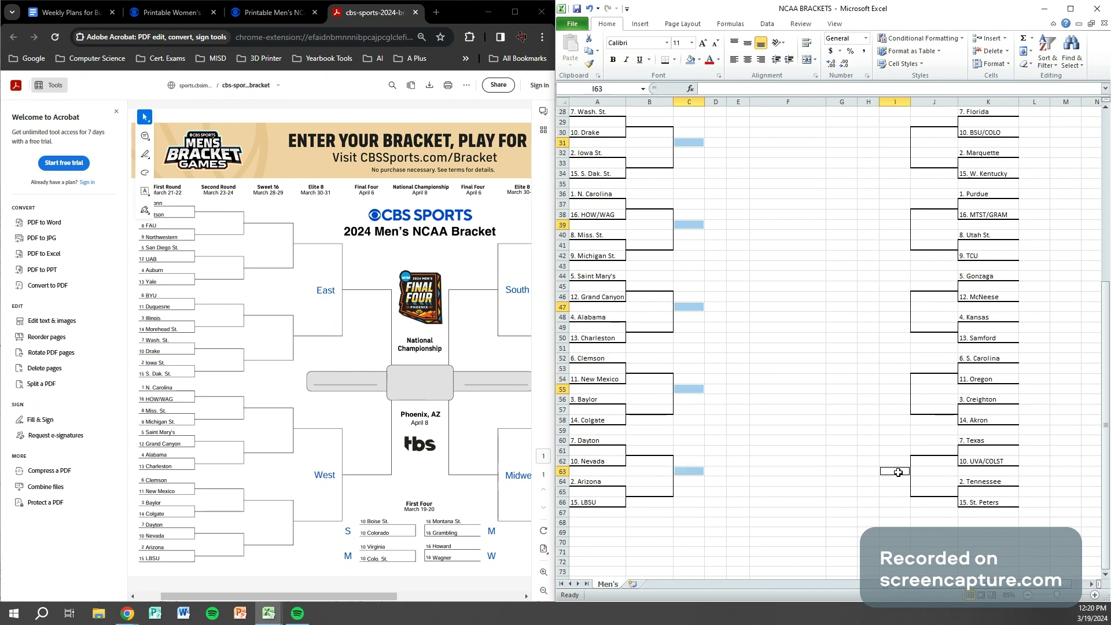
{"action": "left_click", "coordinate": [898, 398], "text": "ctrl"}
{"action": "left_click", "coordinate": [897, 307], "text": "ctrl"}
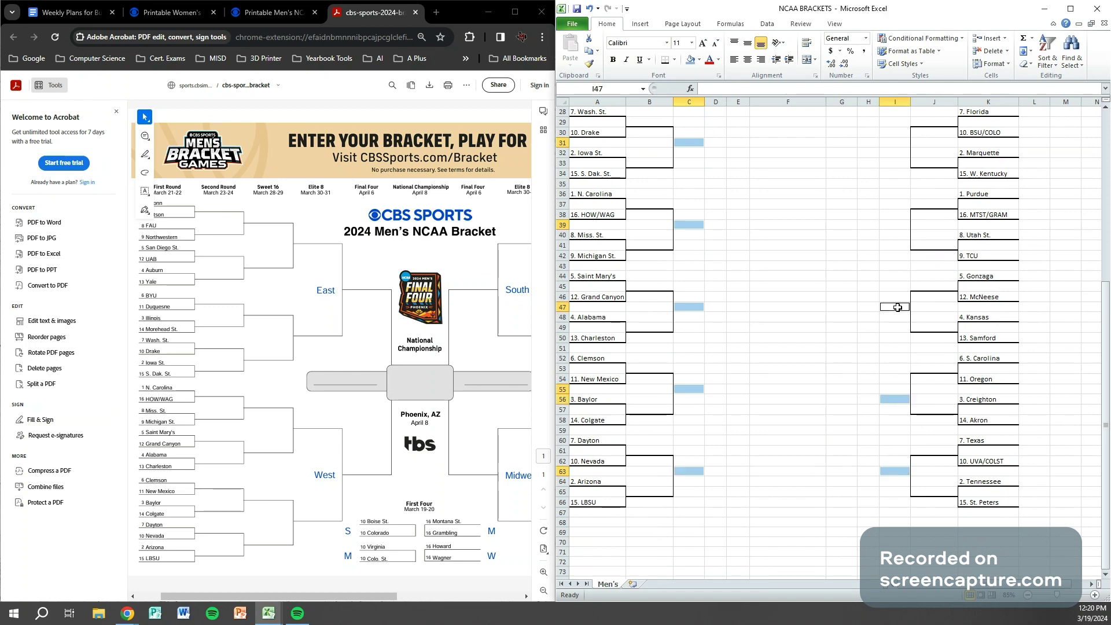
{"action": "left_click", "coordinate": [899, 225], "text": "ctrl"}
{"action": "scroll", "coordinate": [896, 243], "scroll_direction": "up", "scroll_amount": 4}
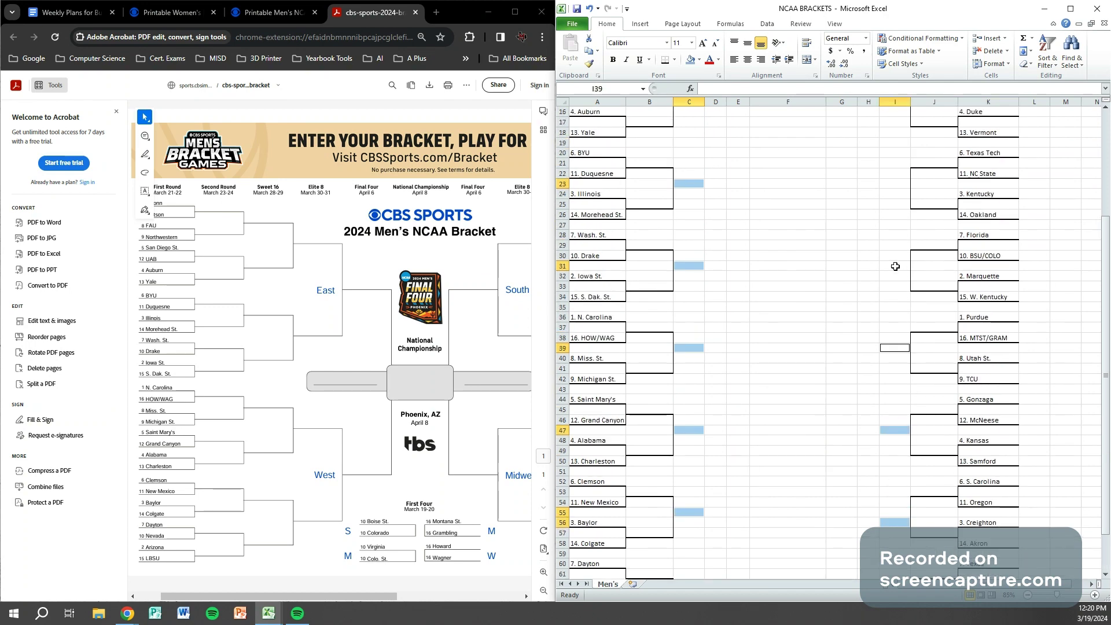
{"action": "left_click", "coordinate": [894, 265], "text": "ctrl"}
{"action": "scroll", "coordinate": [896, 263], "scroll_direction": "up", "scroll_amount": 4}
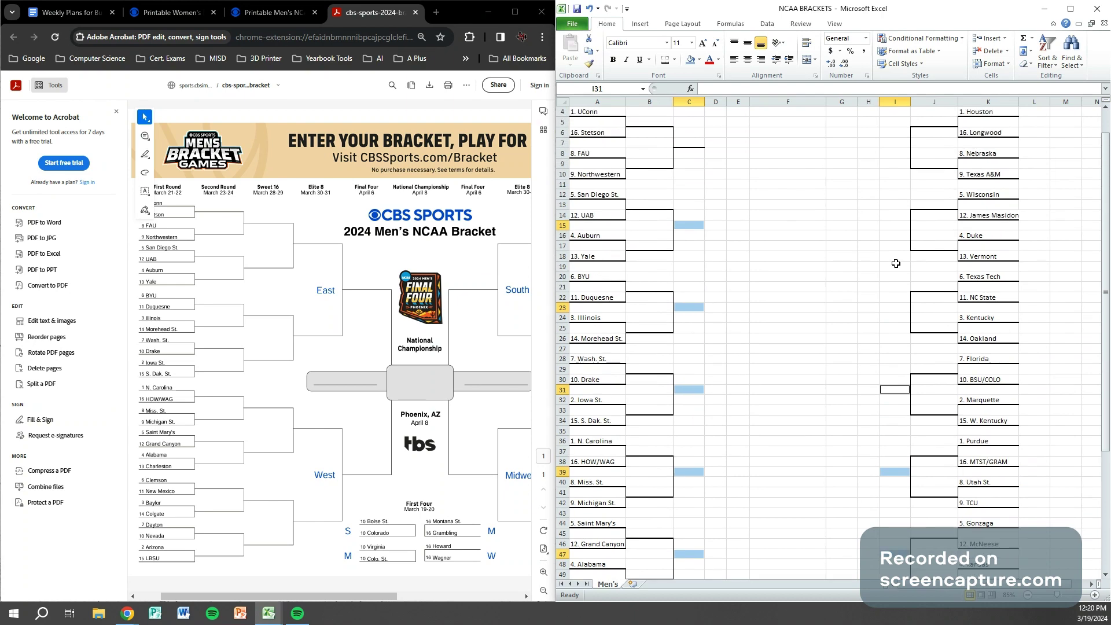
{"action": "left_click", "coordinate": [898, 308], "text": "ctrl"}
{"action": "left_click", "coordinate": [897, 225], "text": "ctrl"}
{"action": "scroll", "coordinate": [898, 208], "scroll_direction": "up", "scroll_amount": 1}
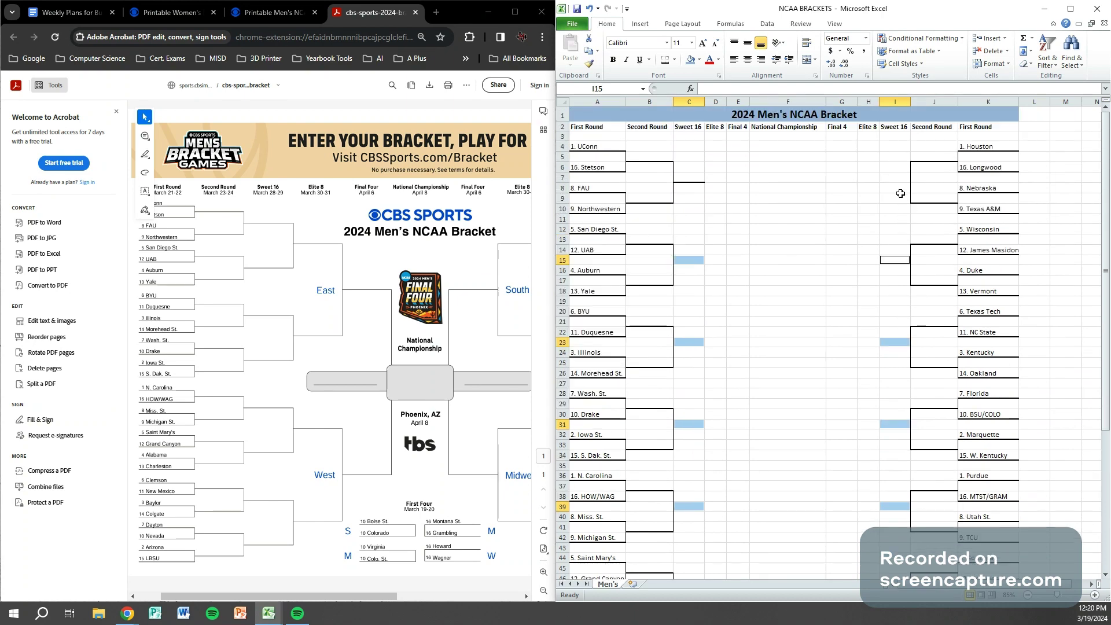
{"action": "left_click", "coordinate": [899, 177], "text": "ctrl"}
{"action": "left_click", "coordinate": [665, 59]}
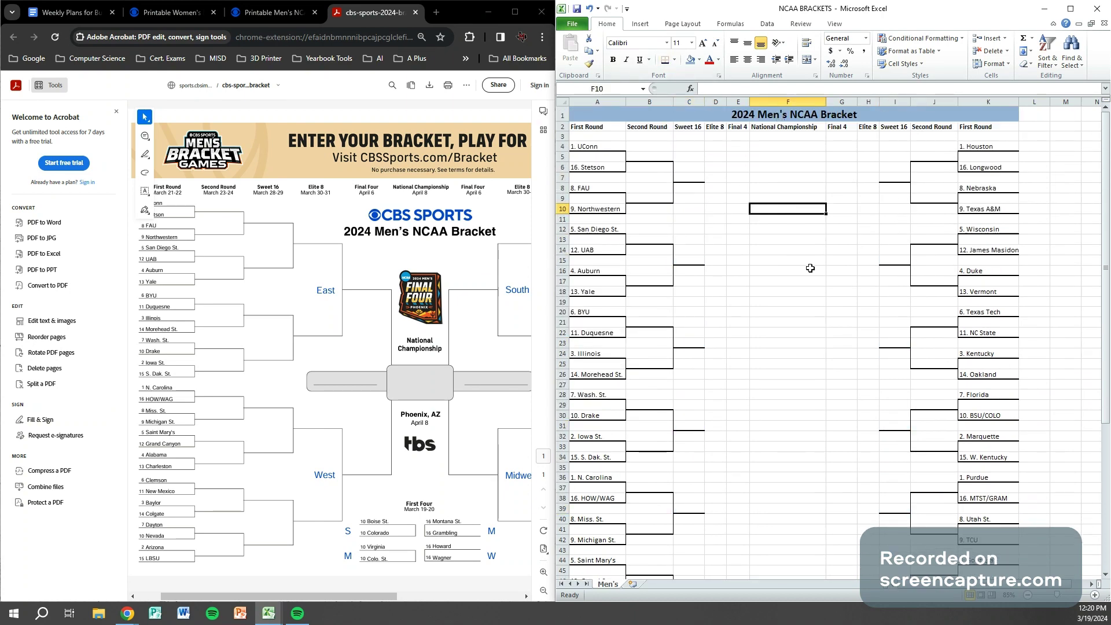
{"action": "left_click", "coordinate": [783, 210]}
Add a left border to D8:D15, D24:D31, D40:D47 and D56:D63 to join the Sweet 16 lines.
{"action": "left_click_drag", "start_coordinate": [714, 189], "coordinate": [726, 258]}
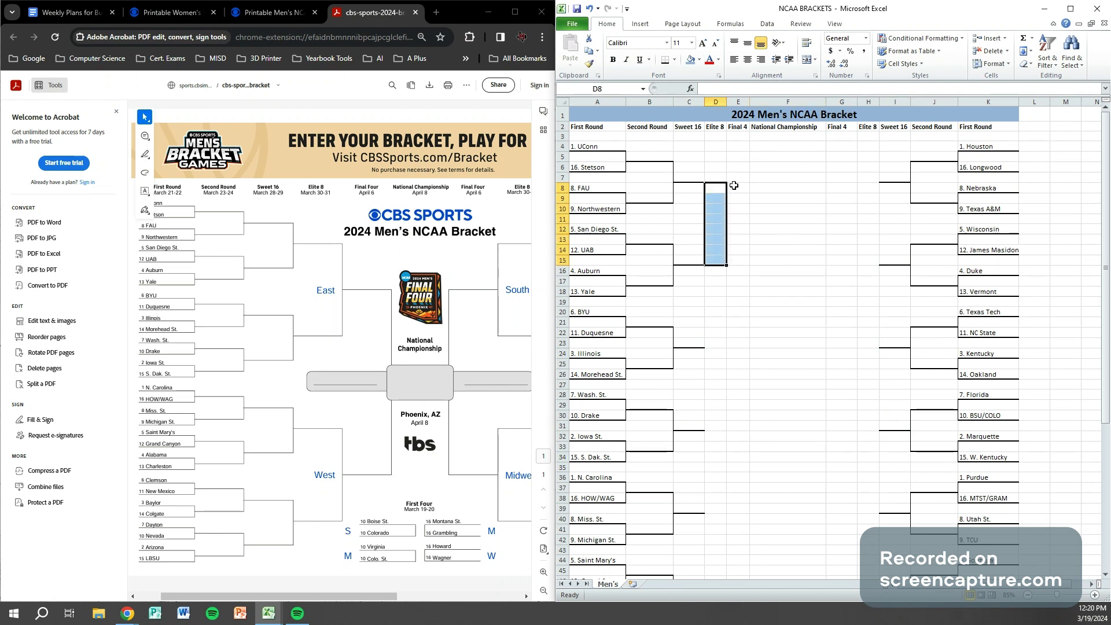
{"action": "left_click", "coordinate": [674, 60]}
{"action": "left_click", "coordinate": [686, 112]}
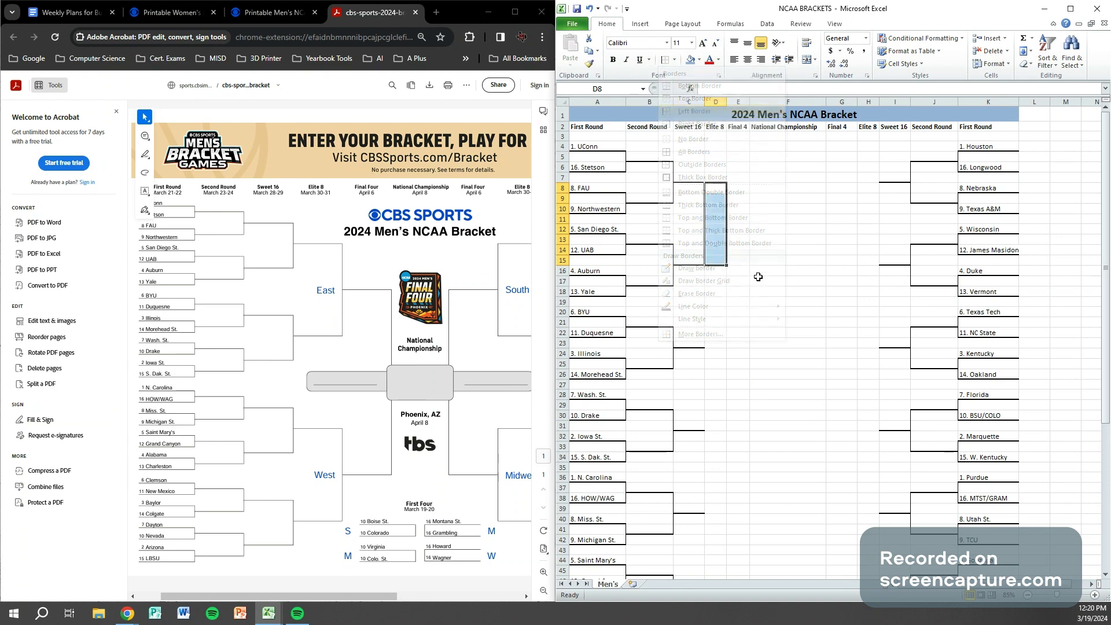
{"action": "left_click_drag", "start_coordinate": [716, 354], "coordinate": [717, 503]}
{"action": "scroll", "coordinate": [721, 416], "scroll_direction": "down", "scroll_amount": 1}
{"action": "scroll", "coordinate": [721, 416], "scroll_direction": "down", "scroll_amount": 3}
{"action": "scroll", "coordinate": [730, 453], "scroll_direction": "down", "scroll_amount": 4}
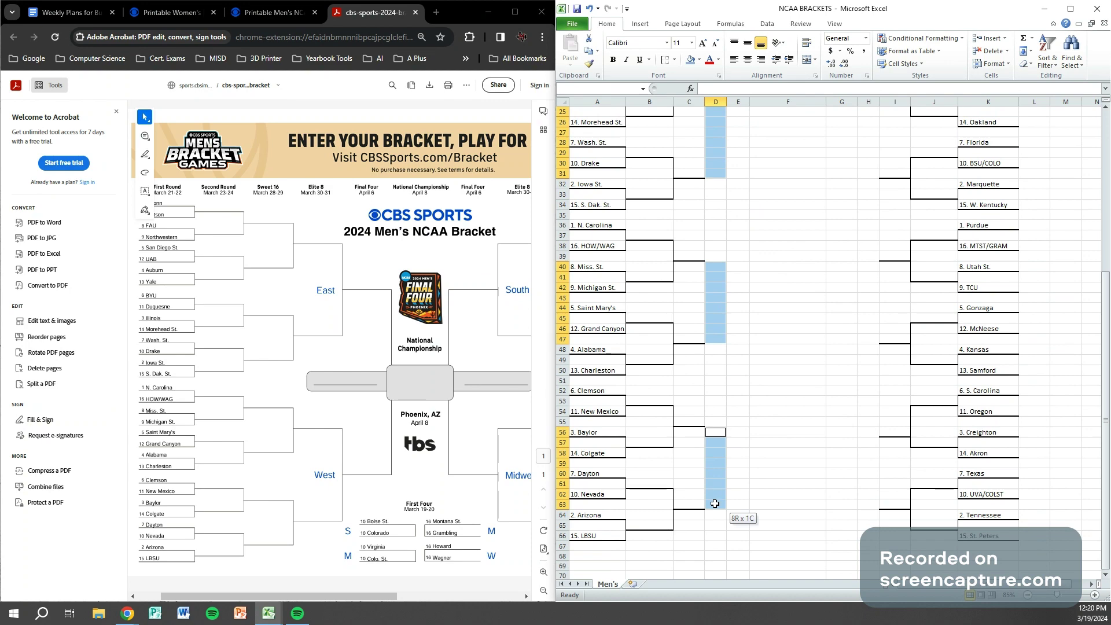
{"action": "left_click", "coordinate": [664, 59]}
{"action": "left_click", "coordinate": [842, 214]}
Add a right border to H8:H15, H24:H31, H40:H47 and H57:H63 to join the opposite Sweet 16 lines.
{"action": "scroll", "coordinate": [875, 203], "scroll_direction": "up", "scroll_amount": 8}
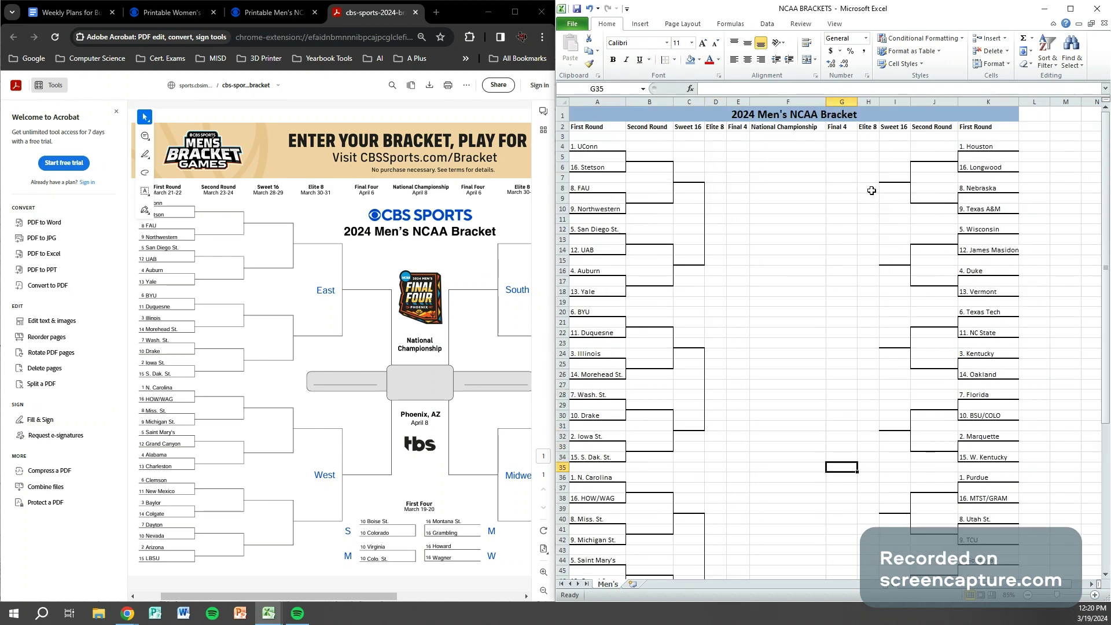
{"action": "left_click_drag", "start_coordinate": [872, 190], "coordinate": [875, 260]}
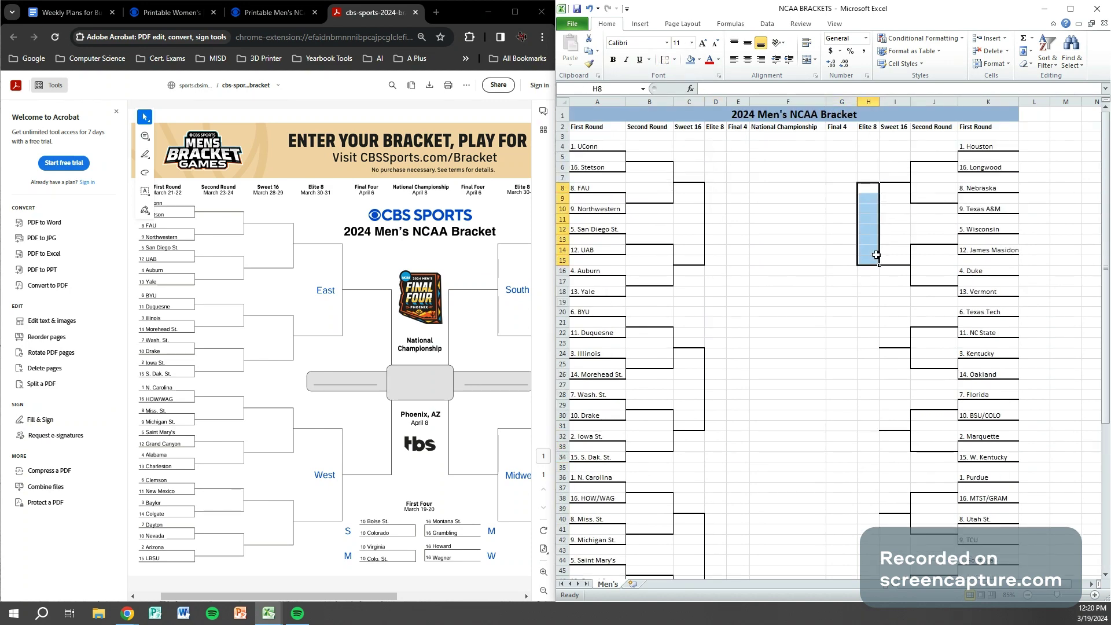
{"action": "left_click", "coordinate": [674, 61]}
{"action": "left_click", "coordinate": [707, 125]}
{"action": "left_click_drag", "start_coordinate": [873, 355], "coordinate": [872, 427]}
{"action": "scroll", "coordinate": [870, 416], "scroll_direction": "down", "scroll_amount": 4}
{"action": "left_click_drag", "start_coordinate": [869, 389], "coordinate": [869, 505]}
{"action": "scroll", "coordinate": [872, 442], "scroll_direction": "down", "scroll_amount": 4}
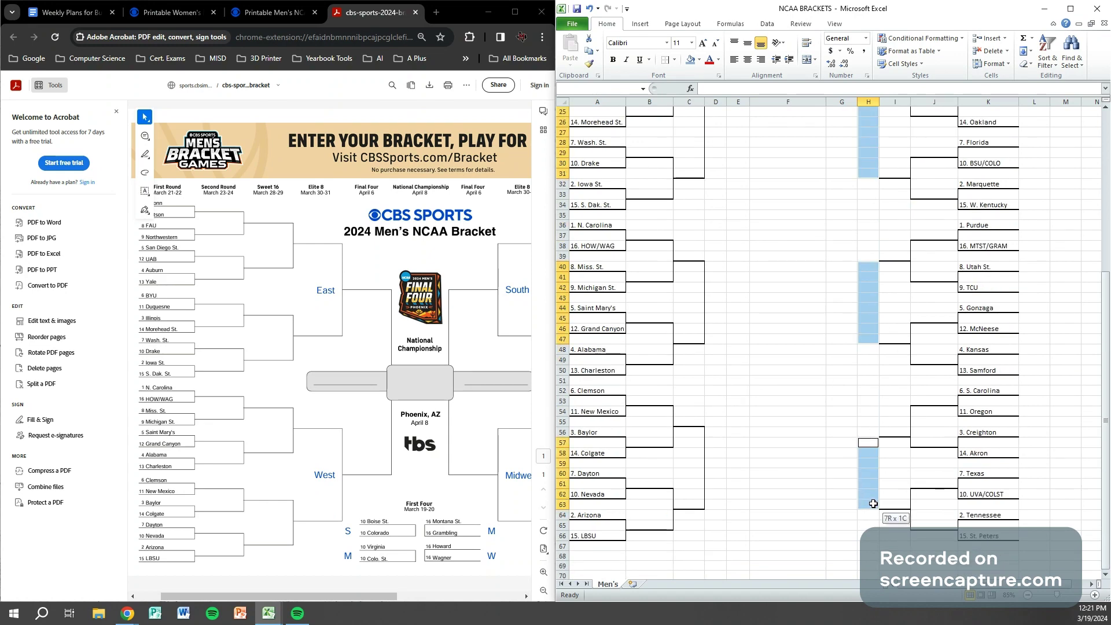
{"action": "left_click", "coordinate": [665, 60]}
{"action": "left_click", "coordinate": [760, 269]}
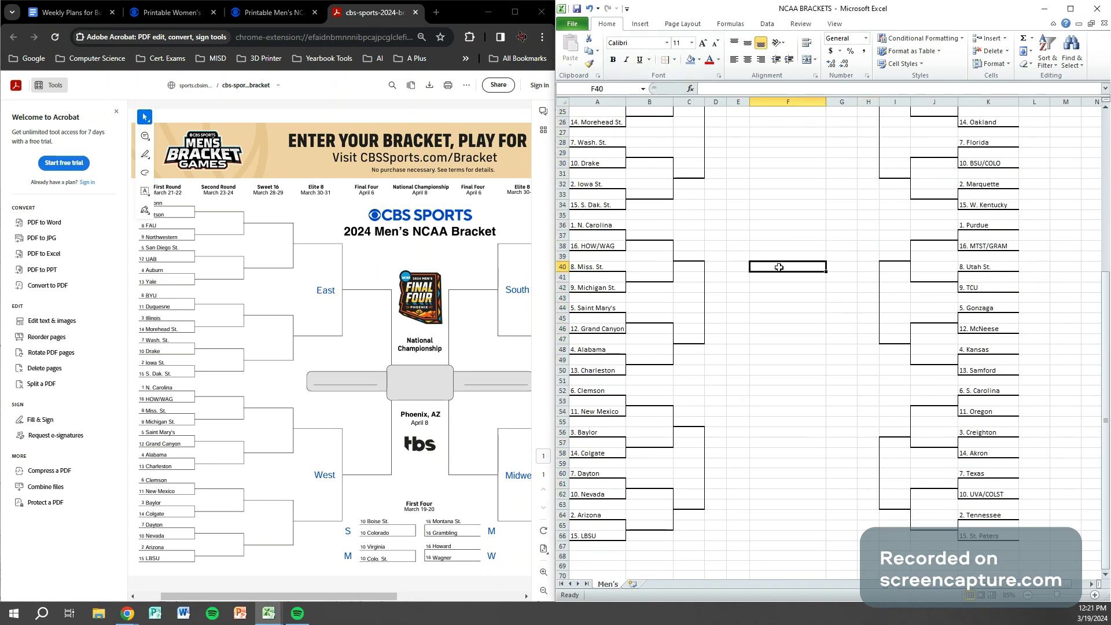
Add a thick bottom border to cell D11 as the first Elite 8 line.
{"action": "scroll", "coordinate": [762, 243], "scroll_direction": "up", "scroll_amount": 8}
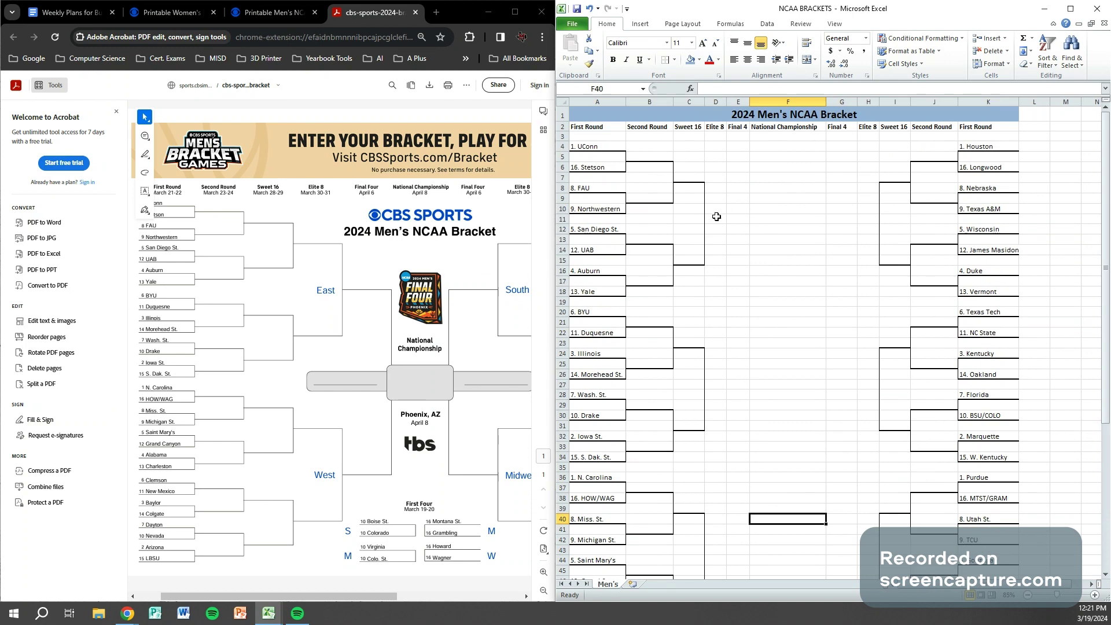
{"action": "left_click", "coordinate": [717, 218]}
{"action": "left_click", "coordinate": [675, 60]}
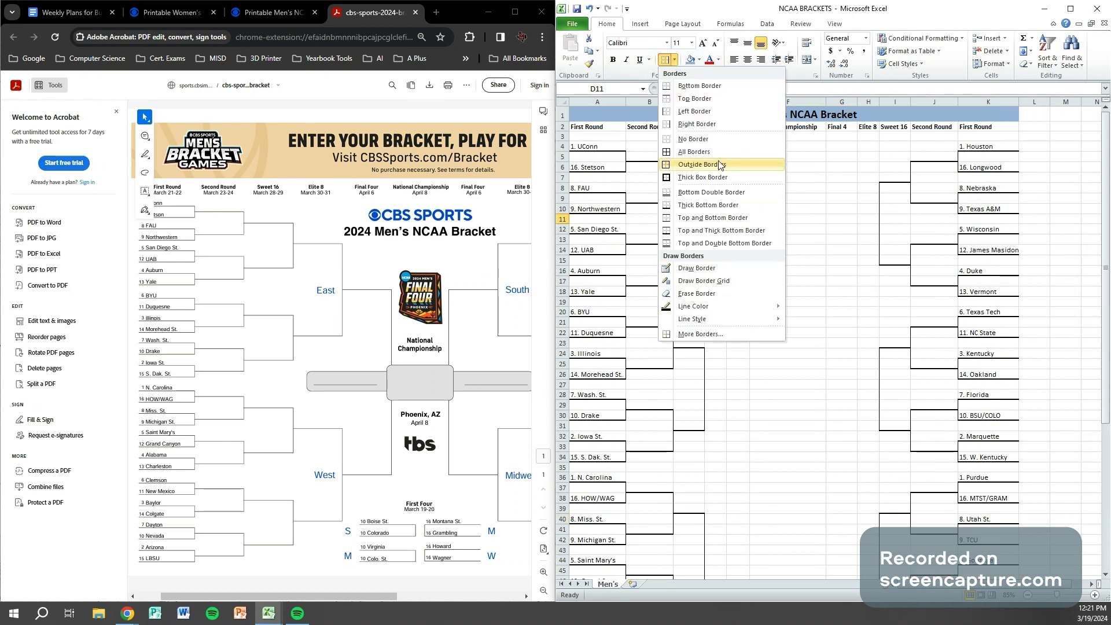
{"action": "left_click", "coordinate": [711, 212]}
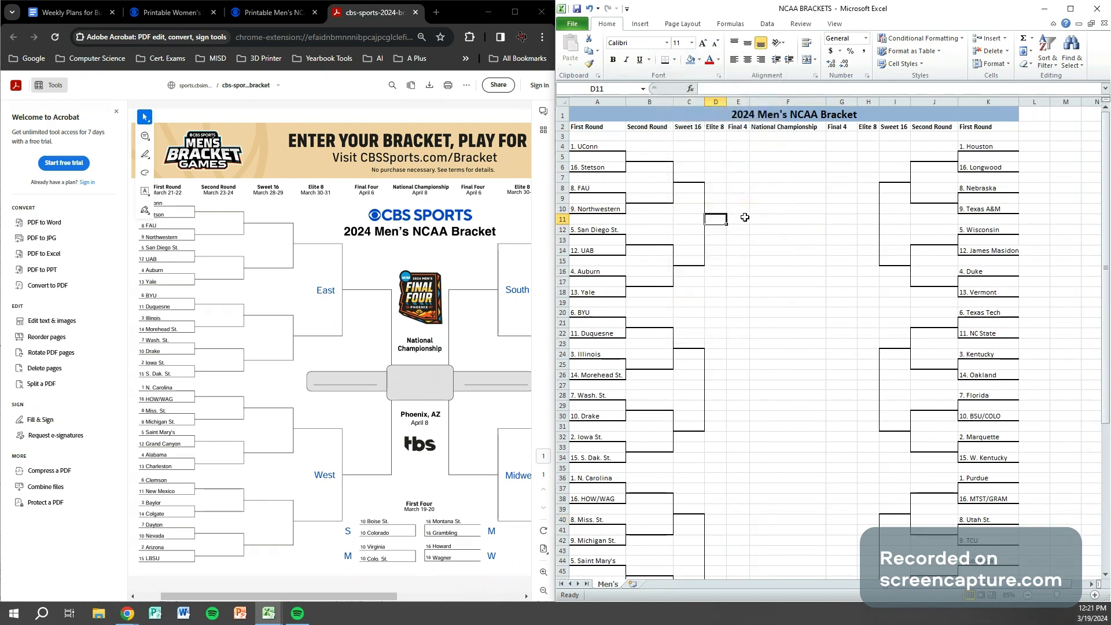
{"action": "left_click", "coordinate": [747, 270]}
Add the same thick bottom border to cells D27, D43 and D59 for the remaining Elite 8 lines in column D.
{"action": "left_click", "coordinate": [718, 389]}
{"action": "scroll", "coordinate": [718, 404], "scroll_direction": "down", "scroll_amount": 4}
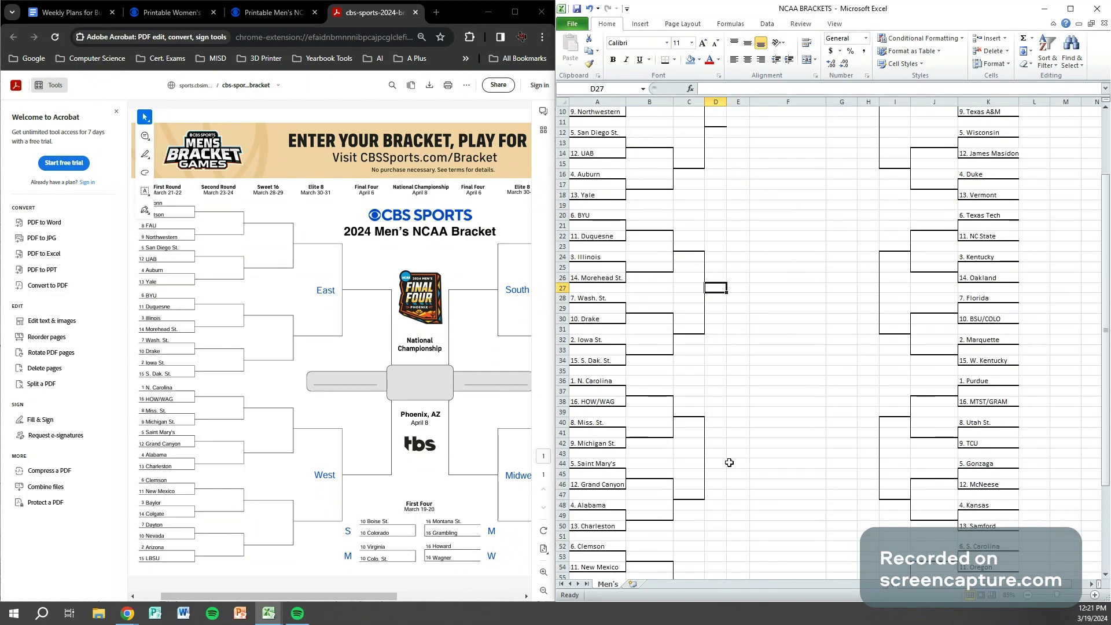
{"action": "left_click", "coordinate": [718, 423], "text": "ctrl"}
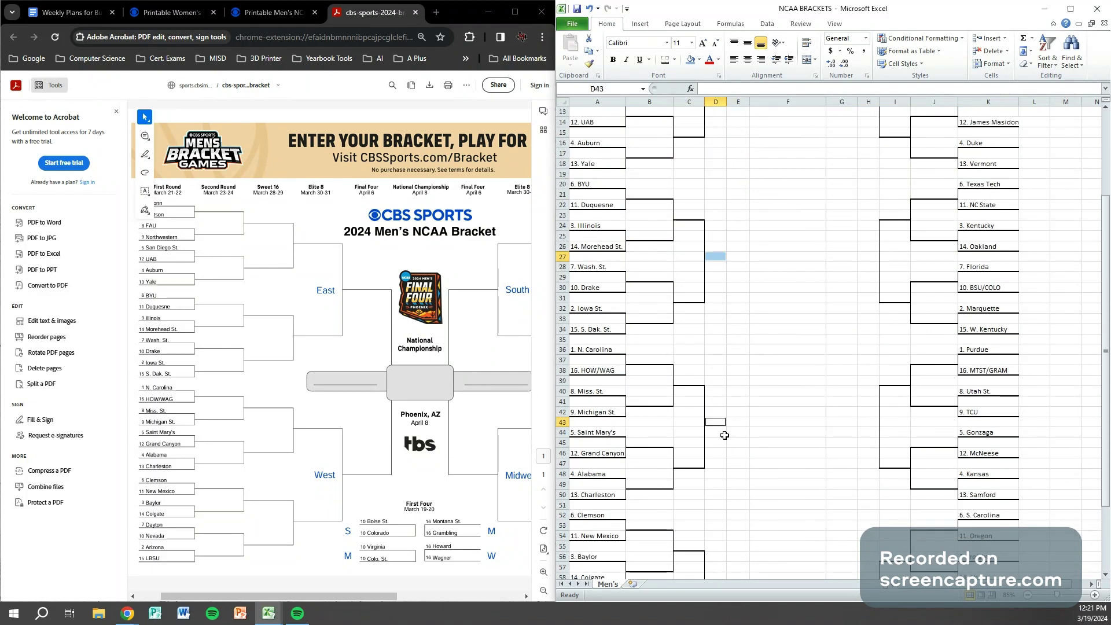
{"action": "scroll", "coordinate": [729, 438], "scroll_direction": "down", "scroll_amount": 4}
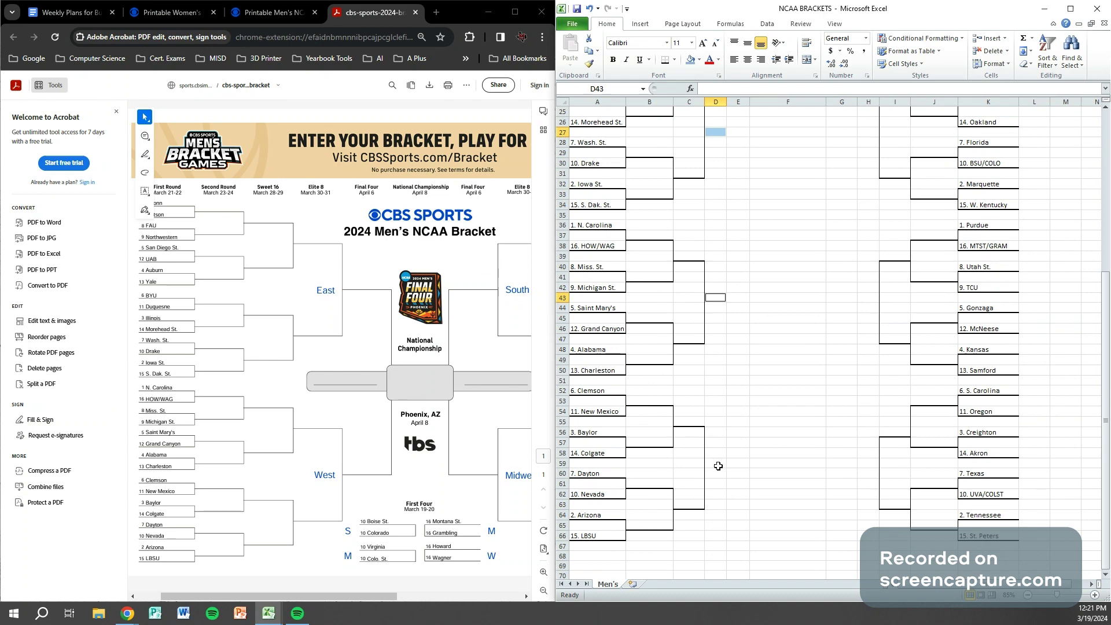
{"action": "left_click", "coordinate": [718, 463], "text": "ctrl"}
{"action": "left_click", "coordinate": [665, 60]}
{"action": "left_click", "coordinate": [776, 205]}
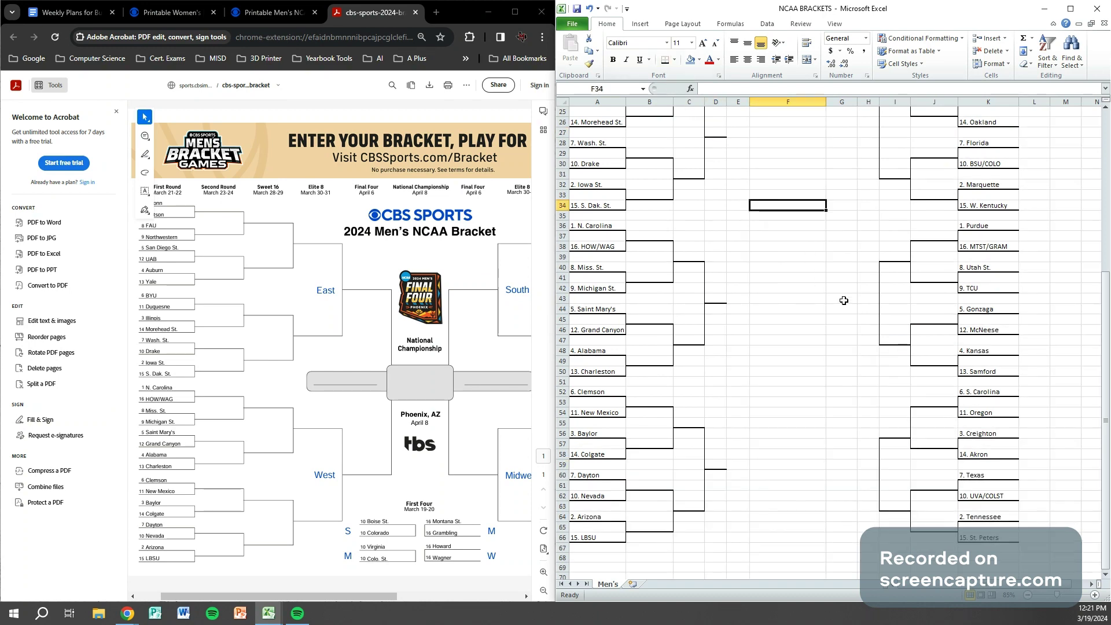
Add the thick bottom border to cells H11, H27, H43 and H59 as the Elite 8 lines in column H.
{"action": "scroll", "coordinate": [872, 241], "scroll_direction": "up", "scroll_amount": 8}
{"action": "left_click", "coordinate": [873, 219]}
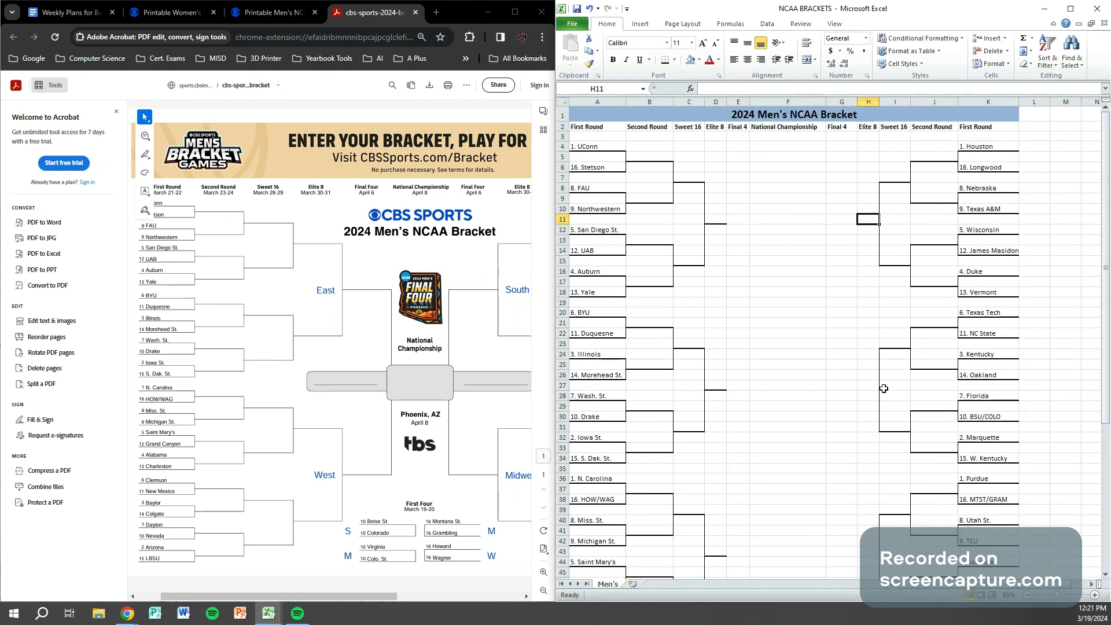
{"action": "left_click", "coordinate": [869, 388]}
{"action": "scroll", "coordinate": [869, 405], "scroll_direction": "down", "scroll_amount": 4}
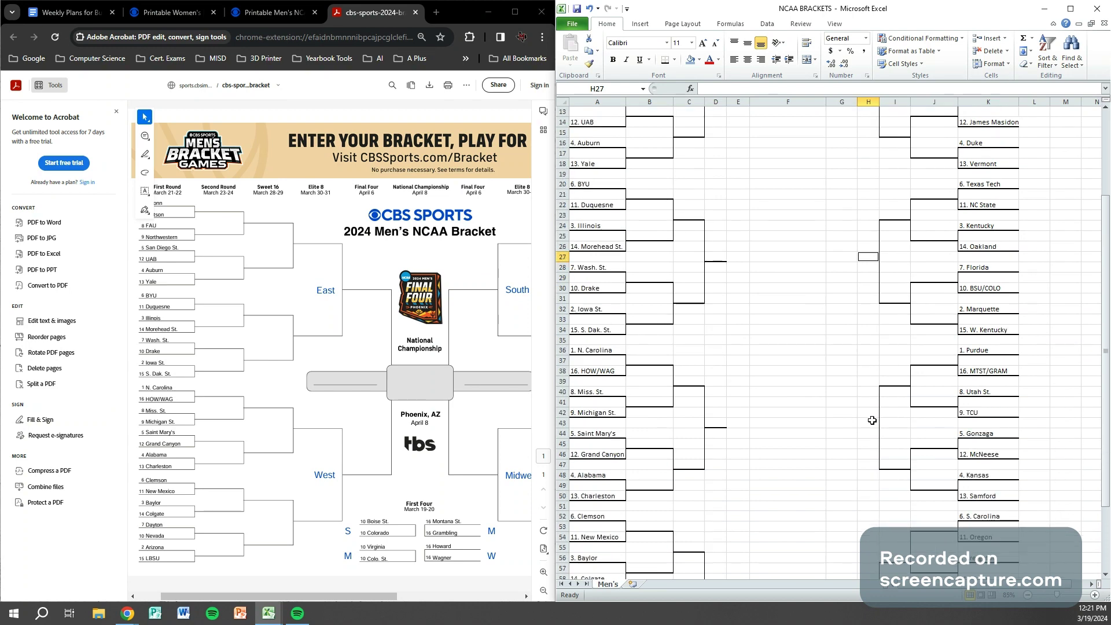
{"action": "left_click", "coordinate": [872, 420], "text": "ctrl"}
{"action": "scroll", "coordinate": [872, 420], "scroll_direction": "down", "scroll_amount": 4}
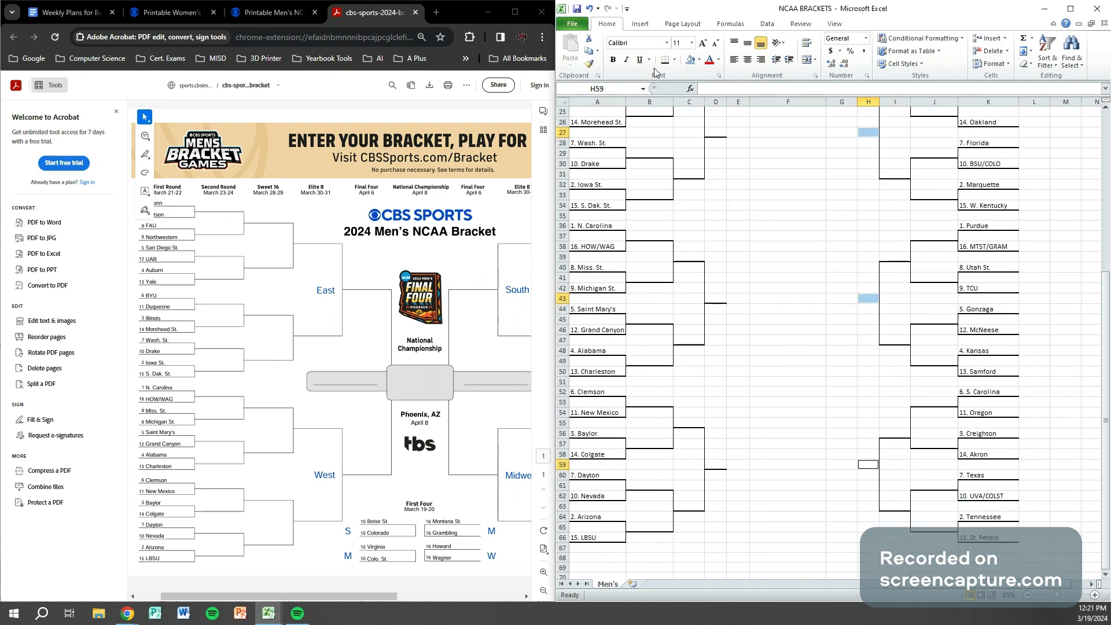
{"action": "left_click", "coordinate": [786, 226]}
Add a left border to cells E12:E27 to join the first two Elite 8 lines in column D.
{"action": "scroll", "coordinate": [792, 243], "scroll_direction": "up", "scroll_amount": 8}
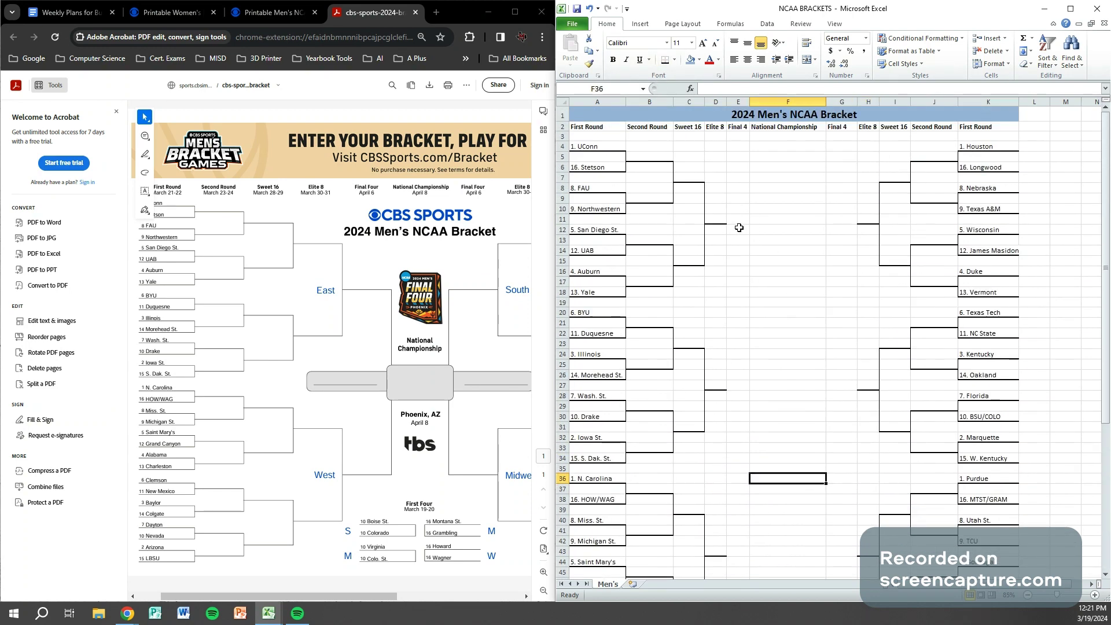
{"action": "left_click", "coordinate": [739, 228]}
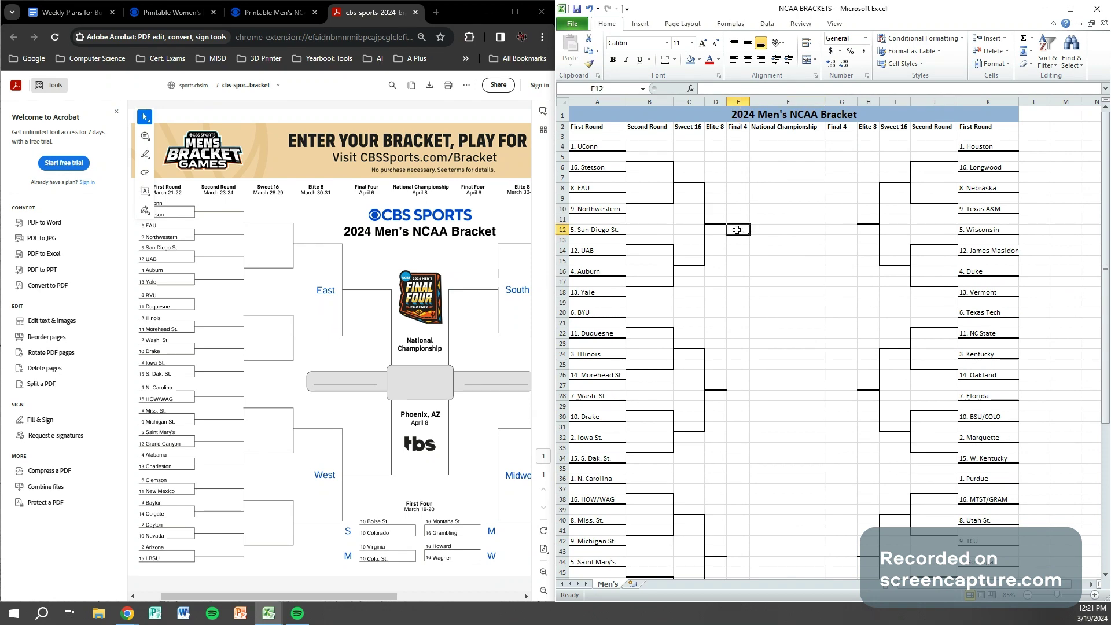
{"action": "left_click_drag", "start_coordinate": [737, 229], "coordinate": [739, 382]}
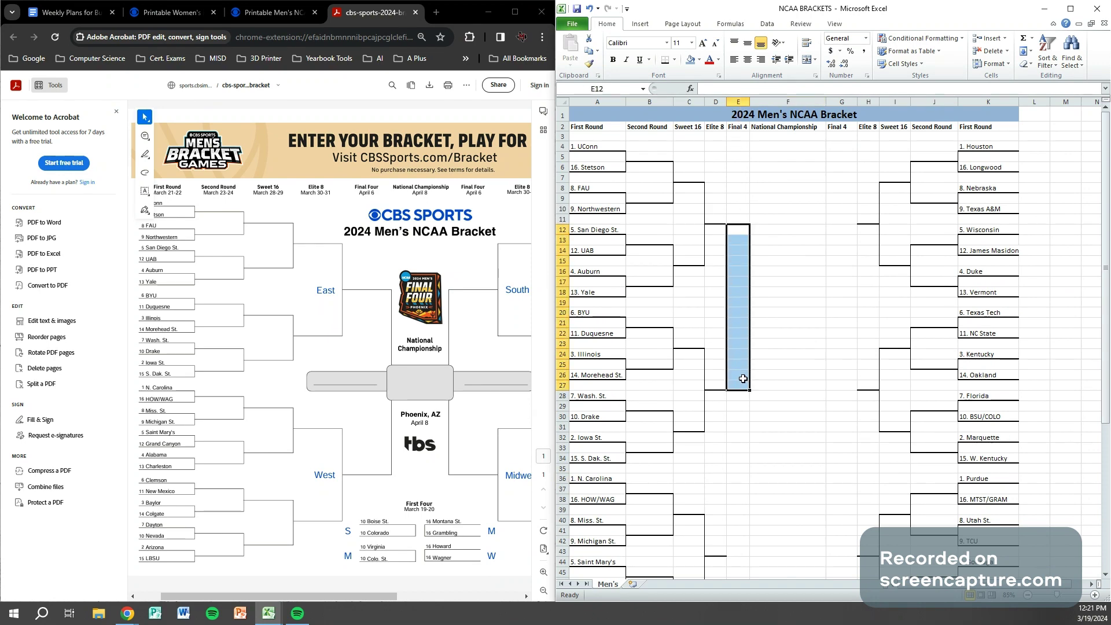
{"action": "scroll", "coordinate": [745, 377], "scroll_direction": "down", "scroll_amount": 3}
{"action": "scroll", "coordinate": [745, 377], "scroll_direction": "up", "scroll_amount": 2}
{"action": "left_click", "coordinate": [674, 59]}
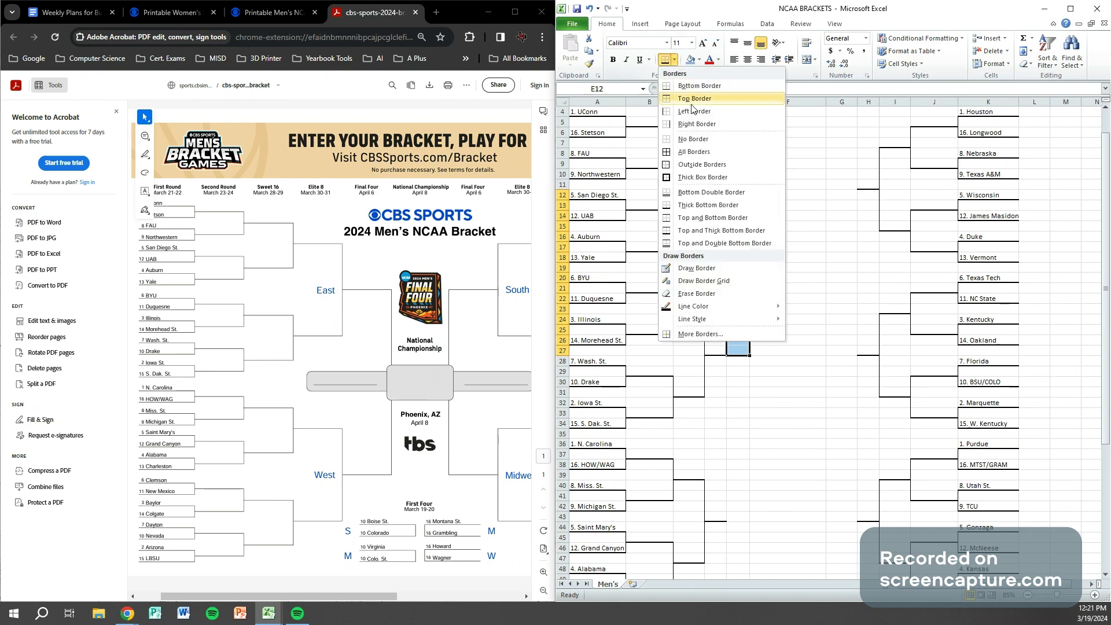
{"action": "left_click", "coordinate": [685, 111]}
Add the same left border to cells E44:E59 to join the last two Elite 8 lines in column D.
{"action": "scroll", "coordinate": [752, 359], "scroll_direction": "down", "scroll_amount": 7}
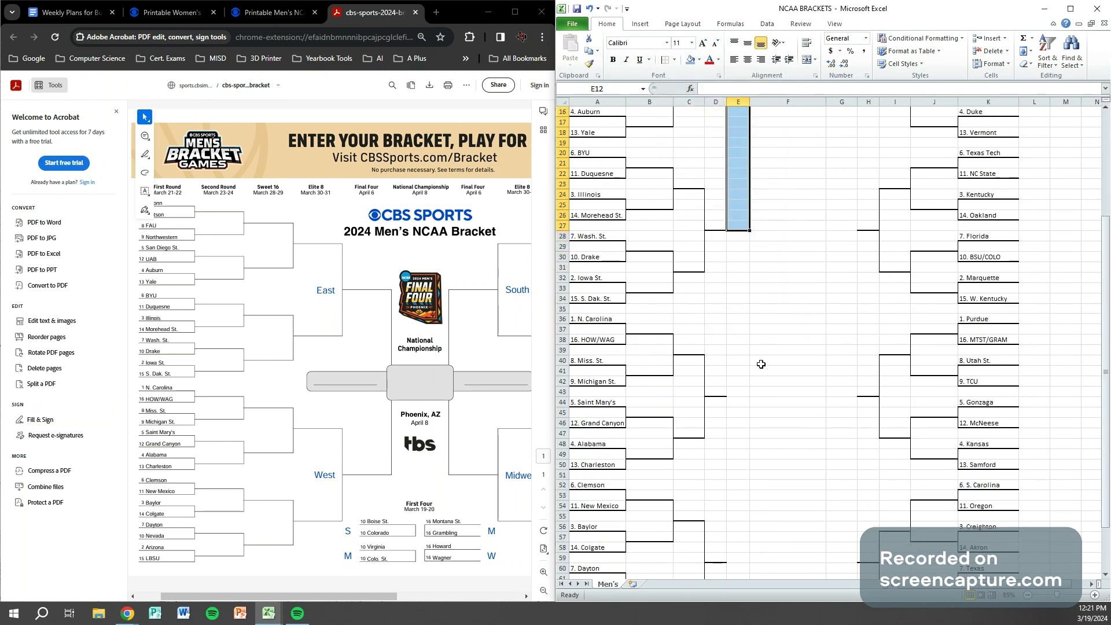
{"action": "left_click_drag", "start_coordinate": [738, 311], "coordinate": [740, 466]}
{"action": "left_click", "coordinate": [659, 61]}
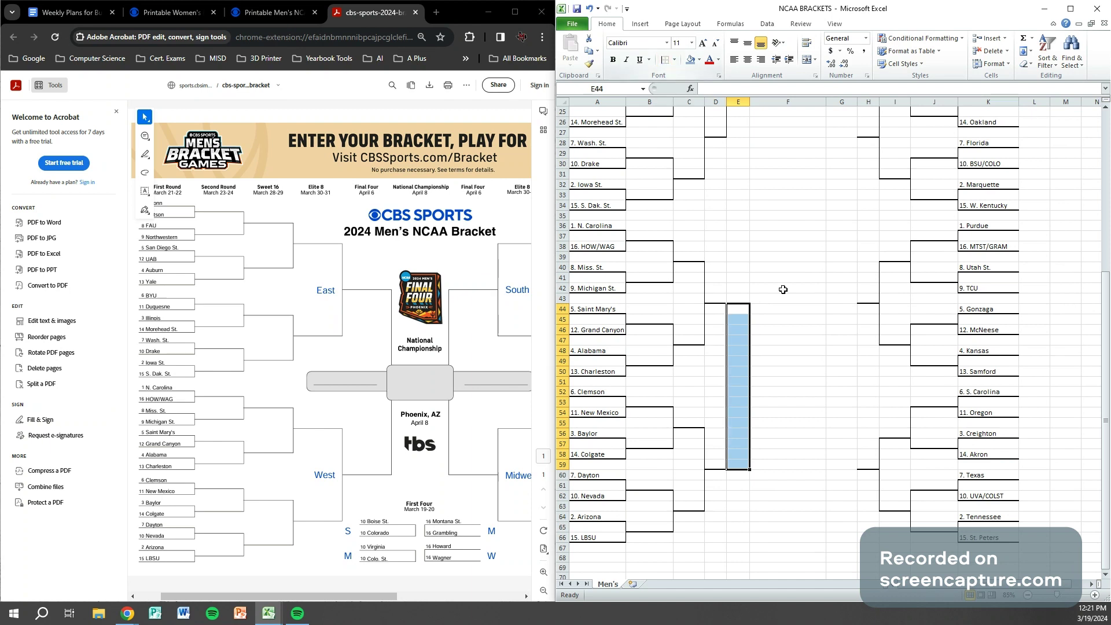
{"action": "left_click", "coordinate": [790, 298]}
Add a right border to cells G44:G59 to join the last two Elite 8 lines in column H.
{"action": "left_click", "coordinate": [841, 308]}
{"action": "left_click_drag", "start_coordinate": [841, 307], "coordinate": [845, 463]}
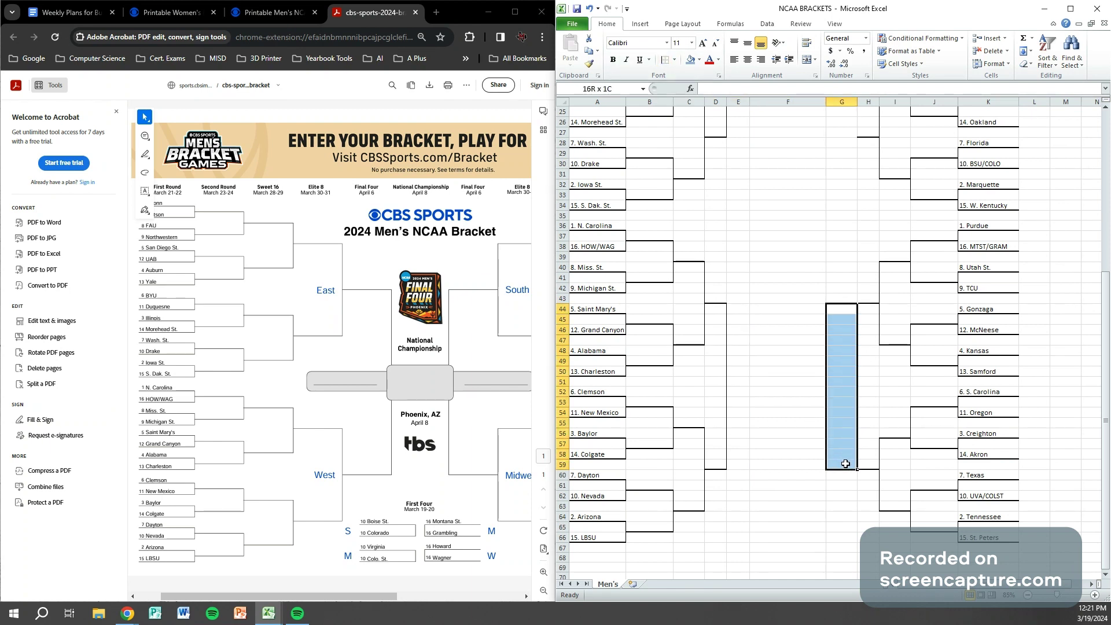
{"action": "left_click", "coordinate": [674, 60]}
{"action": "left_click", "coordinate": [694, 125]}
{"action": "left_click", "coordinate": [769, 214]}
{"action": "scroll", "coordinate": [831, 206], "scroll_direction": "up", "scroll_amount": 6}
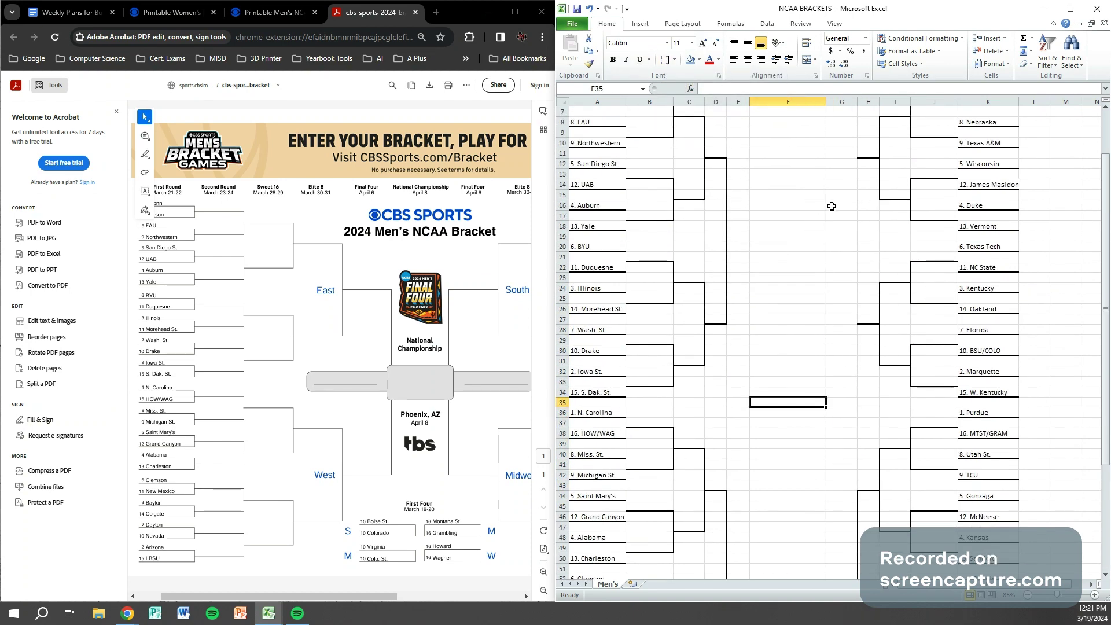
Add a right border to cells G12:G27 to join the first two Elite 8 lines in column H.
{"action": "left_click_drag", "start_coordinate": [846, 165], "coordinate": [851, 325]}
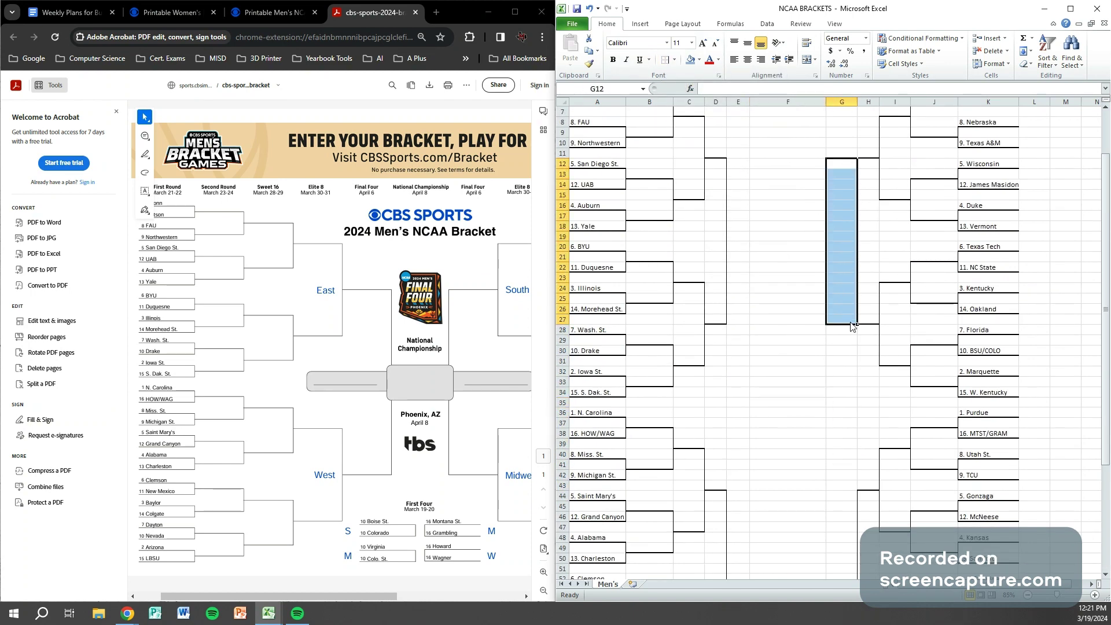
{"action": "left_click", "coordinate": [665, 61]}
{"action": "left_click", "coordinate": [788, 217]}
Add a thick bottom border to cells E19 and E51 as the Final 4 lines in column E.
{"action": "scroll", "coordinate": [782, 240], "scroll_direction": "up", "scroll_amount": 1}
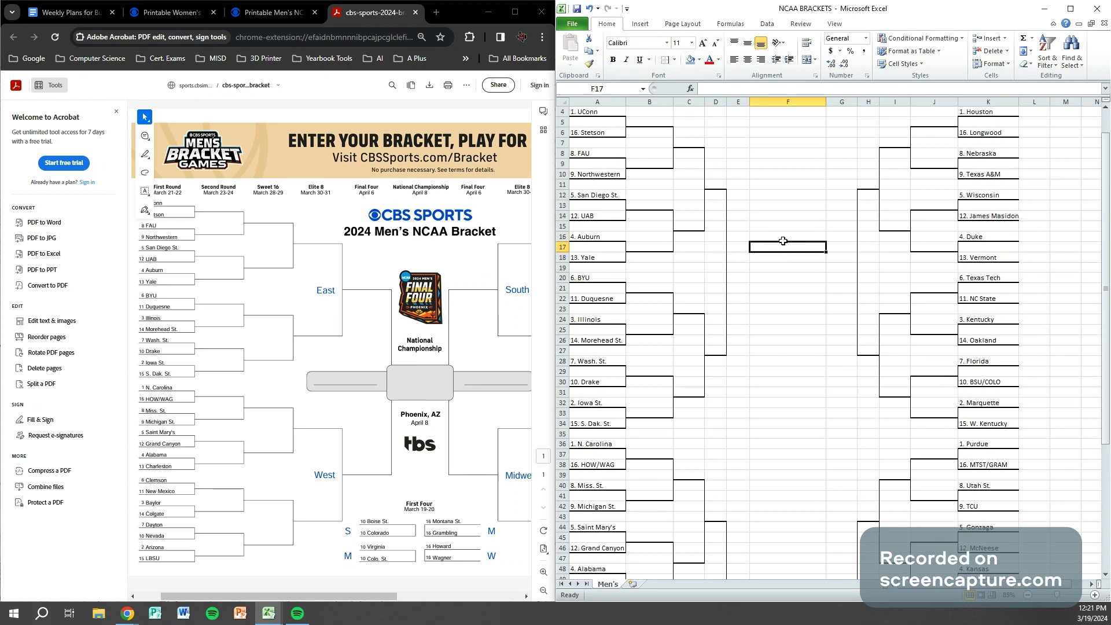
{"action": "scroll", "coordinate": [783, 241], "scroll_direction": "up", "scroll_amount": 1}
{"action": "left_click", "coordinate": [745, 303]}
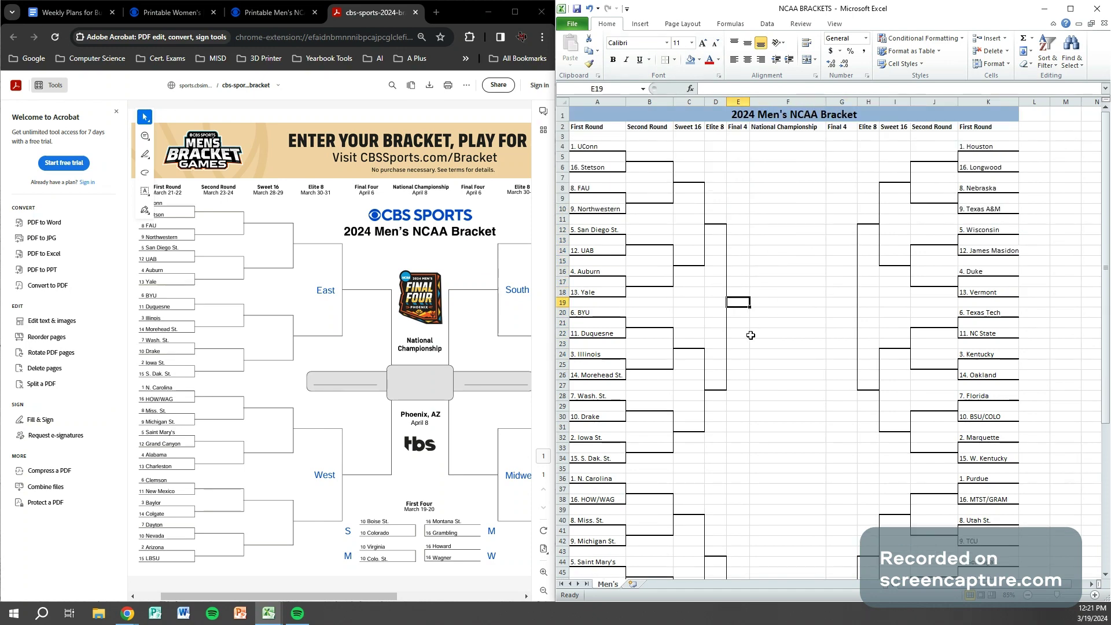
{"action": "left_click", "coordinate": [674, 60]}
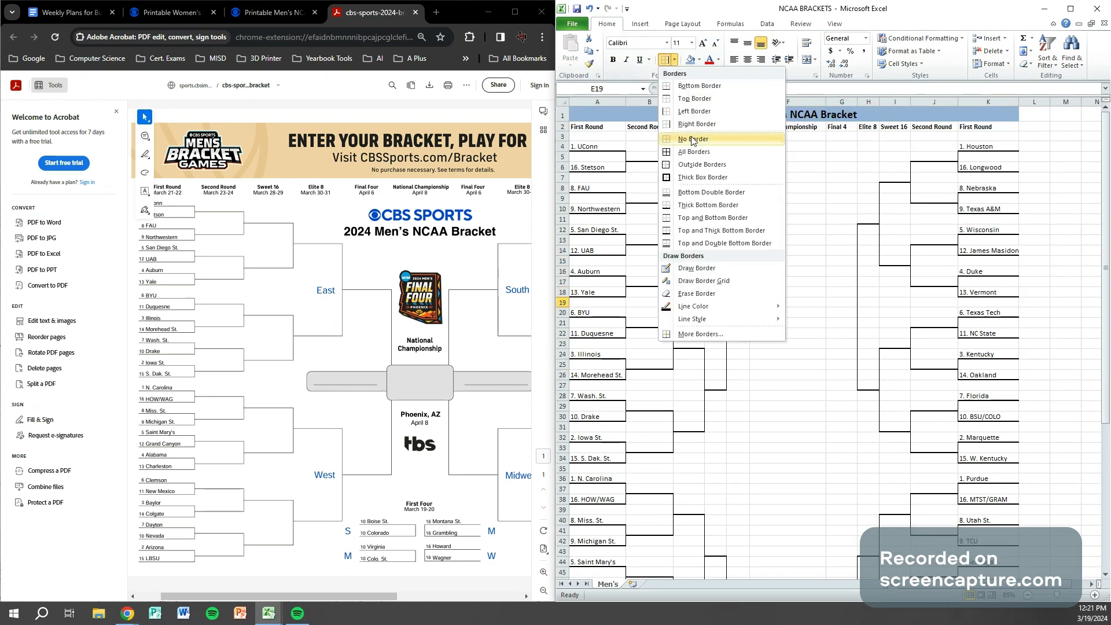
{"action": "left_click", "coordinate": [705, 205]}
{"action": "scroll", "coordinate": [775, 292], "scroll_direction": "down", "scroll_amount": 5}
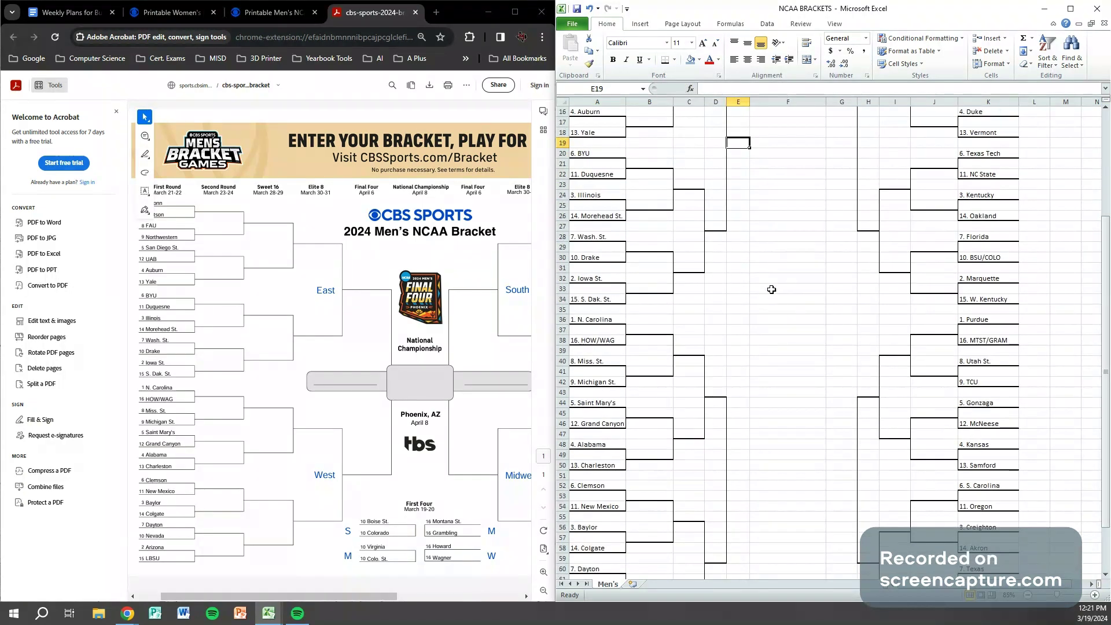
{"action": "left_click", "coordinate": [739, 476]}
{"action": "left_click", "coordinate": [673, 60]}
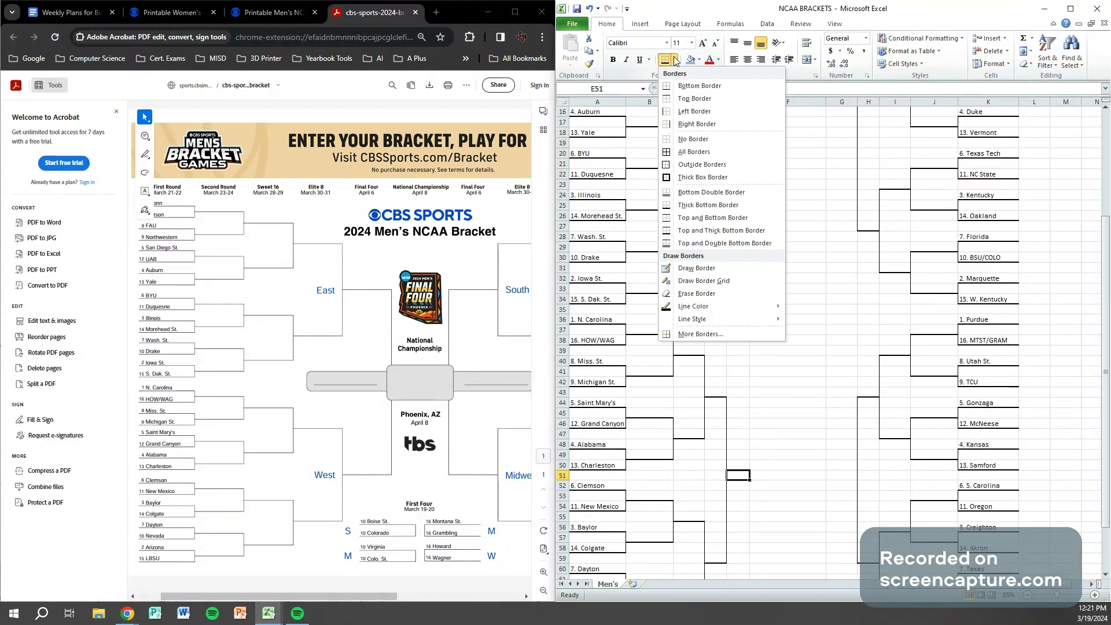
{"action": "left_click", "coordinate": [706, 205]}
Add the same thick bottom border to cells G51 and G19 as the Final 4 lines in column G.
{"action": "left_click", "coordinate": [846, 477]}
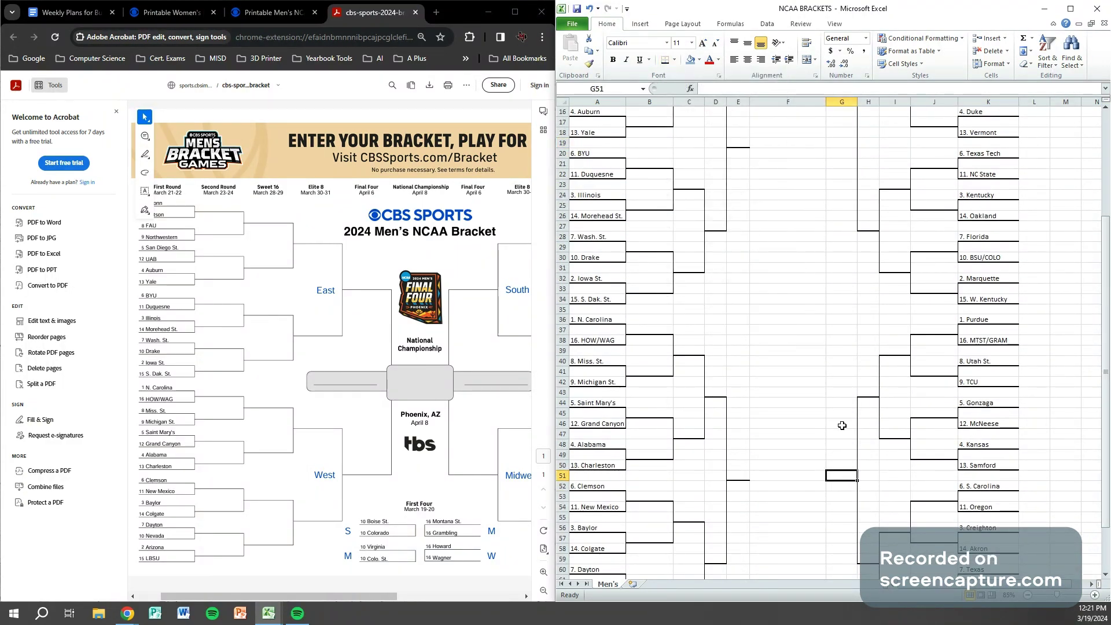
{"action": "scroll", "coordinate": [846, 321], "scroll_direction": "up", "scroll_amount": 5}
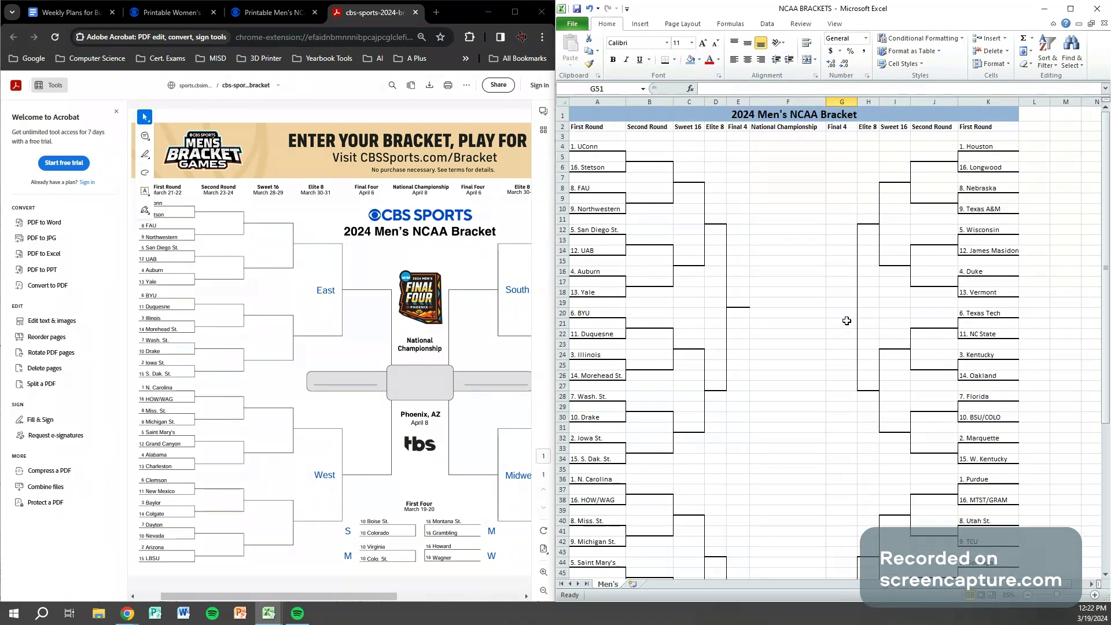
{"action": "left_click", "coordinate": [842, 300]}
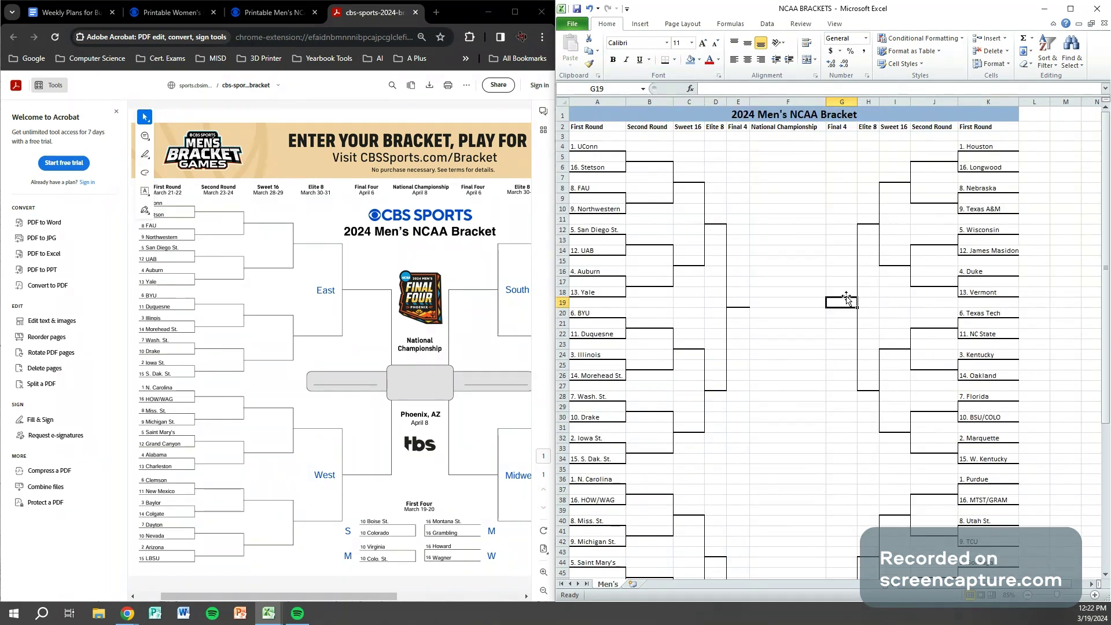
{"action": "left_click", "coordinate": [664, 59]}
{"action": "left_click", "coordinate": [788, 232]}
Add left and right borders to cells F20:F51 to join the Final 4 lines on both sides of the championship column.
{"action": "scroll", "coordinate": [793, 254], "scroll_direction": "down", "scroll_amount": 3}
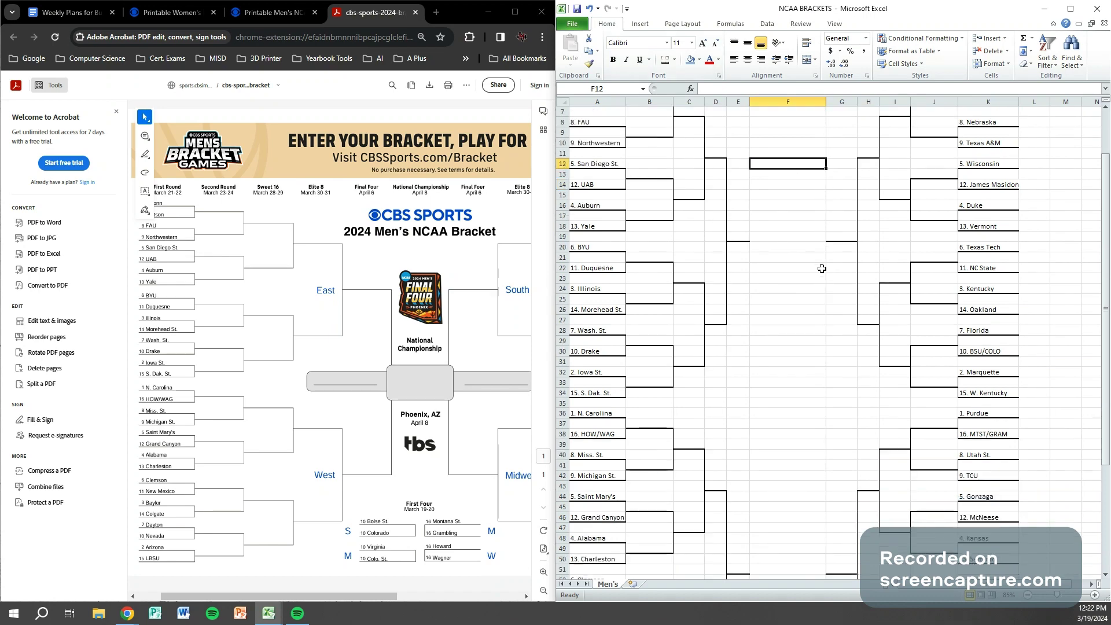
{"action": "left_click", "coordinate": [779, 215]}
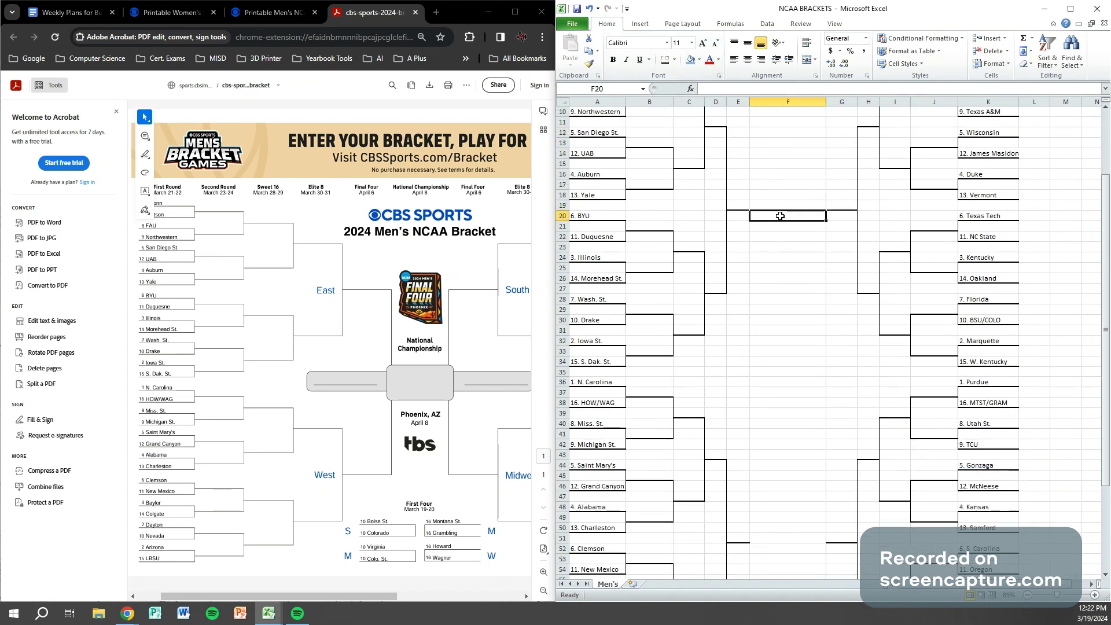
{"action": "left_click_drag", "start_coordinate": [779, 216], "coordinate": [792, 524]}
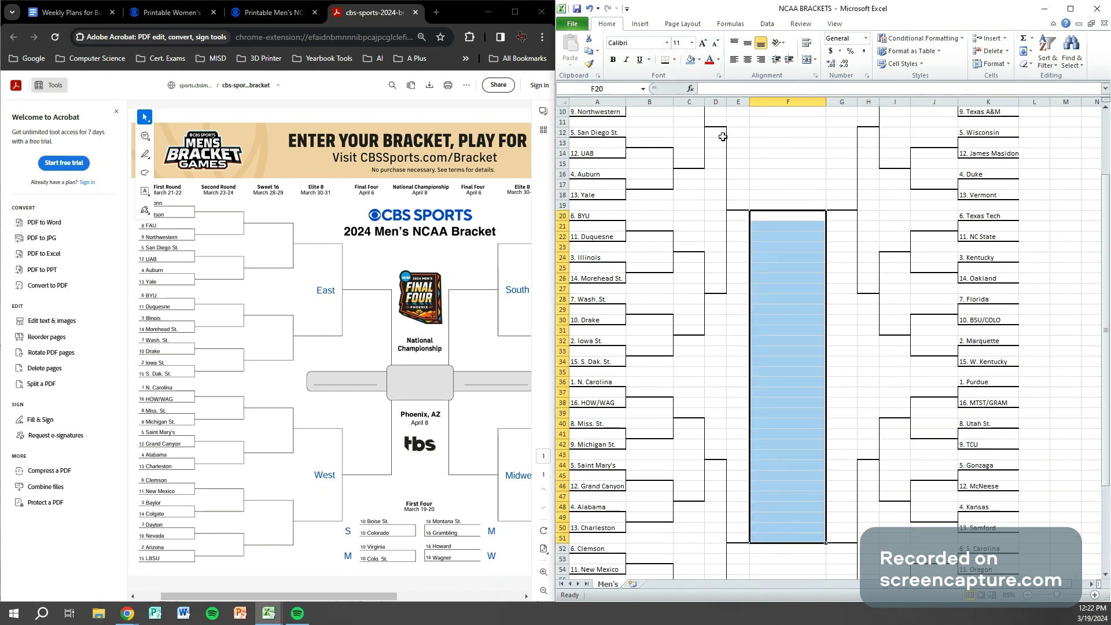
{"action": "left_click", "coordinate": [674, 60]}
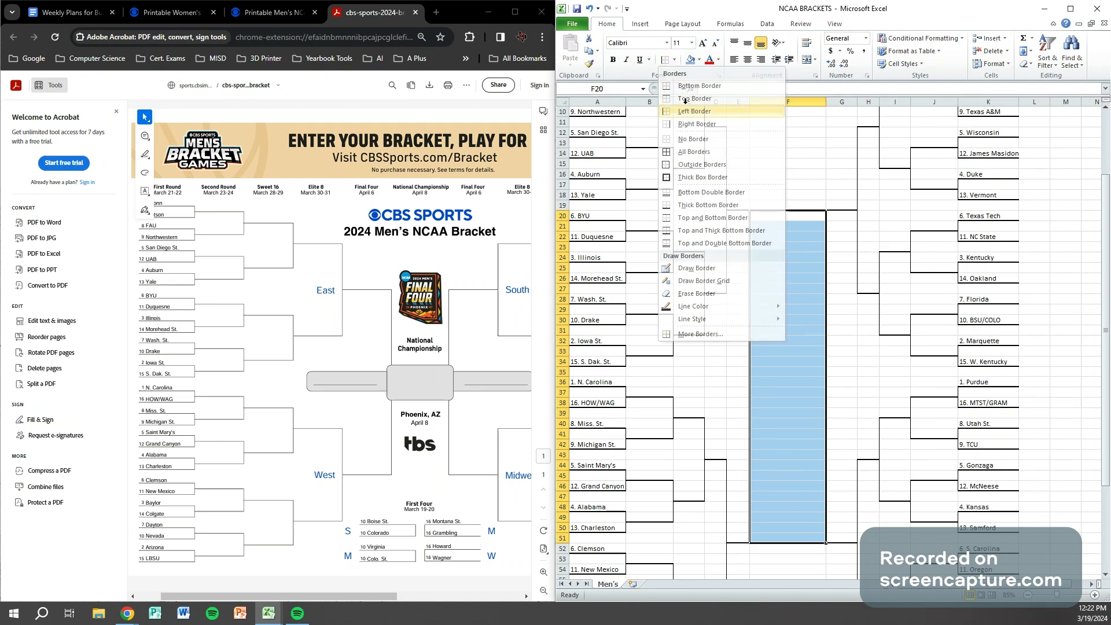
{"action": "left_click", "coordinate": [674, 59]}
{"action": "left_click", "coordinate": [694, 125]}
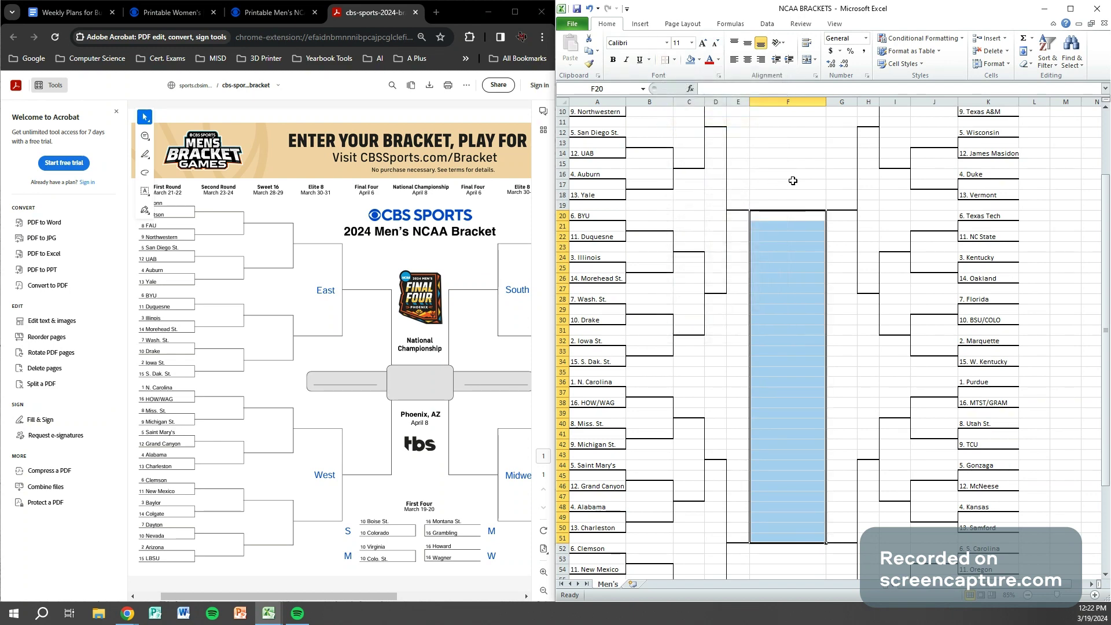
{"action": "left_click", "coordinate": [792, 181]}
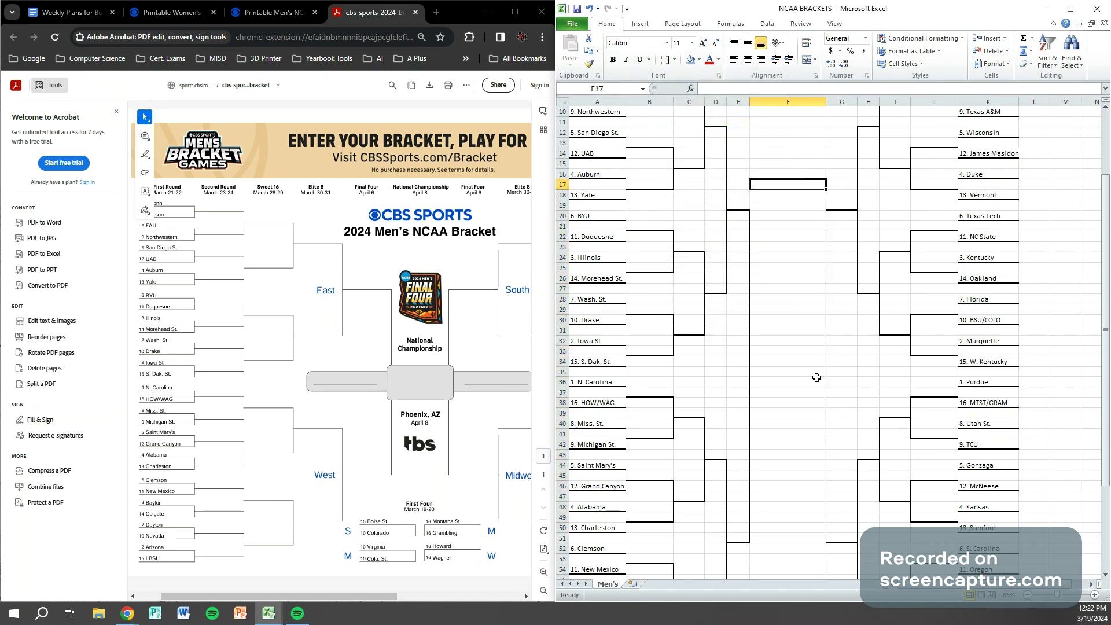
Add a thick bottom border to cell F24 as the upper National Championship line.
{"action": "left_click", "coordinate": [774, 215]}
{"action": "key", "text": "Down"}
{"action": "key", "text": "Down"}
{"action": "key", "text": "Down"}
{"action": "key", "text": "Down"}
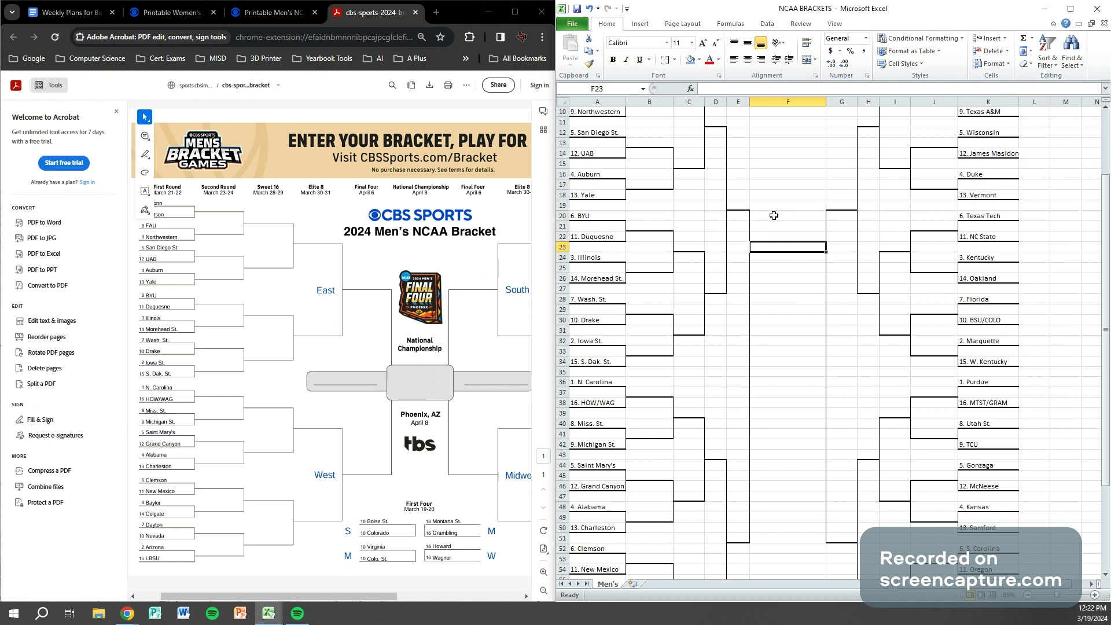
{"action": "left_click", "coordinate": [673, 60]}
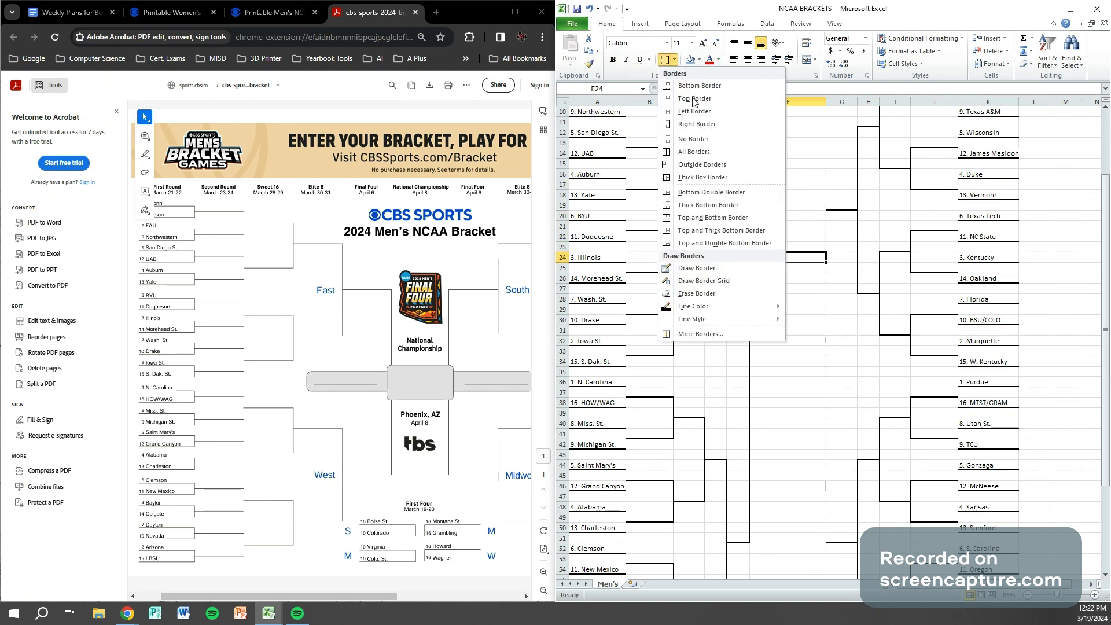
{"action": "left_click", "coordinate": [710, 207]}
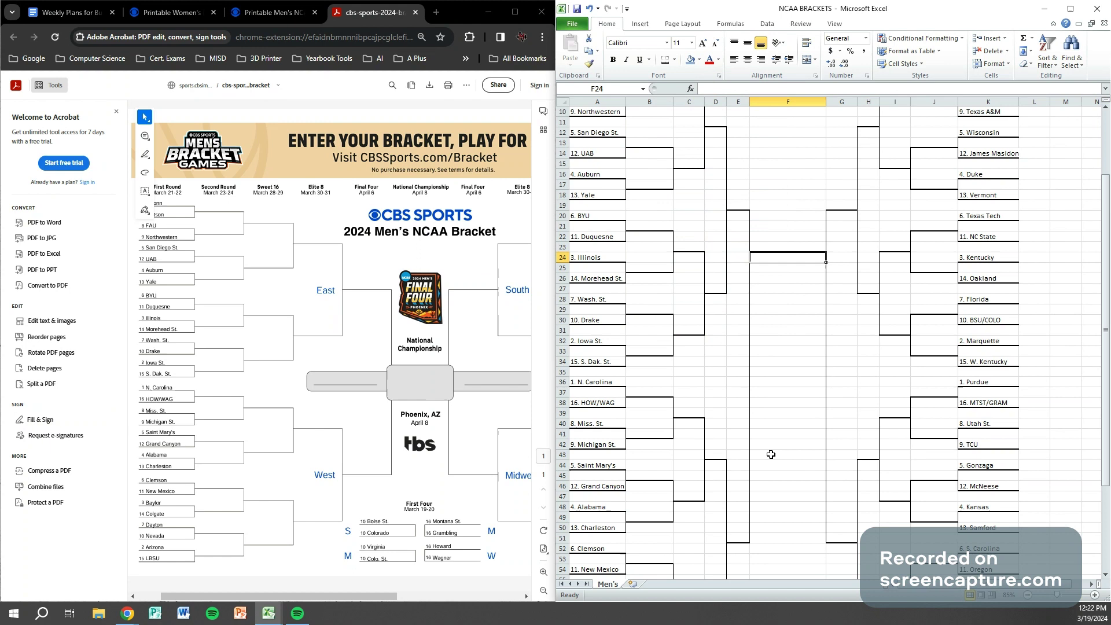
Add the same thick bottom border to cell F46 as the lower National Championship line.
{"action": "left_click", "coordinate": [779, 538]}
{"action": "key", "text": "Up"}
{"action": "key", "text": "Up"}
{"action": "key", "text": "Up"}
{"action": "key", "text": "Up"}
{"action": "key", "text": "Up"}
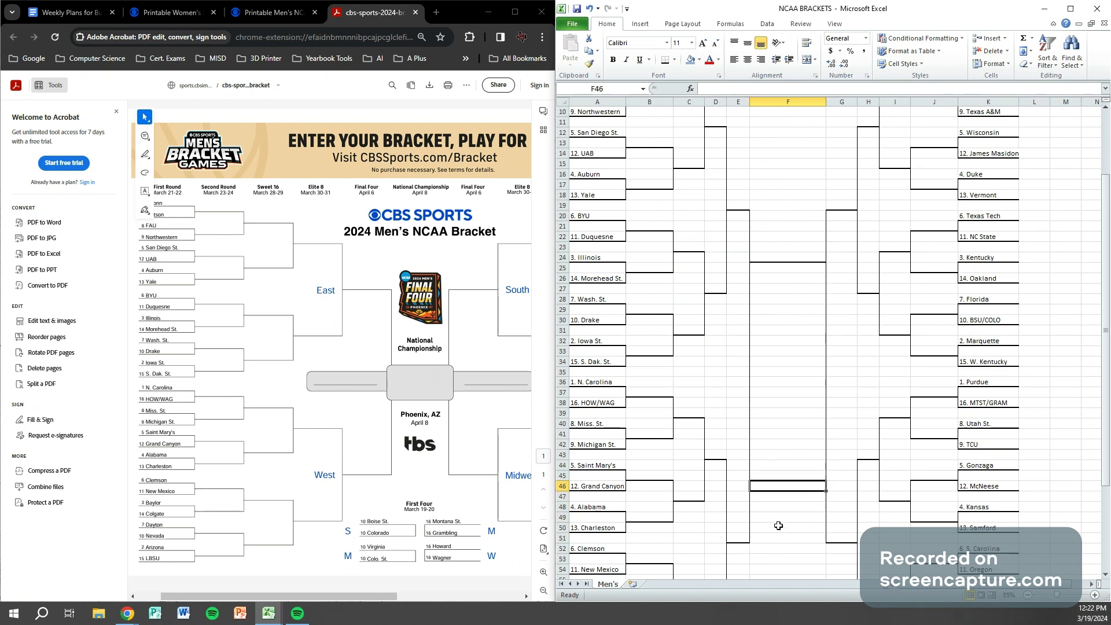
{"action": "left_click", "coordinate": [664, 59]}
Enter the label NATIONAL in cell F35 and CHAMPION in cell F36.
{"action": "left_click", "coordinate": [794, 369]}
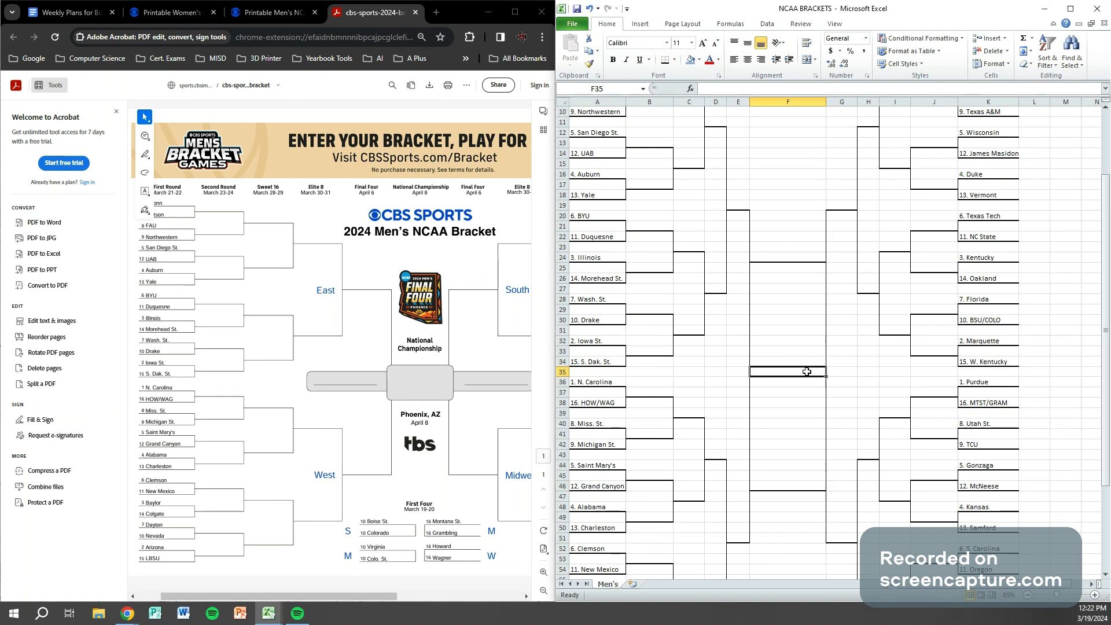
{"action": "type", "text": "NATIONAL"}
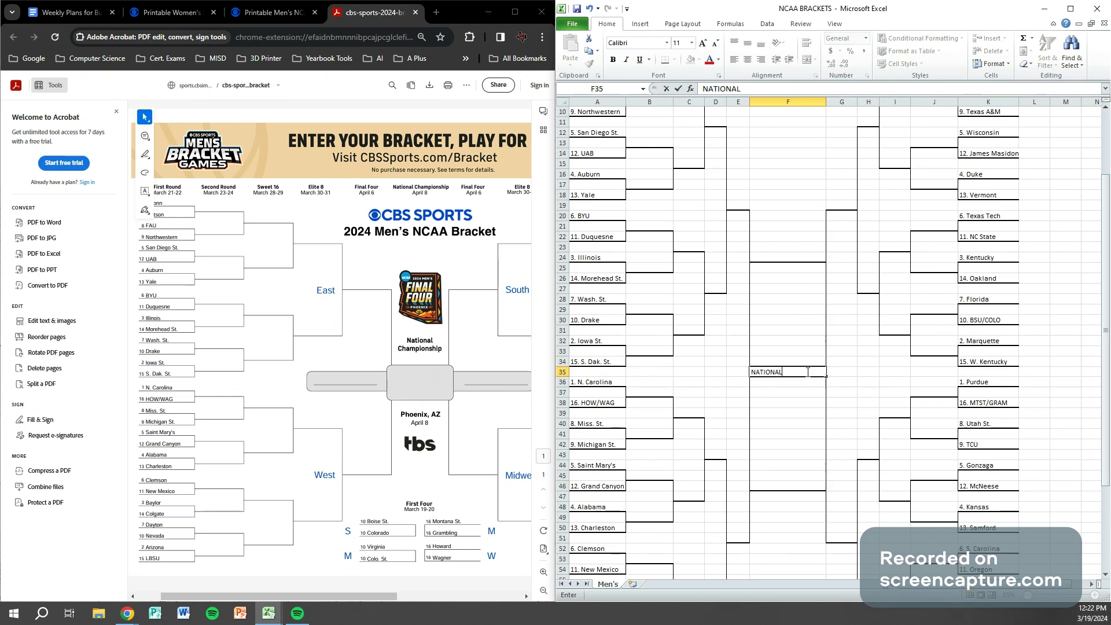
{"action": "key", "text": "Return"}
{"action": "type", "text": "CHAMPION"}
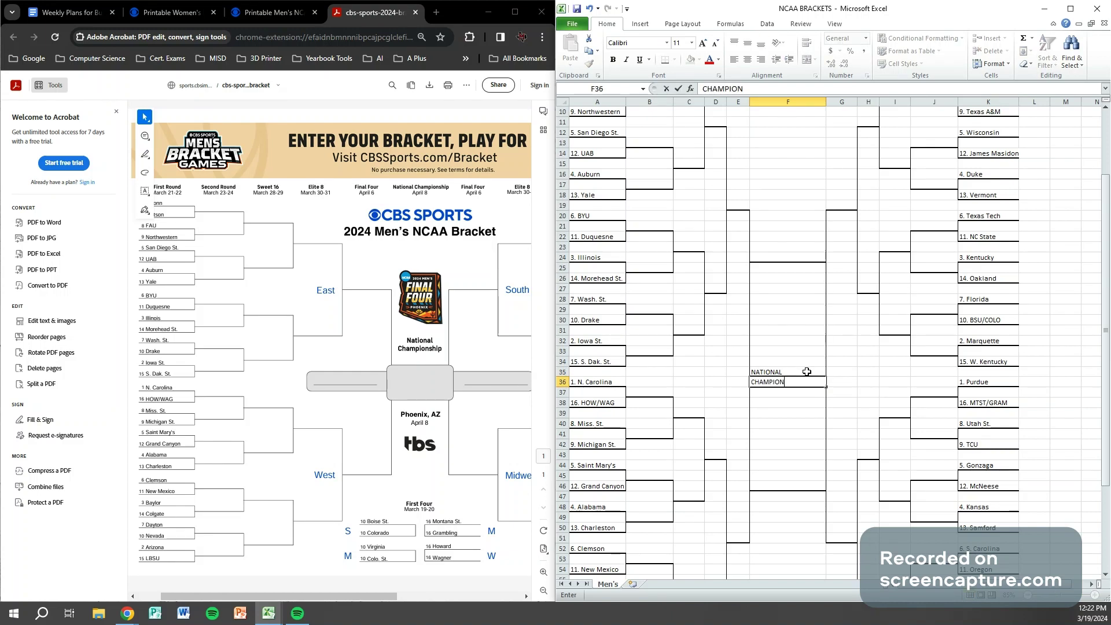
{"action": "key", "text": "Return"}
Make the NATIONAL CHAMPION label in F35:F36 bold and centered, and fill both cells with yellow.
{"action": "left_click_drag", "start_coordinate": [793, 372], "coordinate": [791, 382]}
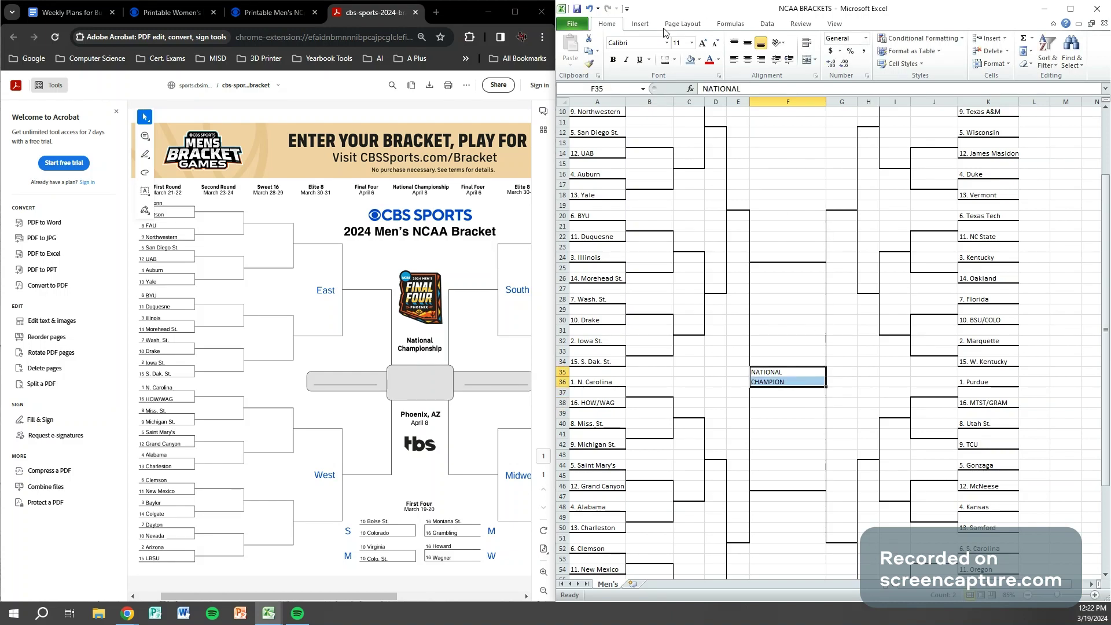
{"action": "left_click", "coordinate": [613, 60]}
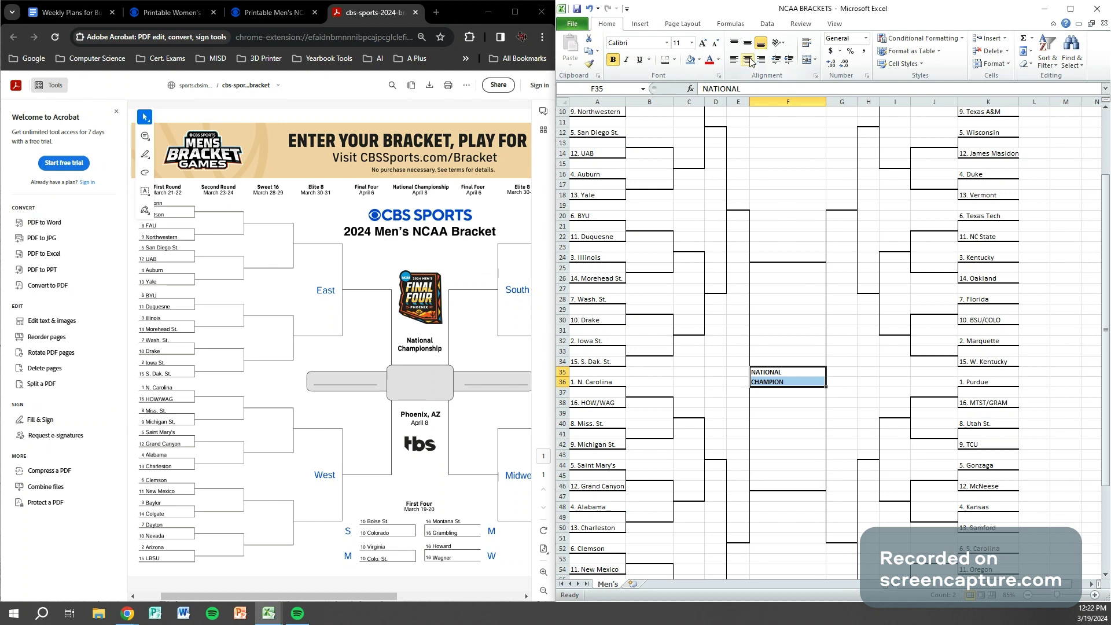
{"action": "left_click", "coordinate": [747, 59]}
{"action": "left_click", "coordinate": [699, 60]}
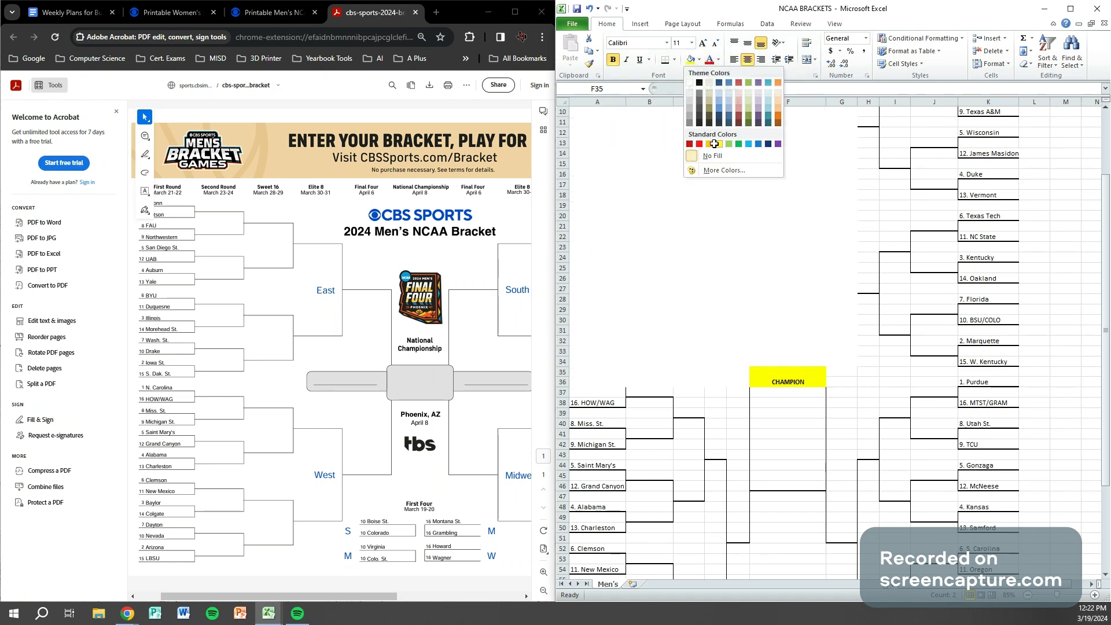
{"action": "left_click", "coordinate": [717, 145]}
Put a thick box border around cell F34, directly above the NATIONAL CHAMPION label.
{"action": "left_click", "coordinate": [792, 360]}
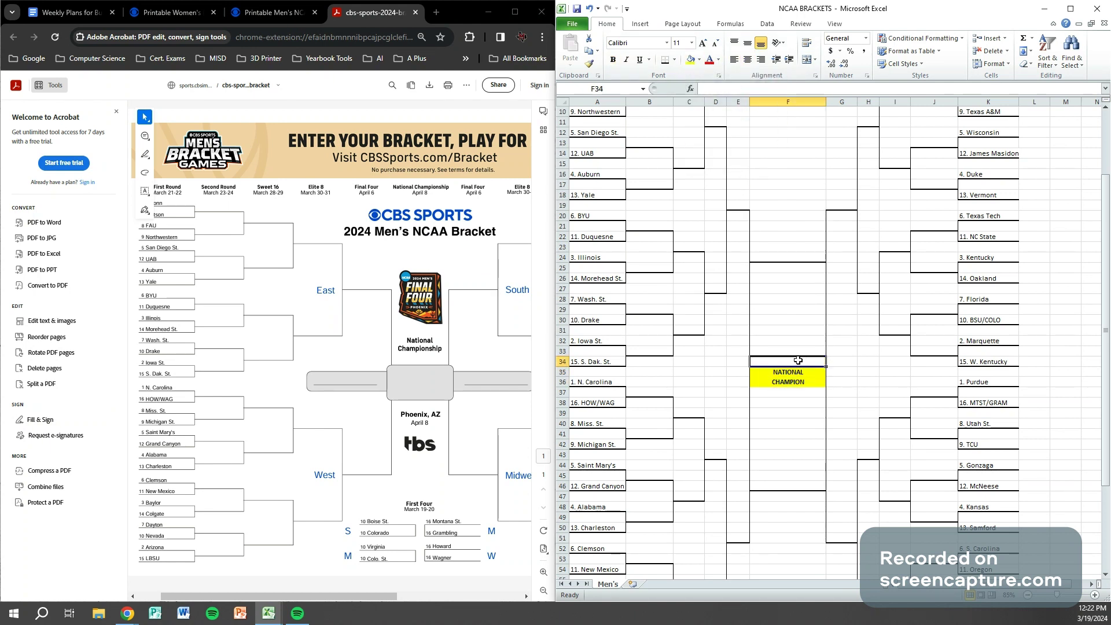
{"action": "left_click", "coordinate": [674, 59]}
{"action": "left_click", "coordinate": [717, 176]}
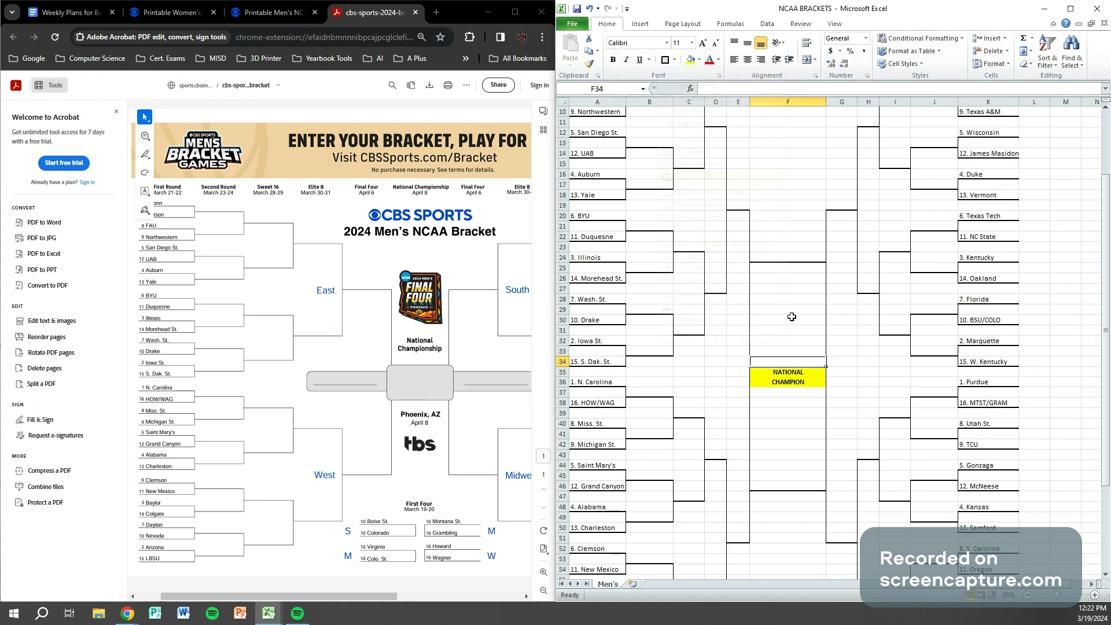
{"action": "left_click", "coordinate": [843, 350]}
{"action": "scroll", "coordinate": [796, 380], "scroll_direction": "up", "scroll_amount": 3}
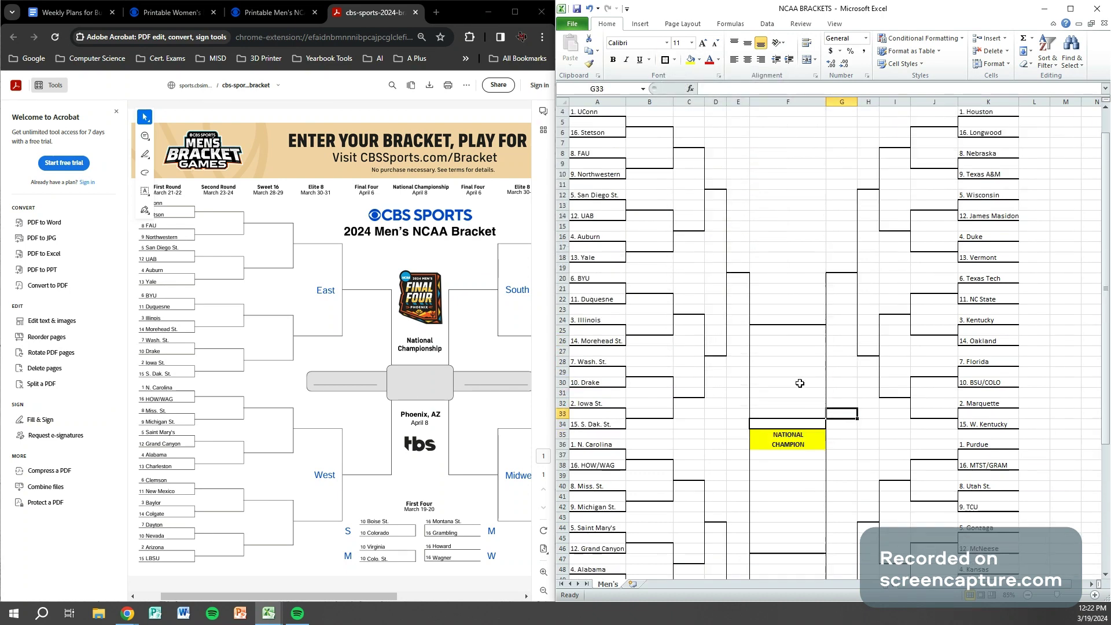
{"action": "scroll", "coordinate": [814, 379], "scroll_direction": "down", "scroll_amount": 5}
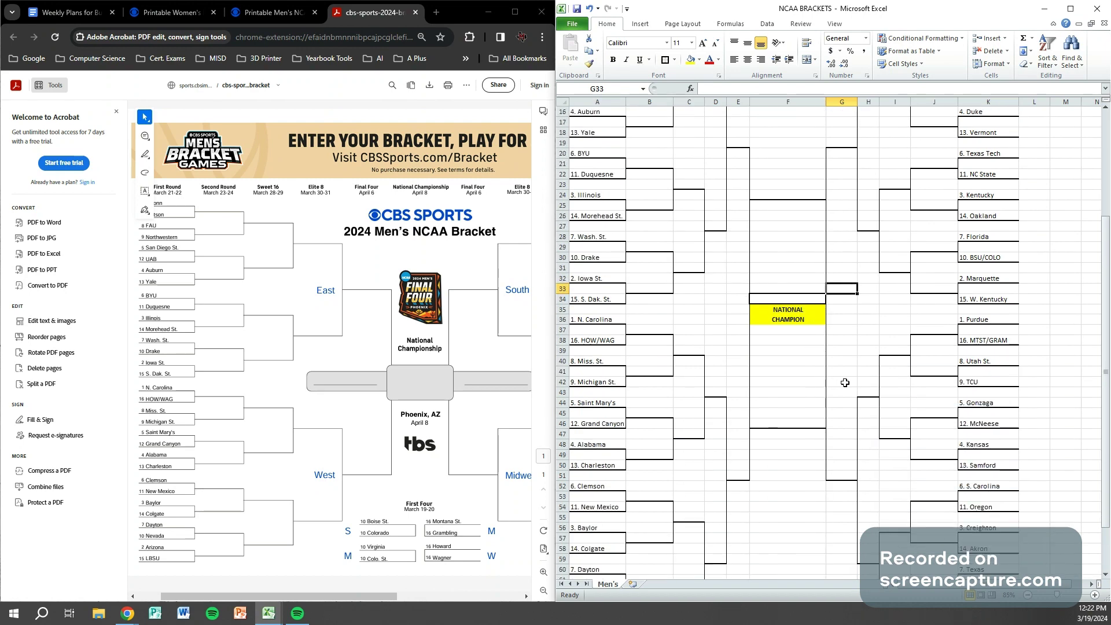
{"action": "scroll", "coordinate": [814, 378], "scroll_direction": "down", "scroll_amount": 7}
{"action": "scroll", "coordinate": [838, 370], "scroll_direction": "up", "scroll_amount": 12}
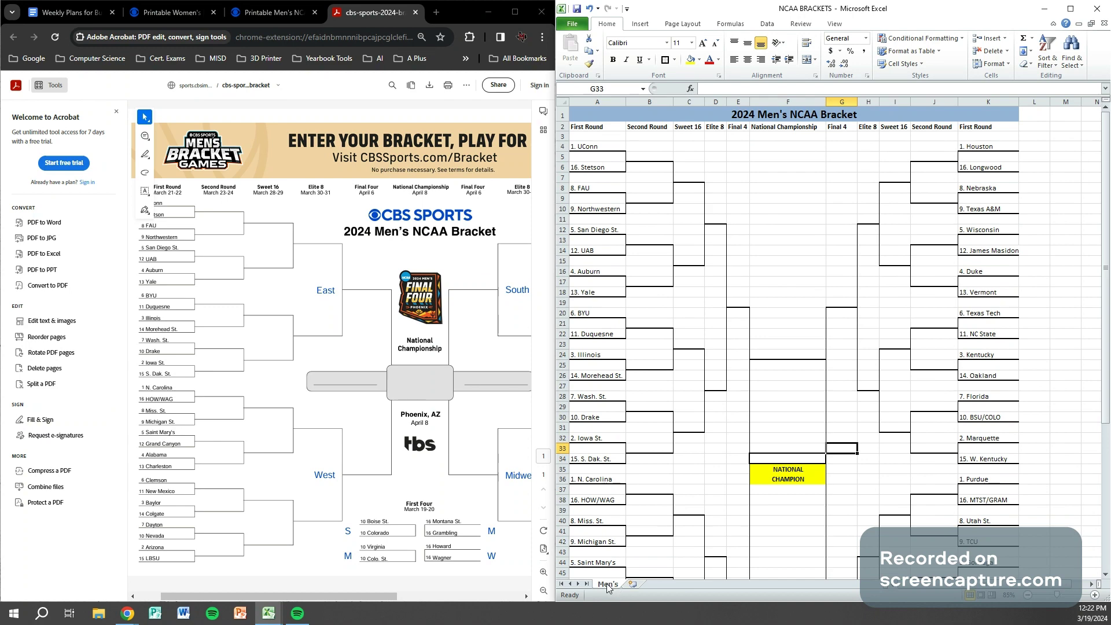
Maximize the workbook window and create a copy of the Men's sheet at the end of the workbook.
{"action": "left_click", "coordinate": [1070, 8]}
{"action": "right_click", "coordinate": [53, 585]}
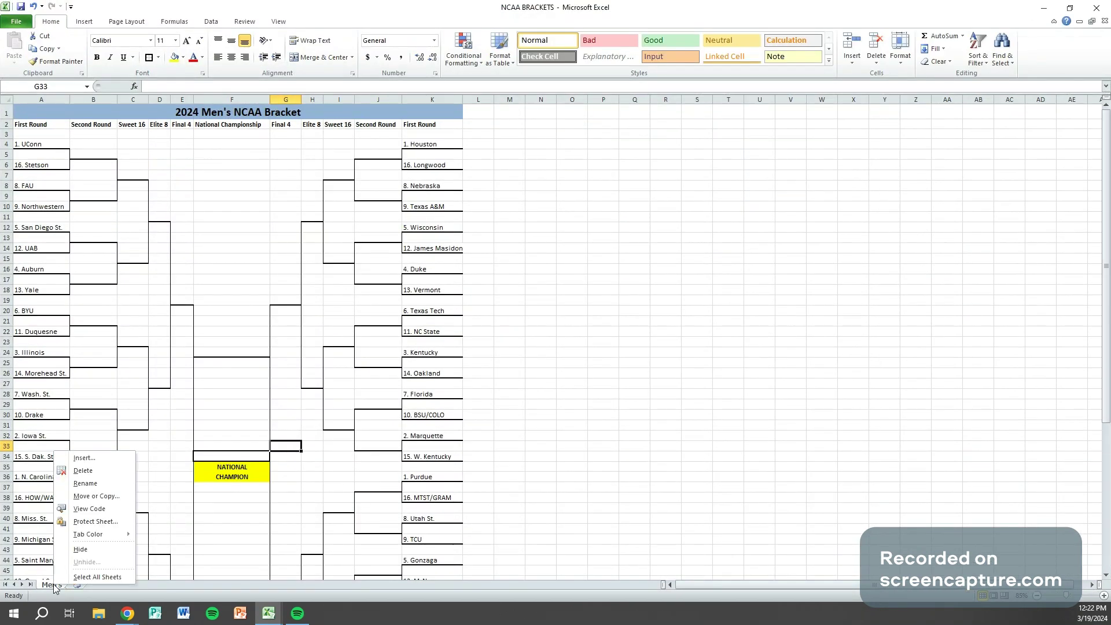
{"action": "left_click", "coordinate": [97, 497]}
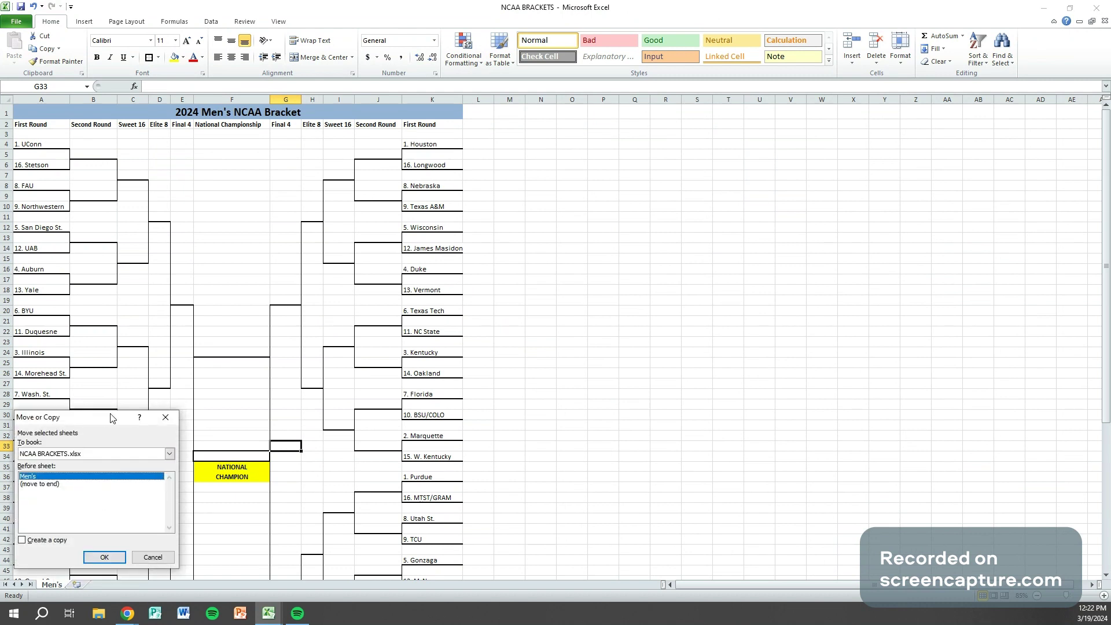
{"action": "left_click", "coordinate": [258, 363]}
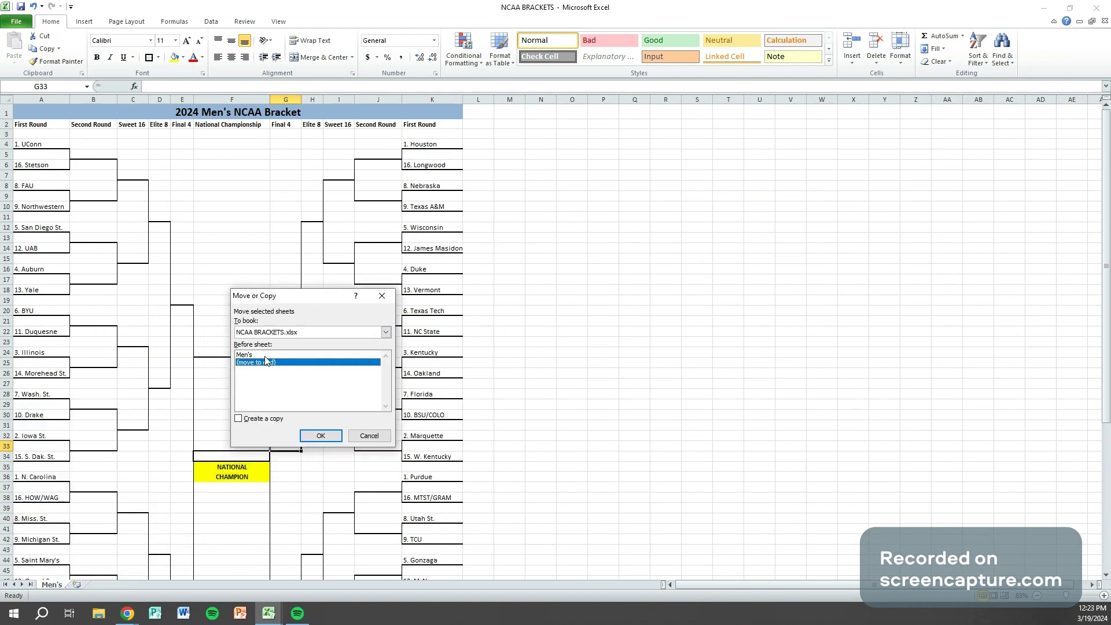
{"action": "left_click", "coordinate": [240, 418]}
{"action": "left_click", "coordinate": [322, 437]}
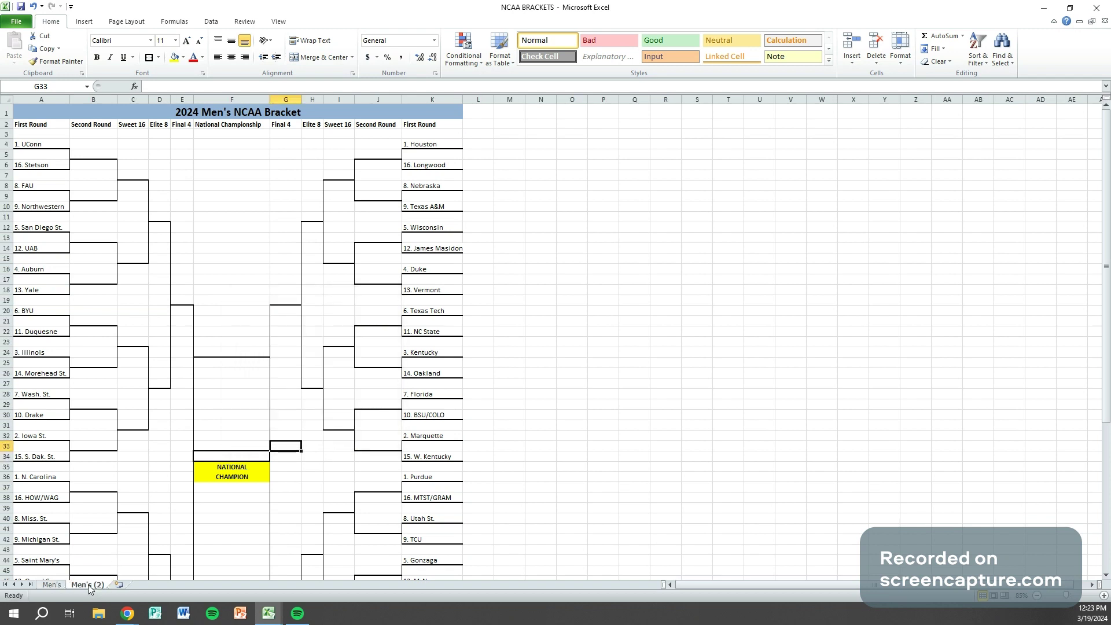
Rename the copied sheet Men's (2) as Women's.
{"action": "right_click", "coordinate": [88, 584]}
{"action": "left_click", "coordinate": [133, 483]}
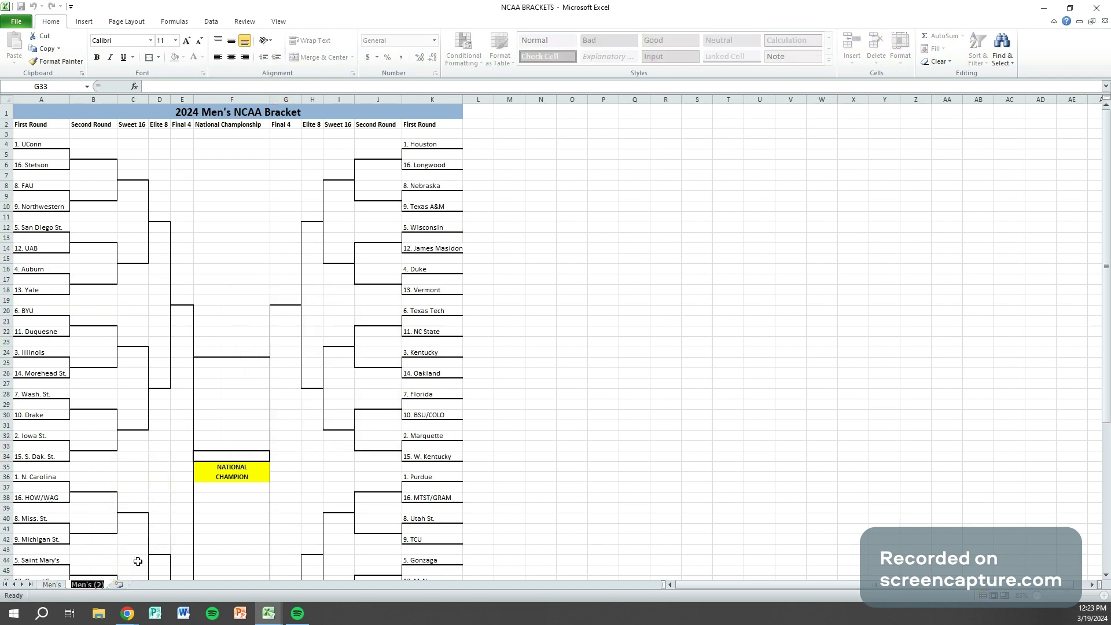
{"action": "type", "text": "Wome"}
{"action": "type", "text": "n;s"}
{"action": "key", "text": "BackSpace"}
{"action": "key", "text": "BackSpace"}
{"action": "type", "text": "'s"}
{"action": "key", "text": "Return"}
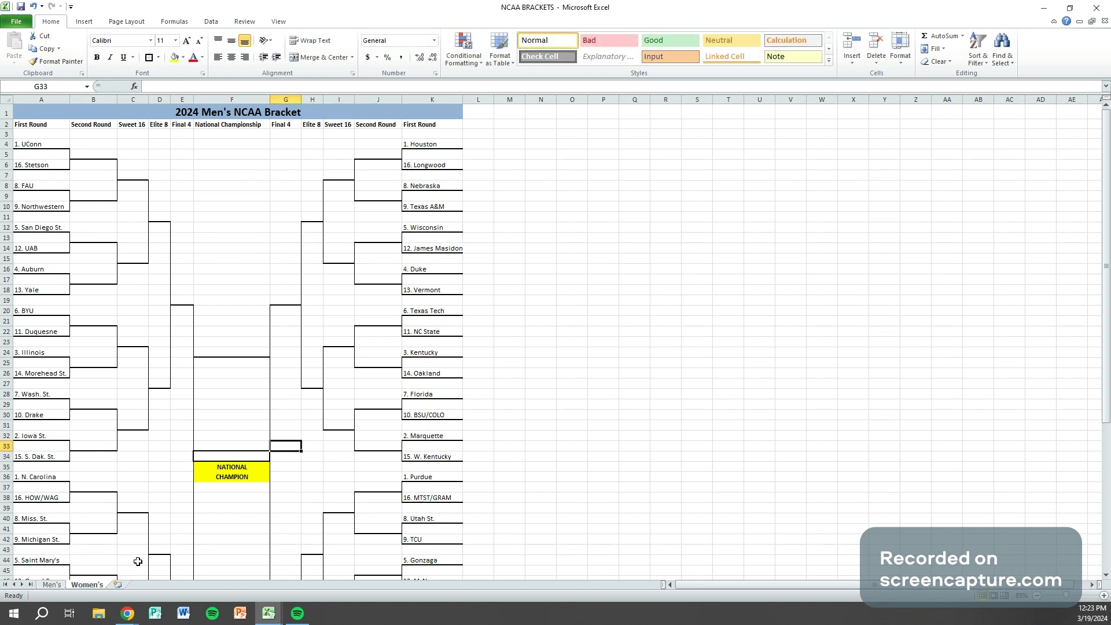
Change the title in row 1 of the Women's sheet to "2024 Women's NCAA Bracket".
{"action": "double_click", "coordinate": [228, 117]}
{"action": "key", "text": "BackSpace"}
{"action": "key", "text": "BackSpace"}
{"action": "key", "text": "BackSpace"}
{"action": "key", "text": "BackSpace"}
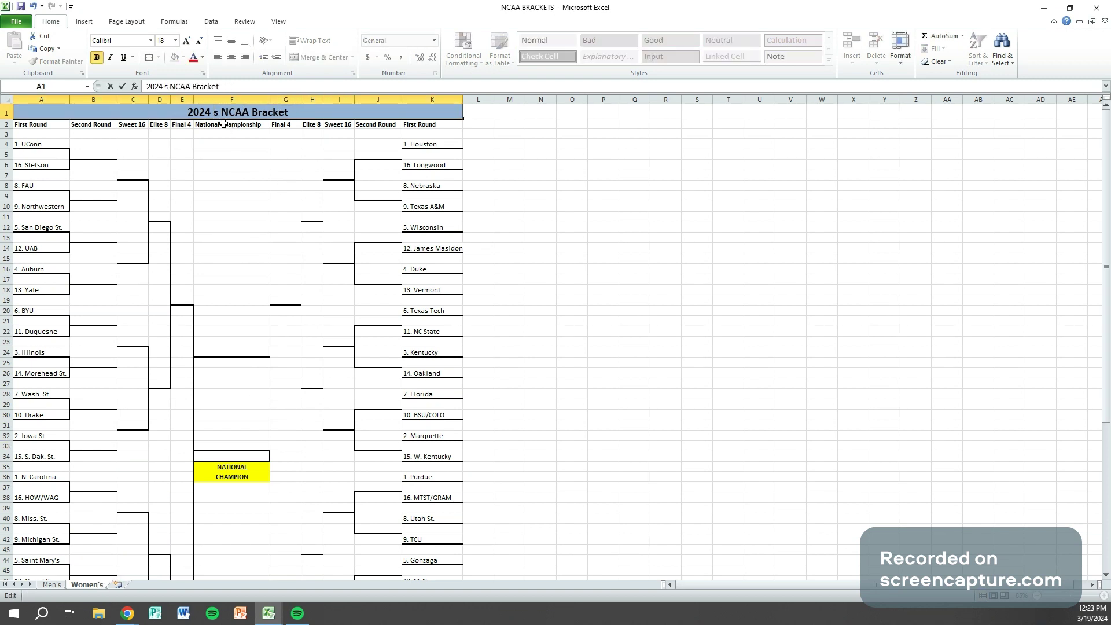
{"action": "type", "text": "Wome"}
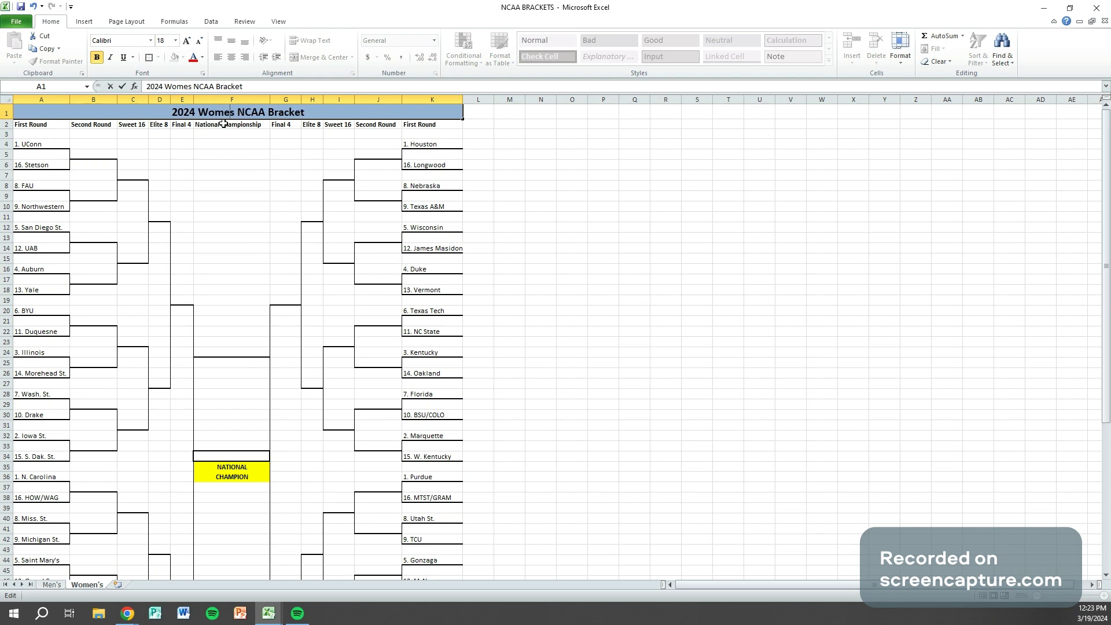
{"action": "type", "text": "n'"}
{"action": "left_click", "coordinate": [280, 163]}
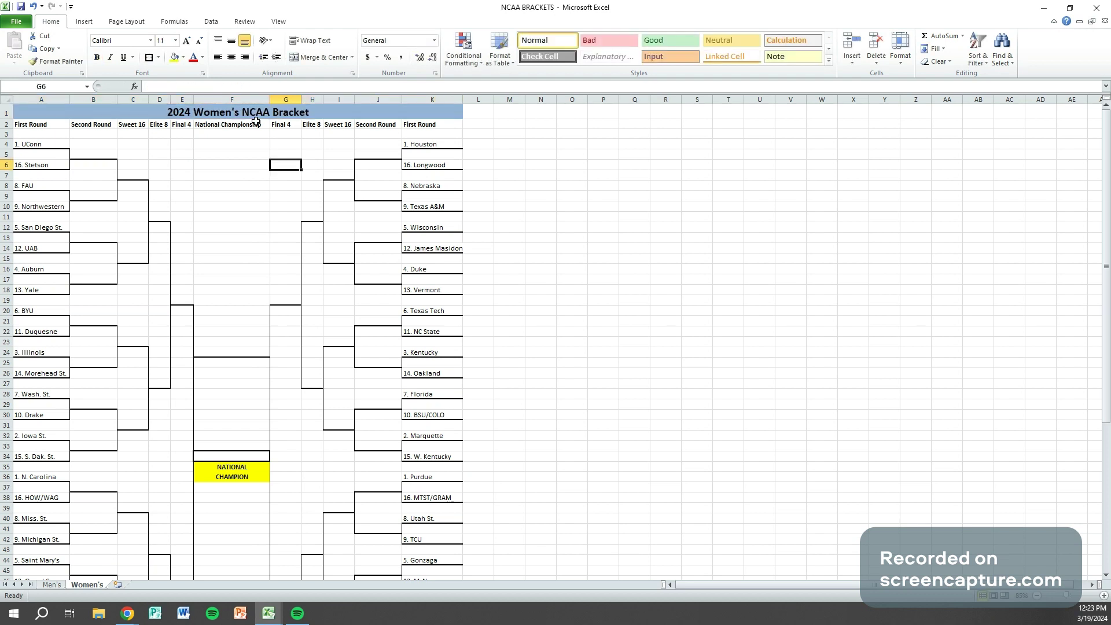
Fill the Women's sheet title cell with a light red theme color, leaving its font color black.
{"action": "left_click", "coordinate": [255, 115]}
{"action": "left_click", "coordinate": [202, 57]}
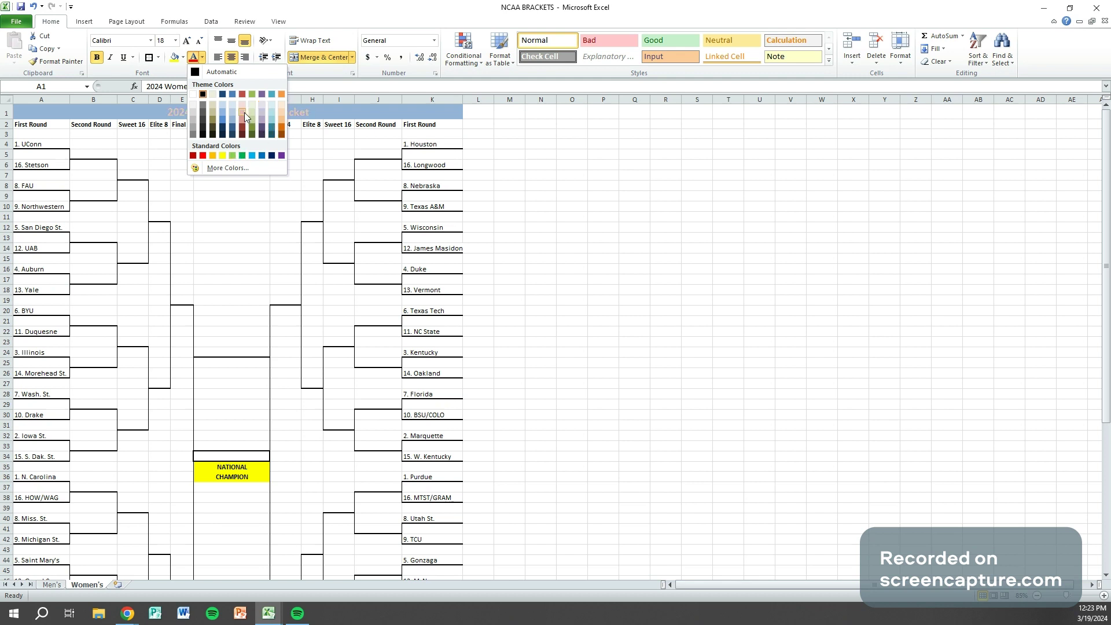
{"action": "left_click", "coordinate": [297, 162]}
{"action": "left_click", "coordinate": [183, 57]}
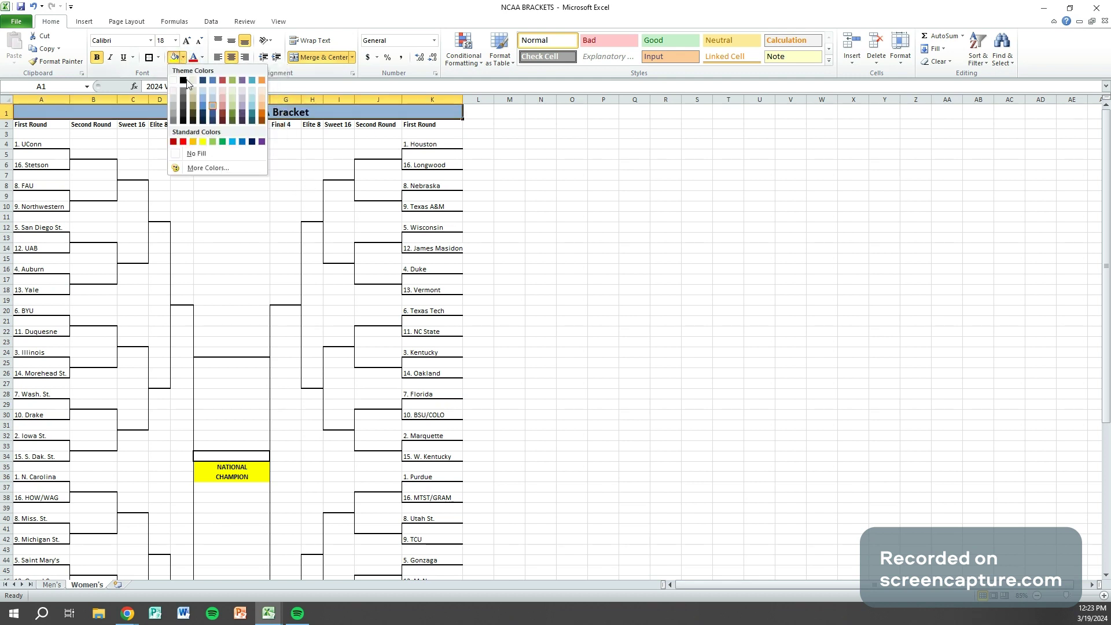
{"action": "left_click", "coordinate": [224, 95]}
{"action": "left_click", "coordinate": [264, 192]}
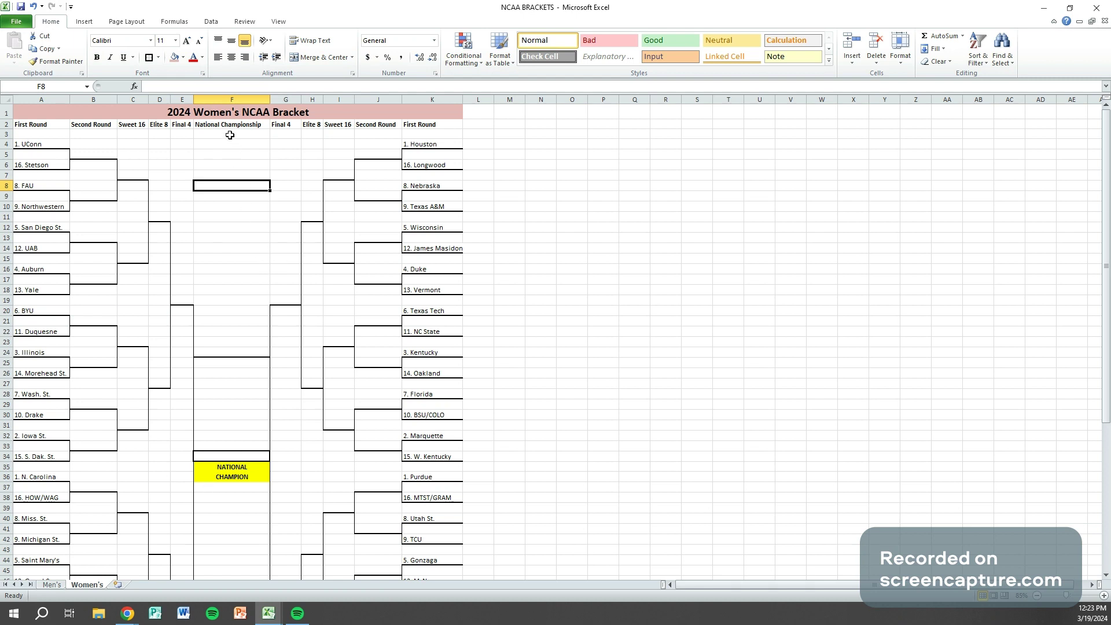
{"action": "left_click", "coordinate": [51, 587]}
{"action": "left_click", "coordinate": [86, 584]}
{"action": "left_click", "coordinate": [55, 586]}
{"action": "left_click", "coordinate": [85, 585]}
Place the workbook beside the browser and open the printable 2024 women's bracket PDF from the CBS Sports page.
{"action": "left_click_drag", "start_coordinate": [772, 7], "coordinate": [1110, 190]}
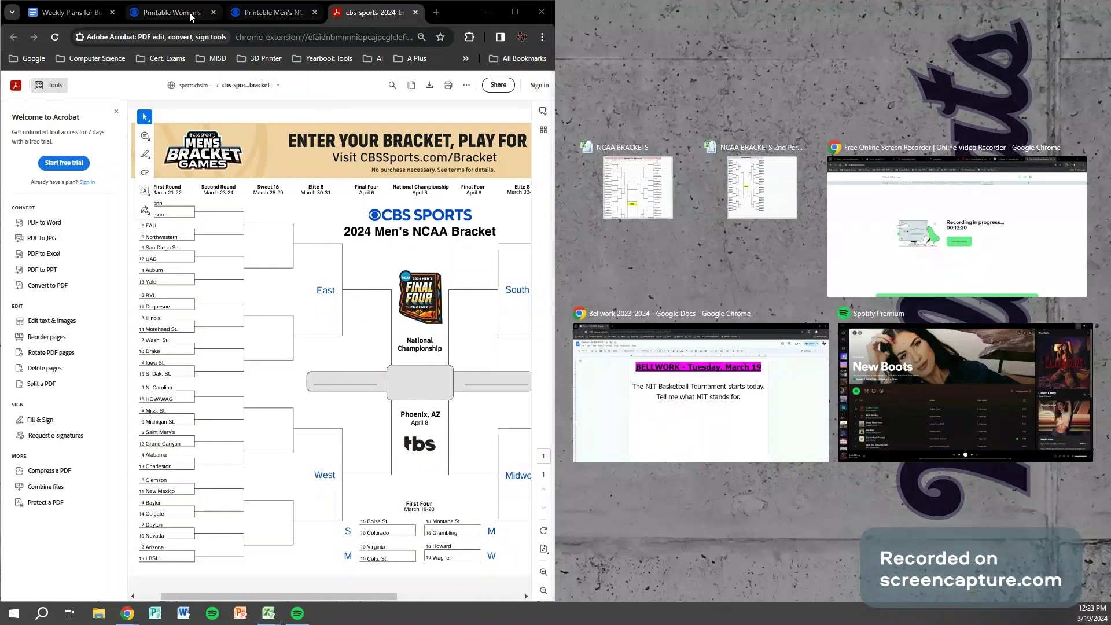
{"action": "left_click", "coordinate": [190, 17]}
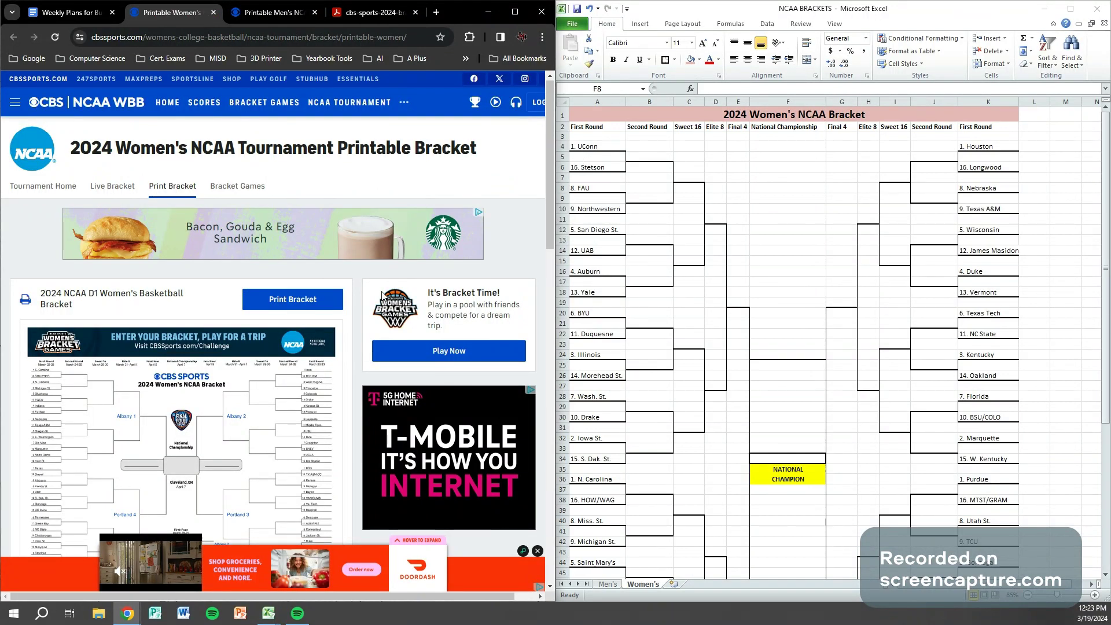
{"action": "left_click", "coordinate": [301, 305]}
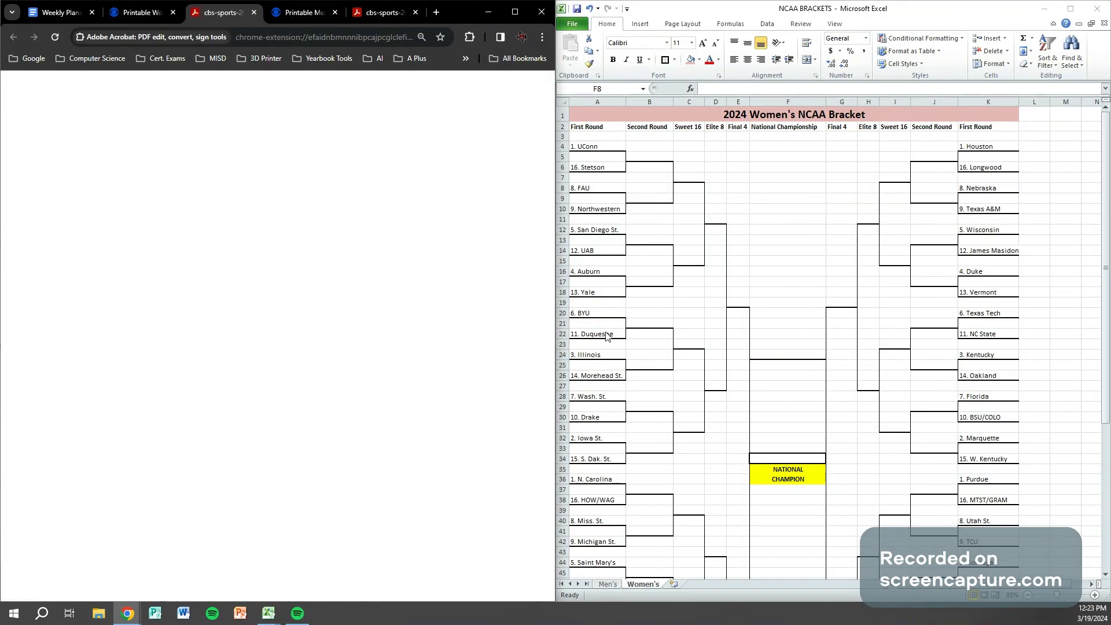
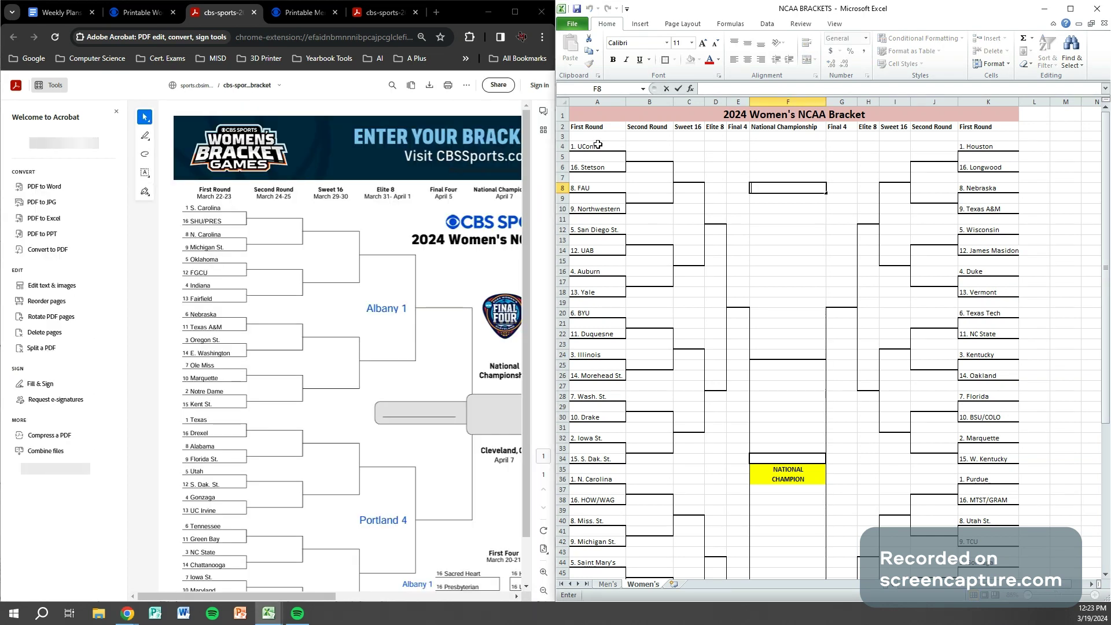
Replace the team names in the Women's first round with "1. S. Carolina" in A4 and "16. SHU/PRES" in A6.
{"action": "double_click", "coordinate": [605, 149]}
{"action": "left_click_drag", "start_coordinate": [588, 146], "coordinate": [581, 149]}
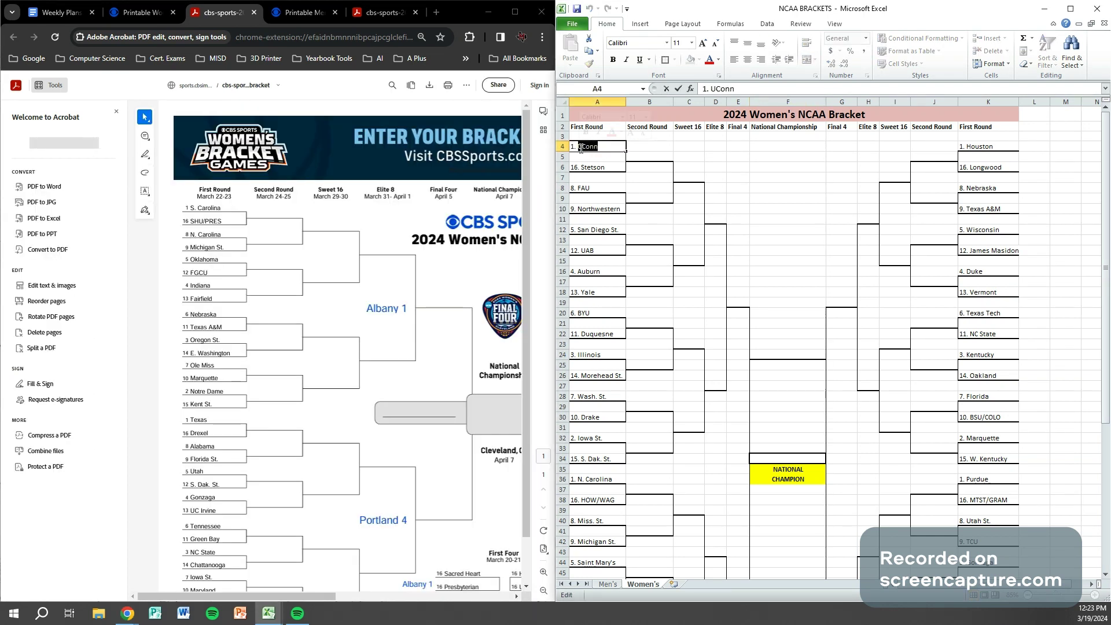
{"action": "type", "text": "S. C"}
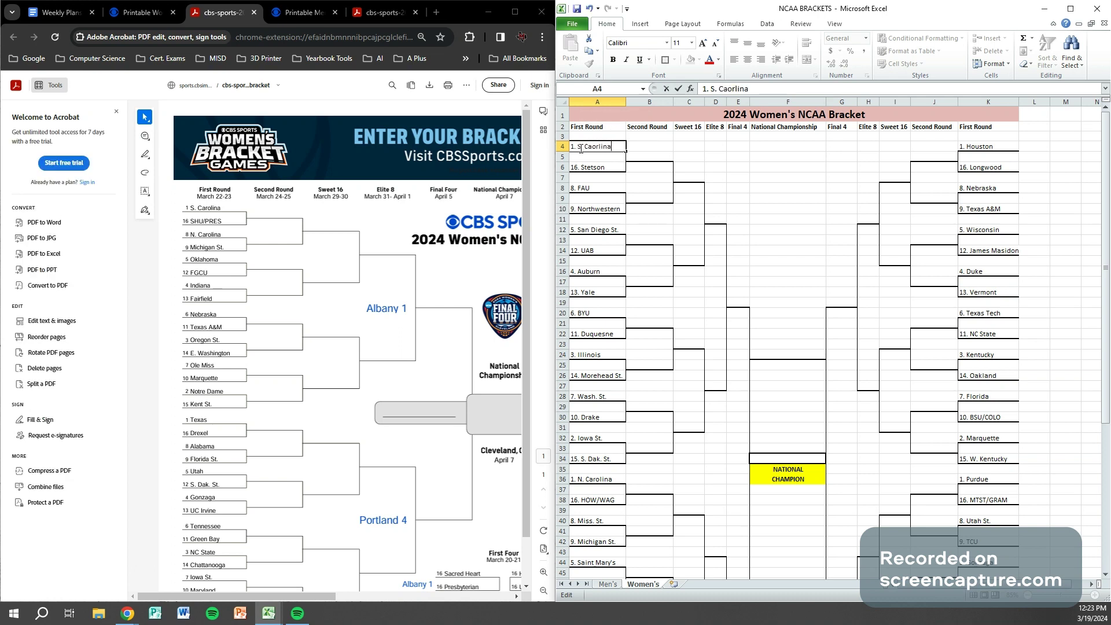
{"action": "type", "text": "arolina"}
{"action": "key", "text": "Return"}
{"action": "double_click", "coordinate": [583, 168]}
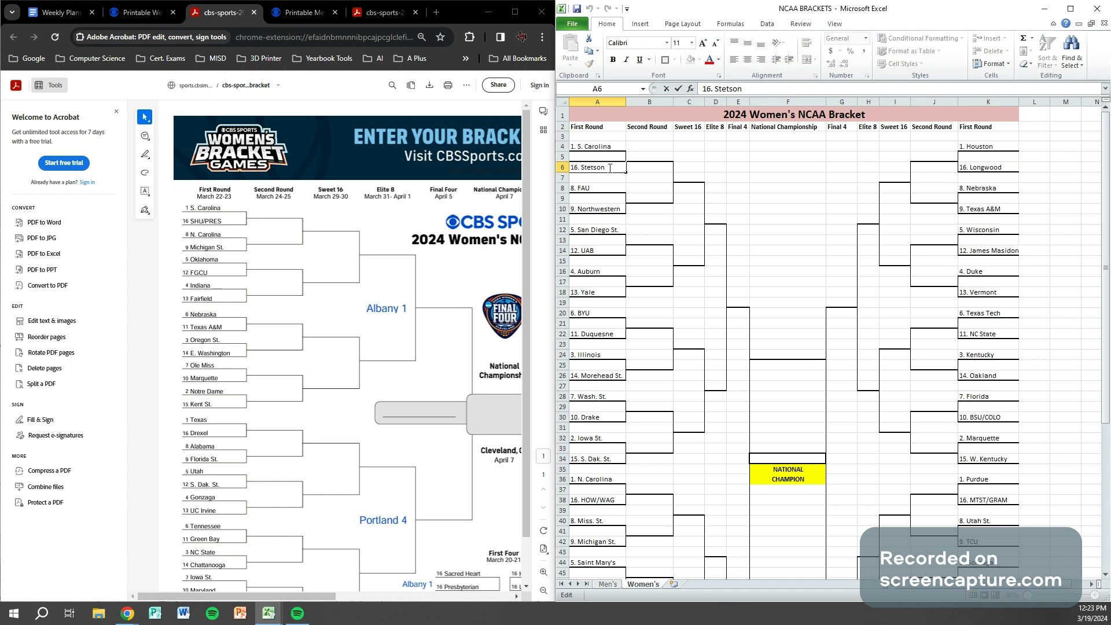
{"action": "left_click_drag", "start_coordinate": [606, 167], "coordinate": [583, 168]}
{"action": "type", "text": "SHU/PRES"}
Enter the women's teams "8. N. Carolina" in A8 and "9. Michigan St." in A10.
{"action": "double_click", "coordinate": [593, 188]}
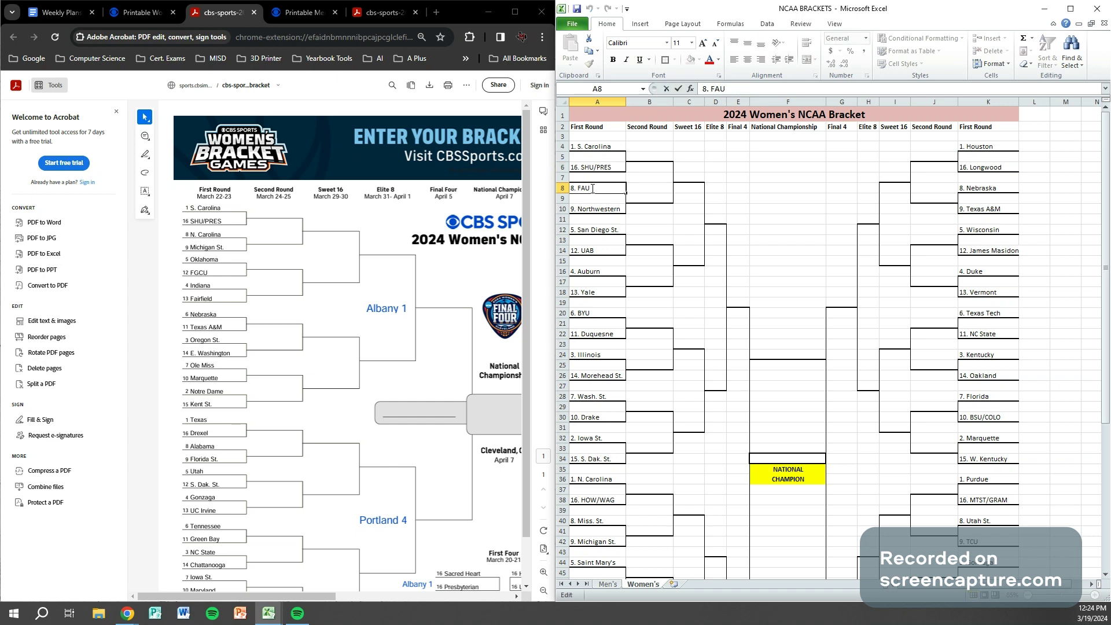
{"action": "type", "text": "N"}
{"action": "key", "text": "Return"}
{"action": "key", "text": "Return"}
{"action": "type", "text": "9. Michigan St."}
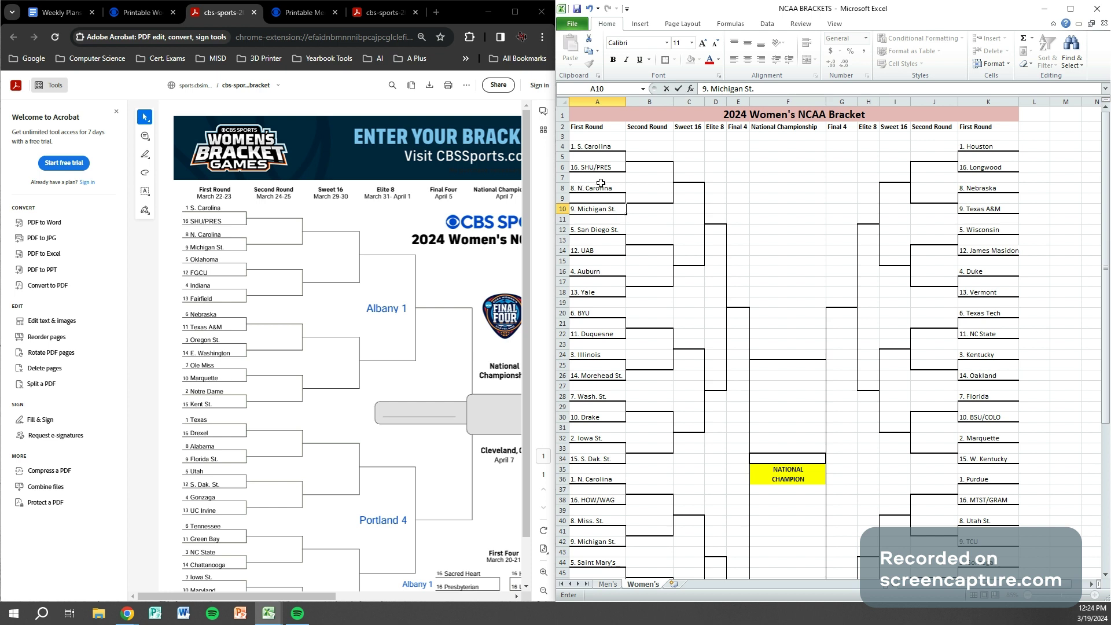
{"action": "left_click", "coordinate": [849, 282]}
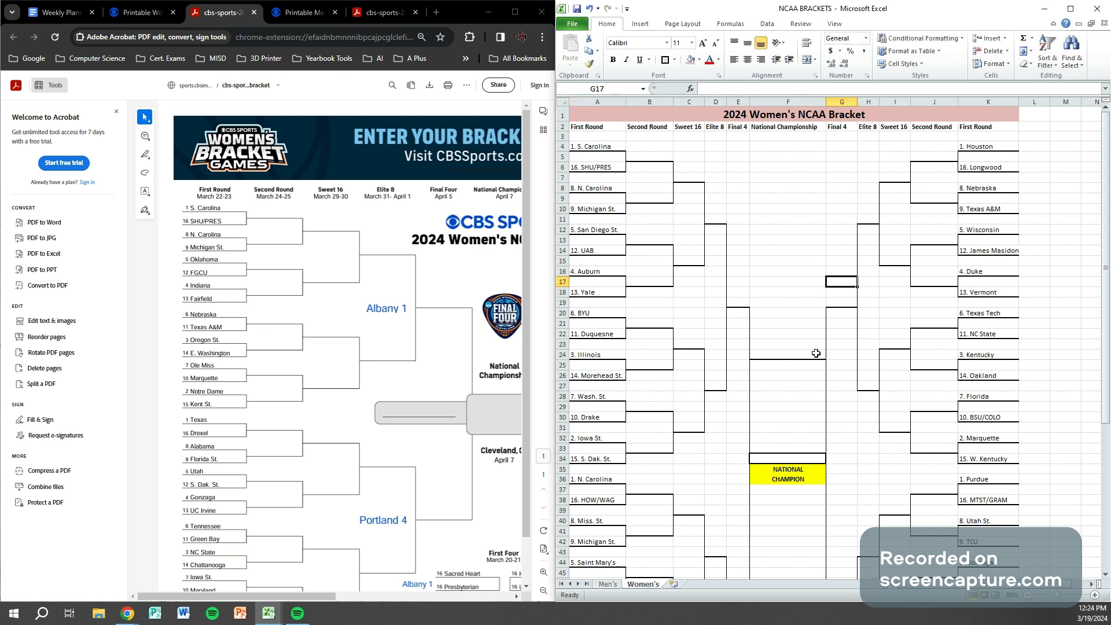
Select the UConn cell A4 on the Men's sheet and open google.com in a new browser tab.
{"action": "left_click", "coordinate": [607, 585]}
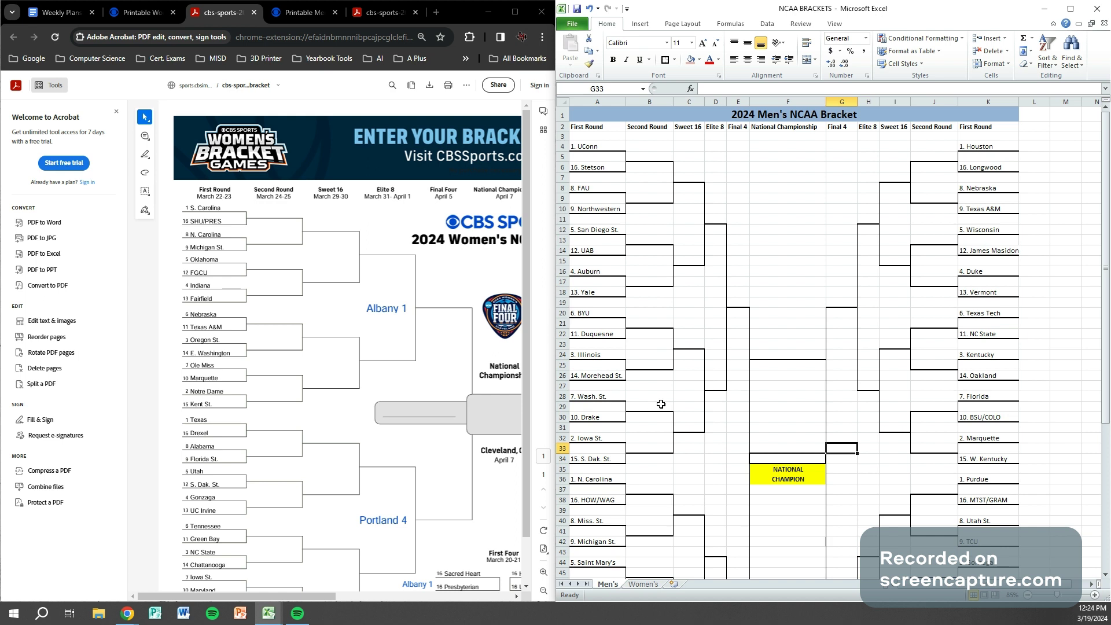
{"action": "left_click", "coordinate": [597, 147]}
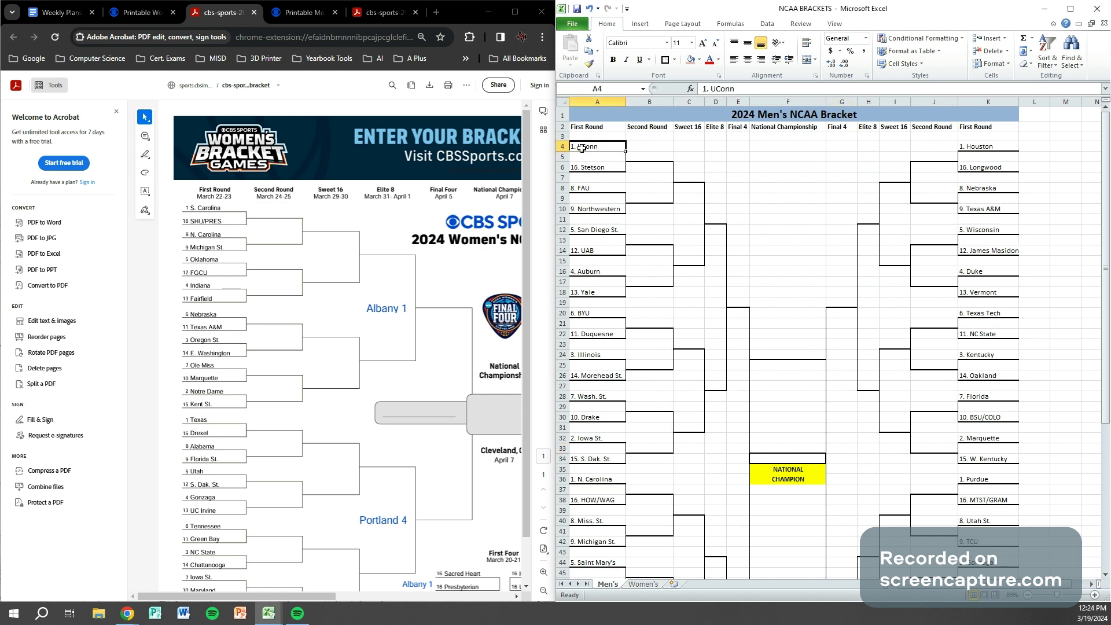
{"action": "left_click", "coordinate": [436, 15]}
{"action": "type", "text": "google.c"}
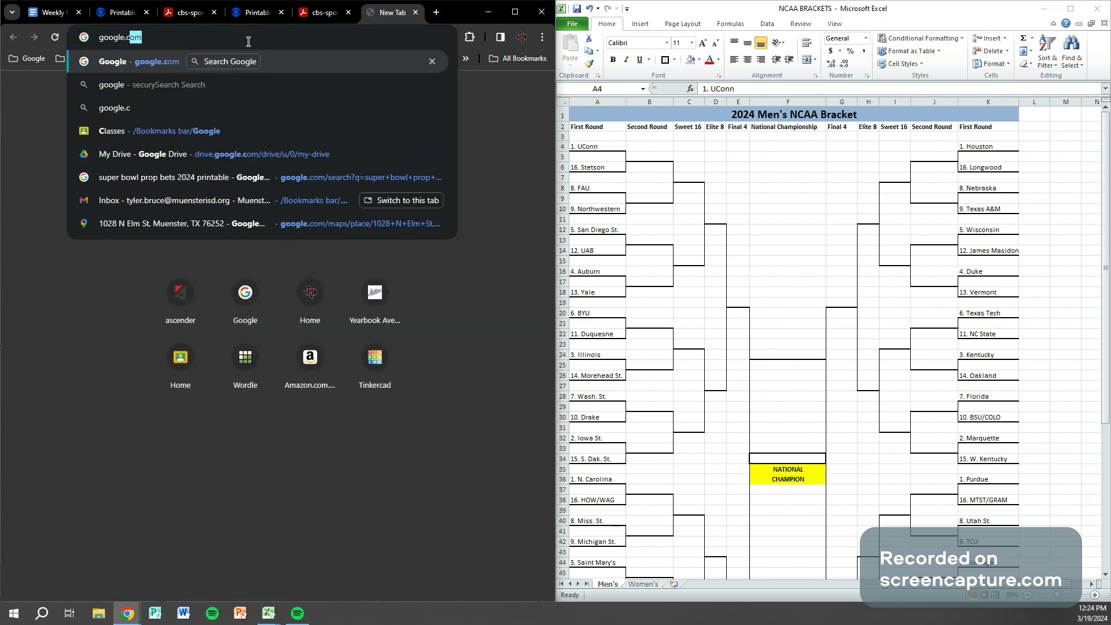
{"action": "key", "text": "Return"}
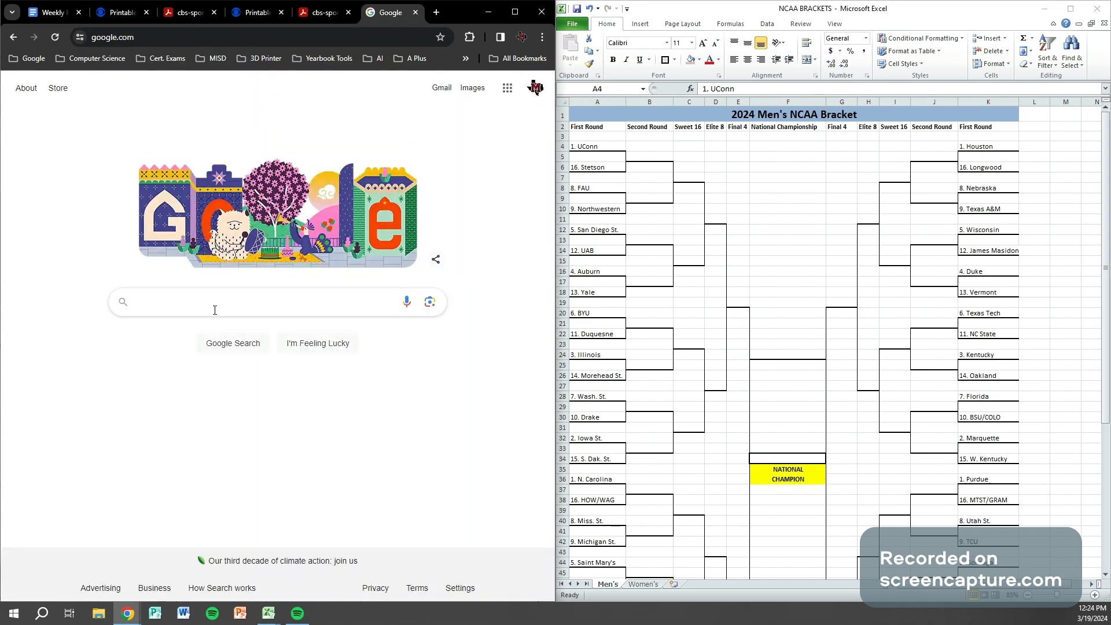
Search Google for "uconn basketball", refine it to "uconn basketball colors", and look over the results.
{"action": "left_click", "coordinate": [214, 309]}
{"action": "type", "text": "ucon"}
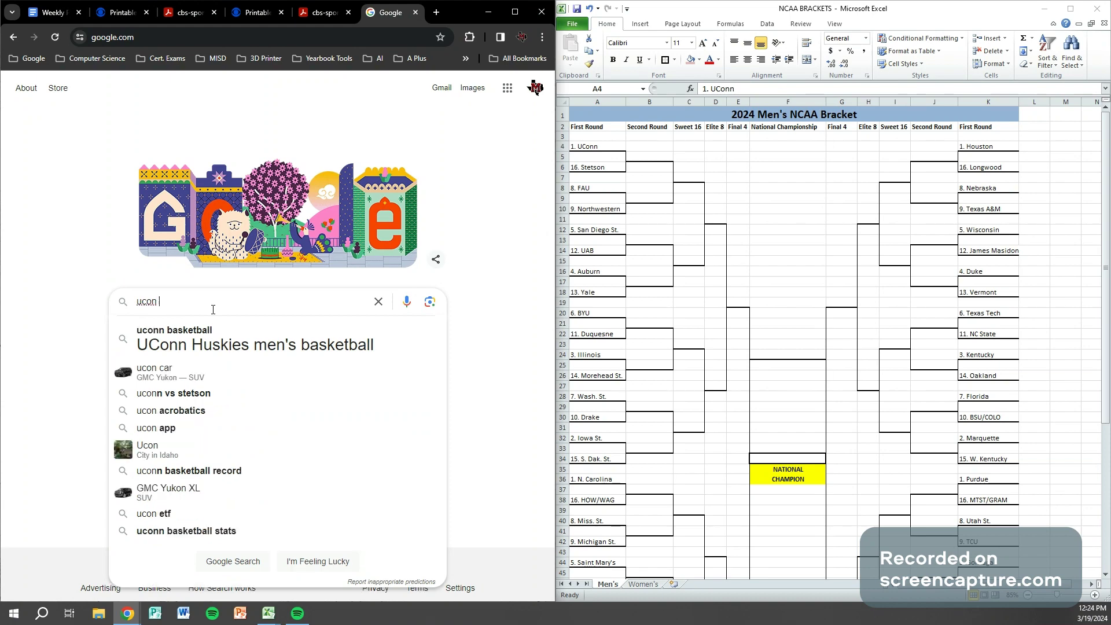
{"action": "type", "text": "n basketball"}
{"action": "key", "text": "Return"}
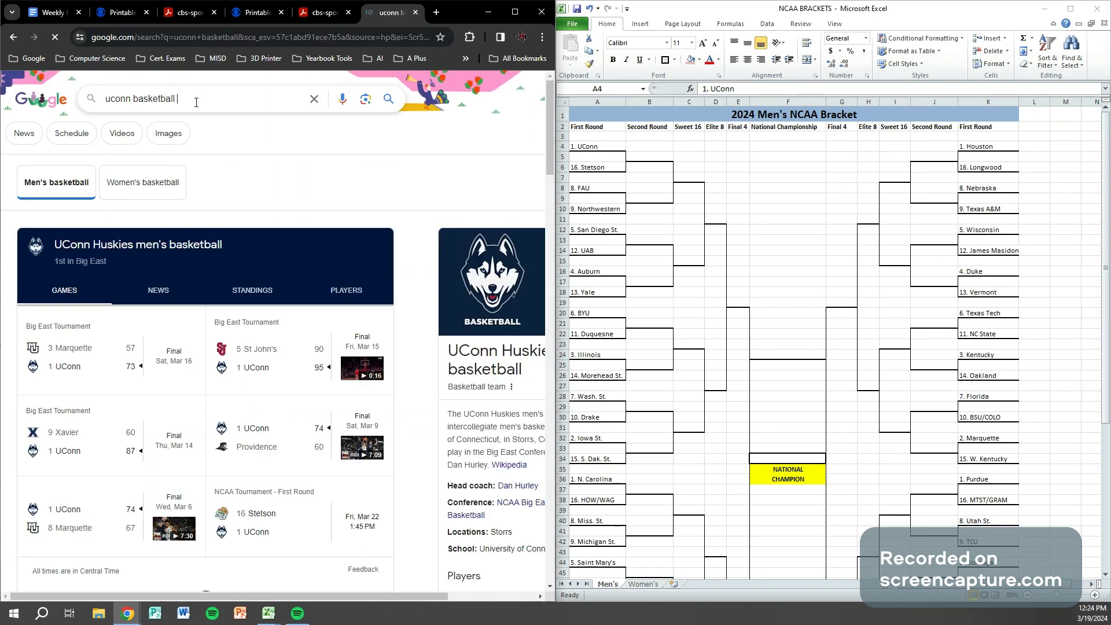
{"action": "type", "text": "colors"}
{"action": "key", "text": "Return"}
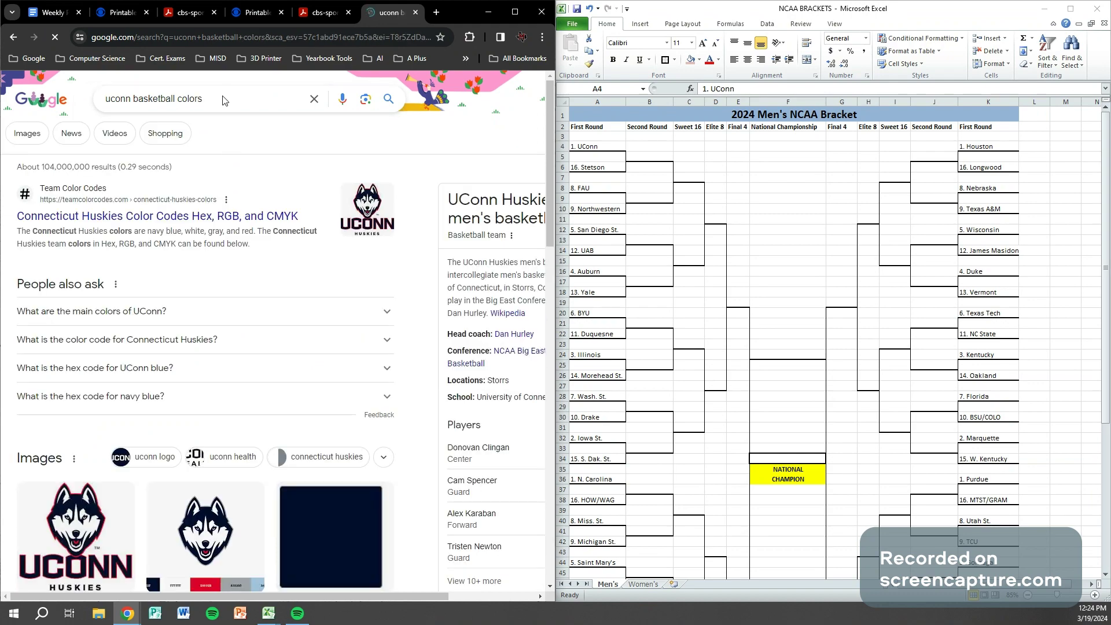
{"action": "scroll", "coordinate": [198, 264], "scroll_direction": "down", "scroll_amount": 5}
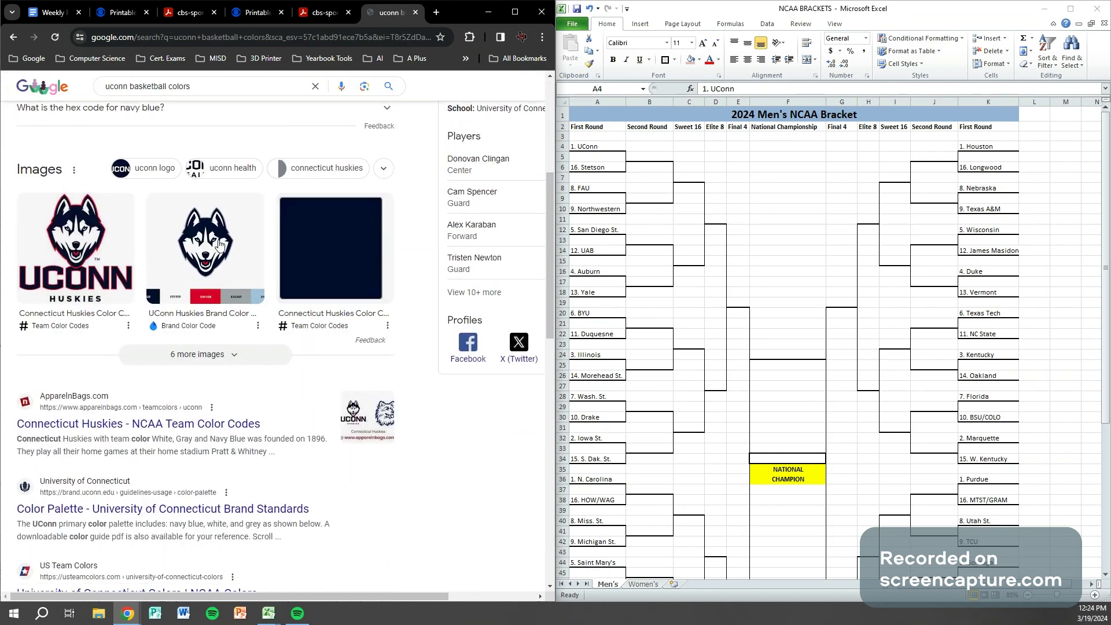
{"action": "scroll", "coordinate": [193, 174], "scroll_direction": "up", "scroll_amount": 5}
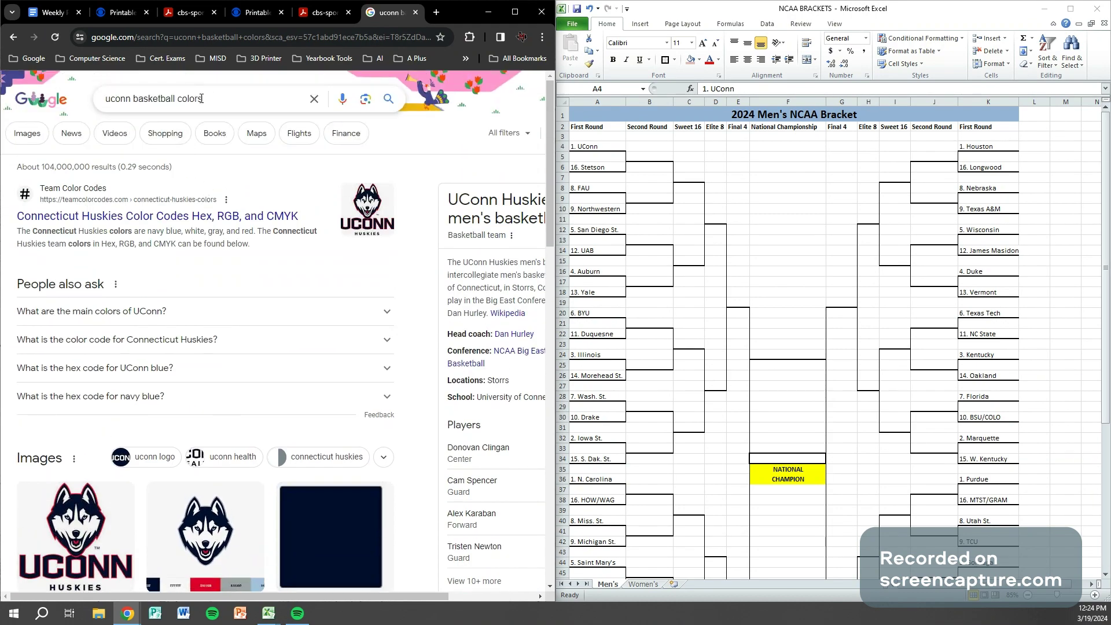
Change the Google search to "uconn school colors".
{"action": "left_click_drag", "start_coordinate": [202, 98], "coordinate": [135, 99]}
{"action": "type", "text": "school "}
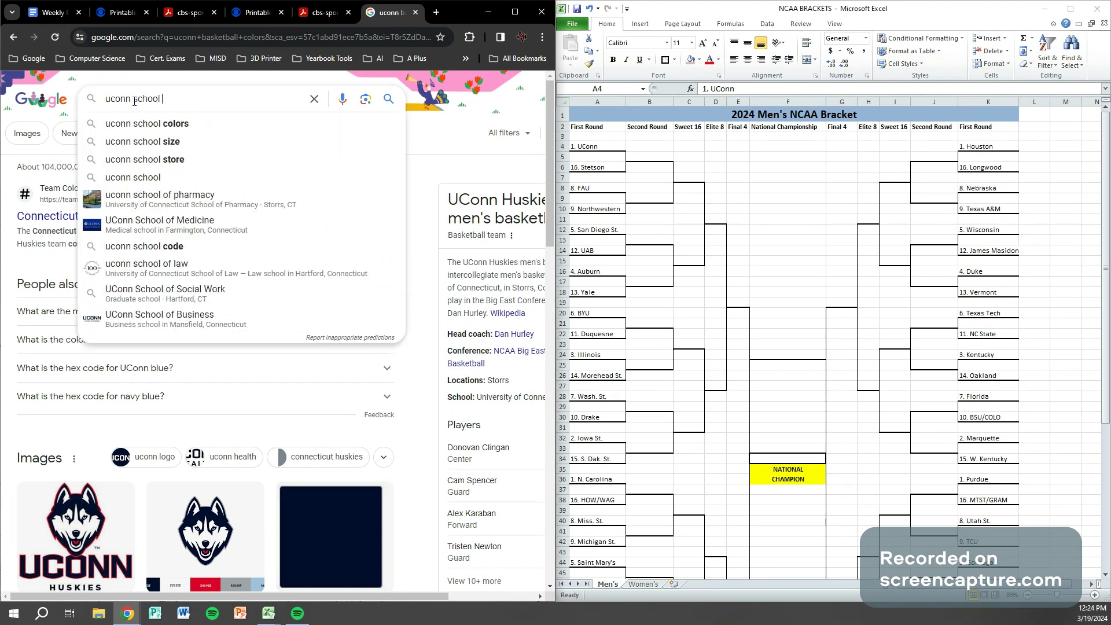
{"action": "type", "text": "colors"}
{"action": "key", "text": "Return"}
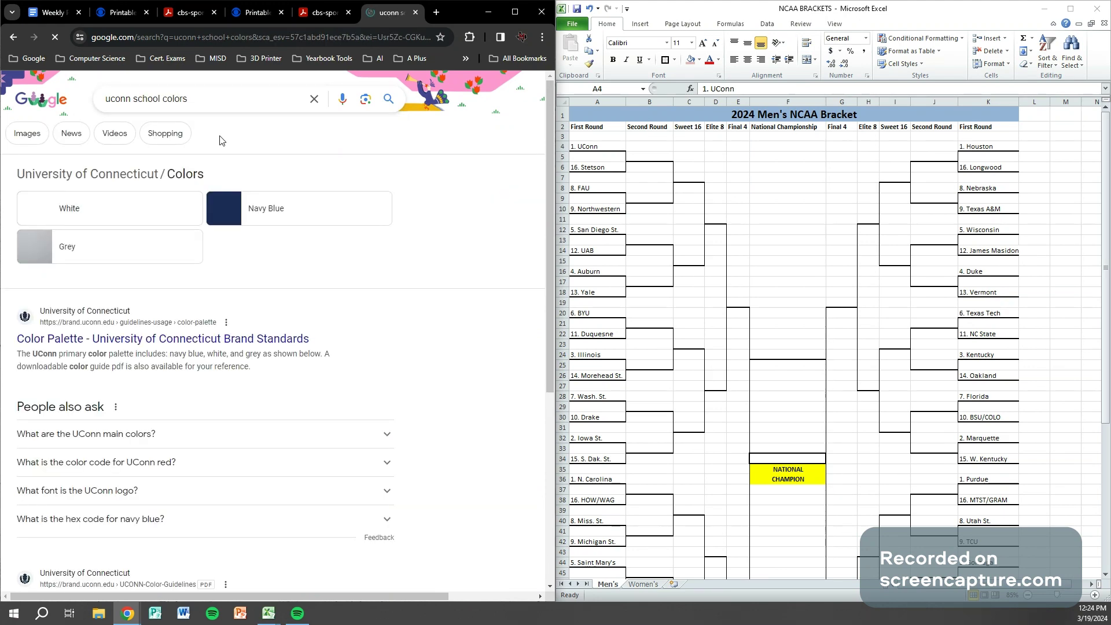
Fill the UConn cell A4 on the Men's sheet with standard dark blue and make its text white.
{"action": "left_click", "coordinate": [618, 146]}
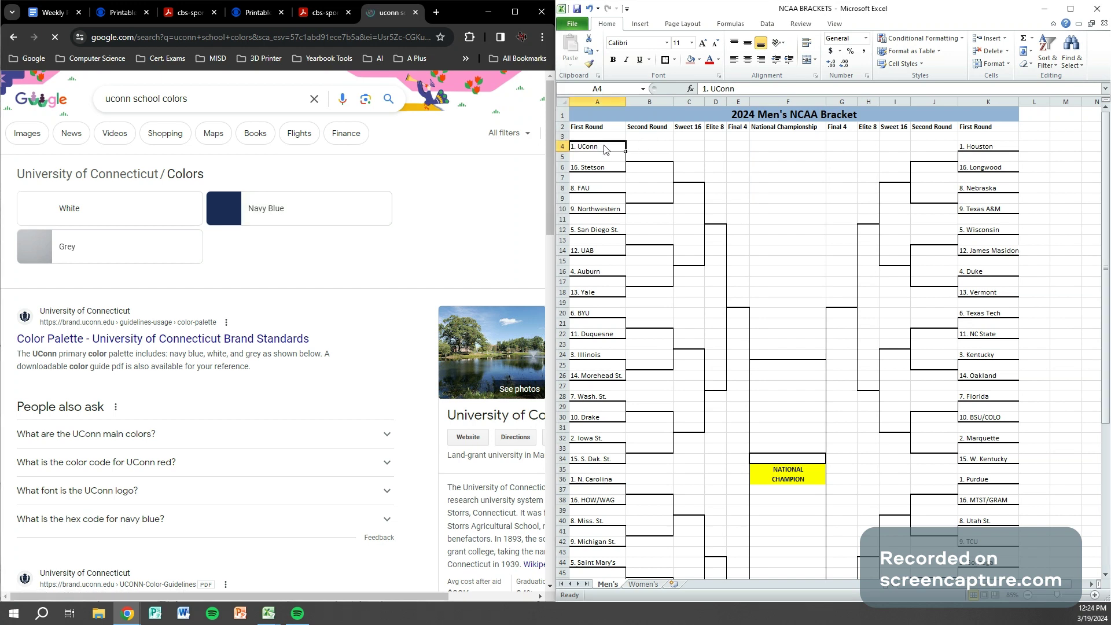
{"action": "left_click", "coordinate": [699, 59]}
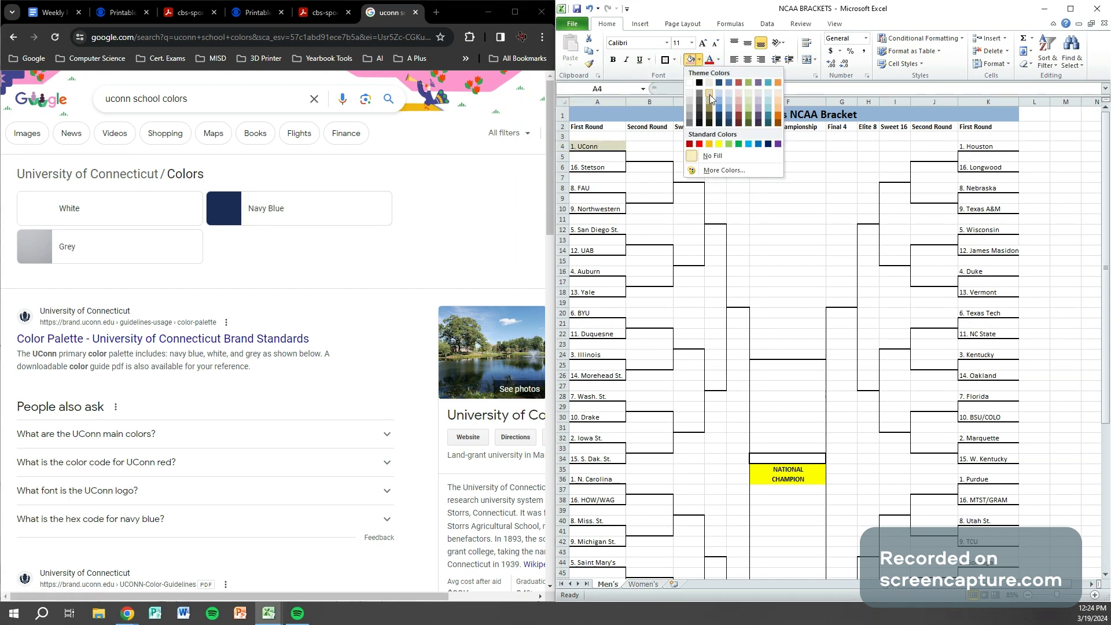
{"action": "left_click", "coordinate": [768, 145]}
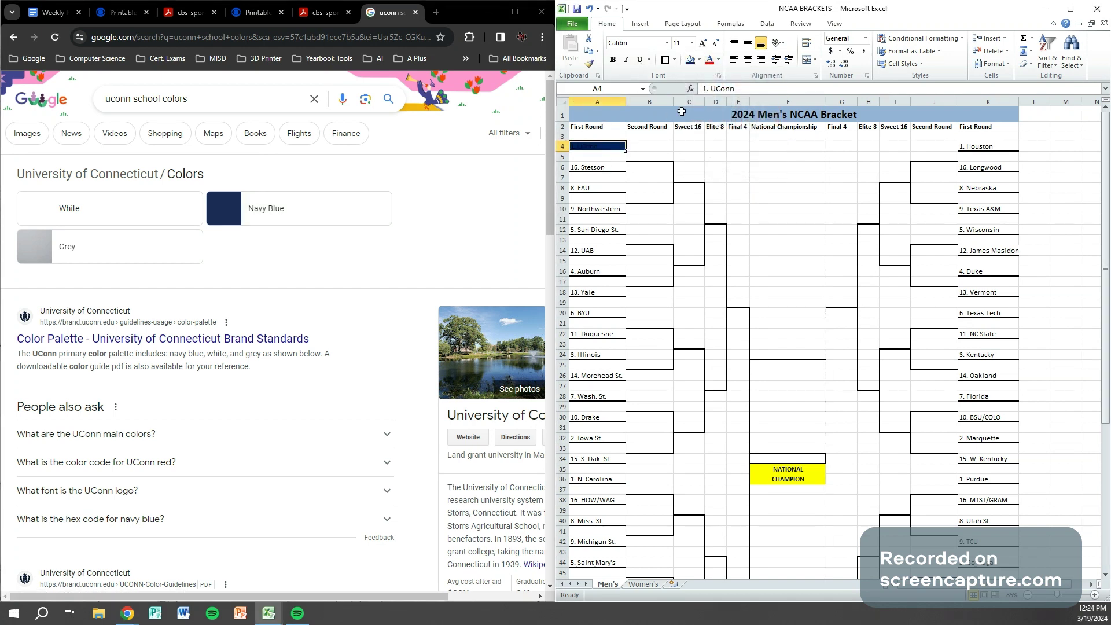
{"action": "left_click", "coordinate": [719, 61]}
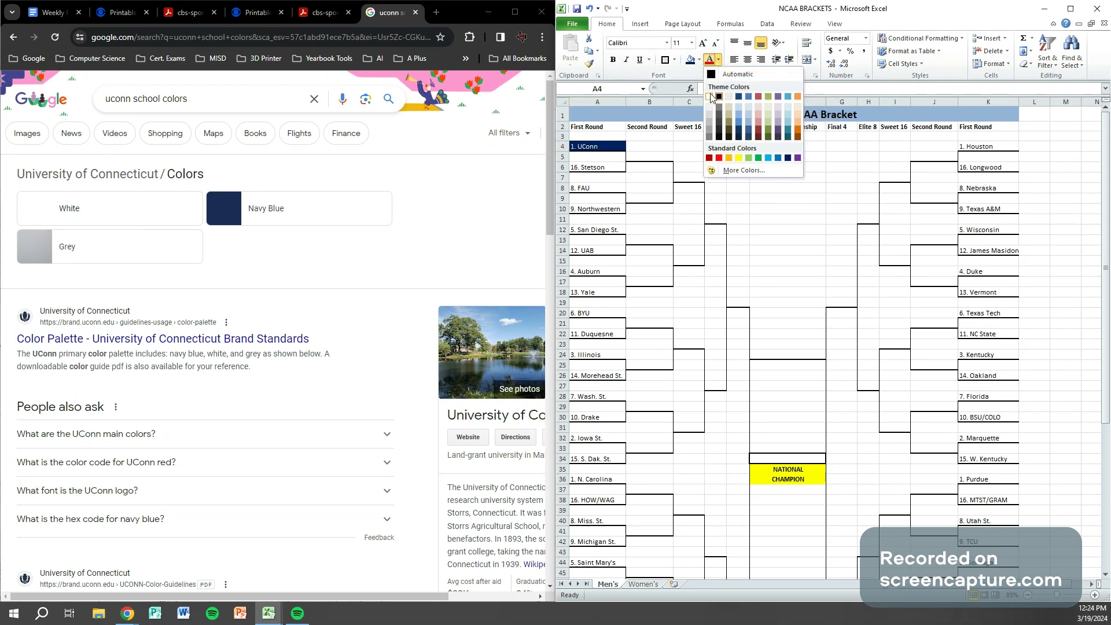
{"action": "left_click", "coordinate": [714, 93]}
{"action": "left_click", "coordinate": [688, 156]}
Select the Stetson cell A6 on the Men's sheet and search Google for "stetson school colors".
{"action": "left_click", "coordinate": [609, 168]}
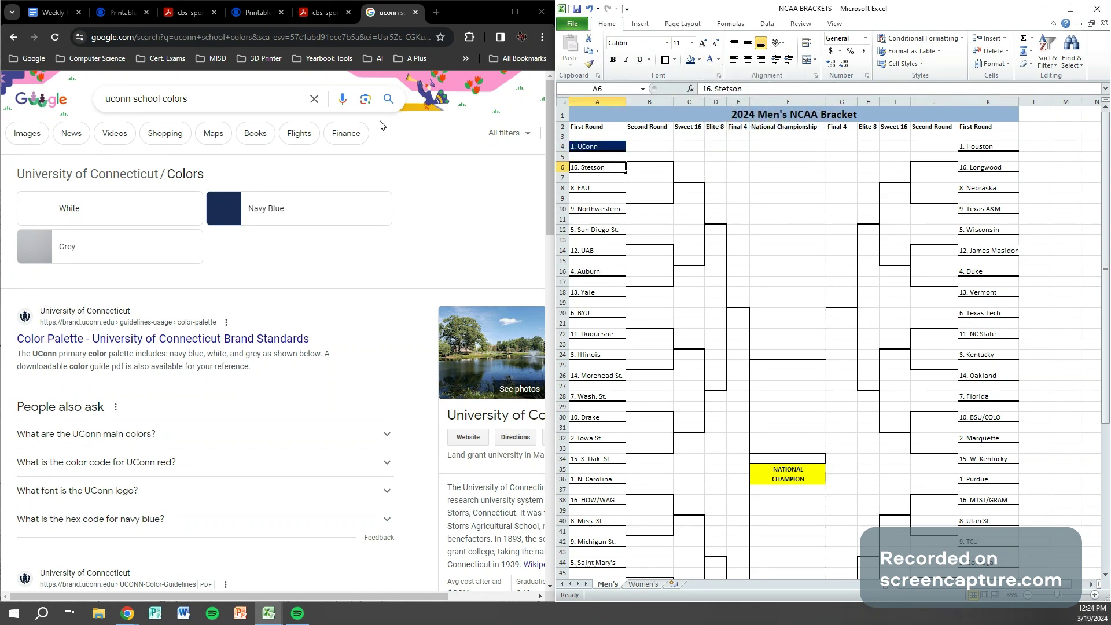
{"action": "double_click", "coordinate": [131, 99]}
{"action": "key", "text": "BackSpace"}
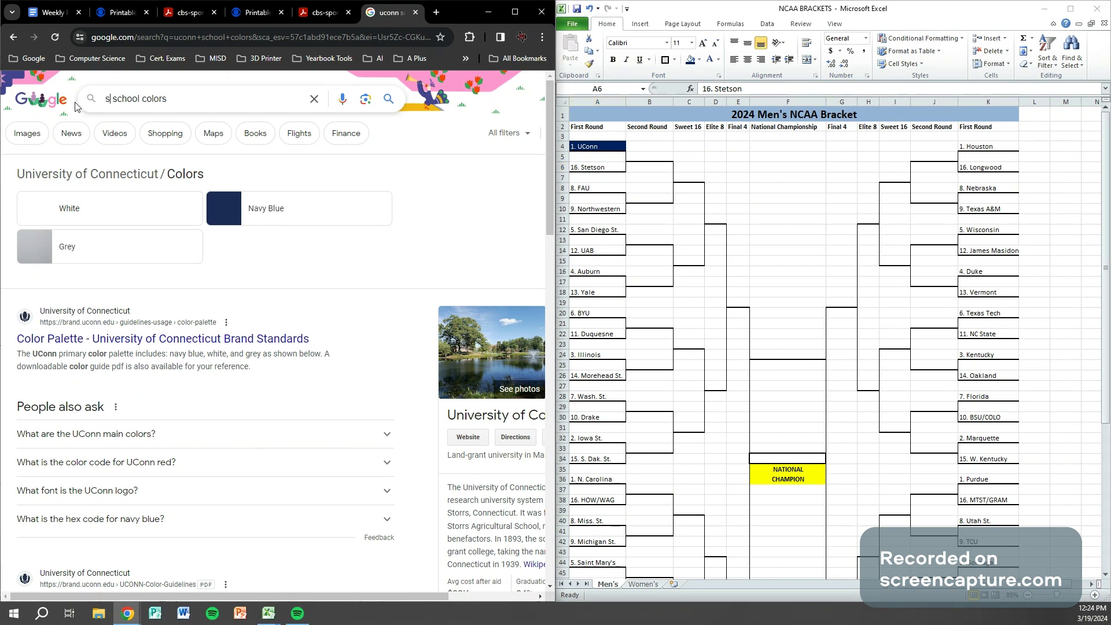
{"action": "type", "text": "stetson"}
{"action": "key", "text": "Return"}
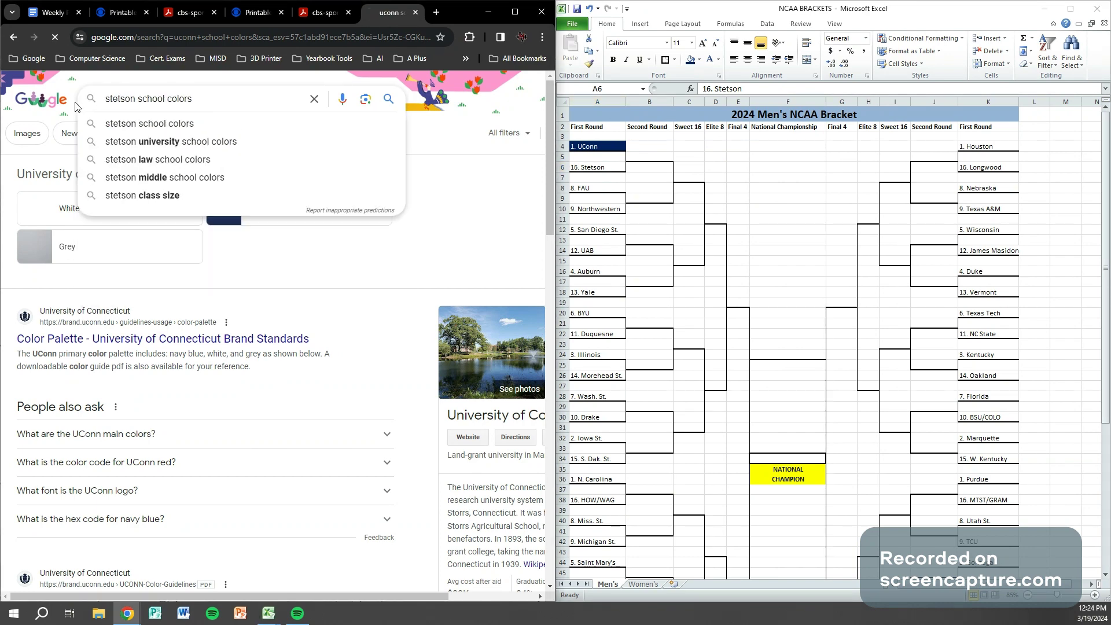
Fill the Stetson cell A6 with standard green and make its text white.
{"action": "left_click", "coordinate": [591, 167]}
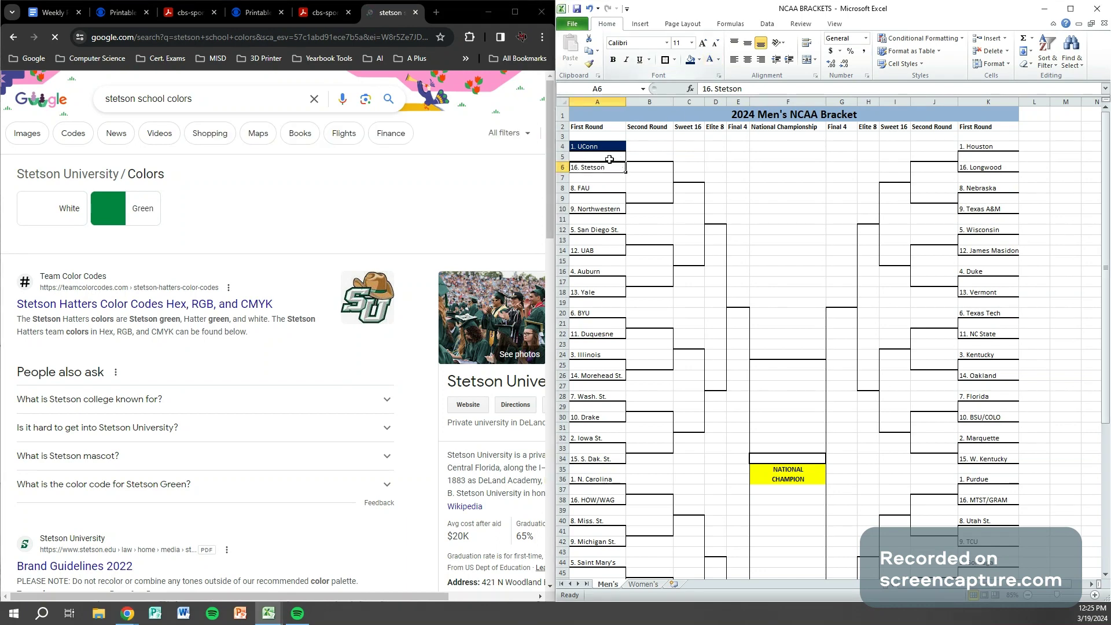
{"action": "left_click", "coordinate": [719, 60]}
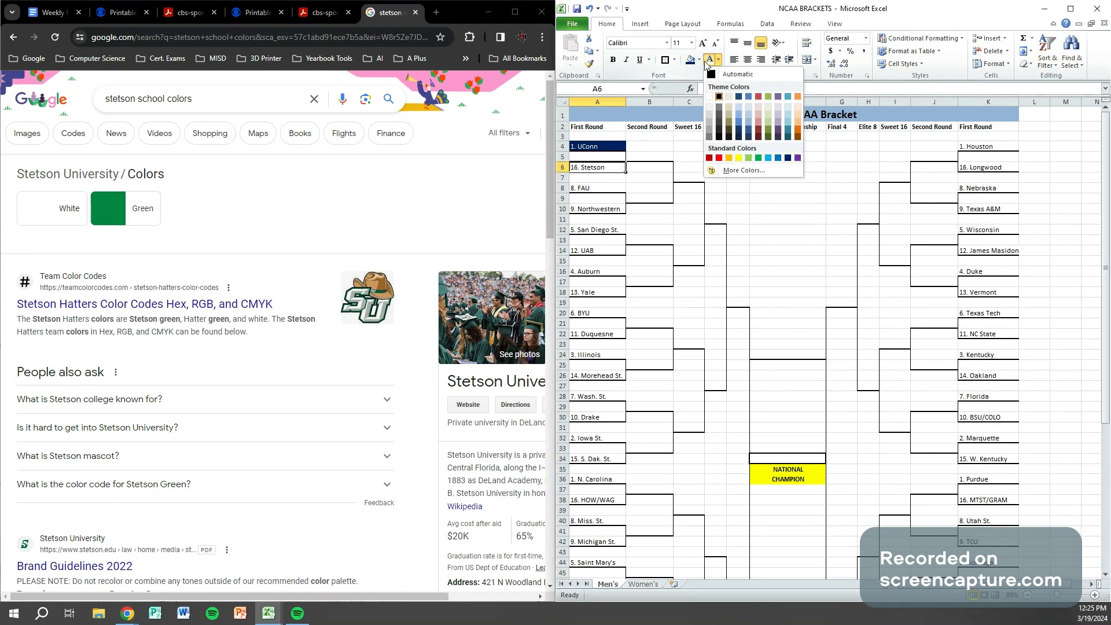
{"action": "left_click", "coordinate": [700, 60]}
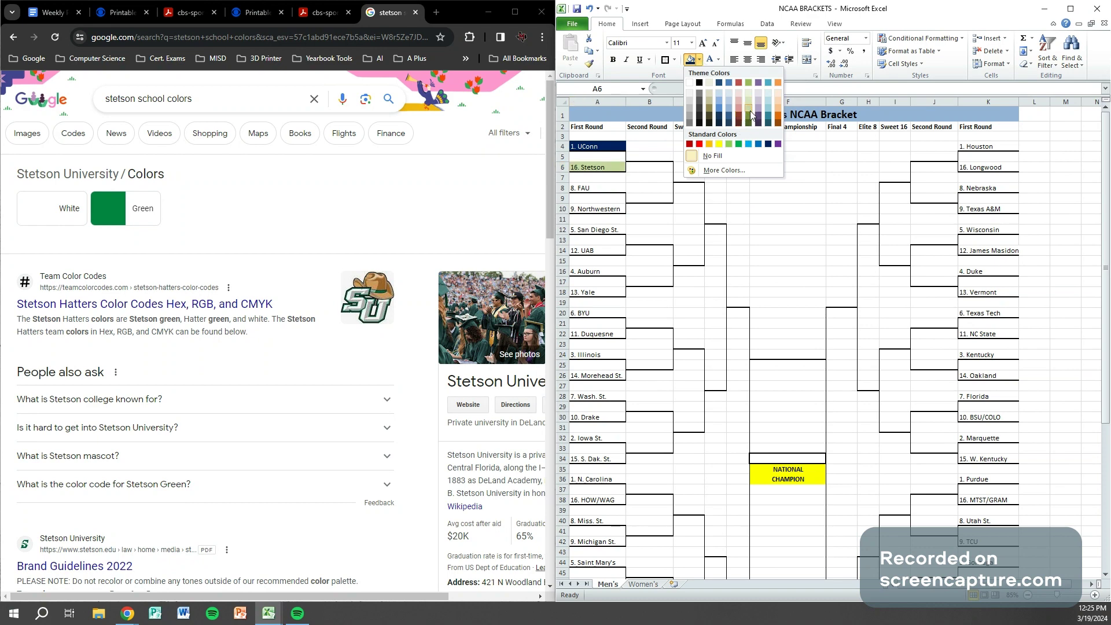
{"action": "left_click", "coordinate": [738, 145]}
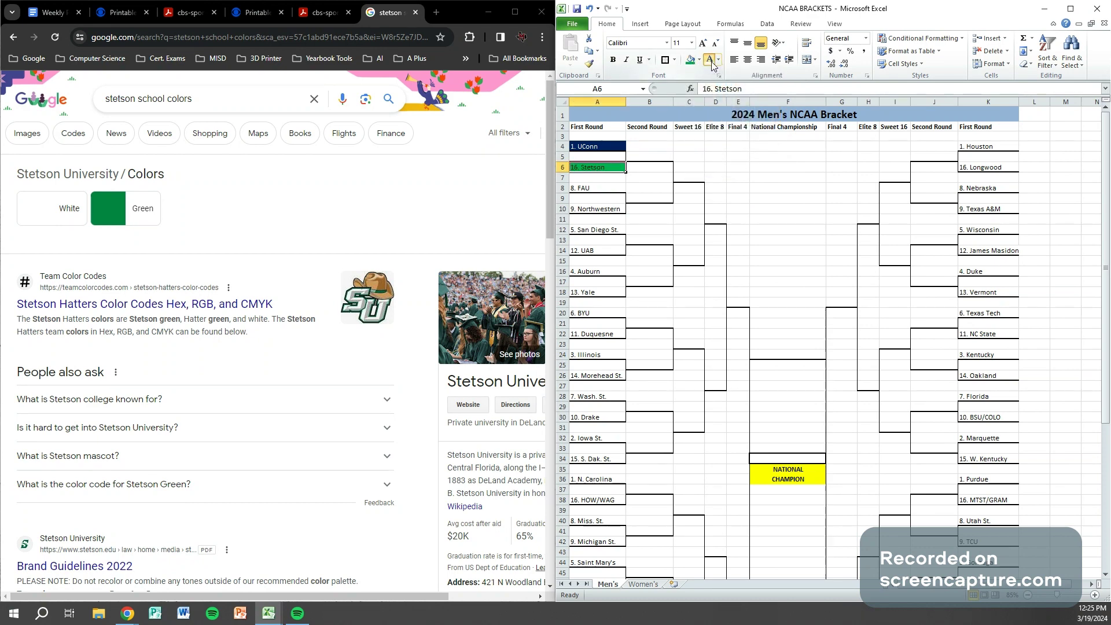
{"action": "left_click", "coordinate": [733, 186]}
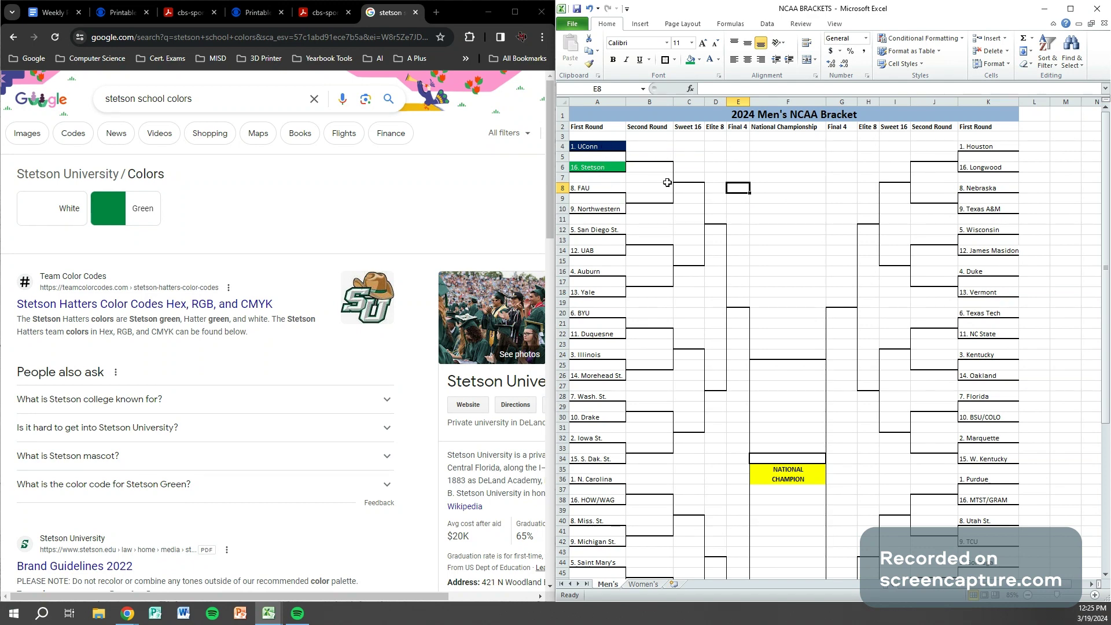
Copy the colored UConn cell A4 into the Second Round cell B5.
{"action": "left_click", "coordinate": [600, 145]}
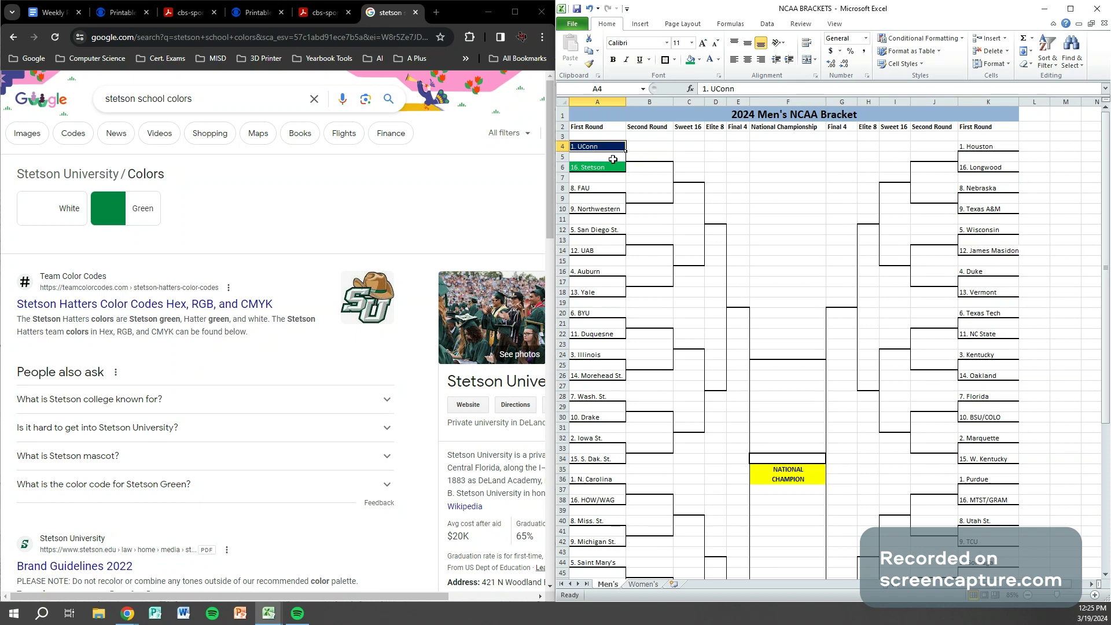
{"action": "key", "text": "ctrl+c"}
{"action": "left_click", "coordinate": [650, 157]}
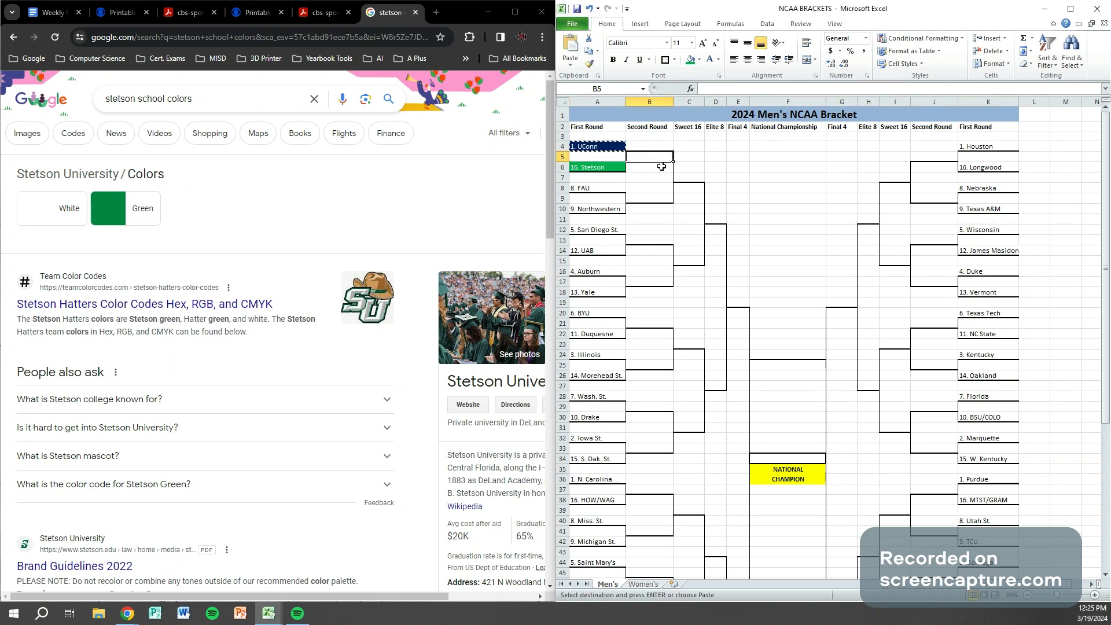
{"action": "key", "text": "ctrl+v"}
{"action": "left_click", "coordinate": [692, 167]}
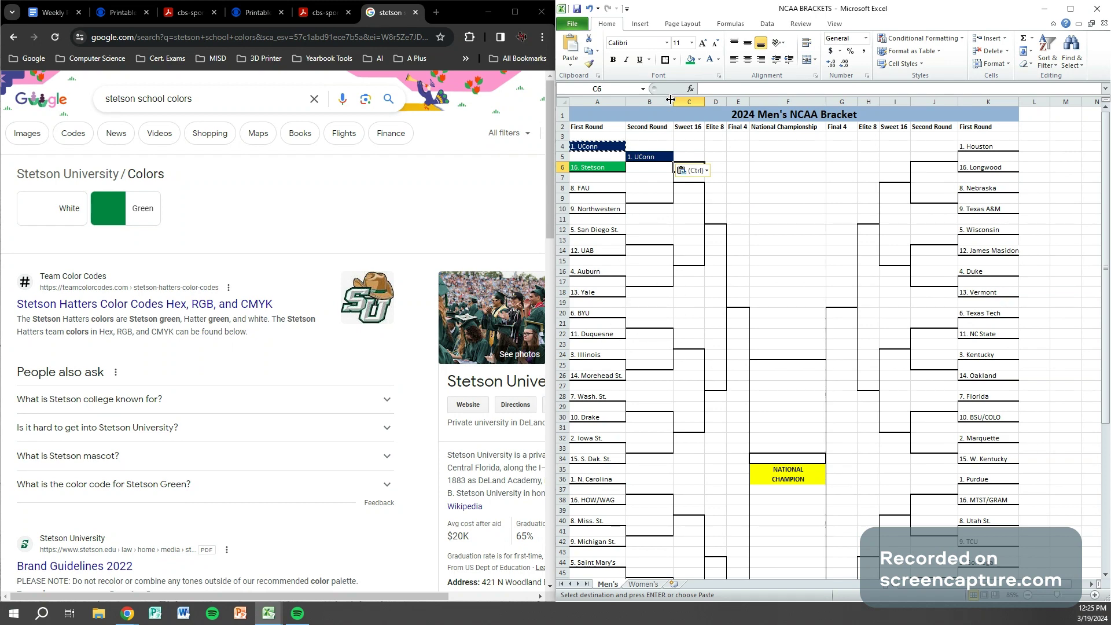
{"action": "key", "text": "Right"}
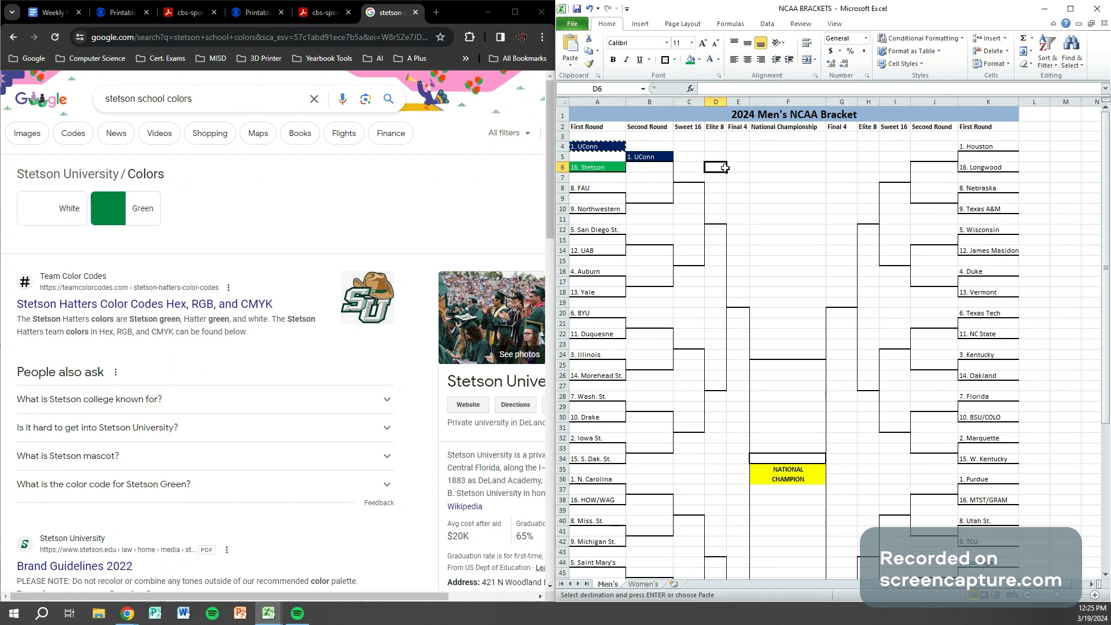
Copy UConn from the Second Round cell B5 into the Sweet 16 cell C7.
{"action": "left_click", "coordinate": [654, 160]}
{"action": "key", "text": "ctrl+c"}
{"action": "left_click", "coordinate": [693, 181]}
{"action": "key", "text": "ctrl+v"}
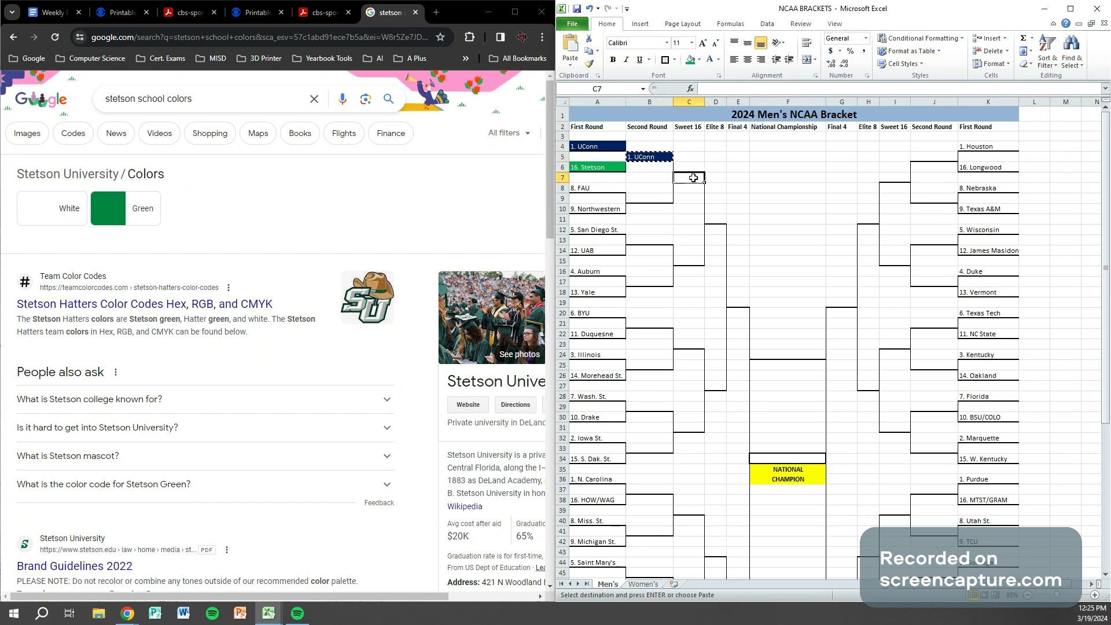
Paste UConn into the Elite 8 cell D11 and the Final 4 cell E19, autofitting columns D and E.
{"action": "left_click", "coordinate": [715, 220]}
{"action": "key", "text": "ctrl+v"}
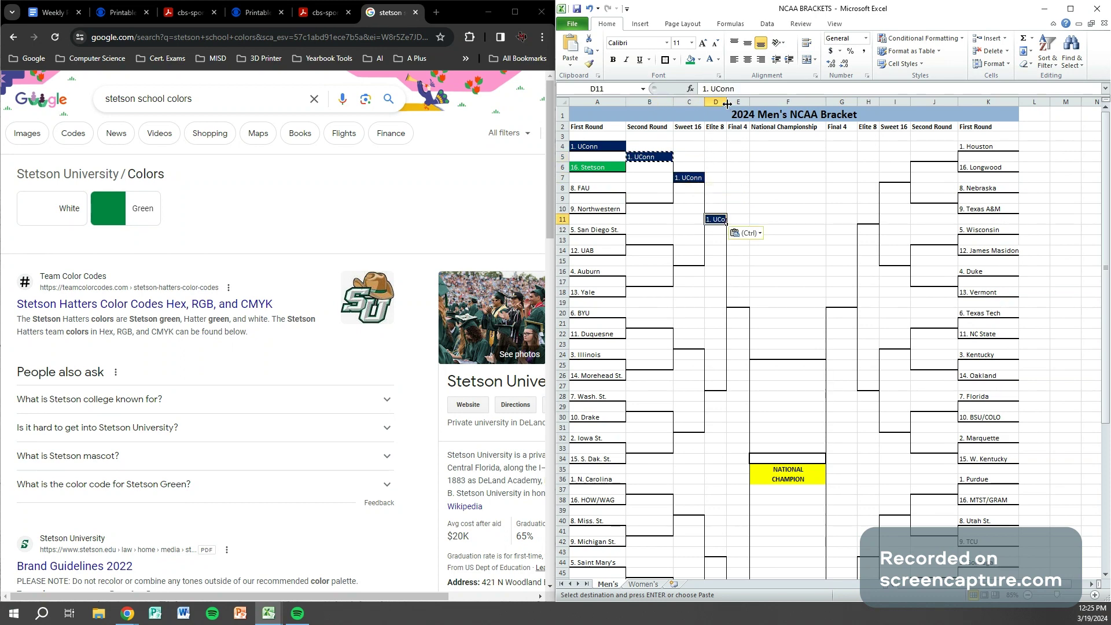
{"action": "double_click", "coordinate": [726, 102]}
{"action": "left_click", "coordinate": [748, 302]}
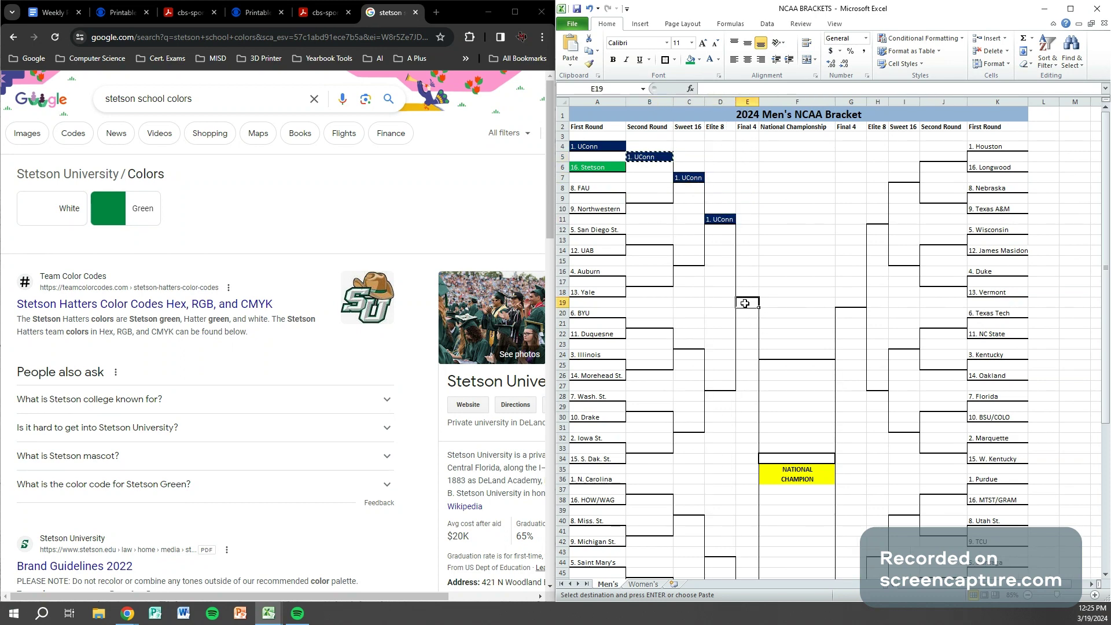
{"action": "key", "text": "ctrl+v"}
{"action": "double_click", "coordinate": [759, 101]}
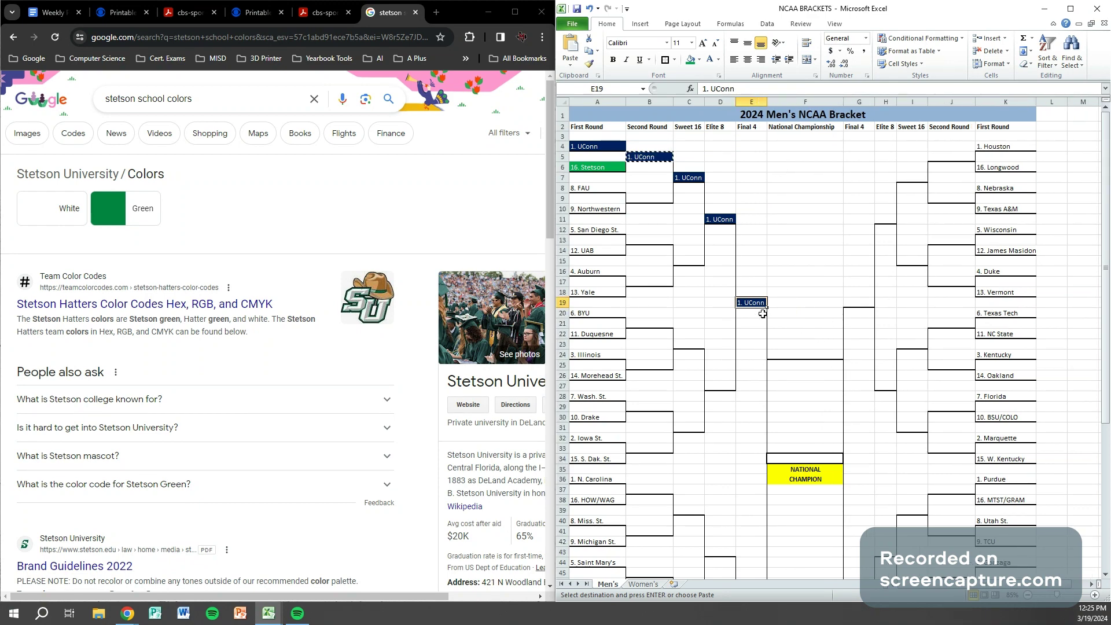
Paste UConn into the National Championship cell F24 and the National Champion cell F34, and end the copy mode.
{"action": "left_click", "coordinate": [807, 354]}
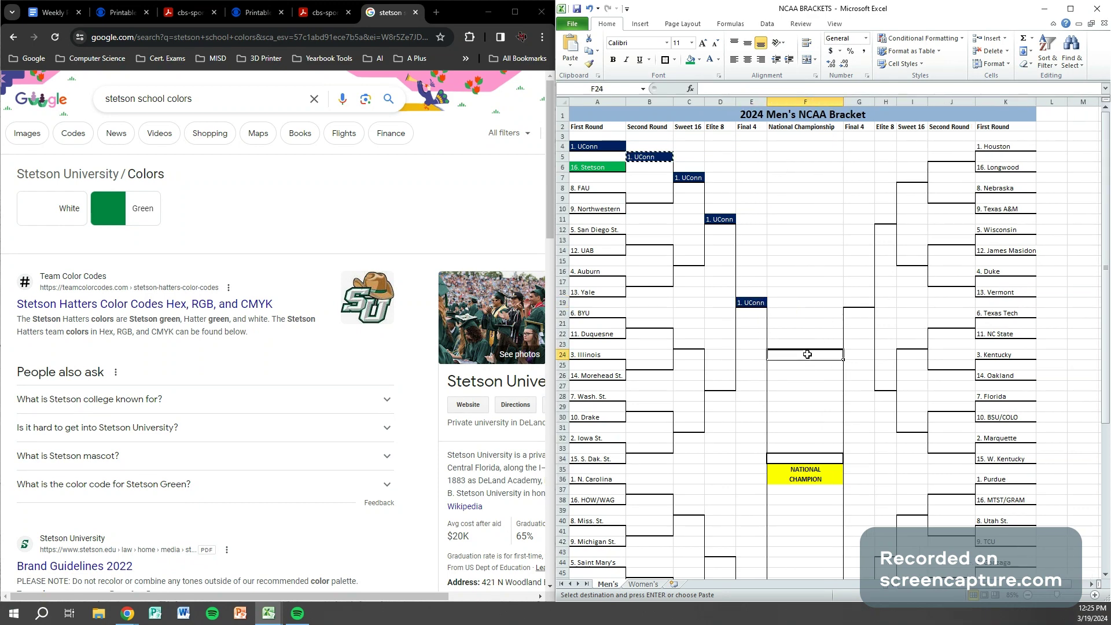
{"action": "key", "text": "ctrl+v"}
{"action": "left_click", "coordinate": [806, 403]}
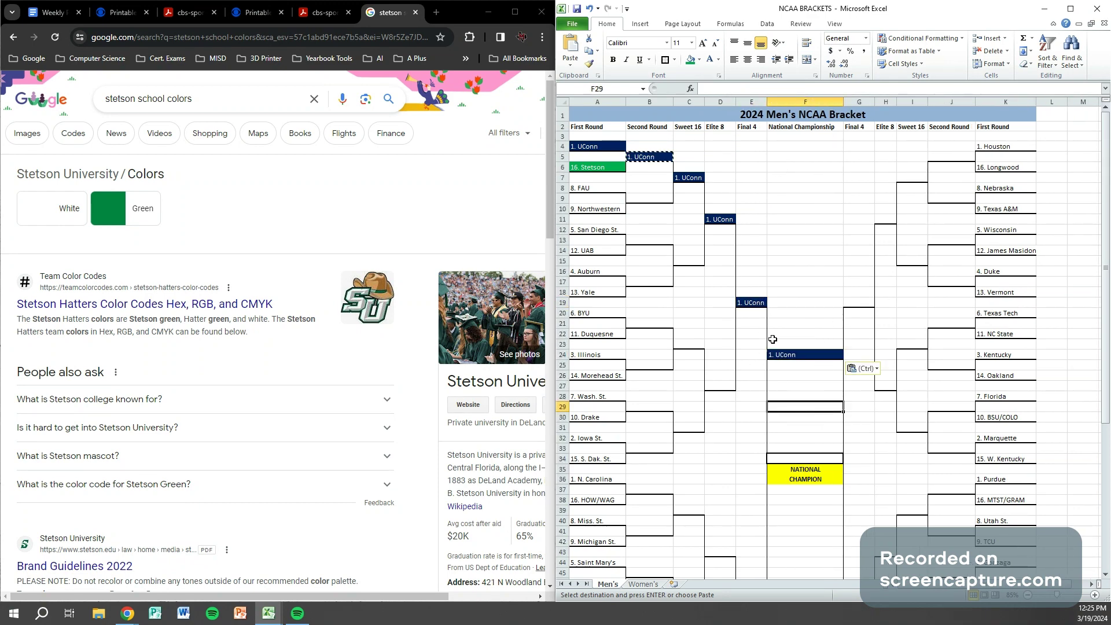
{"action": "left_click", "coordinate": [811, 456]}
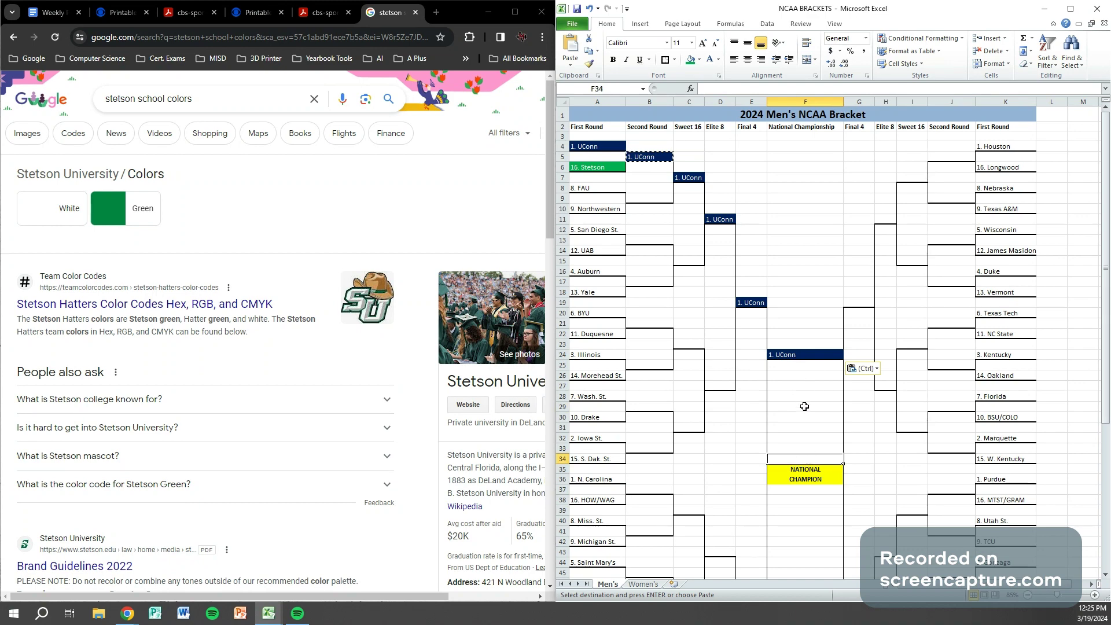
{"action": "key", "text": "ctrl+v"}
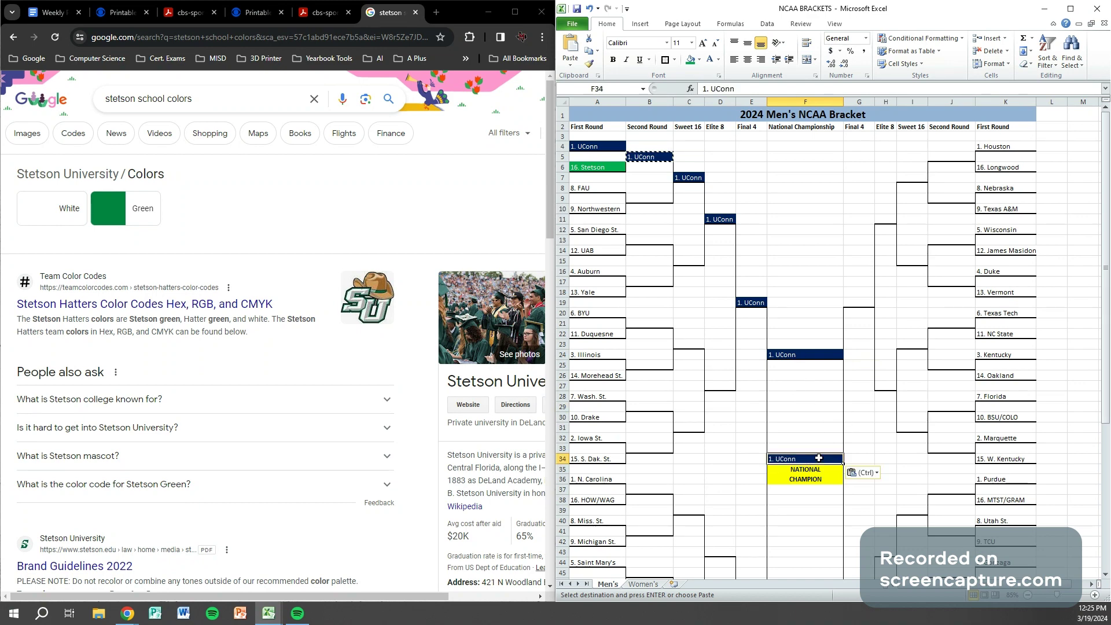
{"action": "left_click", "coordinate": [705, 310]}
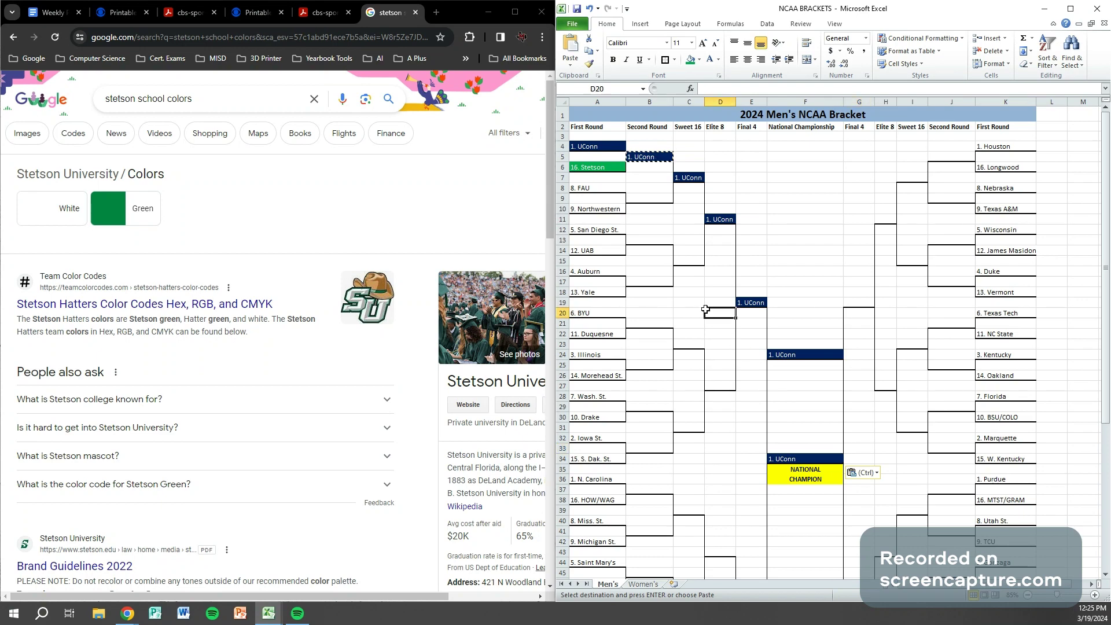
{"action": "key", "text": "Escape"}
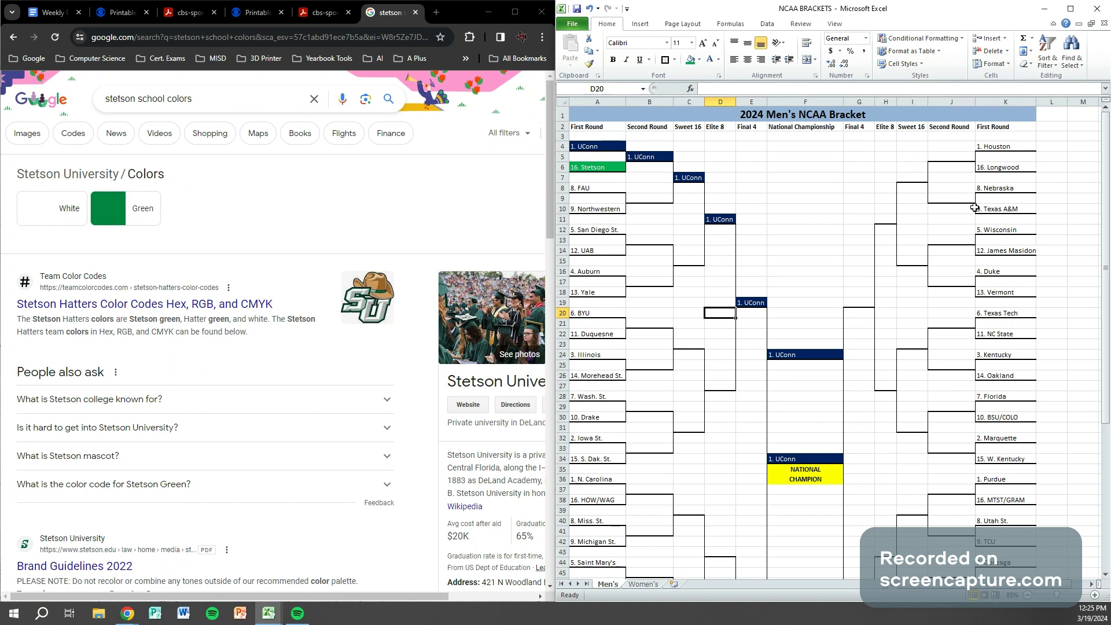
Autofit column K on the Men's sheet, and look at the Women's sheet before returning to the Men's.
{"action": "double_click", "coordinate": [1036, 104]}
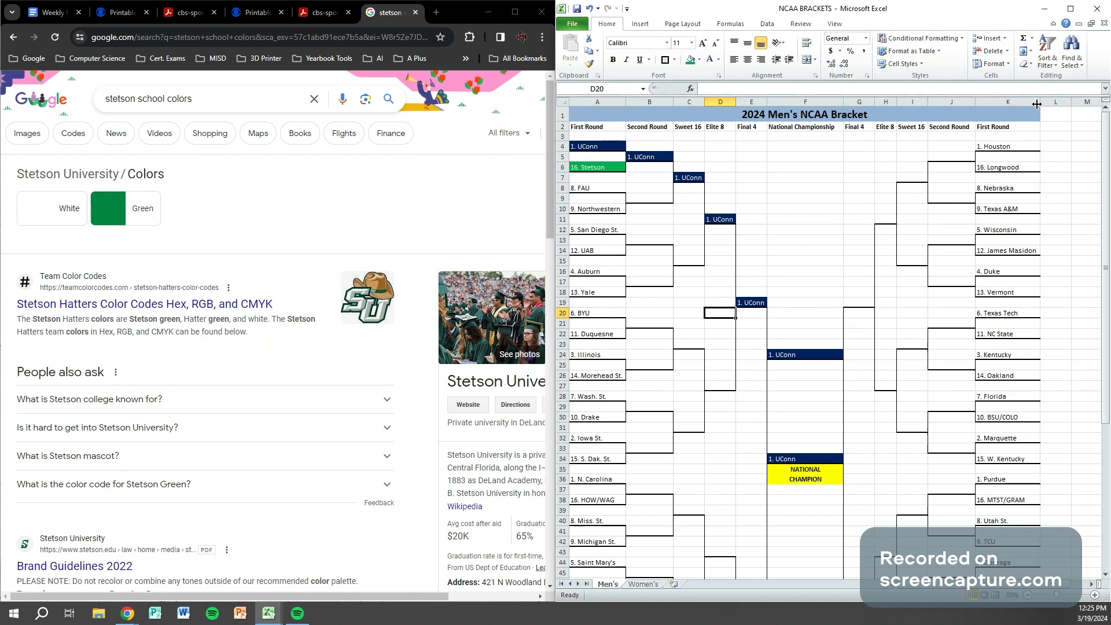
{"action": "left_click", "coordinate": [641, 585]}
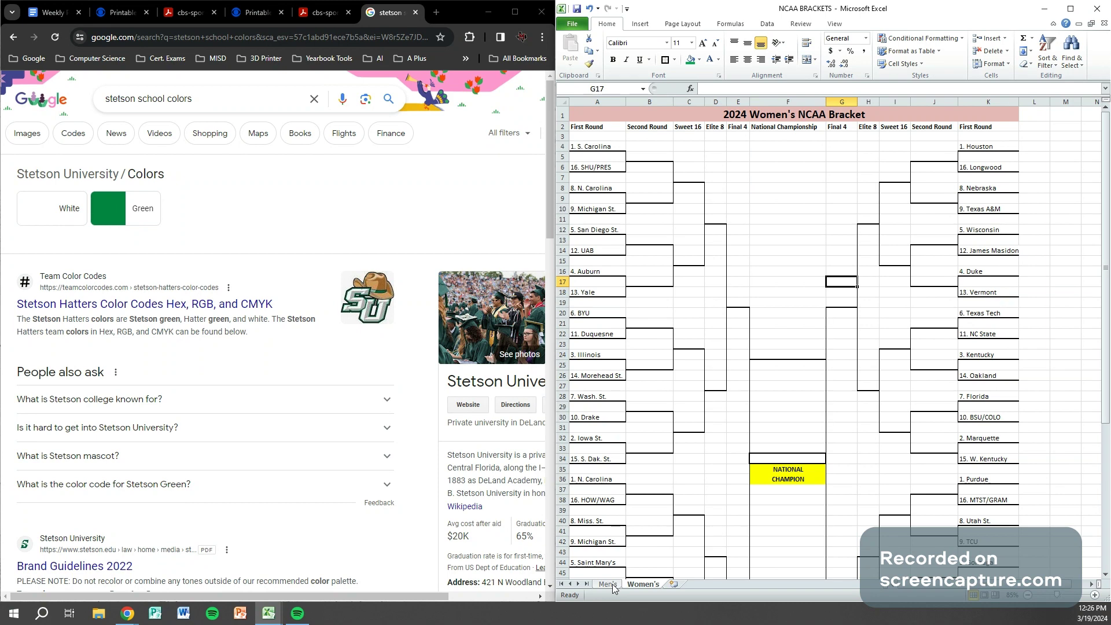
{"action": "left_click", "coordinate": [607, 584]}
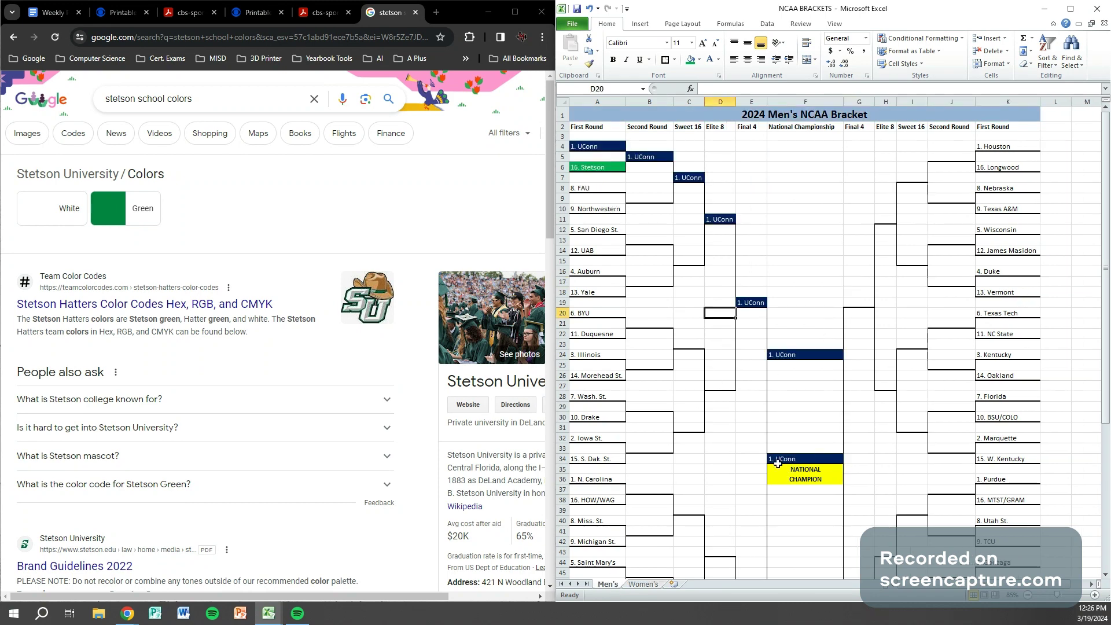